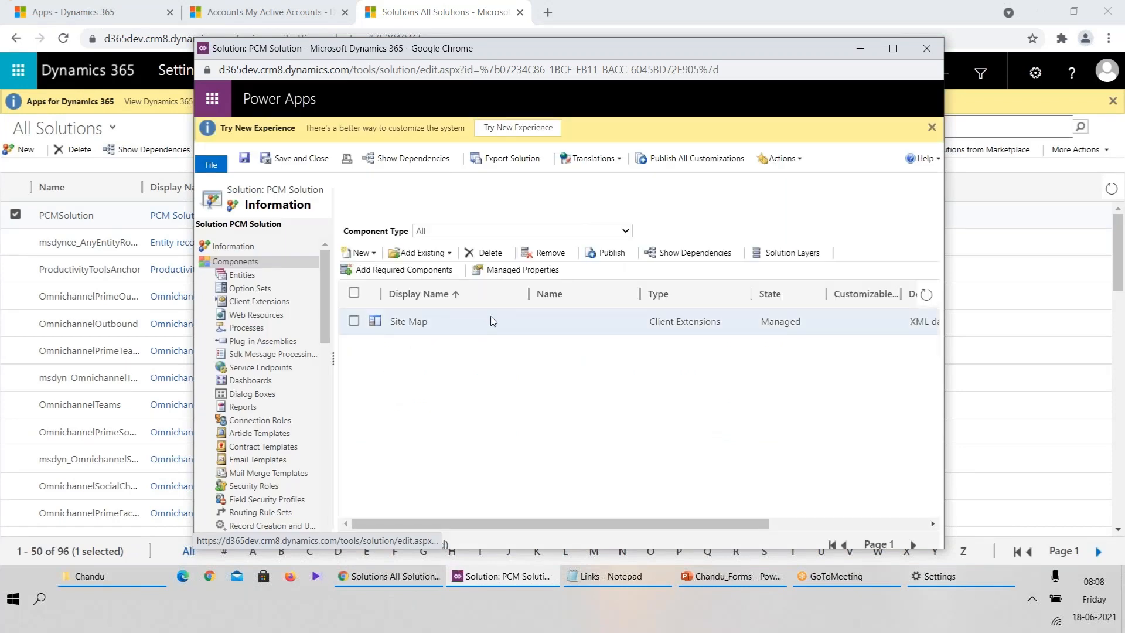
Open the solution's Site Map in the designer and select the Account subarea under Training in MSCRM Area
{"action": "double_click", "coordinate": [493, 321]}
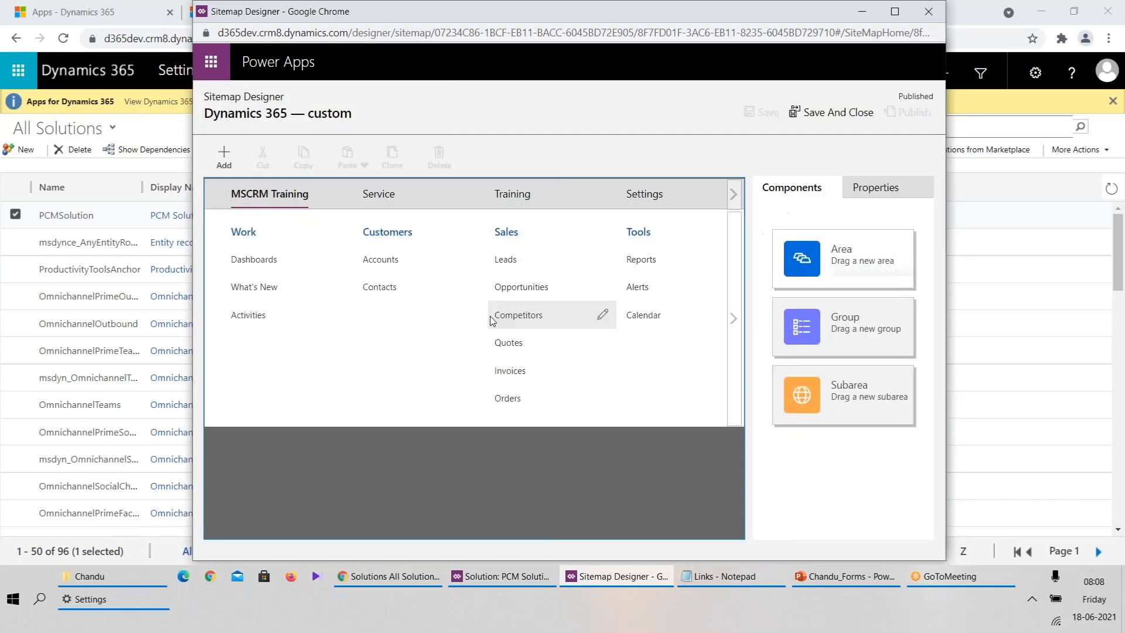
{"action": "left_click", "coordinate": [733, 318]}
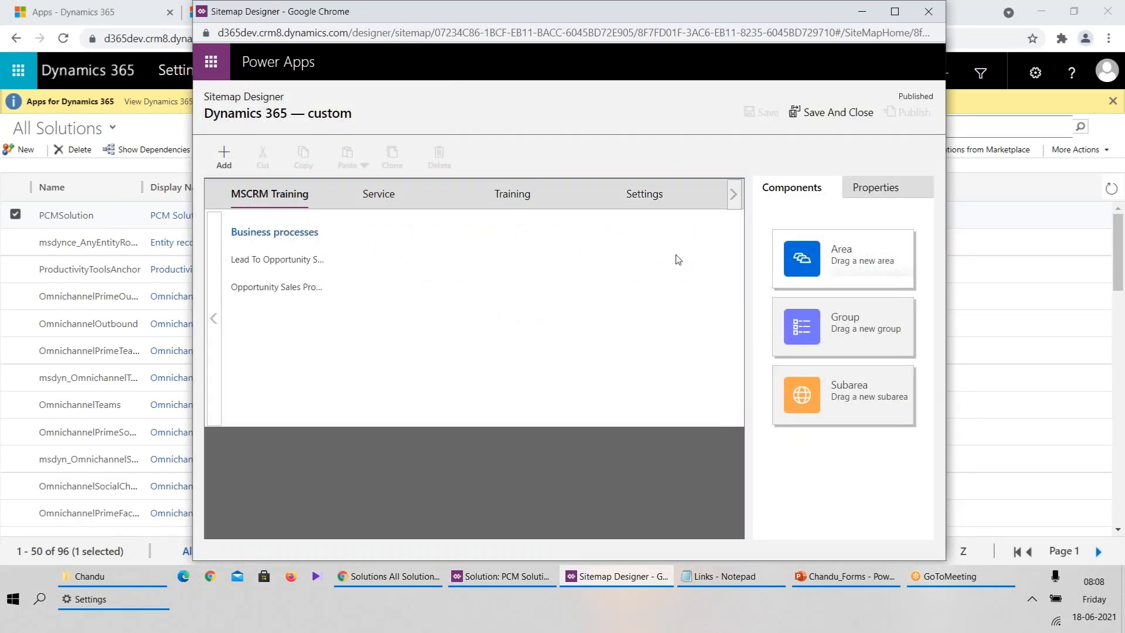
{"action": "mouse_move", "coordinate": [341, 232]}
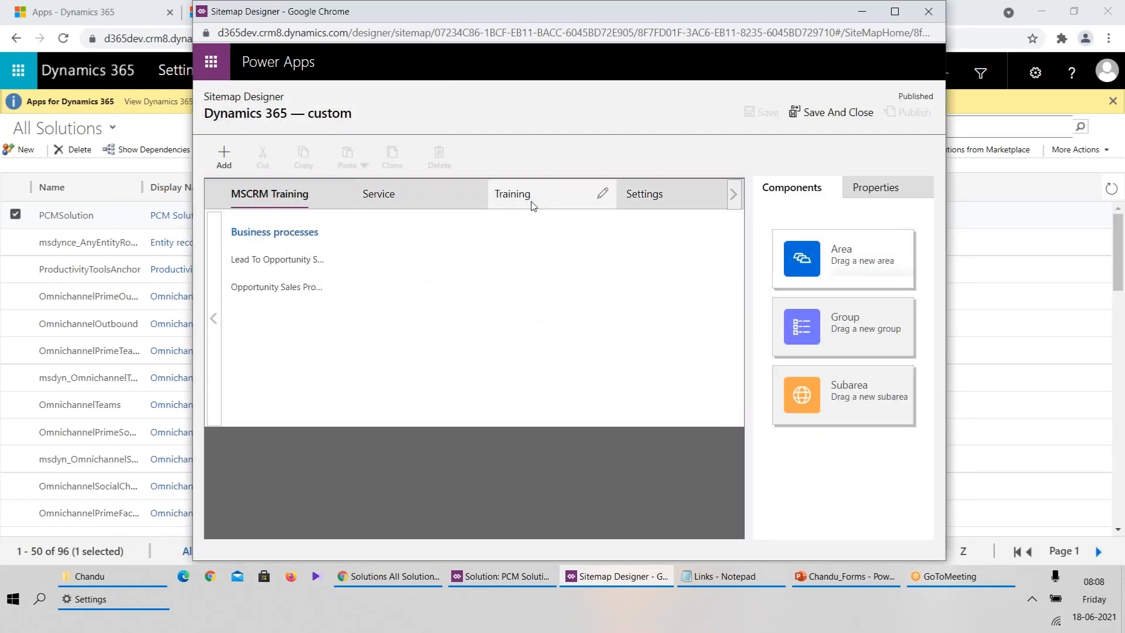
{"action": "left_click", "coordinate": [732, 200]}
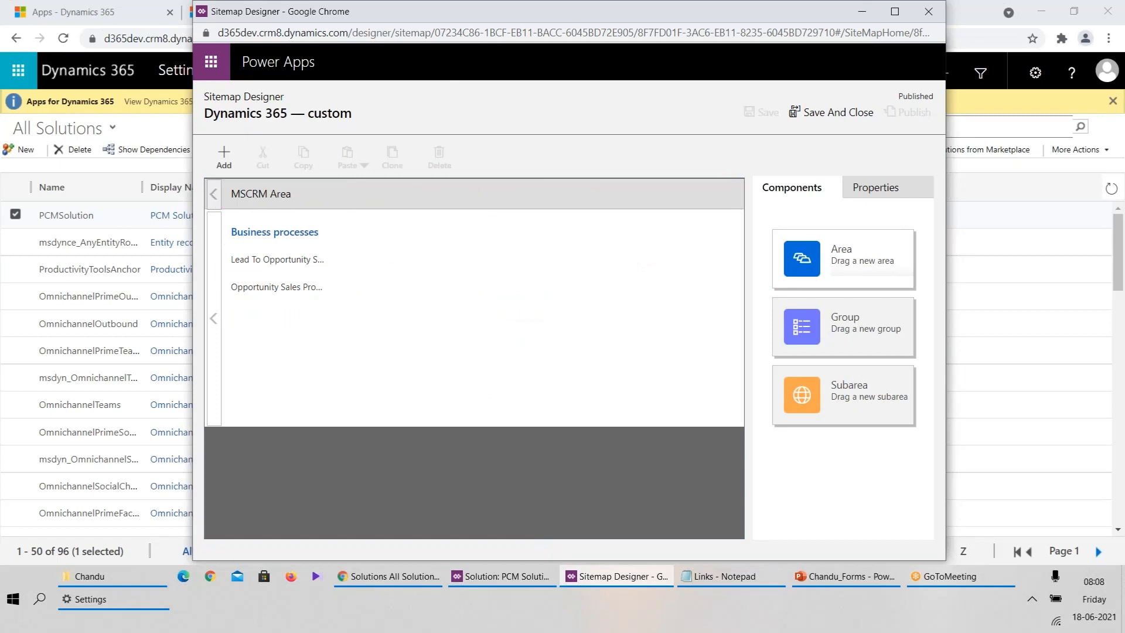
{"action": "left_click", "coordinate": [267, 201]}
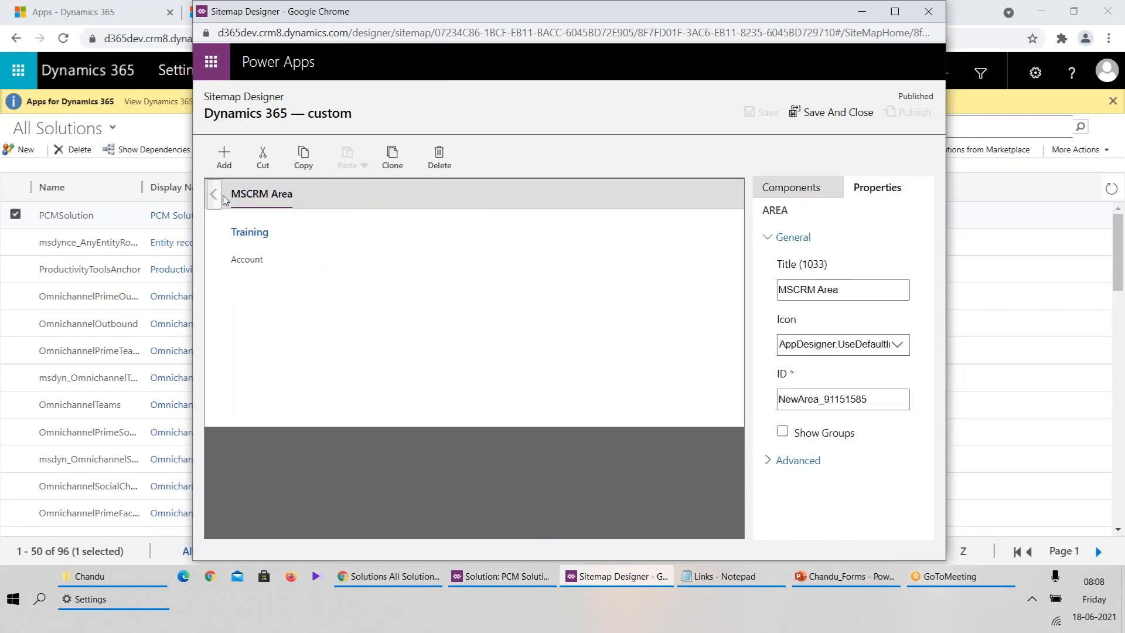
{"action": "left_click", "coordinate": [256, 270]}
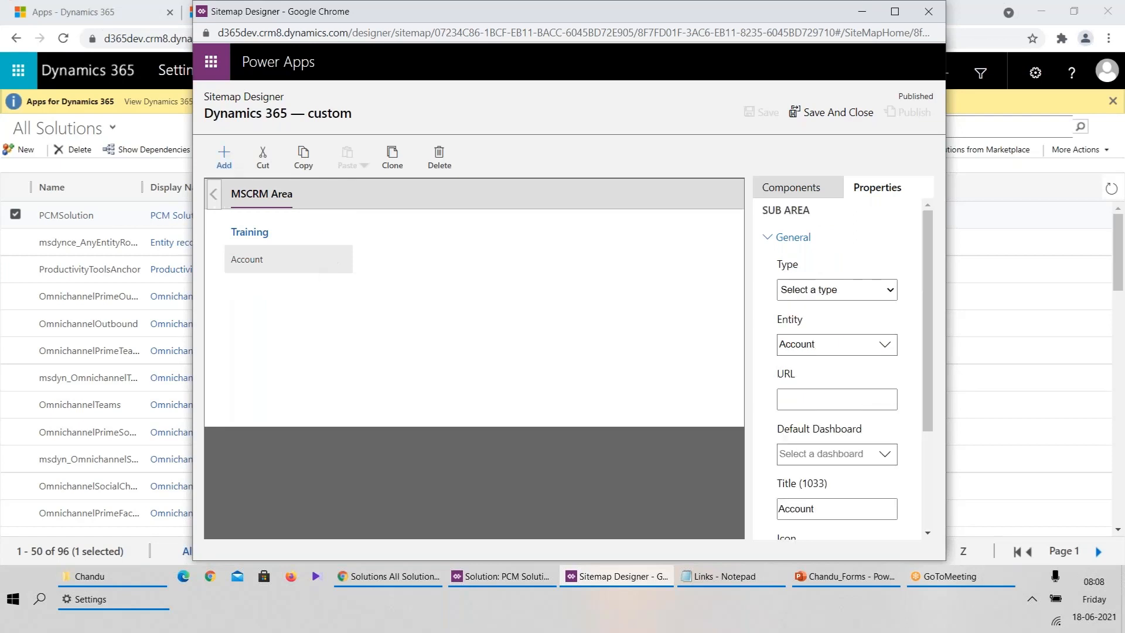
Add a subarea to the Training group with type Entity and the Contact entity
{"action": "left_click", "coordinate": [224, 155]}
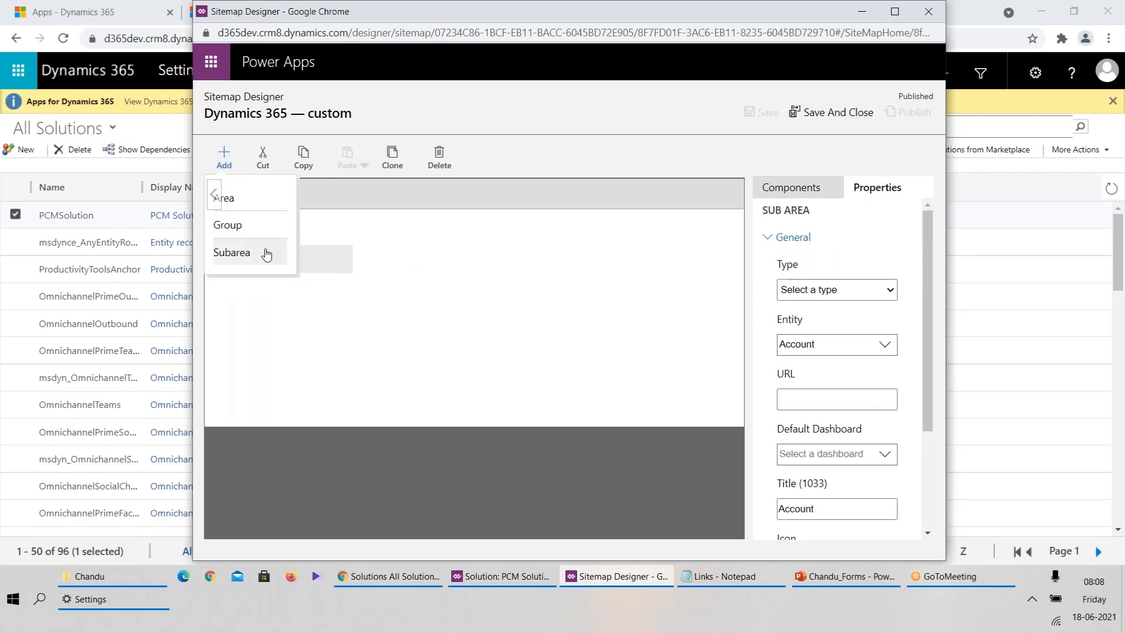
{"action": "left_click", "coordinate": [246, 258]}
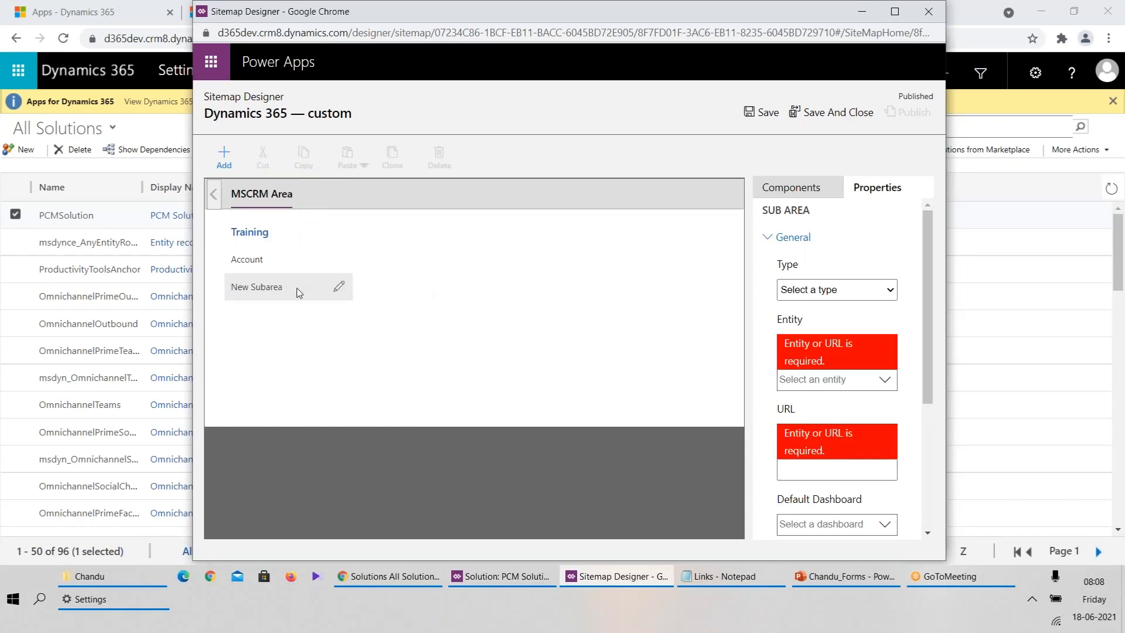
{"action": "left_click", "coordinate": [846, 290]}
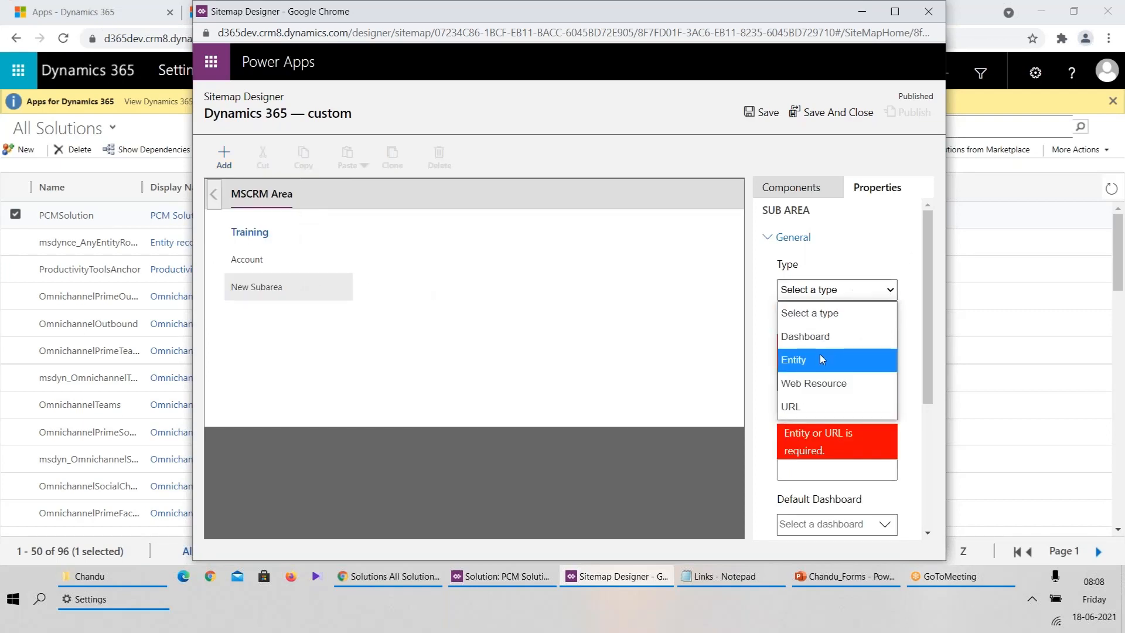
{"action": "left_click", "coordinate": [820, 355]}
{"action": "left_click", "coordinate": [884, 362]}
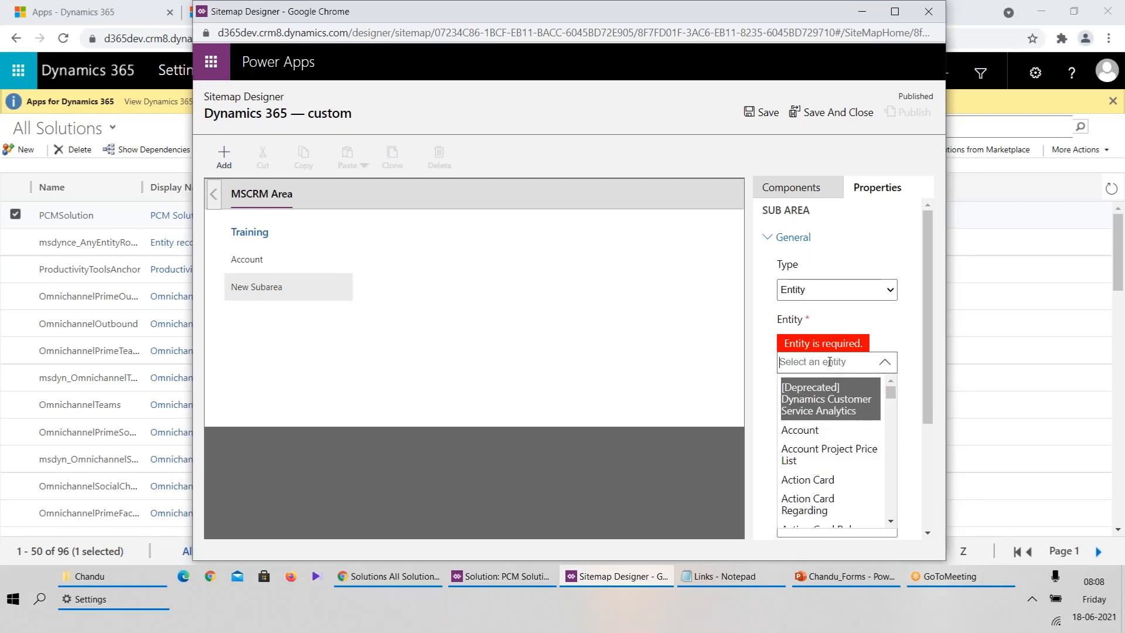
{"action": "type", "text": "contact"}
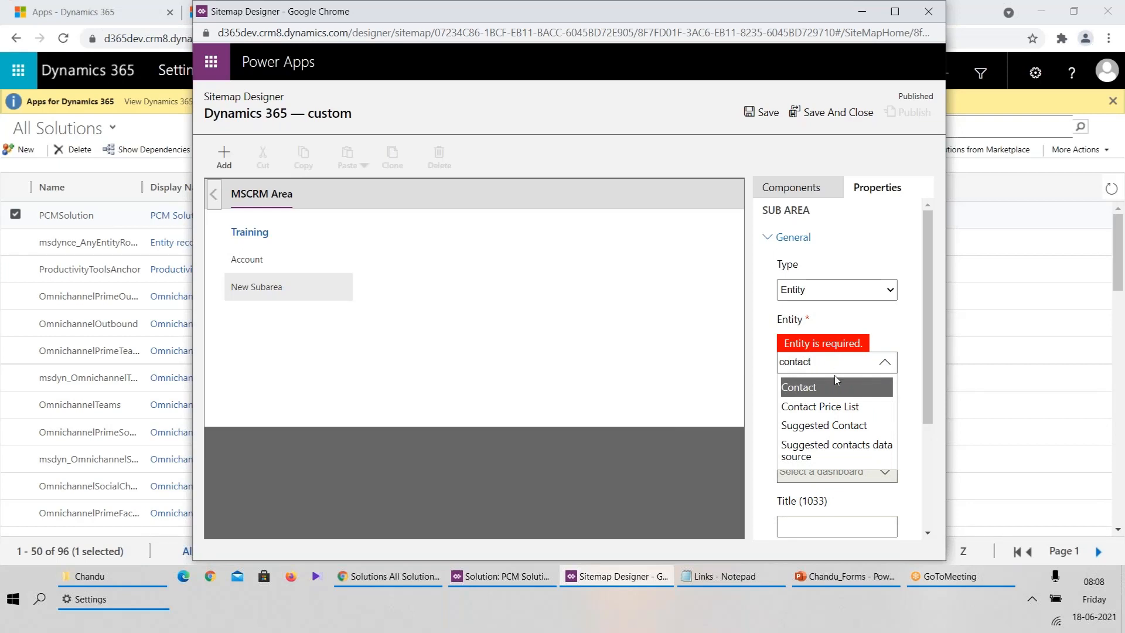
{"action": "left_click", "coordinate": [837, 384]}
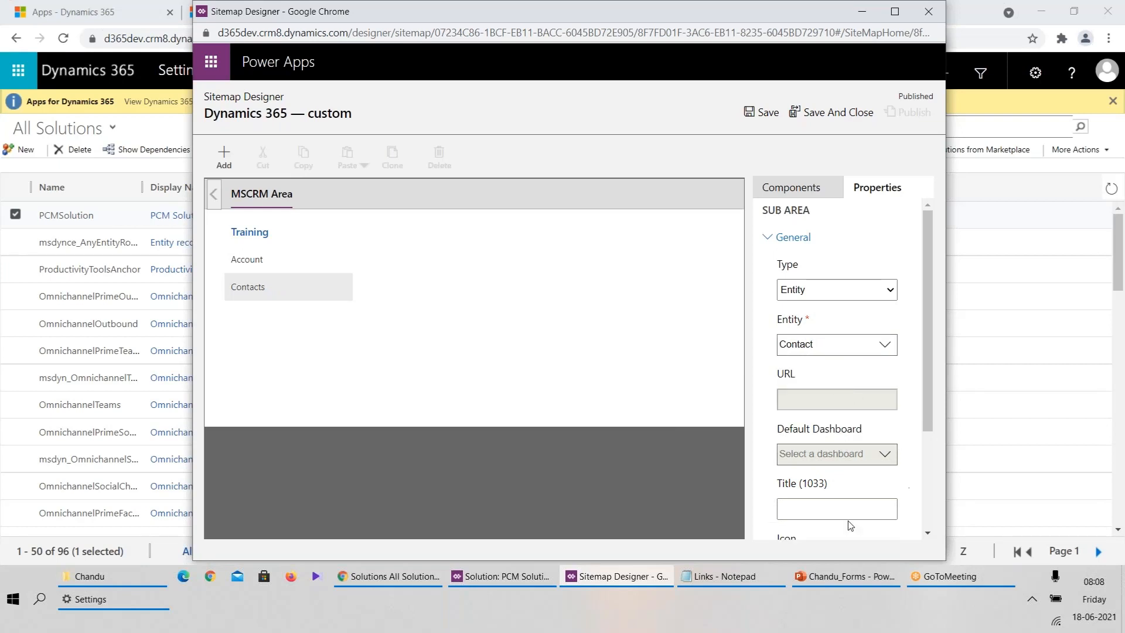
Add another subarea below Contacts in the Training group, with type Entity and the Quote entity
{"action": "left_click", "coordinate": [224, 159]}
{"action": "left_click_drag", "start_coordinate": [212, 258], "coordinate": [286, 329]}
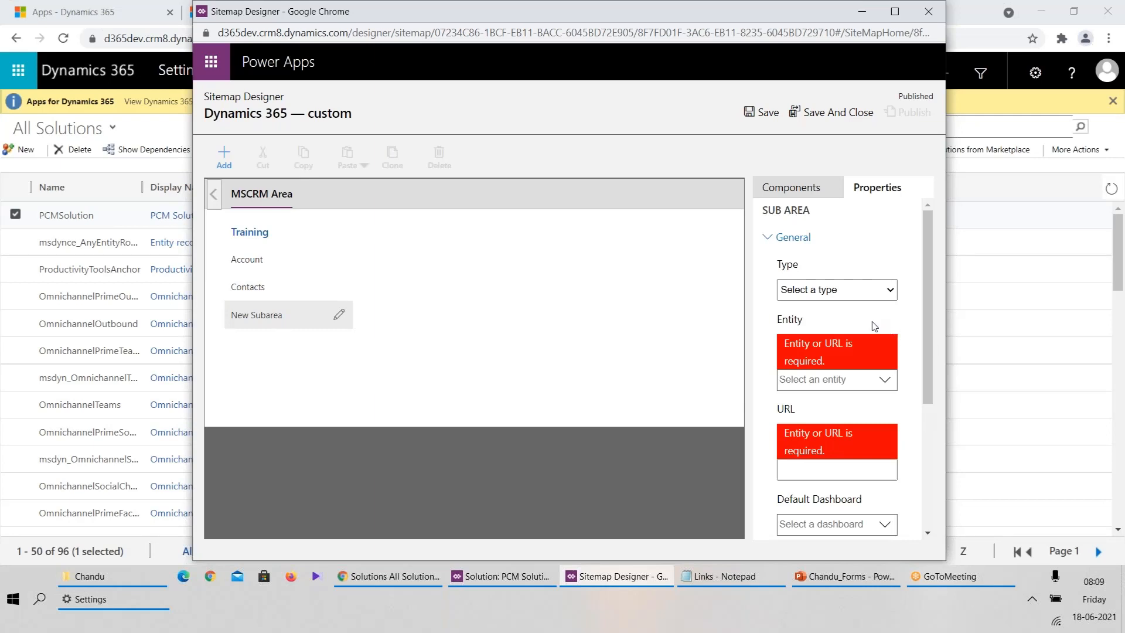
{"action": "left_click", "coordinate": [890, 294]}
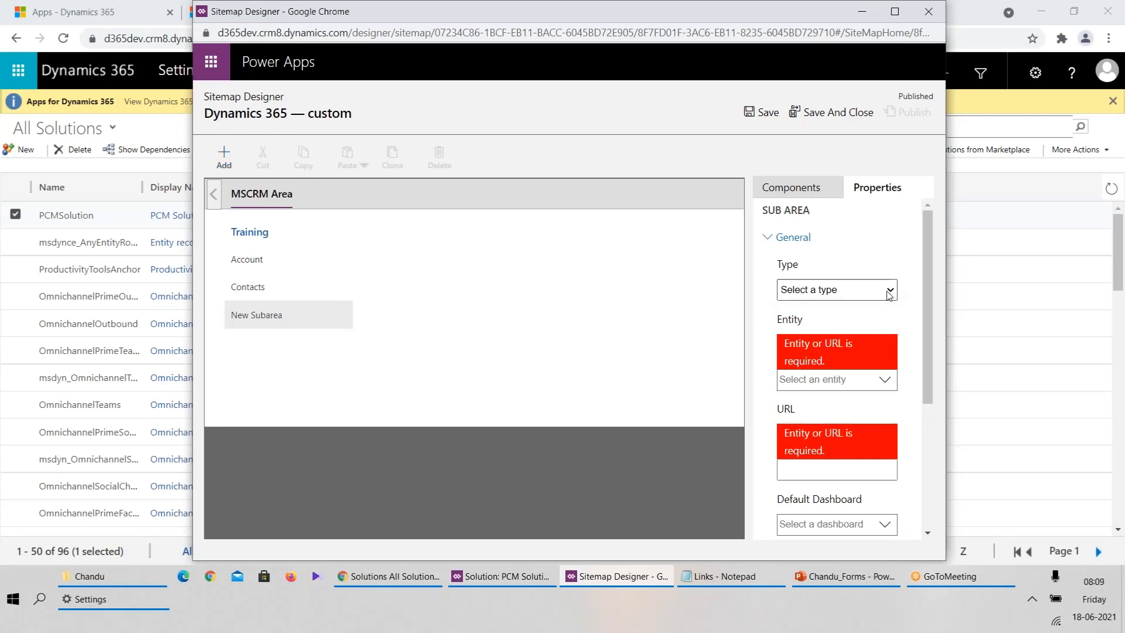
{"action": "left_click", "coordinate": [804, 356]}
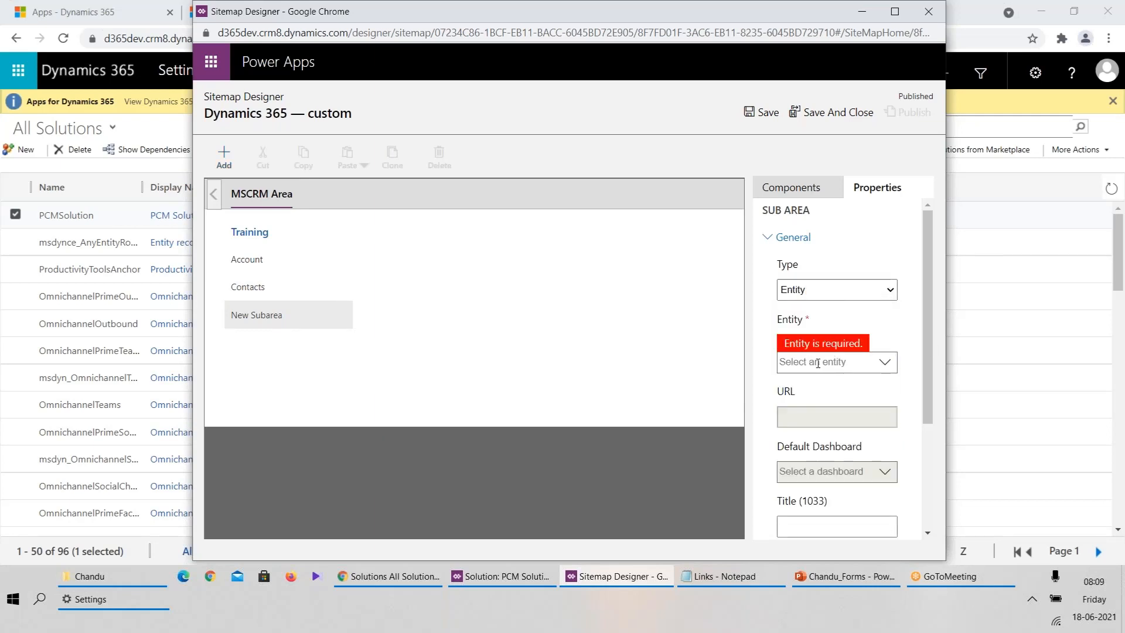
{"action": "left_click", "coordinate": [875, 364]}
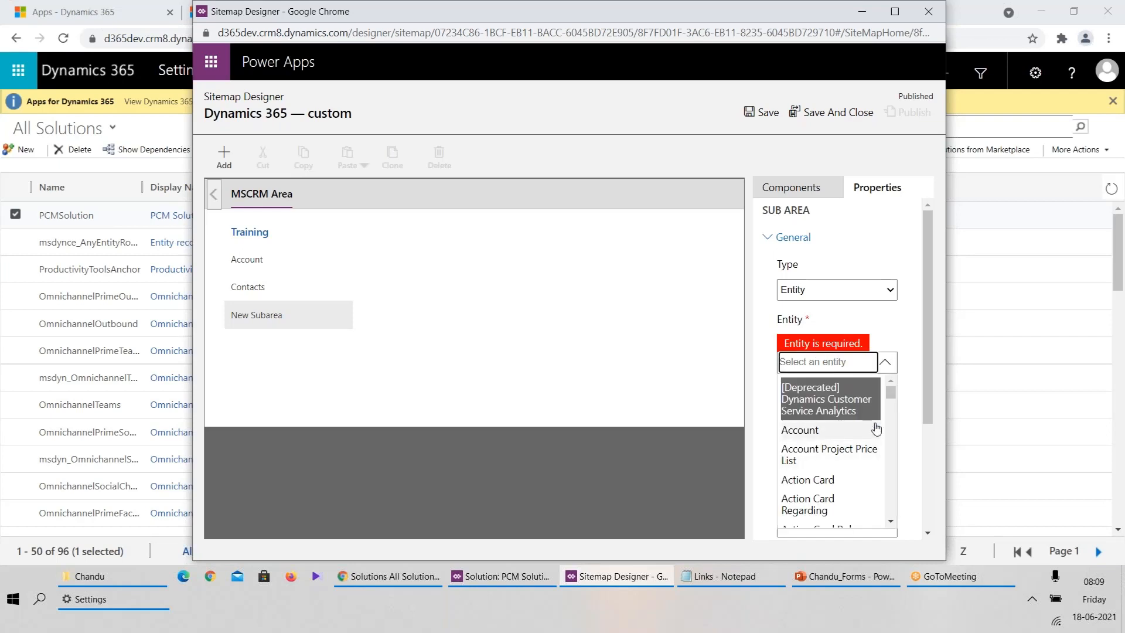
{"action": "left_click", "coordinate": [807, 364]}
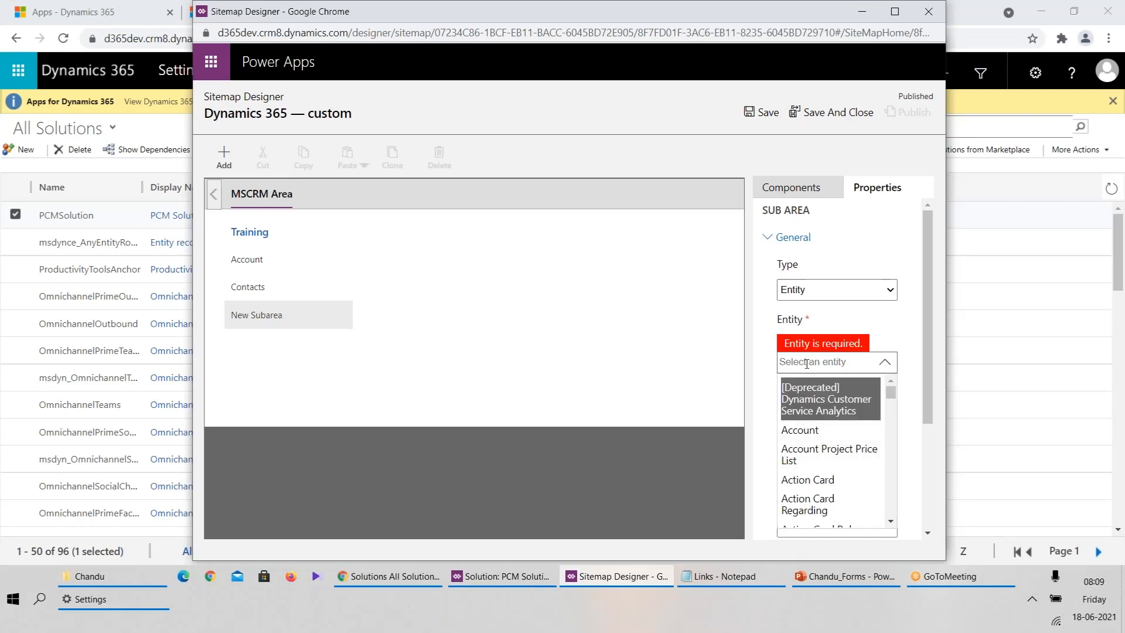
{"action": "type", "text": "quote"}
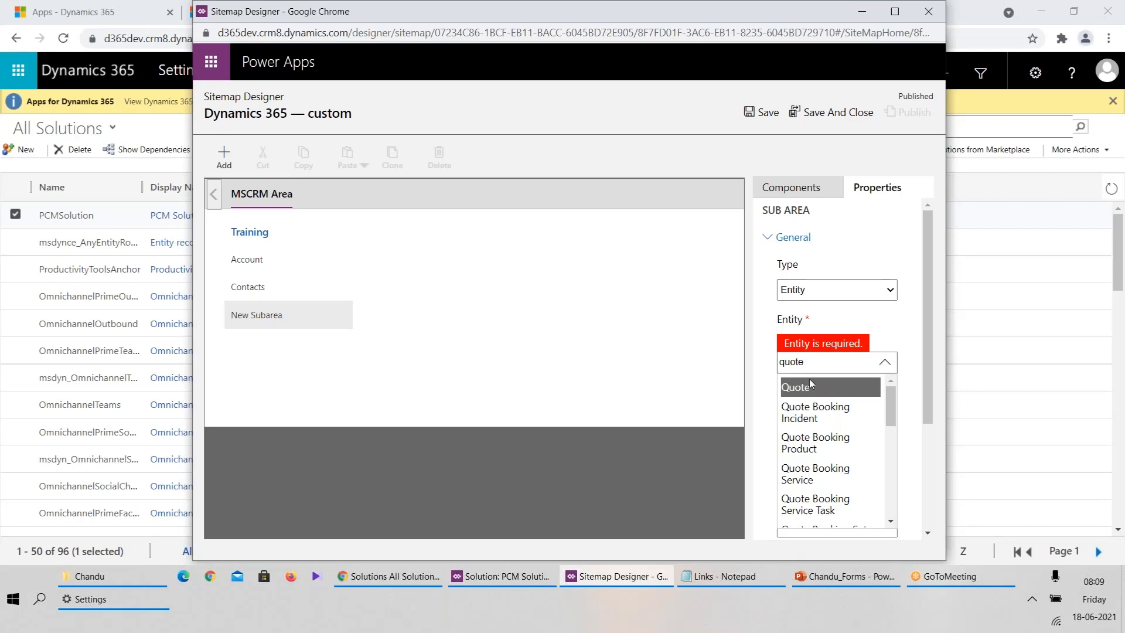
{"action": "left_click", "coordinate": [810, 386]}
{"action": "left_click", "coordinate": [408, 266]}
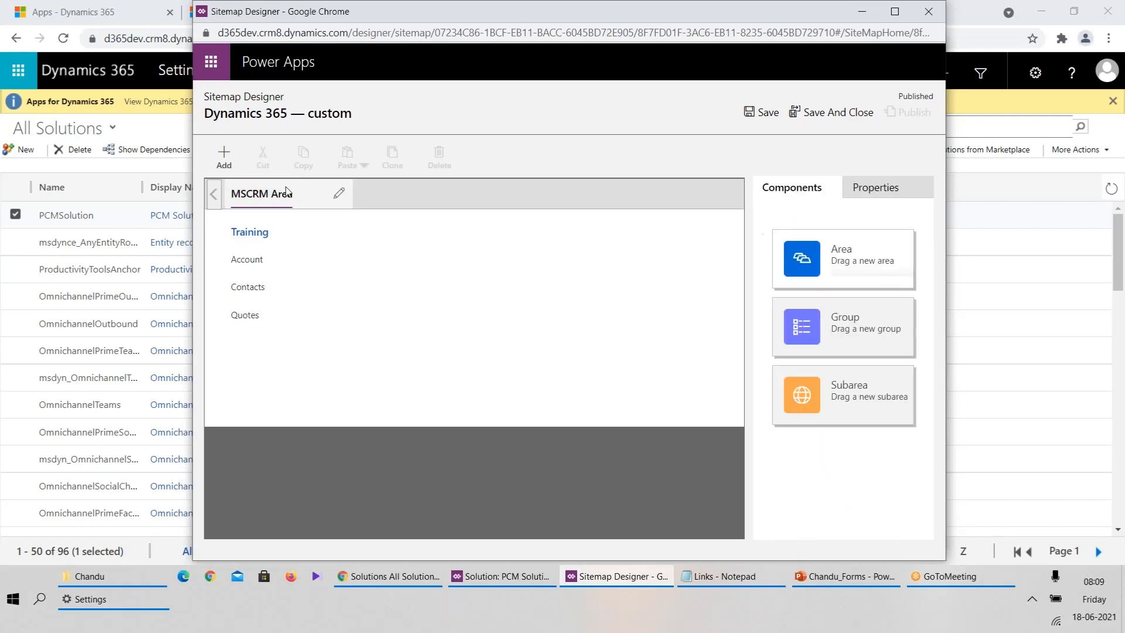
Add a new area to the site map after MSCRM Area
{"action": "left_click", "coordinate": [267, 194]}
{"action": "left_click", "coordinate": [222, 161]}
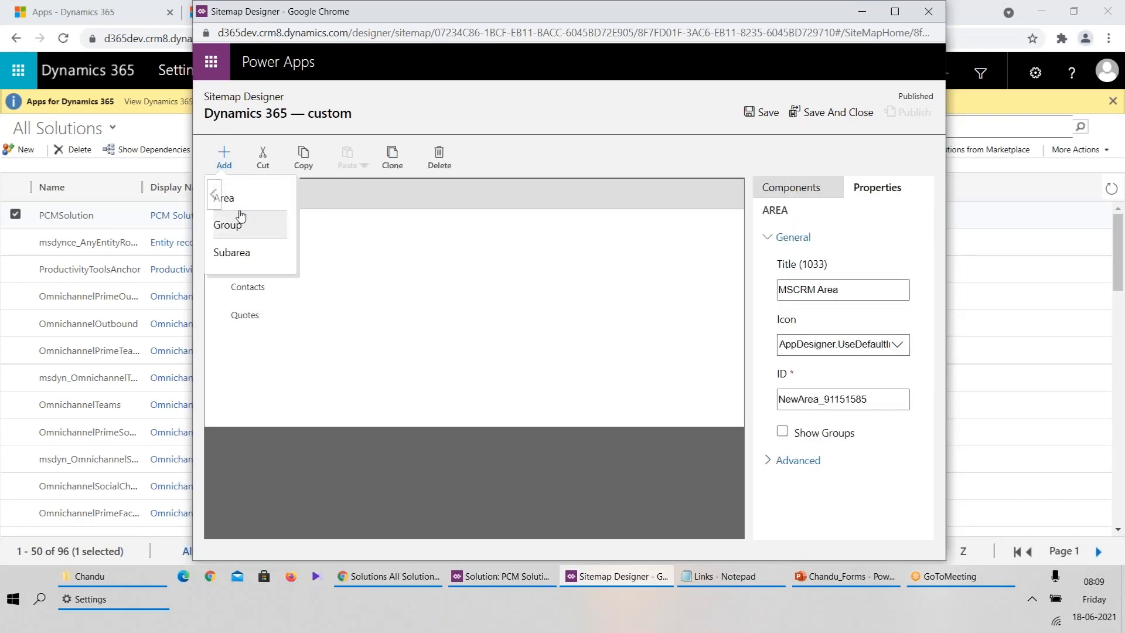
{"action": "left_click", "coordinate": [261, 197]}
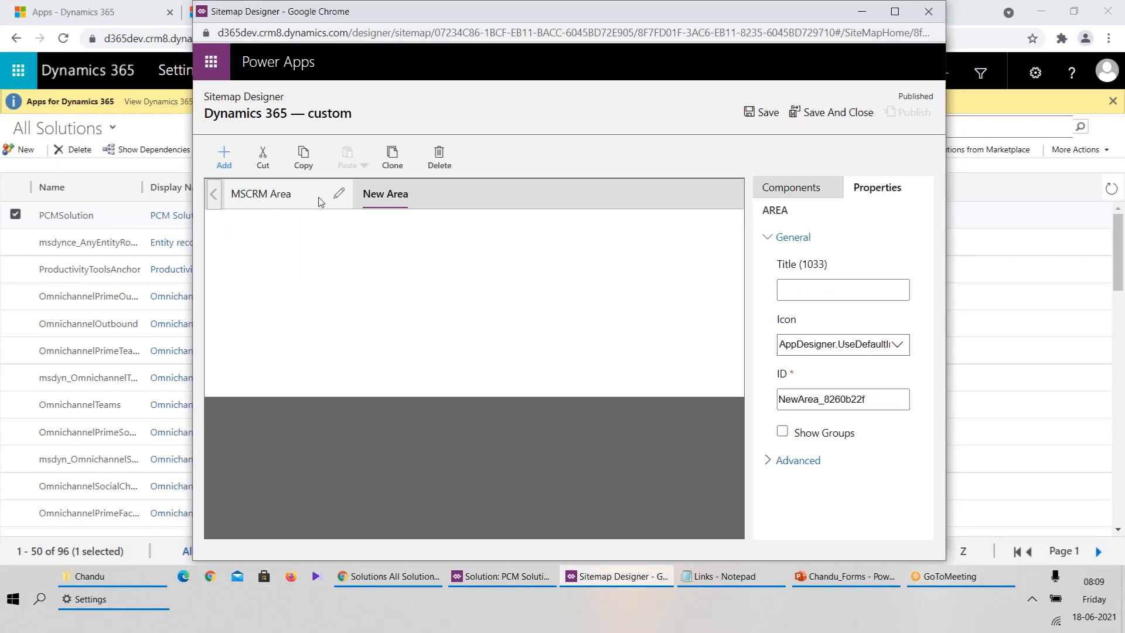
Rename the newly added area as Work Space
{"action": "left_click", "coordinate": [471, 195]}
{"action": "left_click", "coordinate": [286, 214]}
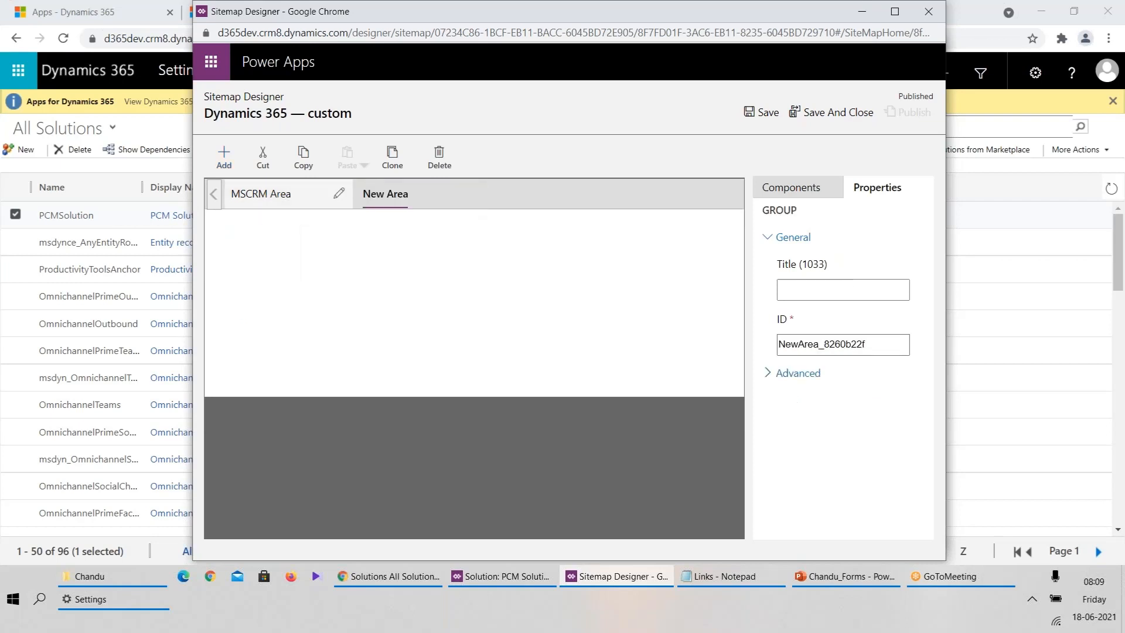
{"action": "left_click", "coordinate": [467, 198]}
{"action": "left_click", "coordinate": [422, 196]}
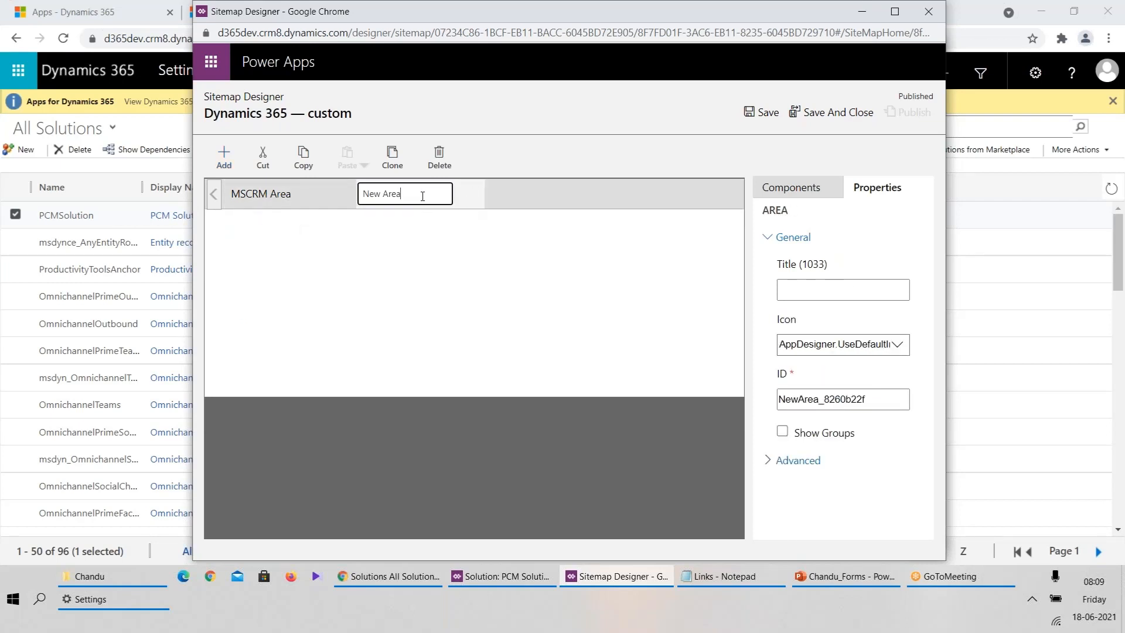
{"action": "key", "text": "BackSpace"}
{"action": "key", "text": "BackSpace"}
{"action": "key", "text": "BackSpace"}
{"action": "key", "text": "BackSpace"}
{"action": "key", "text": "BackSpace"}
{"action": "key", "text": "BackSpace"}
{"action": "key", "text": "BackSpace"}
{"action": "key", "text": "BackSpace"}
{"action": "type", "text": "Work Space"}
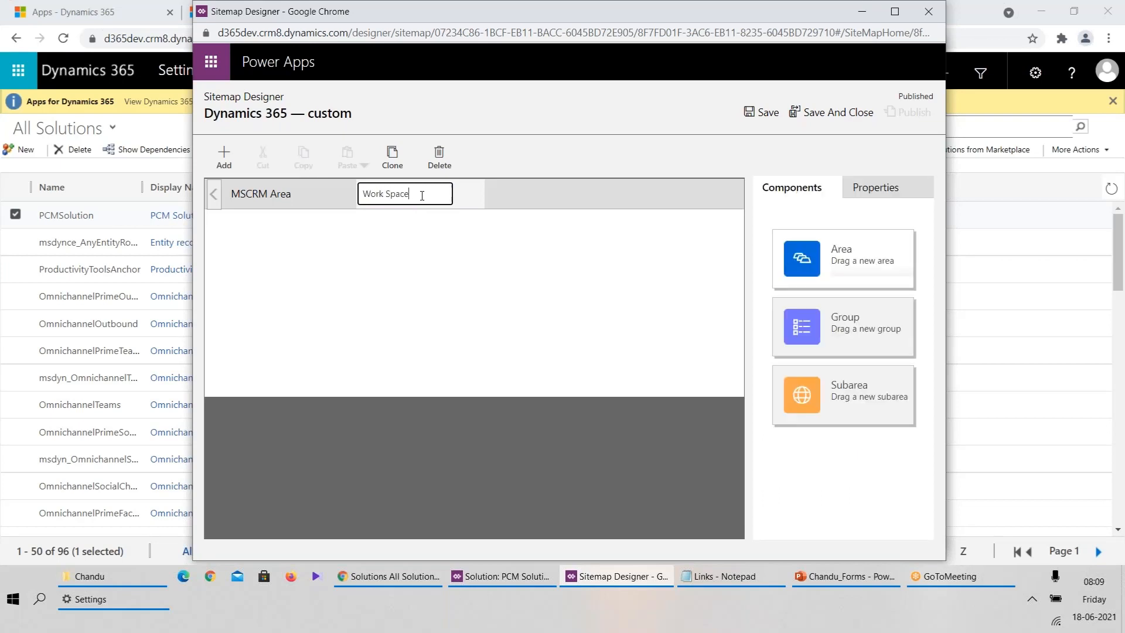
{"action": "key", "text": "Return"}
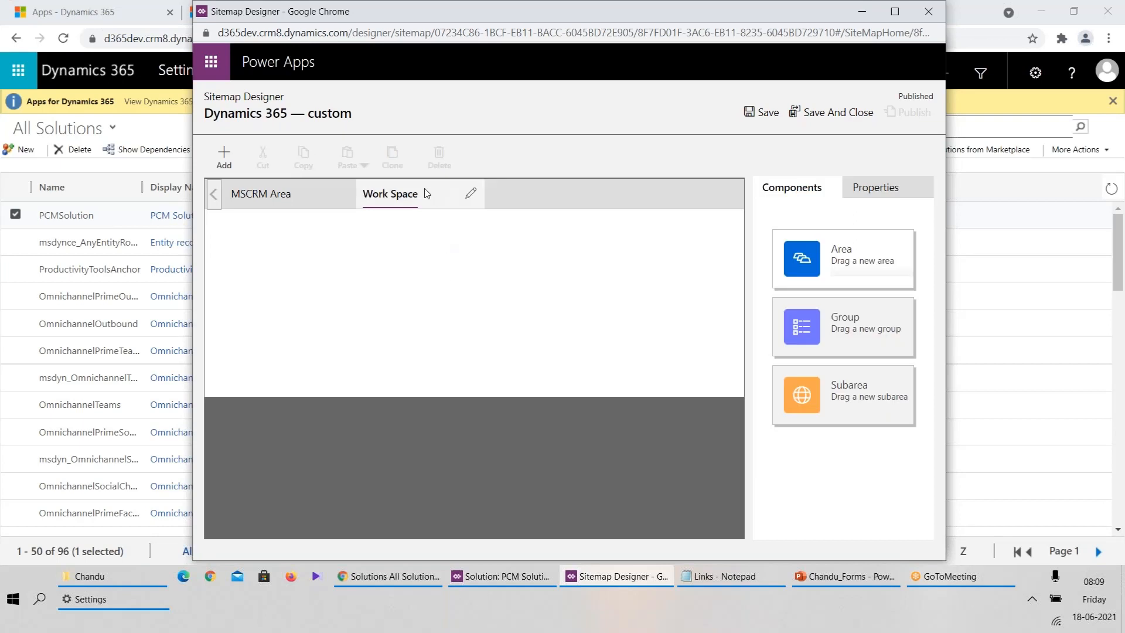
Add a new group to the Work Space area and compare it with the layout of MSCRM Area
{"action": "left_click", "coordinate": [425, 194]}
{"action": "left_click", "coordinate": [222, 160]}
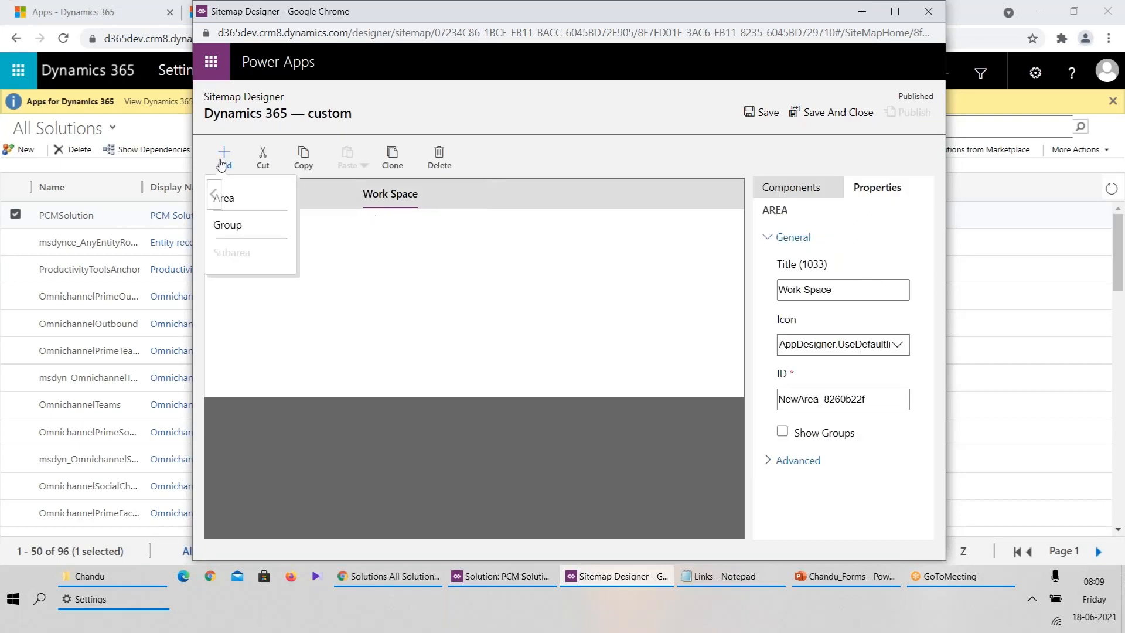
{"action": "left_click", "coordinate": [267, 225]}
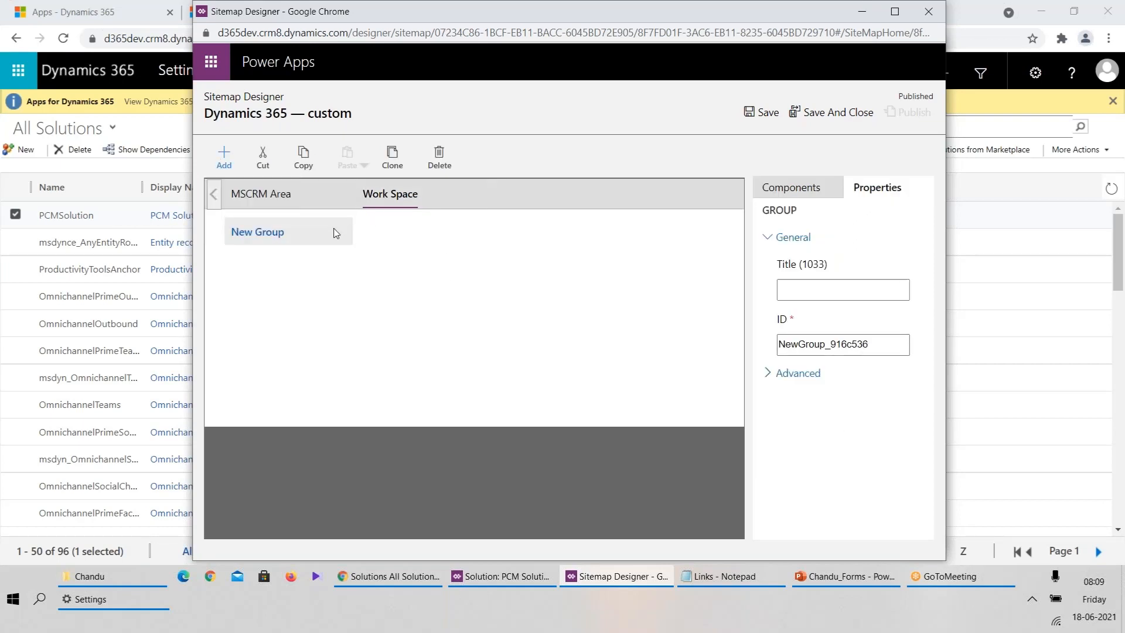
{"action": "left_click", "coordinate": [272, 198]}
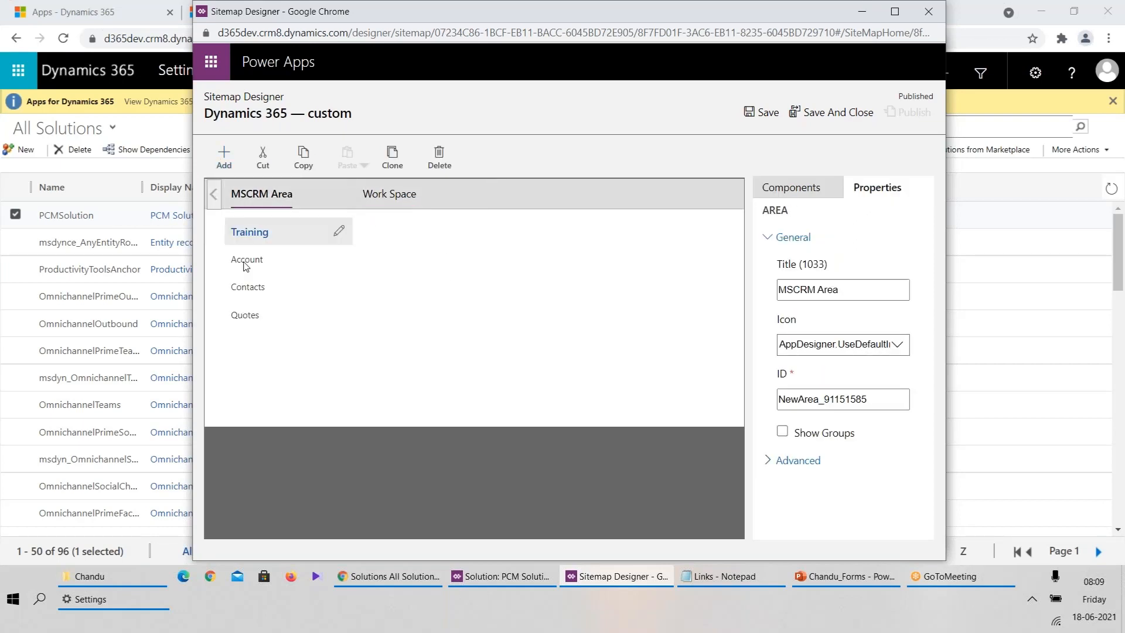
{"action": "left_click", "coordinate": [403, 205]}
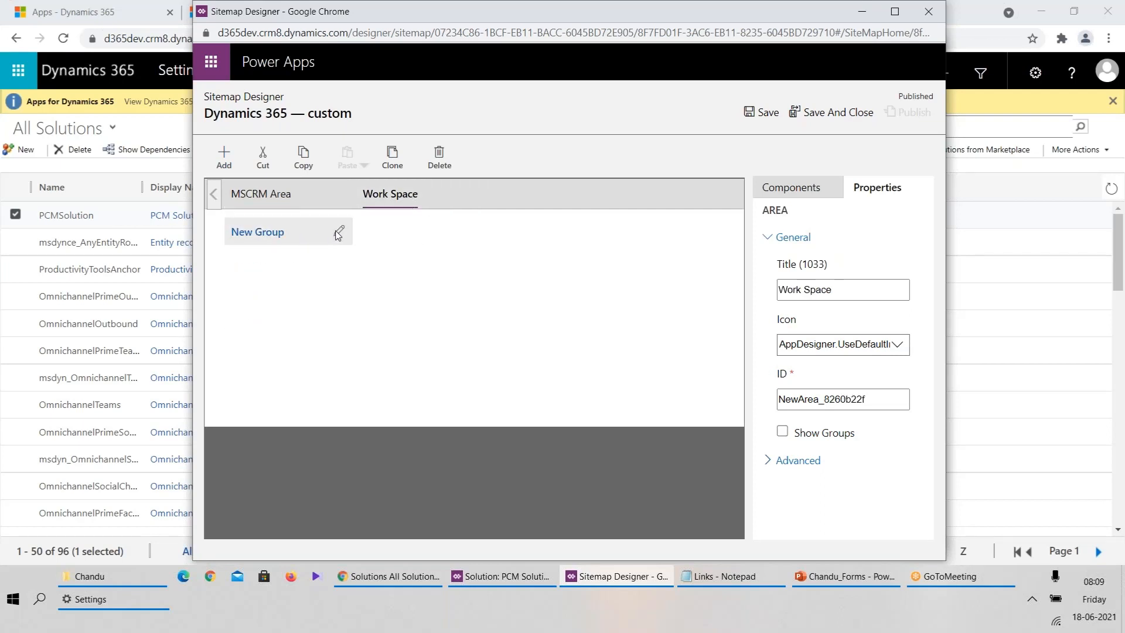
Rename the new group in the Work Space area as Area
{"action": "left_click", "coordinate": [338, 232]}
{"action": "mouse_move", "coordinate": [281, 235]}
{"action": "left_mouse_down"}
{"action": "mouse_move", "coordinate": [256, 242]}
{"action": "mouse_move", "coordinate": [261, 233]}
{"action": "left_mouse_up"}
{"action": "left_click", "coordinate": [339, 232]}
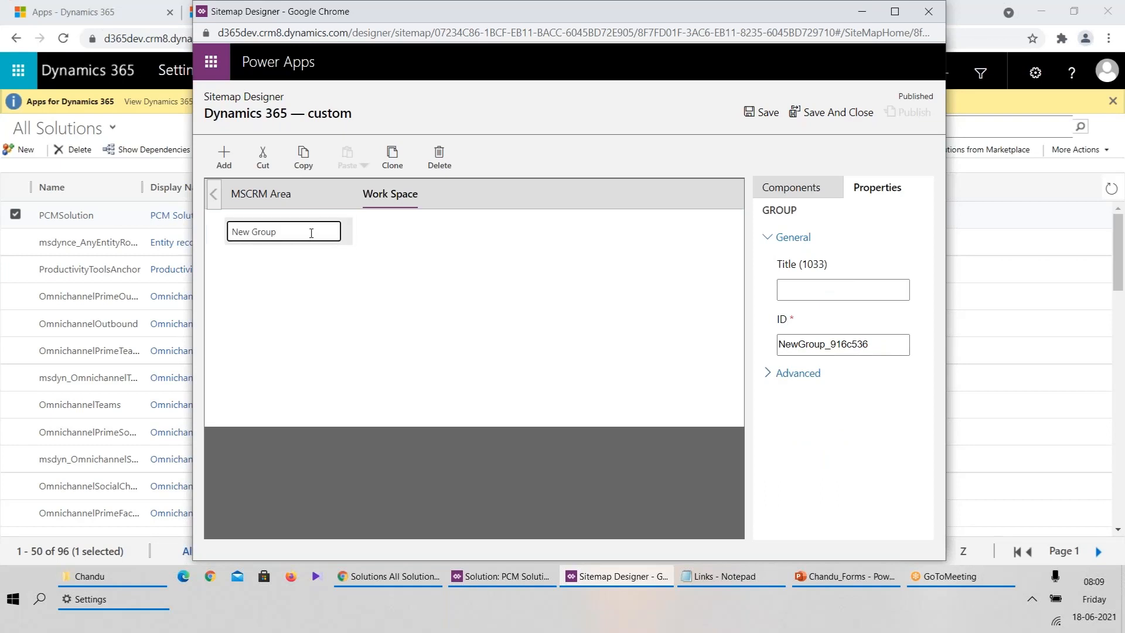
{"action": "key", "text": "BackSpace"}
{"action": "key", "text": "BackSpace"}
{"action": "key", "text": "BackSpace"}
{"action": "key", "text": "BackSpace"}
{"action": "key", "text": "BackSpace"}
{"action": "key", "text": "BackSpace"}
{"action": "key", "text": "BackSpace"}
{"action": "key", "text": "BackSpace"}
{"action": "key", "text": "BackSpace"}
{"action": "type", "text": "ARe"}
{"action": "key", "text": "BackSpace"}
{"action": "key", "text": "BackSpace"}
{"action": "type", "text": "re"}
{"action": "left_click", "coordinate": [310, 271]}
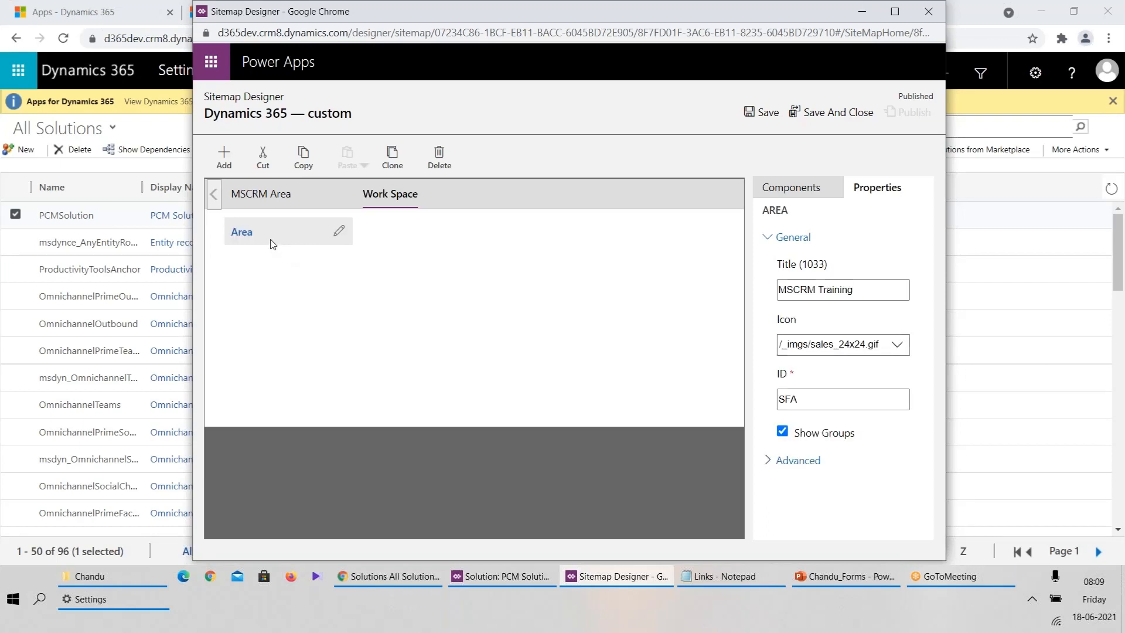
Add a subarea to the Area group in Work Space with type Entity and the Invoice entity
{"action": "left_click", "coordinate": [287, 234]}
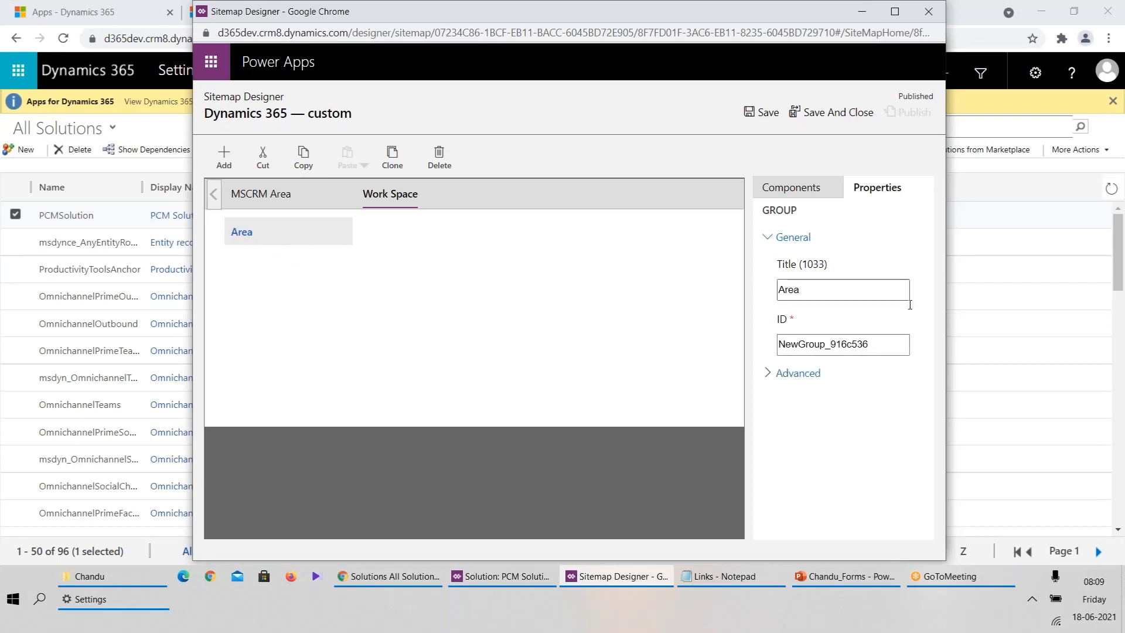
{"action": "left_click", "coordinate": [224, 158]}
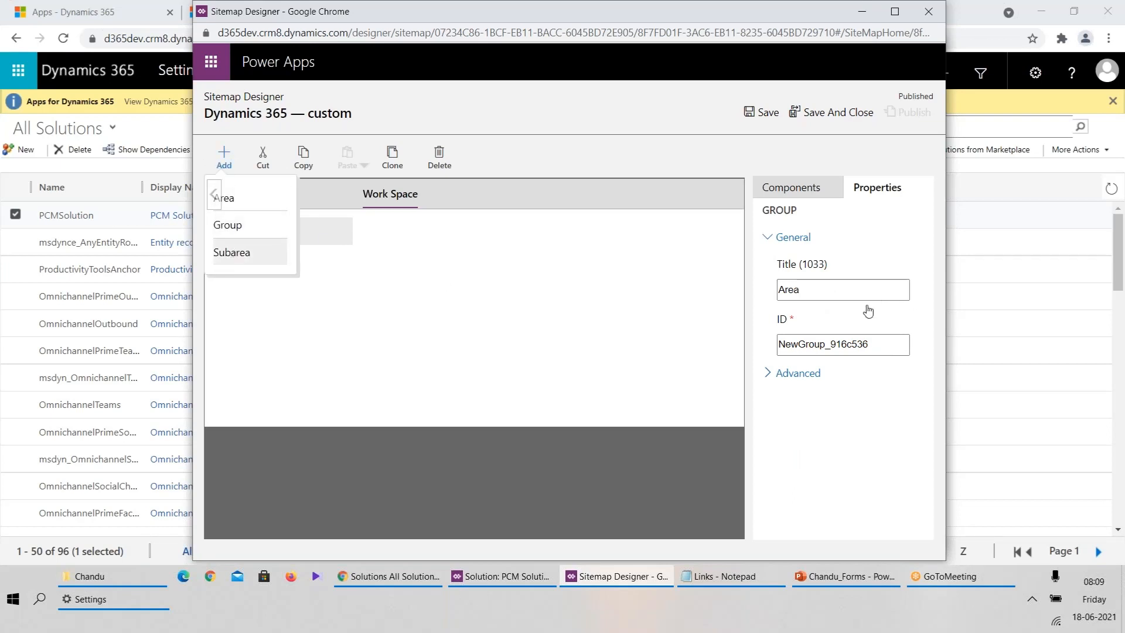
{"action": "left_click", "coordinate": [281, 255]}
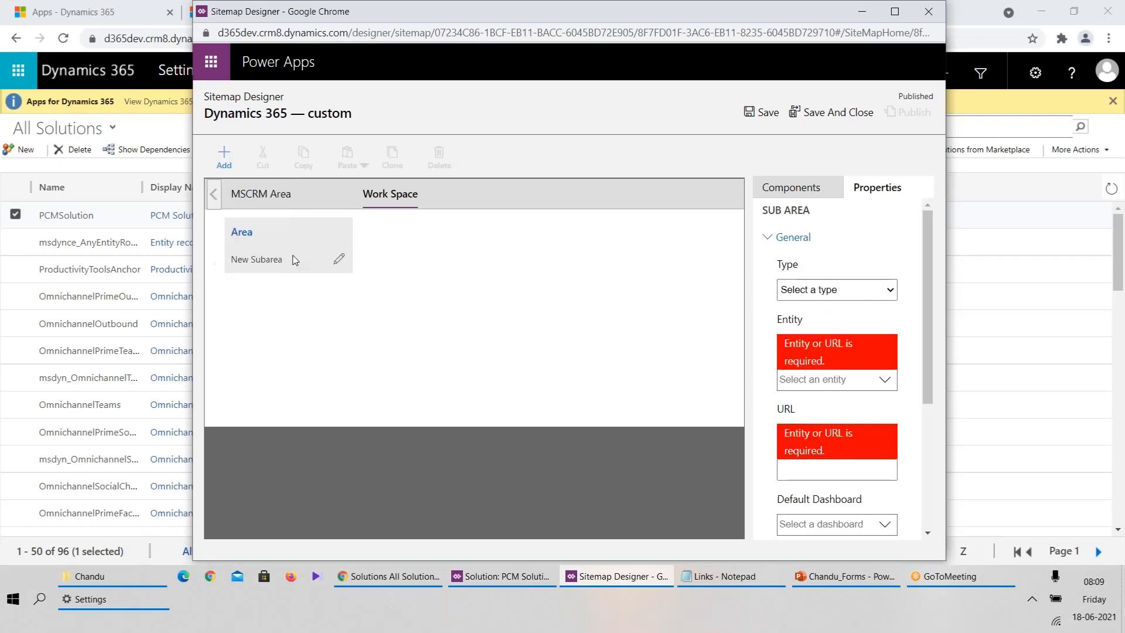
{"action": "left_click", "coordinate": [859, 291]}
{"action": "left_click", "coordinate": [830, 353]}
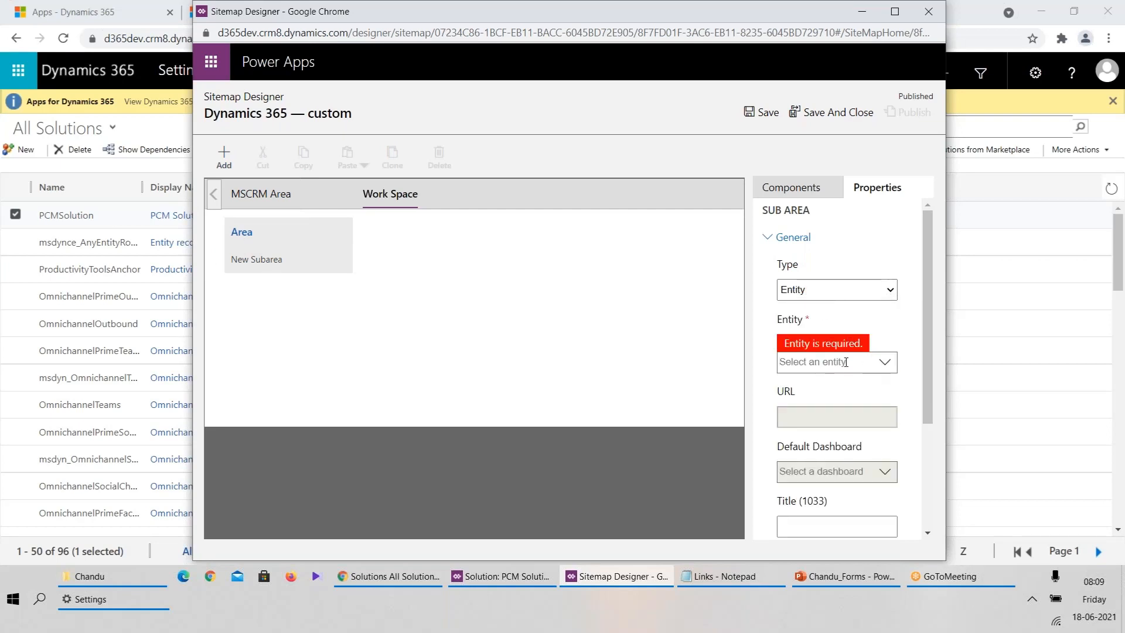
{"action": "left_click", "coordinate": [846, 362]}
{"action": "type", "text": "Invo"}
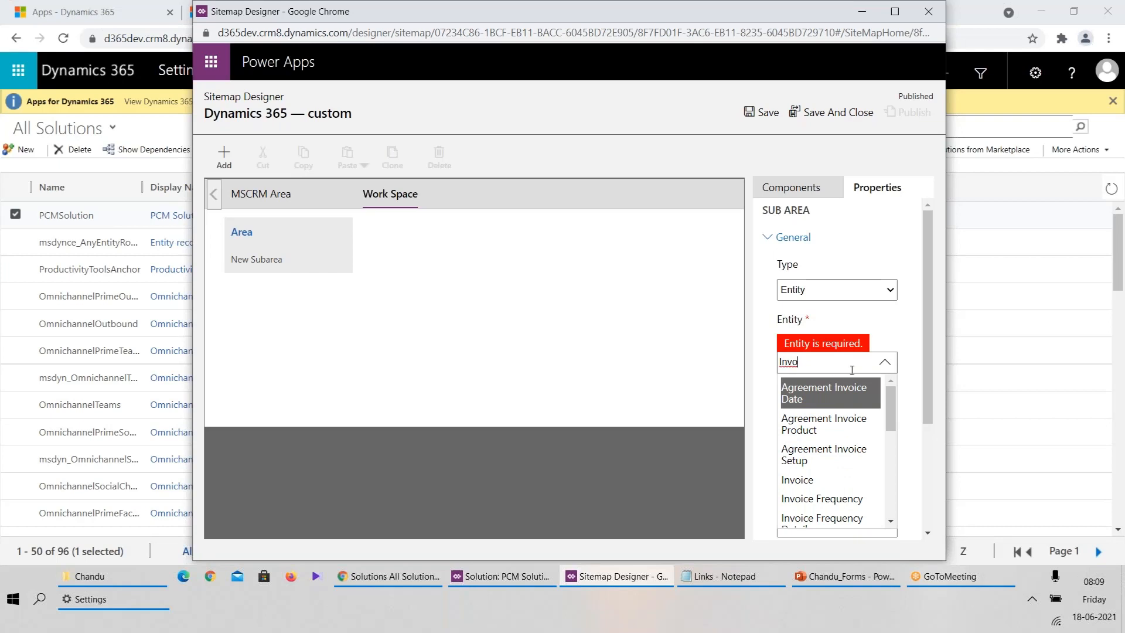
{"action": "left_click", "coordinate": [821, 480]}
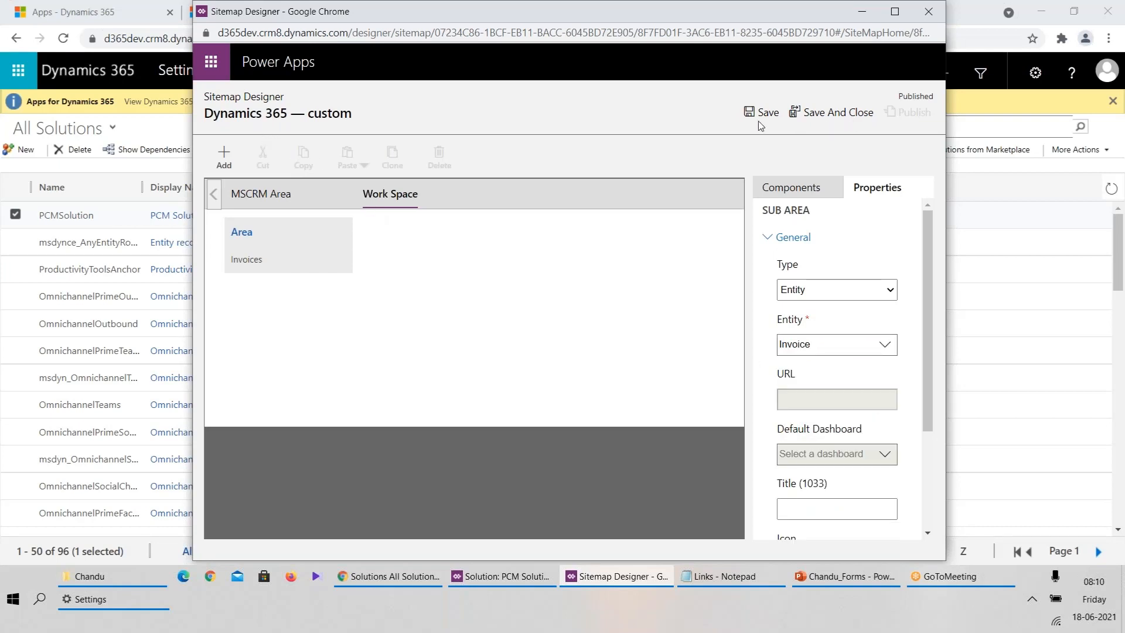
Compare the MSCRM Area and Work Space areas, and add a second group to MSCRM Area
{"action": "left_click", "coordinate": [289, 195]}
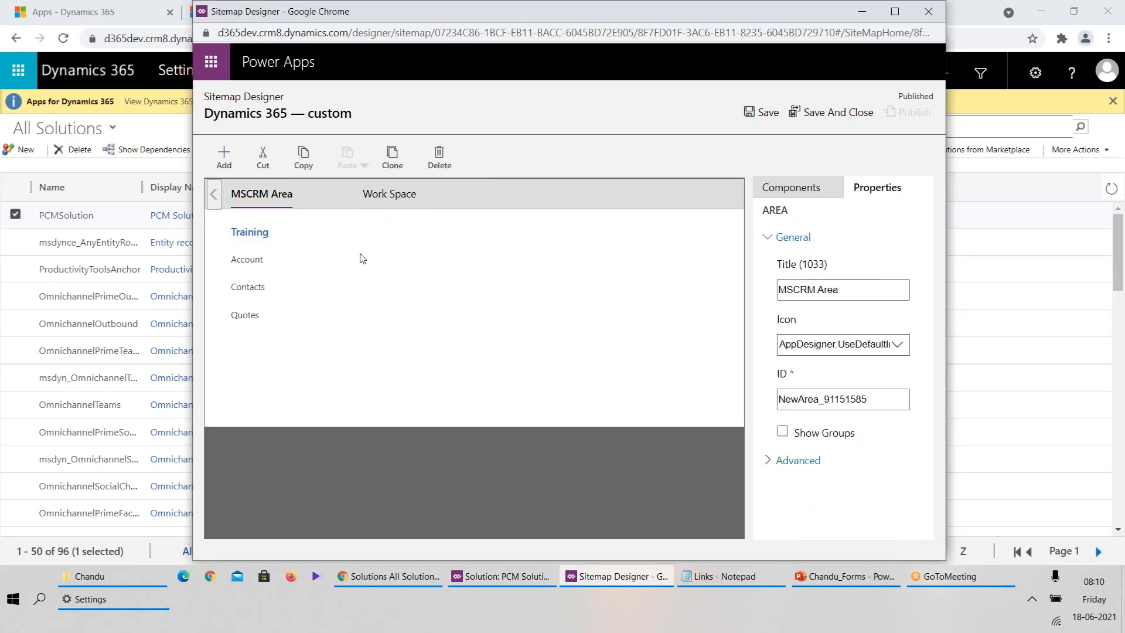
{"action": "left_click", "coordinate": [293, 237]}
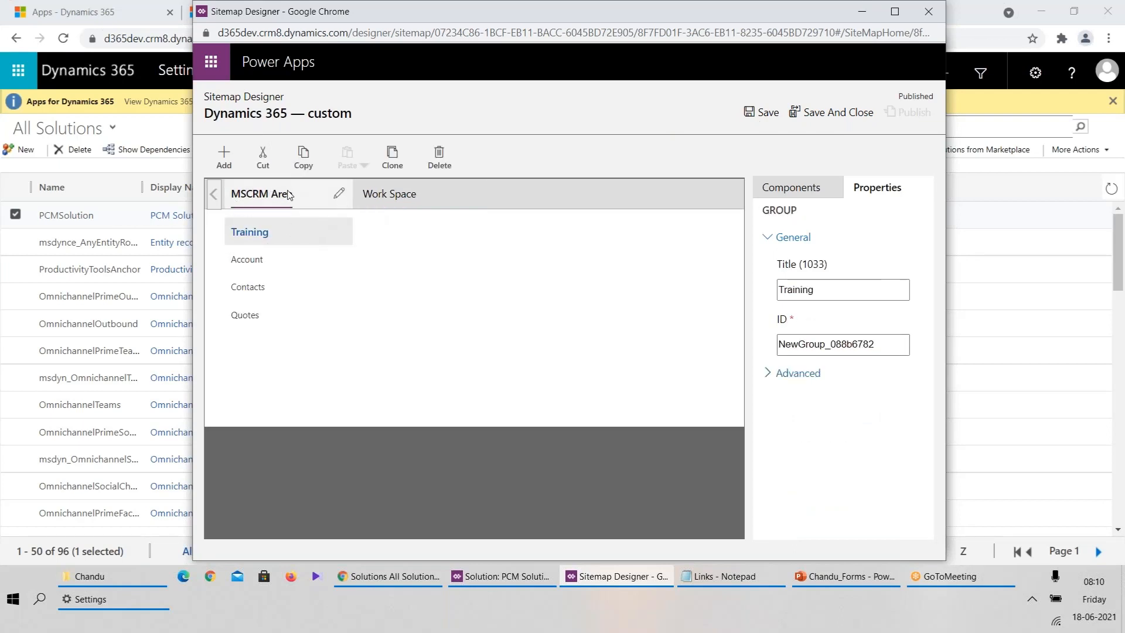
{"action": "left_click", "coordinate": [391, 200]}
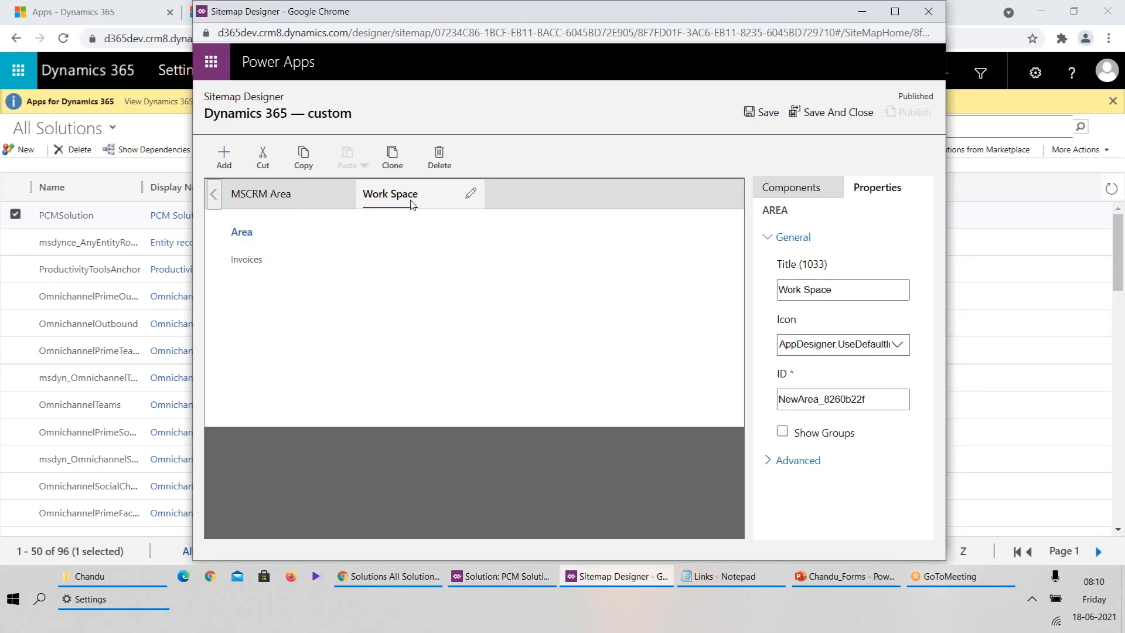
{"action": "left_click", "coordinate": [311, 195]}
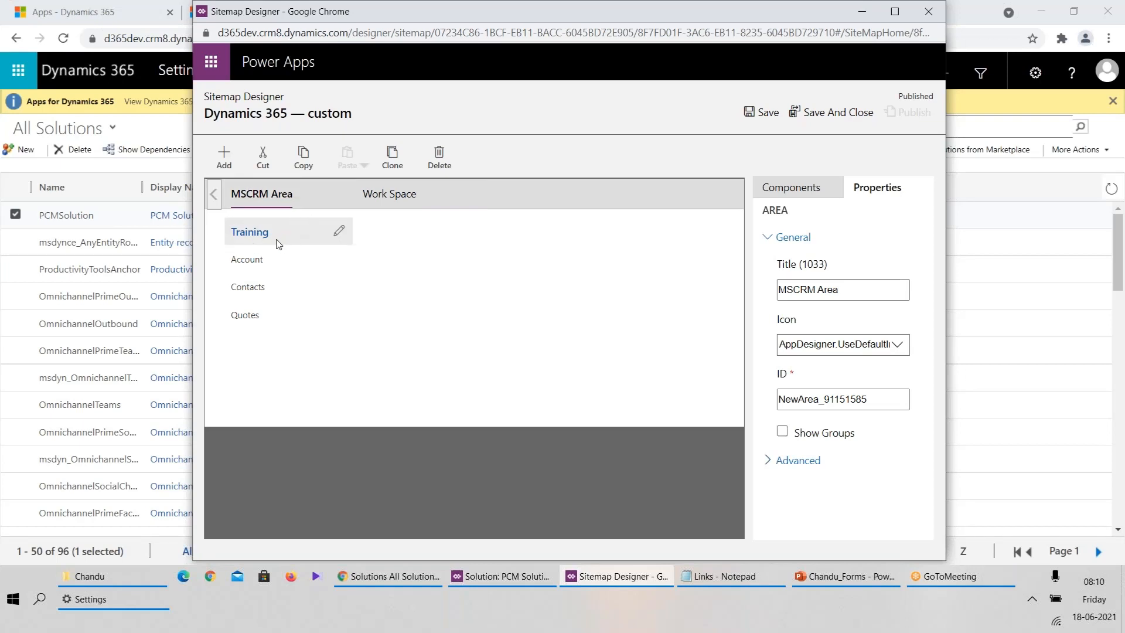
{"action": "left_click", "coordinate": [224, 156]}
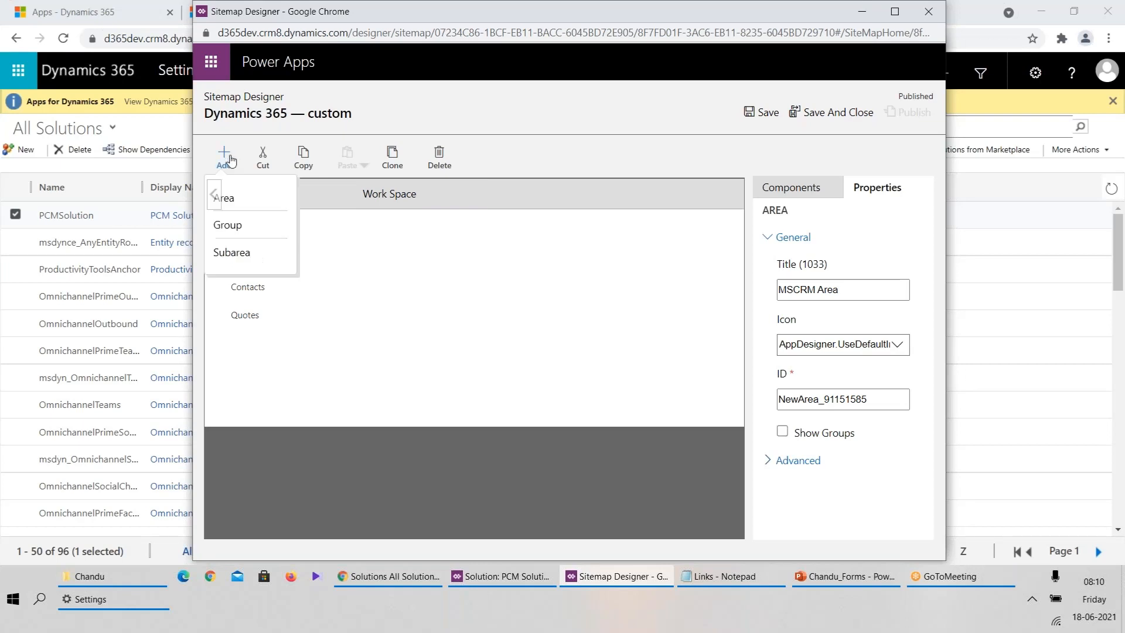
{"action": "left_click", "coordinate": [253, 234]}
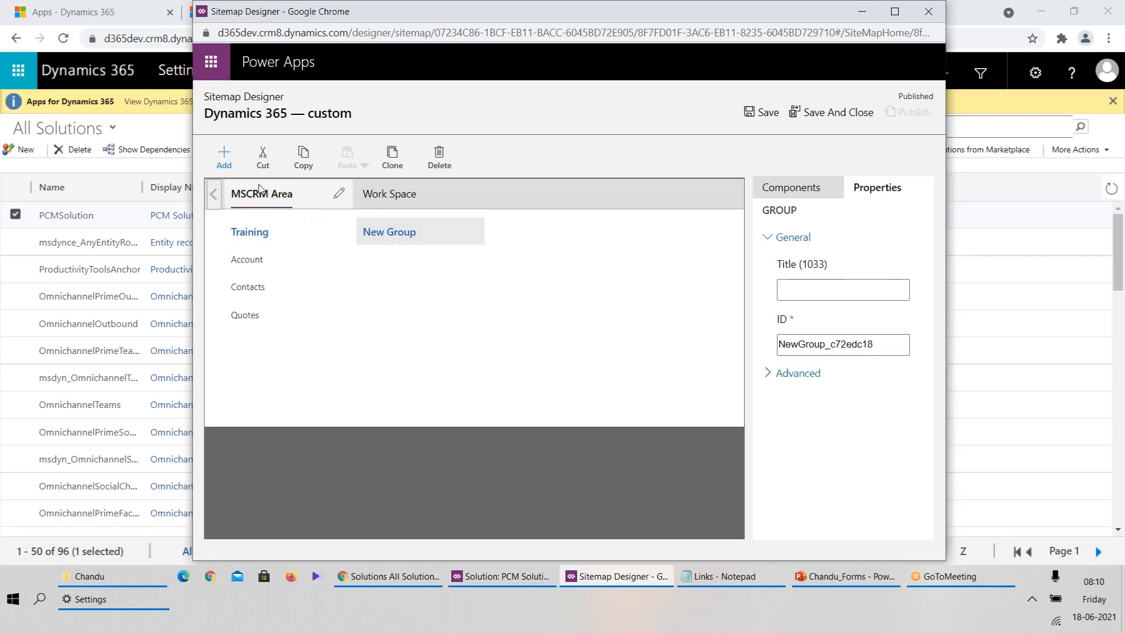
{"action": "left_click", "coordinate": [471, 233]}
{"action": "left_click_drag", "start_coordinate": [410, 234], "coordinate": [391, 236]}
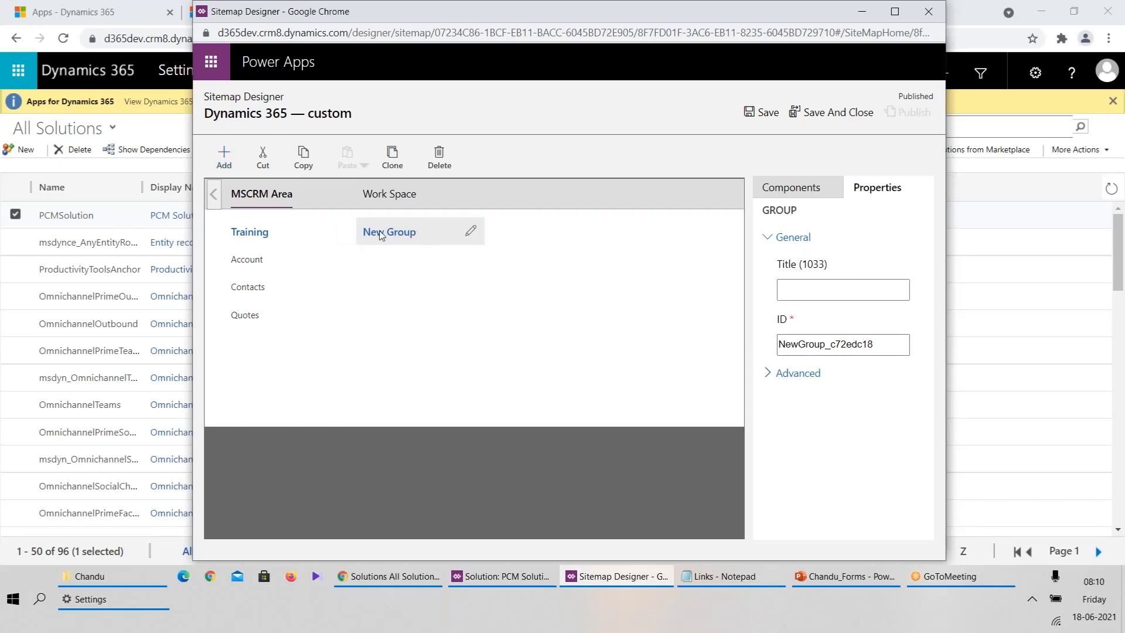
Rename the new group beside Training in MSCRM Area as Settings
{"action": "left_click", "coordinate": [474, 233]}
{"action": "key", "text": "BackSpace"}
{"action": "key", "text": "BackSpace"}
{"action": "key", "text": "BackSpace"}
{"action": "key", "text": "BackSpace"}
{"action": "key", "text": "BackSpace"}
{"action": "key", "text": "BackSpace"}
{"action": "key", "text": "BackSpace"}
{"action": "key", "text": "BackSpace"}
{"action": "key", "text": "BackSpace"}
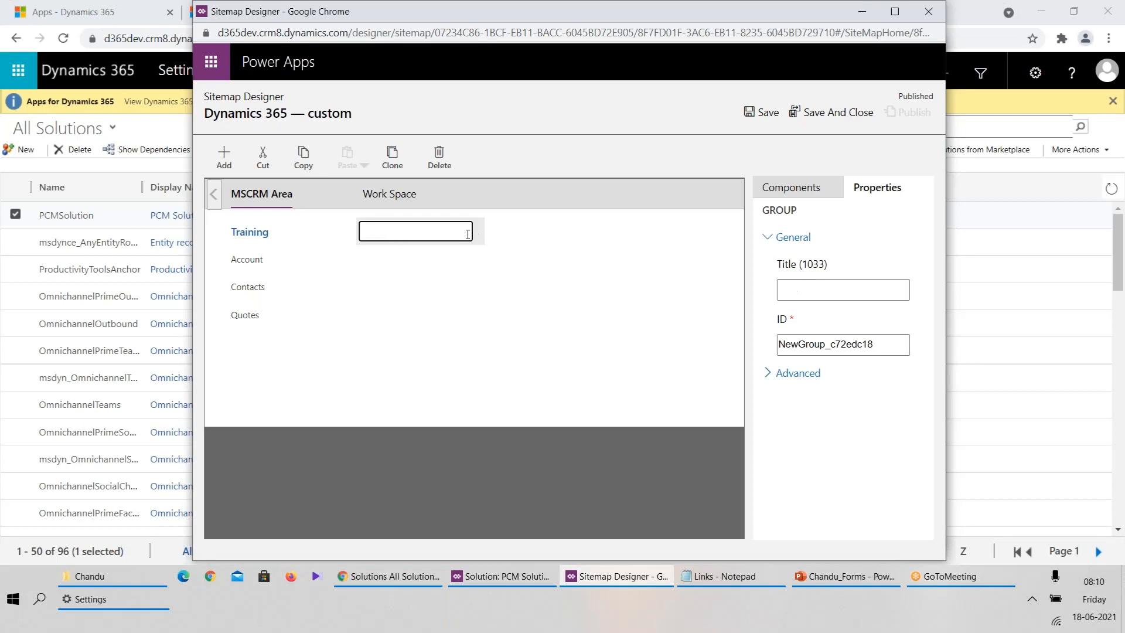
{"action": "type", "text": "Settings"}
{"action": "left_click", "coordinate": [467, 282]}
{"action": "left_click", "coordinate": [419, 232]}
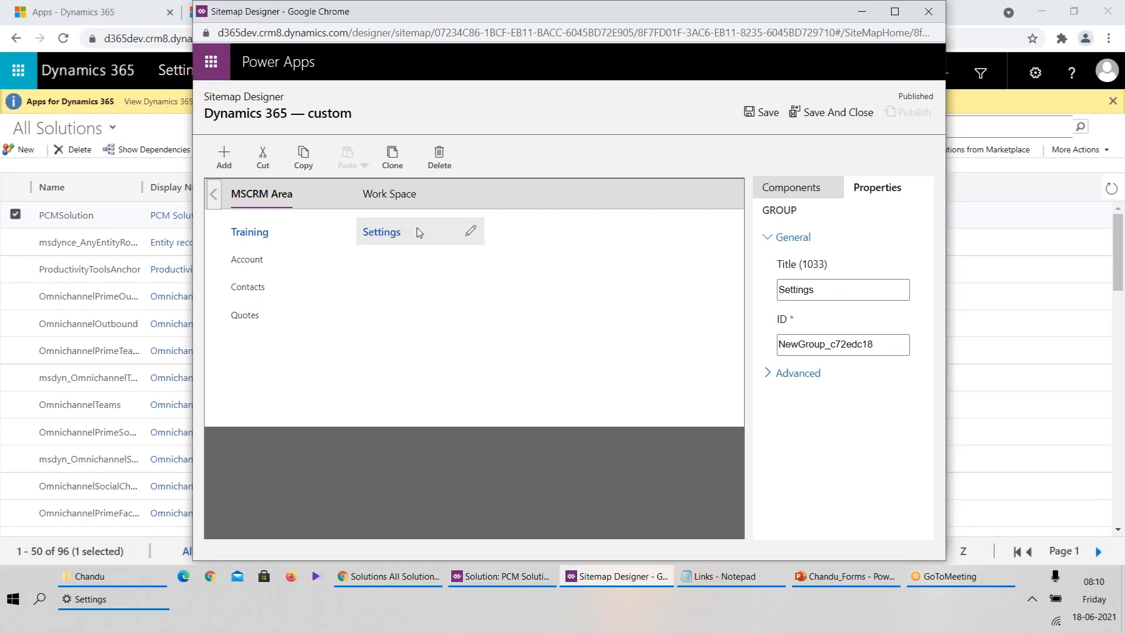
{"action": "left_click", "coordinate": [245, 167]}
{"action": "left_click", "coordinate": [224, 161]}
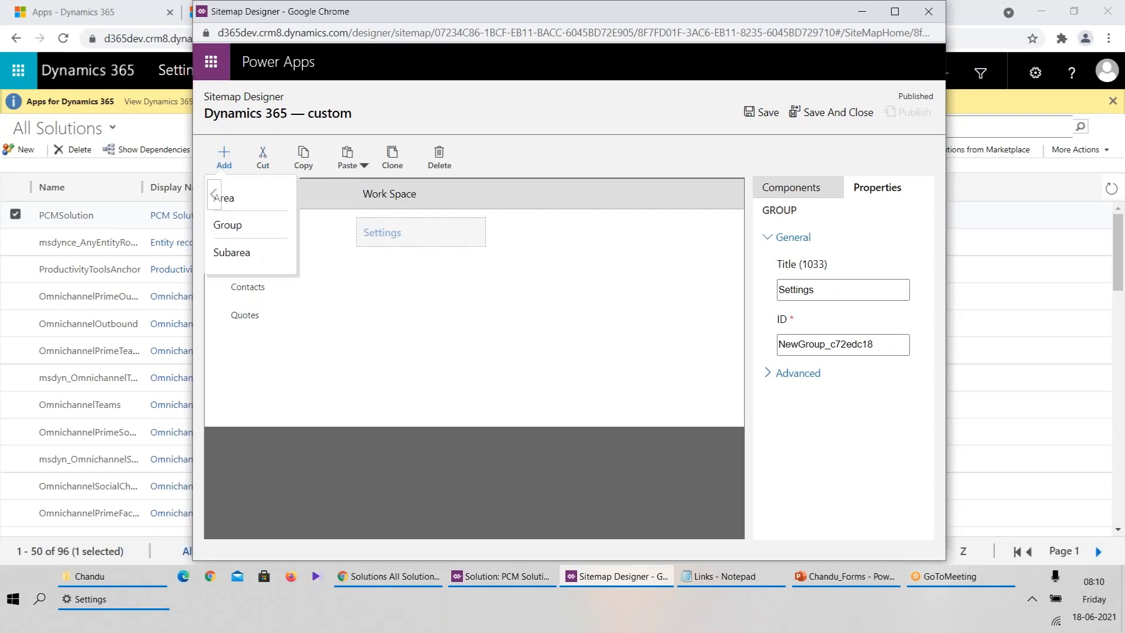
{"action": "left_click", "coordinate": [407, 232]}
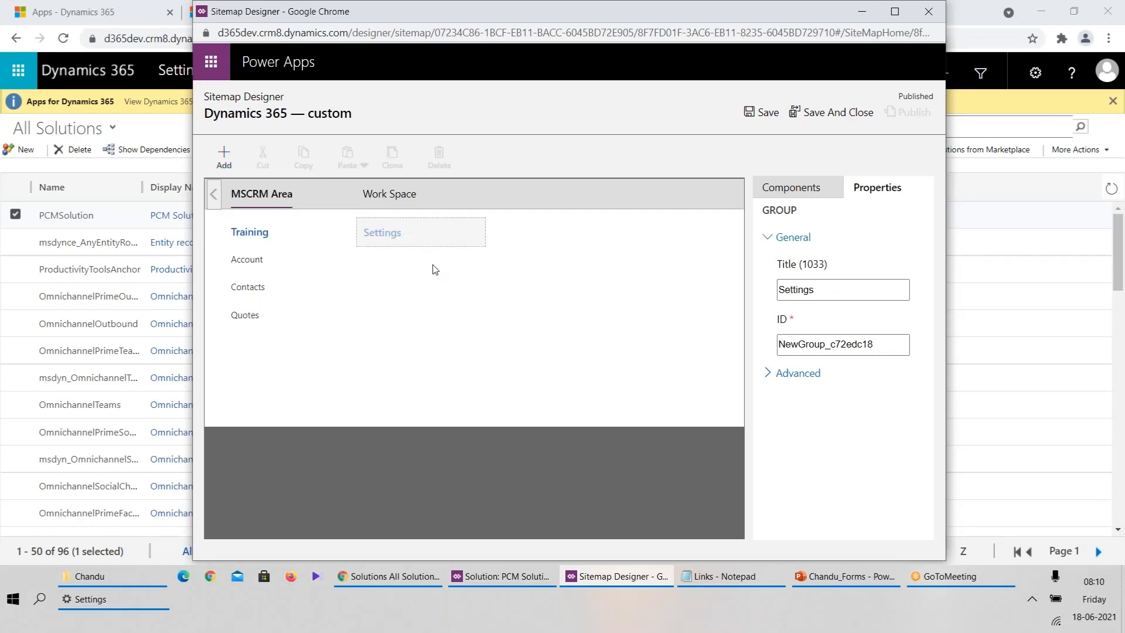
{"action": "left_click", "coordinate": [471, 235]}
{"action": "left_click", "coordinate": [472, 234]}
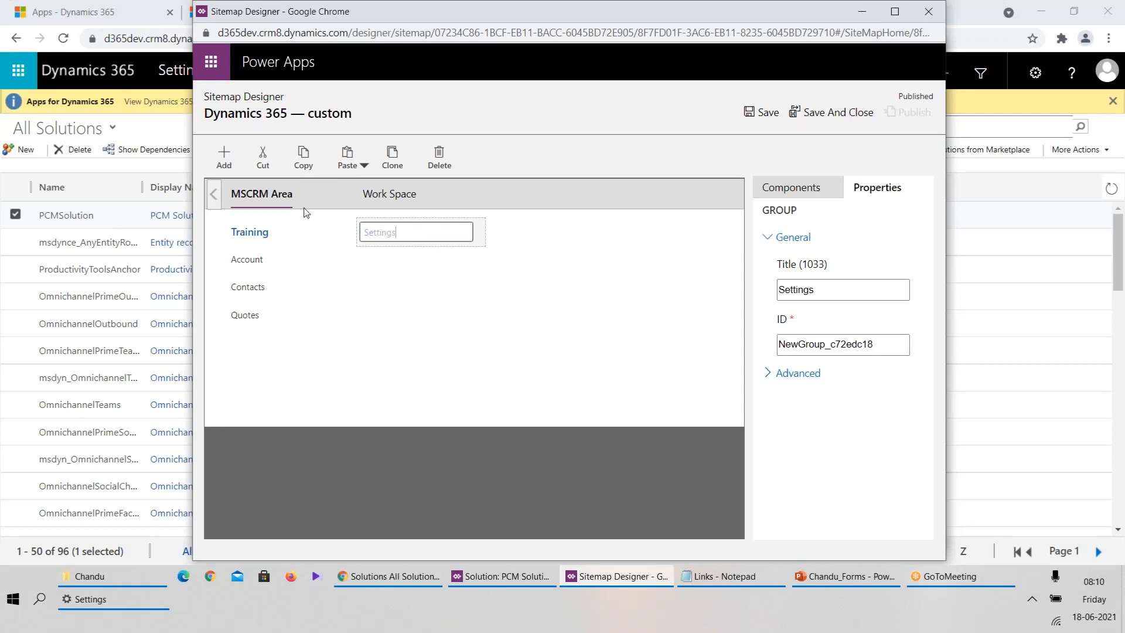
{"action": "double_click", "coordinate": [423, 229]}
{"action": "left_click", "coordinate": [435, 276]}
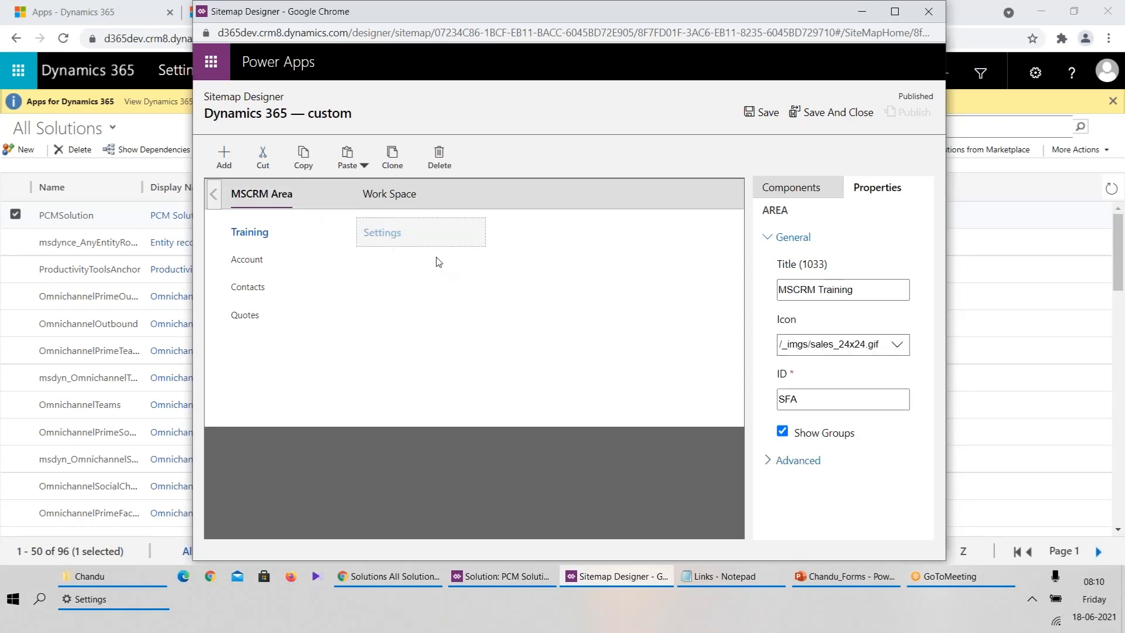
{"action": "left_click", "coordinate": [416, 228]}
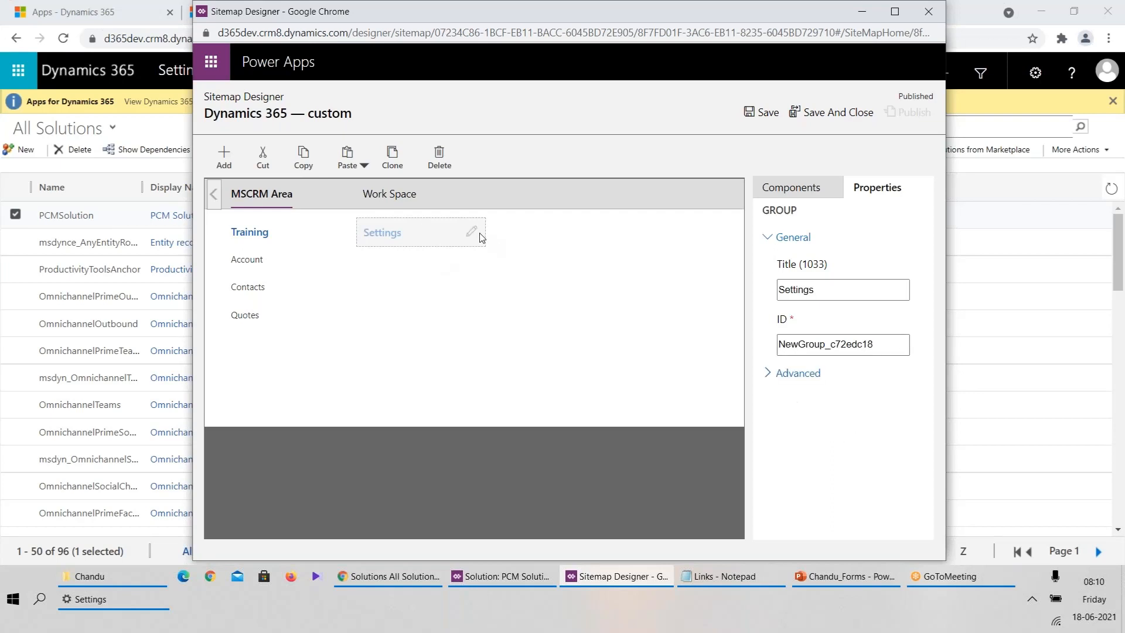
{"action": "left_click", "coordinate": [476, 234]}
{"action": "left_click", "coordinate": [479, 229]}
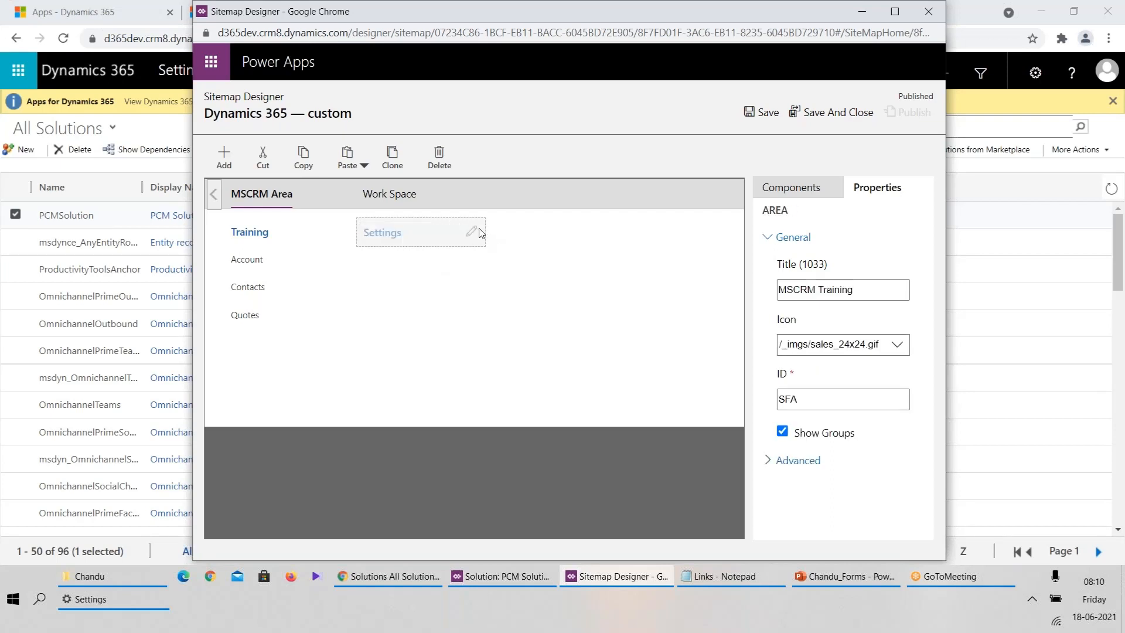
{"action": "left_click", "coordinate": [267, 157]}
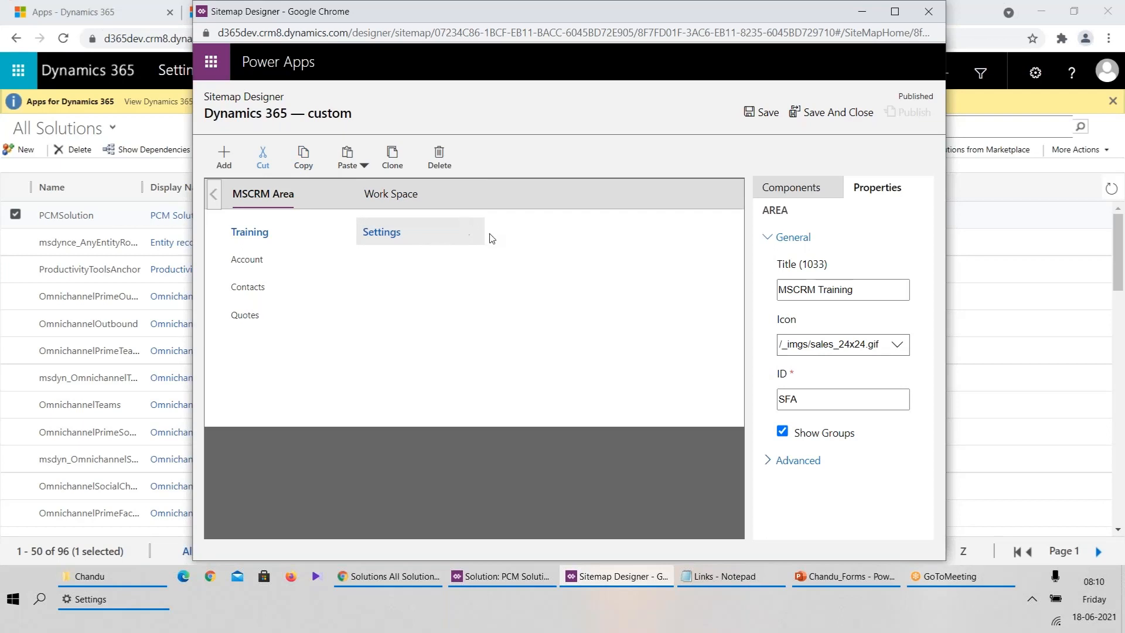
{"action": "left_click", "coordinate": [470, 230]}
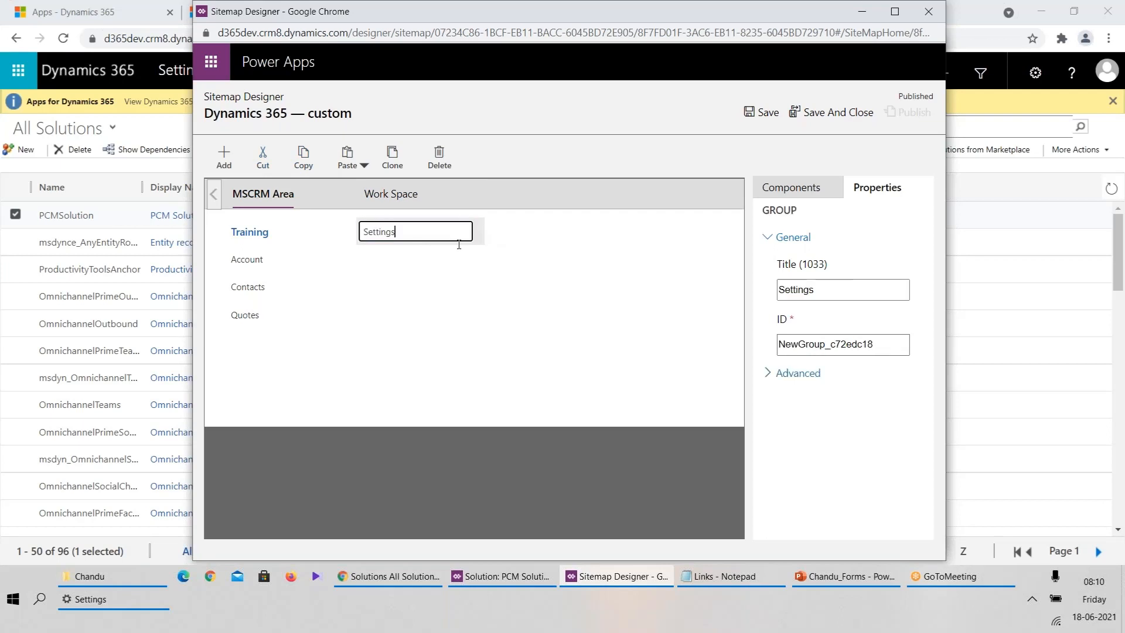
Add a subarea to the Settings group with type Entity and the Order entity, and save the site map
{"action": "left_click", "coordinate": [224, 156]}
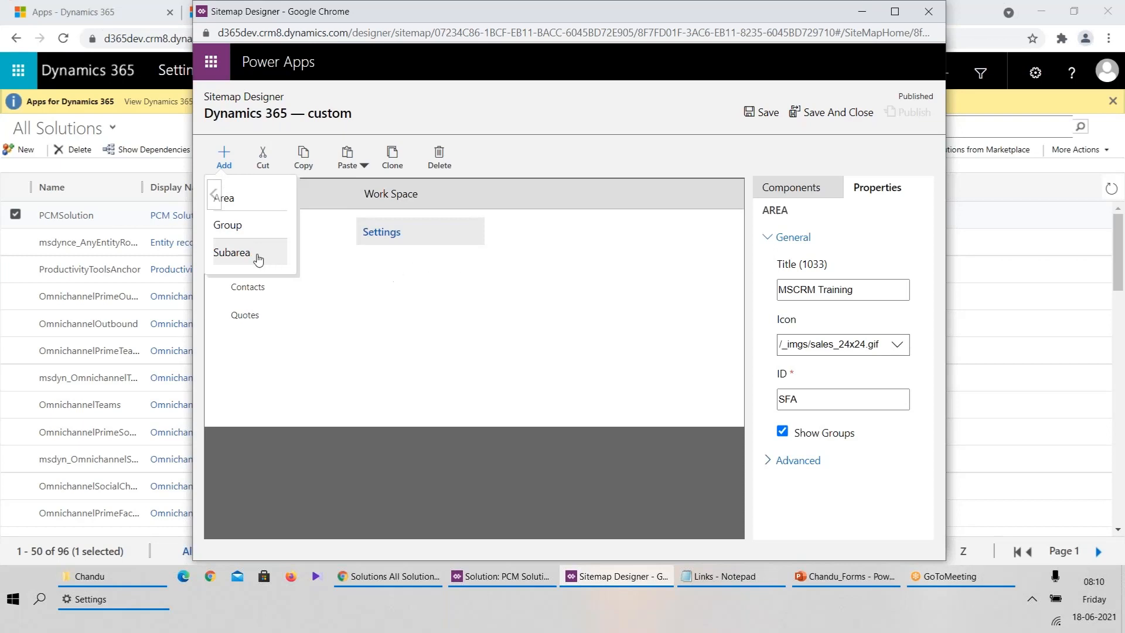
{"action": "left_click_drag", "start_coordinate": [239, 252], "coordinate": [415, 241]}
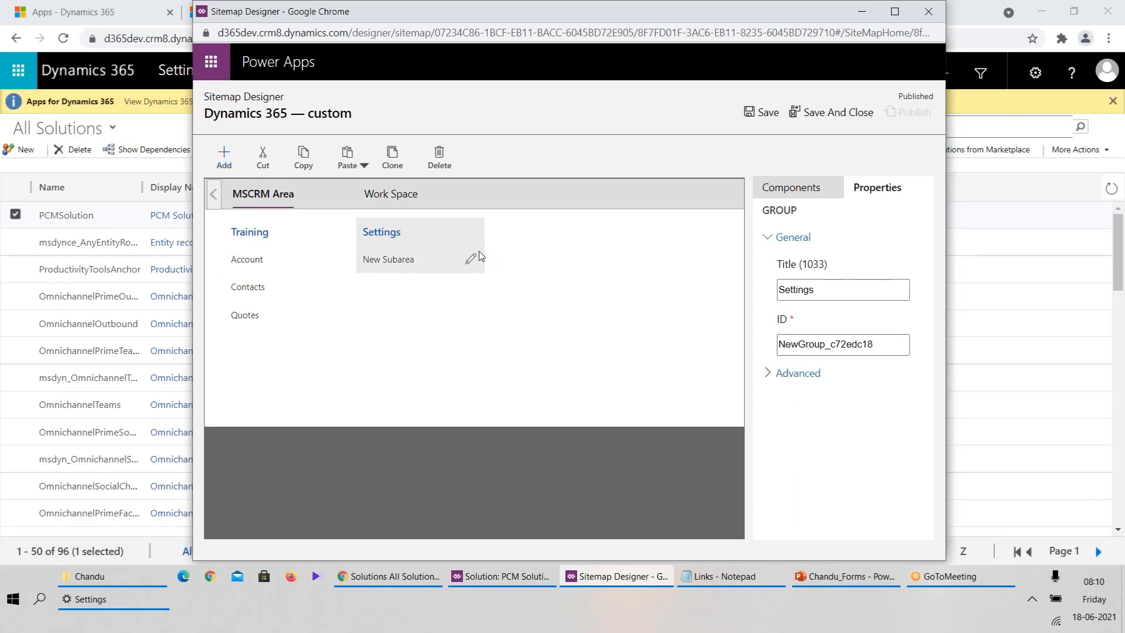
{"action": "left_click", "coordinate": [440, 252]}
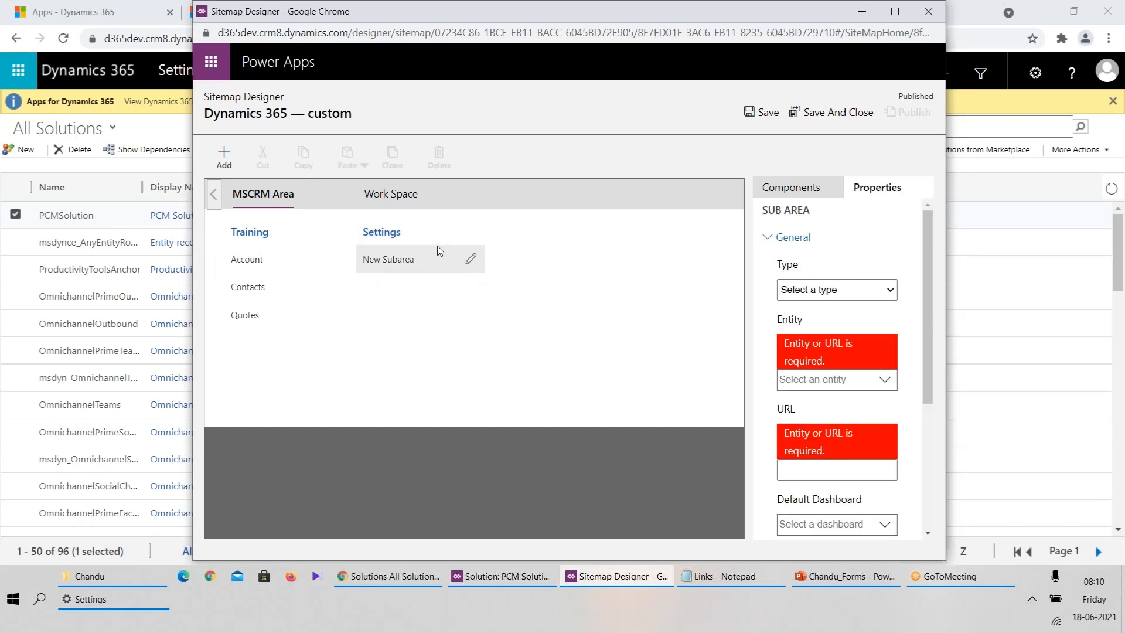
{"action": "left_click", "coordinate": [820, 291]}
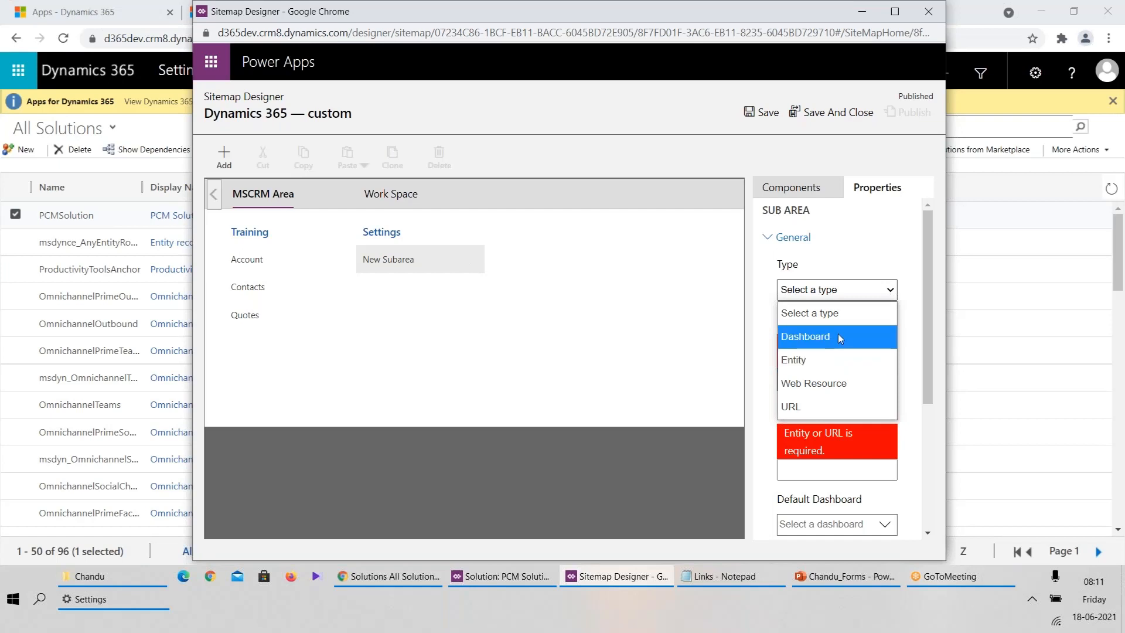
{"action": "left_click", "coordinate": [824, 360]}
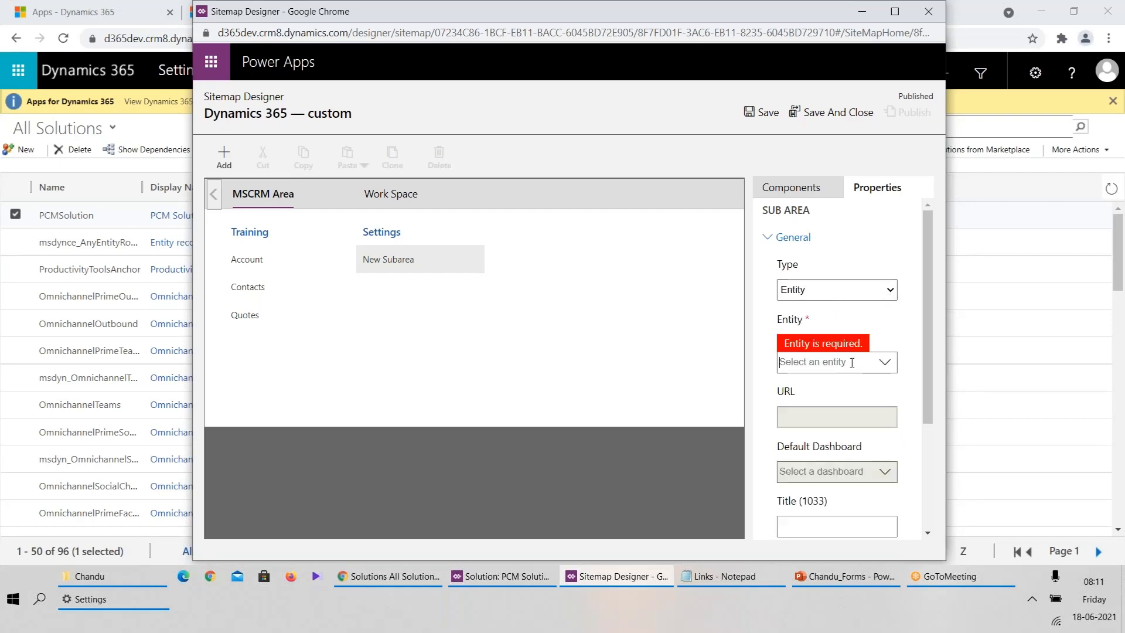
{"action": "left_click", "coordinate": [852, 362]}
{"action": "type", "text": "Order"}
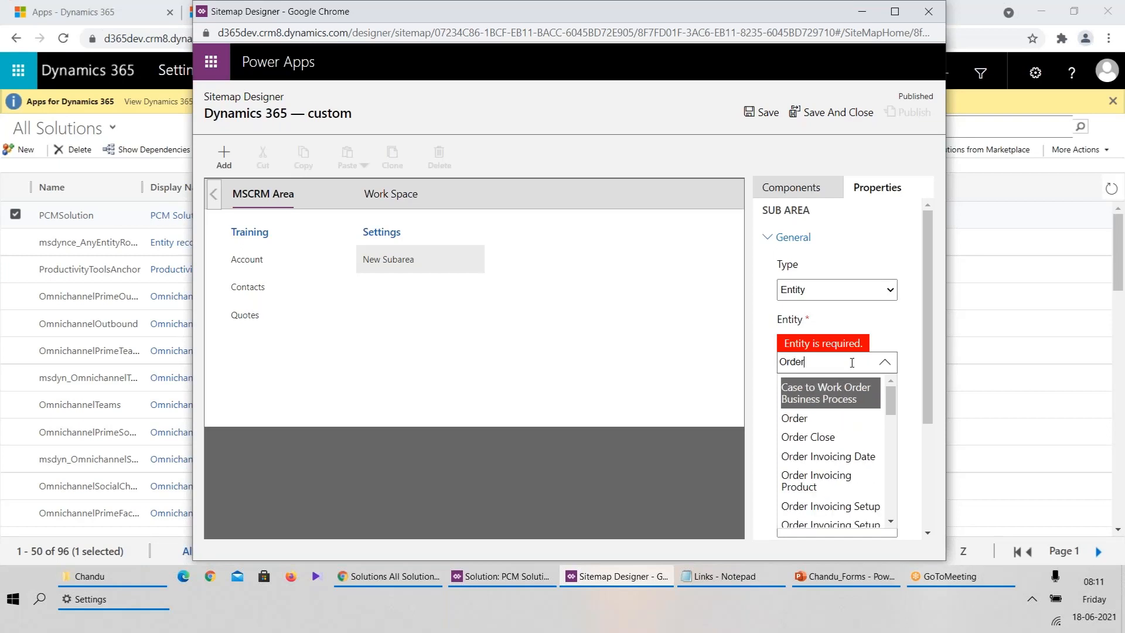
{"action": "left_click", "coordinate": [817, 418]}
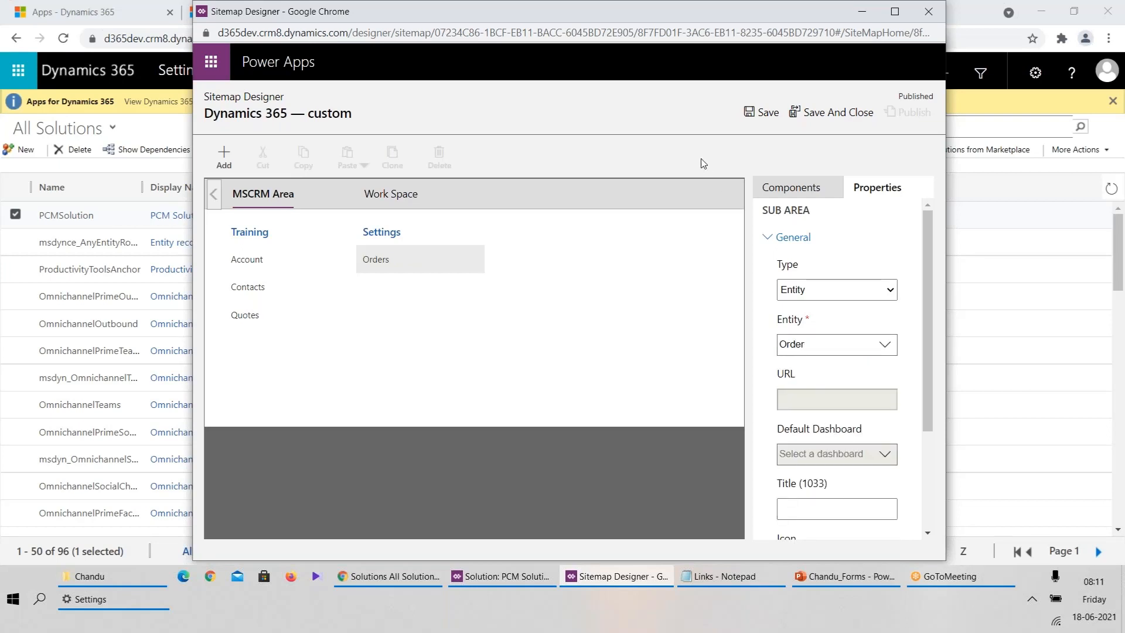
{"action": "left_click", "coordinate": [760, 117]}
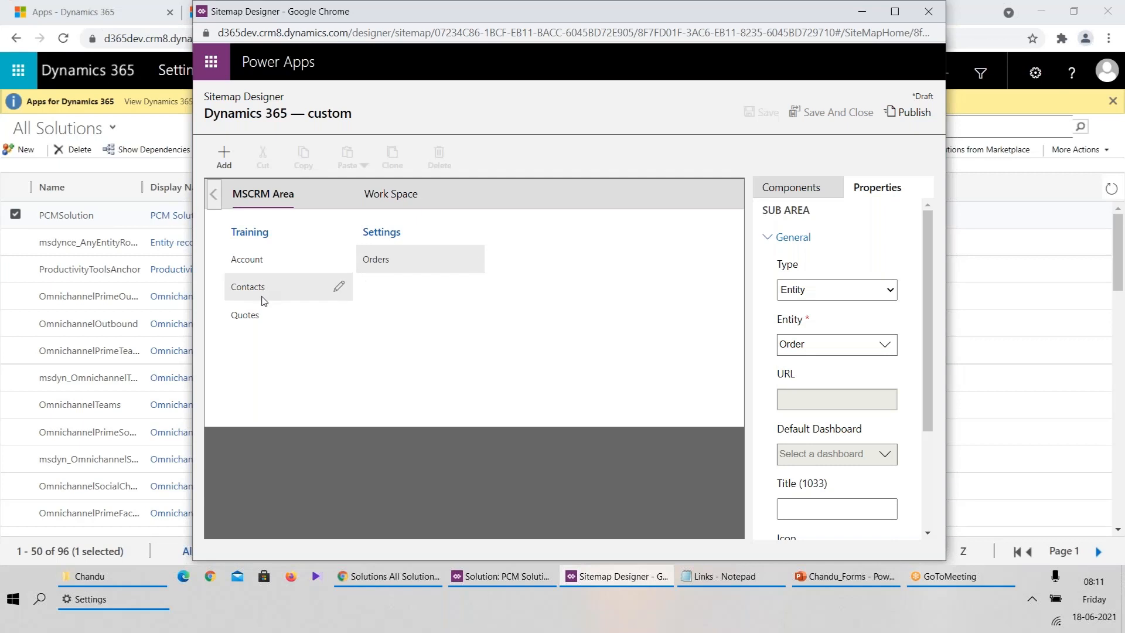
Cut the Quotes subarea in the Training group and publish the site map
{"action": "left_click", "coordinate": [332, 322]}
{"action": "left_click", "coordinate": [263, 157]}
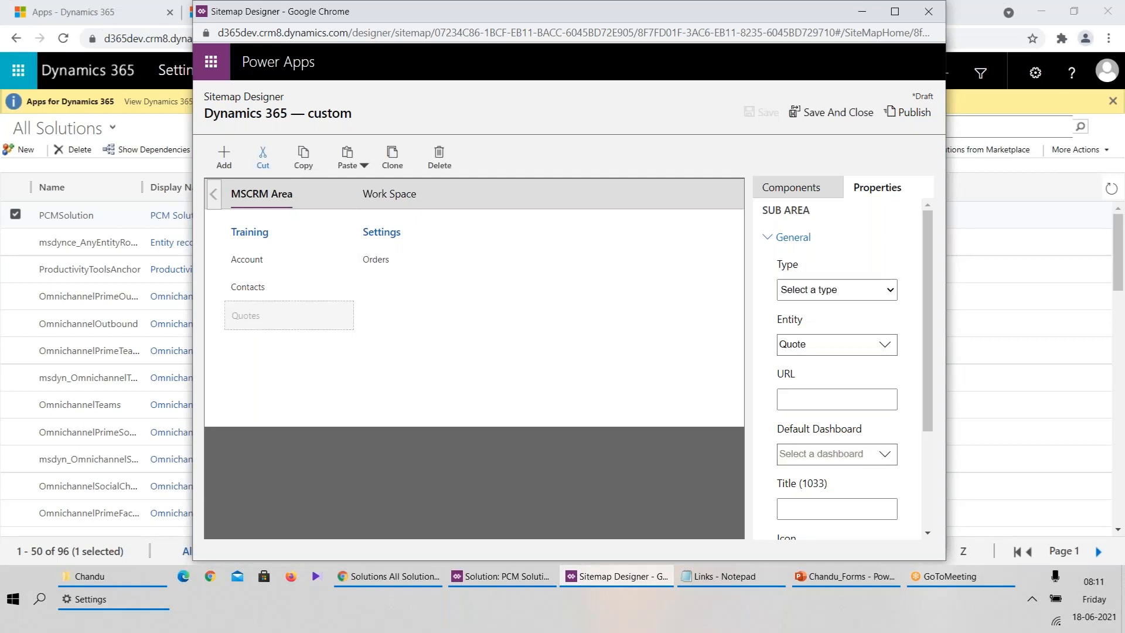
{"action": "left_click", "coordinate": [908, 113]}
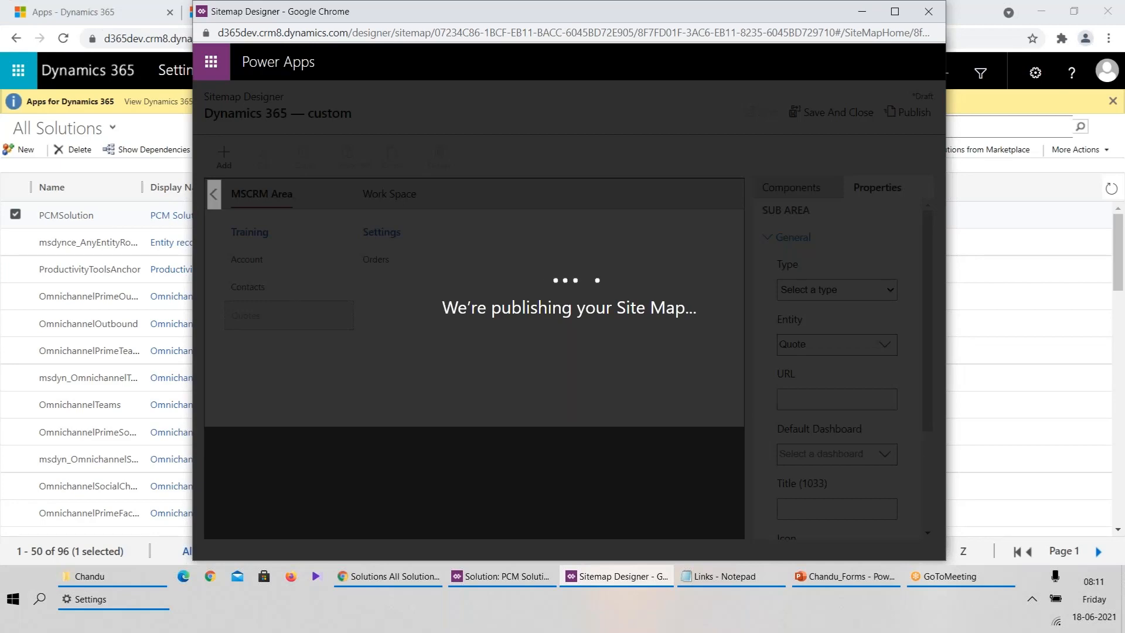
Switch to the Dynamics 365 — custom app showing My Active Accounts and check its site map navigation
{"action": "left_click", "coordinate": [39, 4]}
{"action": "left_click", "coordinate": [426, 8]}
{"action": "left_click", "coordinate": [287, 12]}
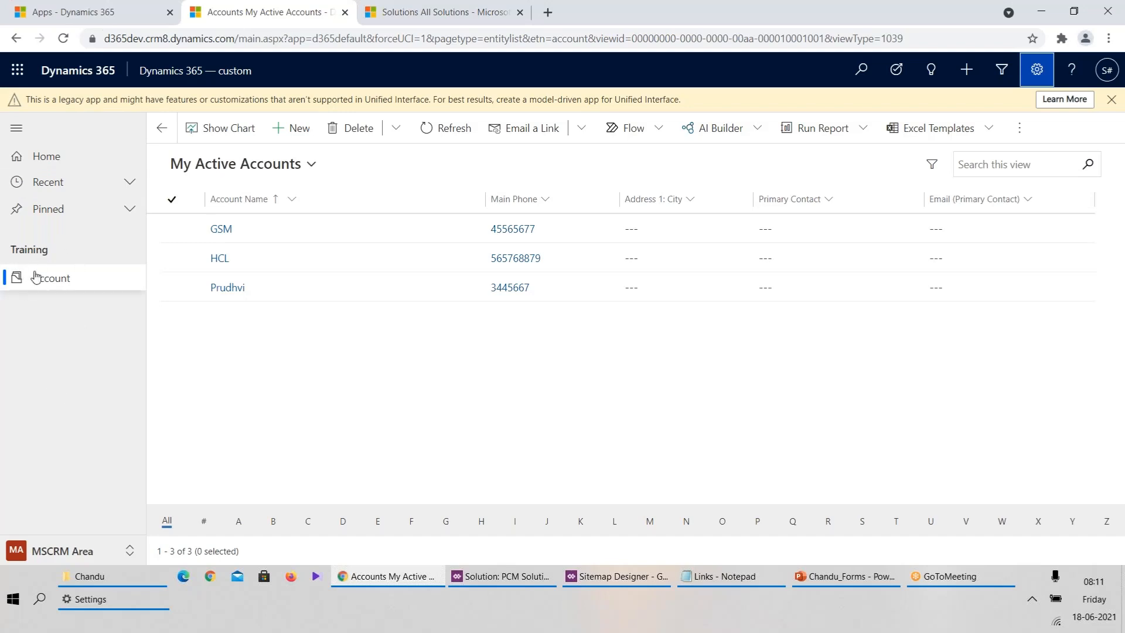
{"action": "key", "text": "alt+Tab"}
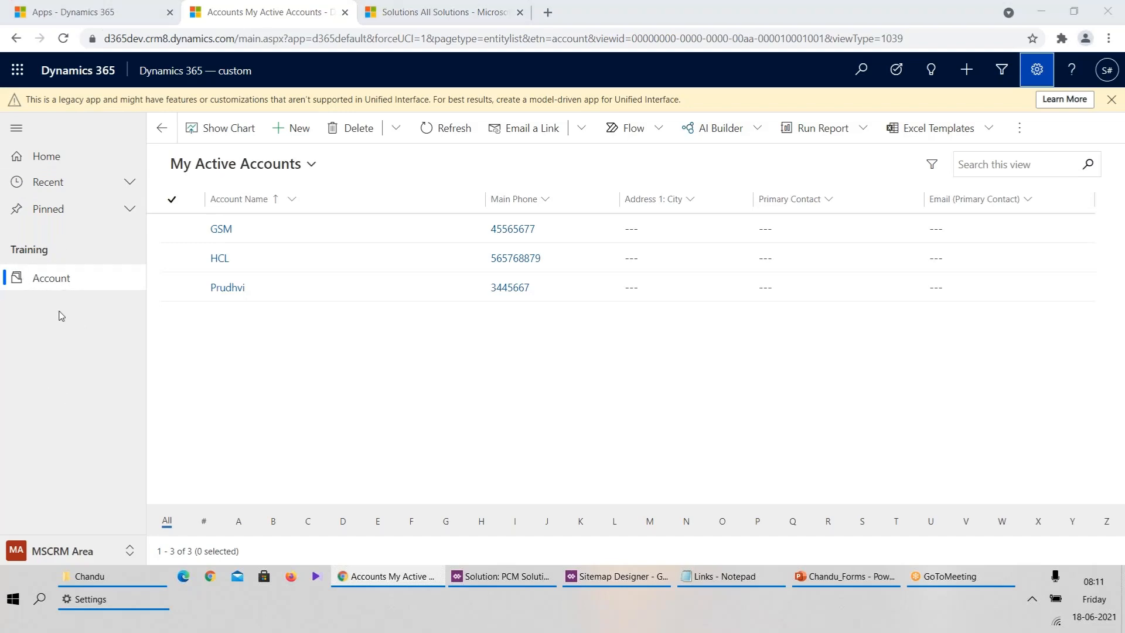
Reload the custom app, open Quotes in the Training group, and compare the navigation with the groups in the sitemap designer
{"action": "key", "text": "alt+Tab"}
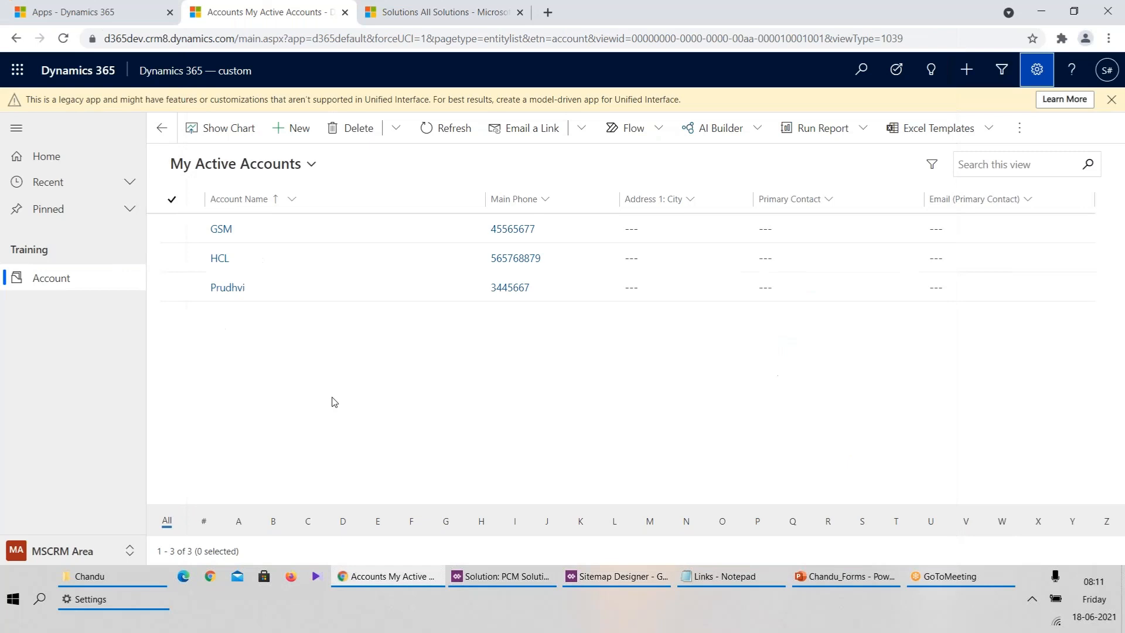
{"action": "key", "text": "F5"}
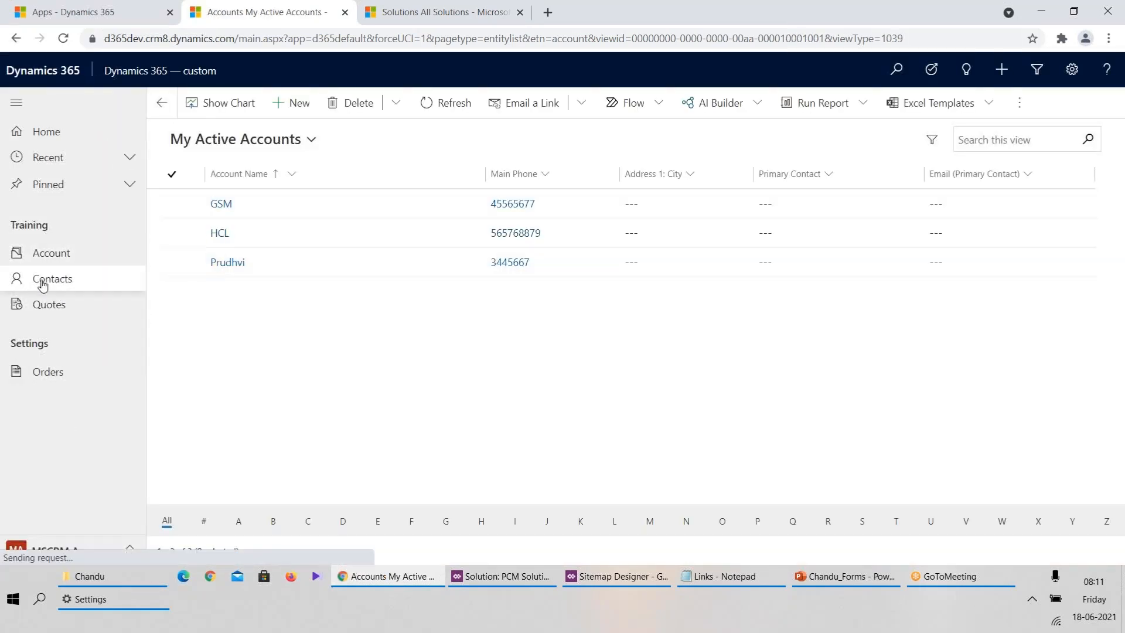
{"action": "key", "text": "alt+Tab"}
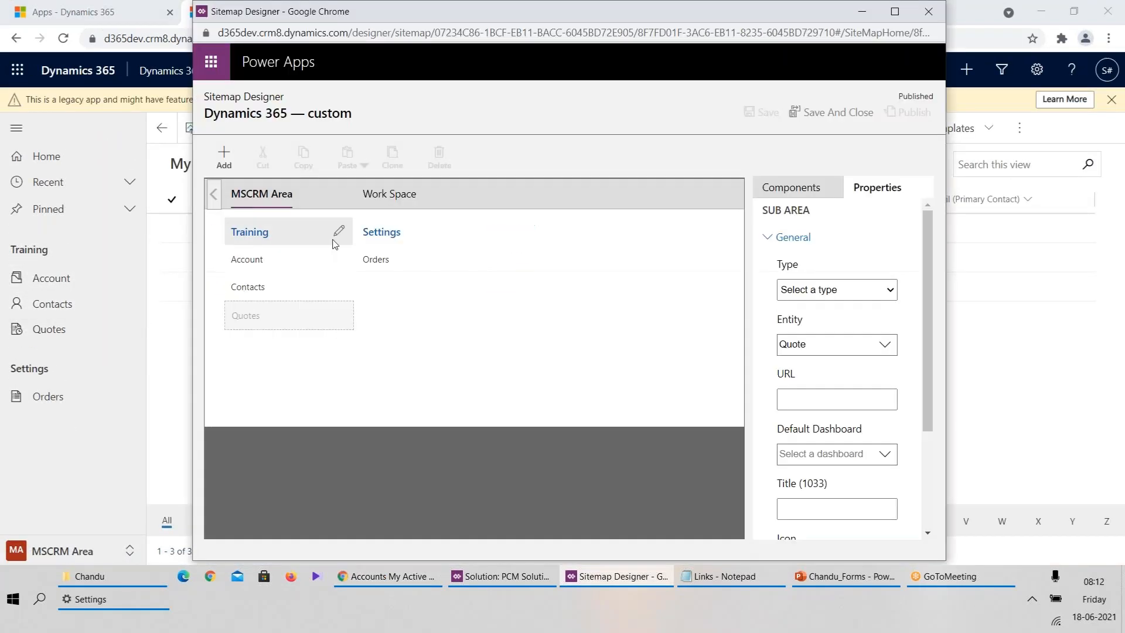
{"action": "key", "text": "alt+Tab"}
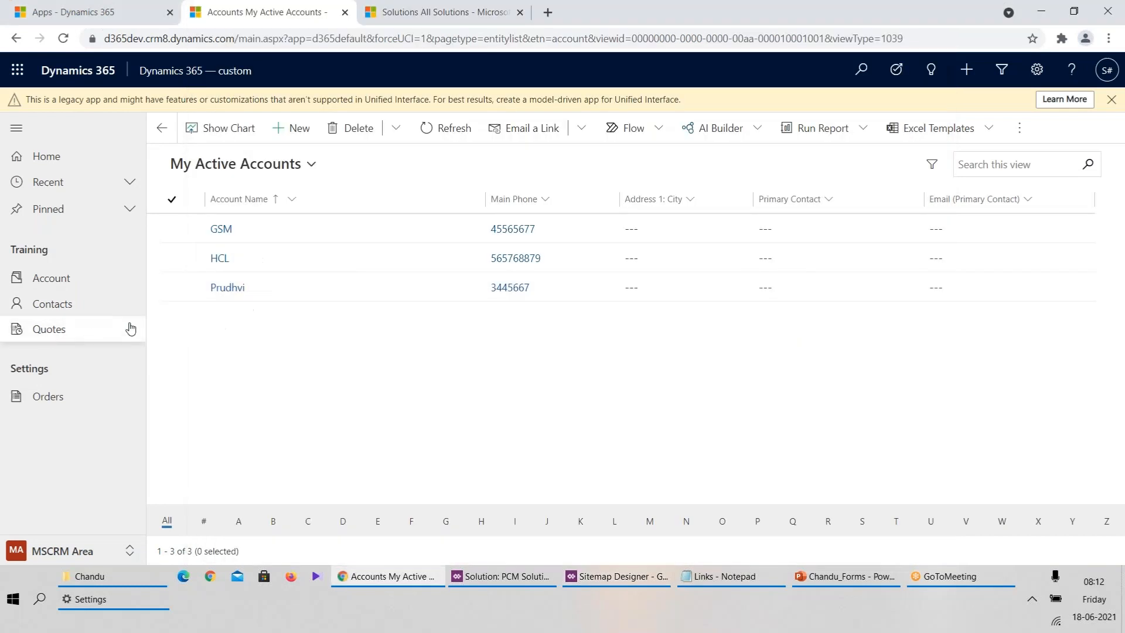
{"action": "left_click", "coordinate": [105, 334]}
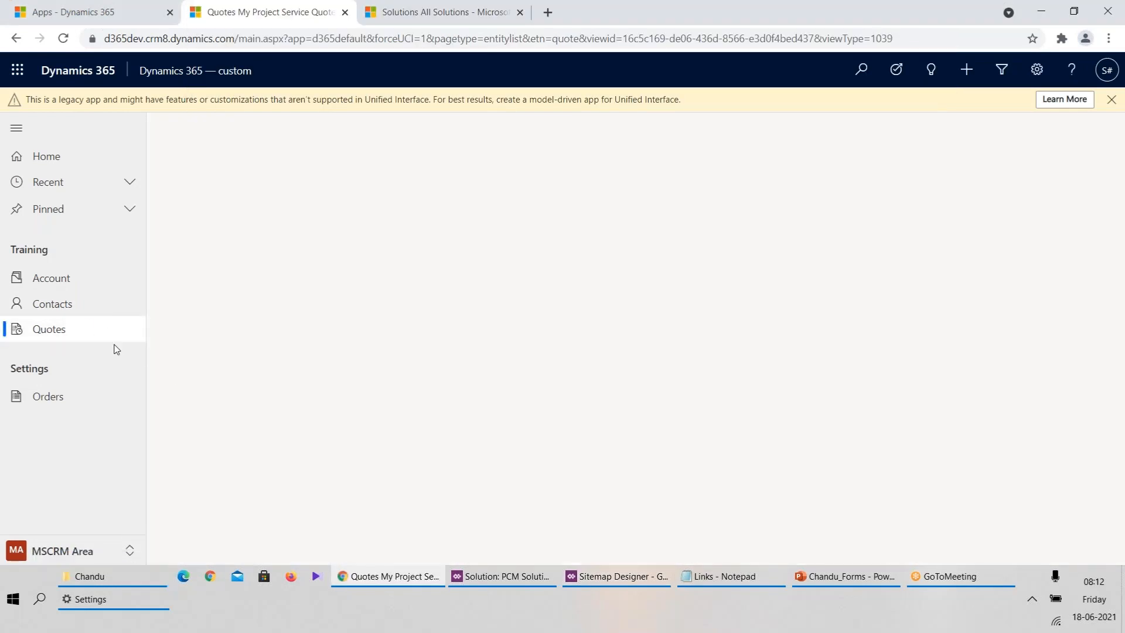
{"action": "key", "text": "alt+Tab"}
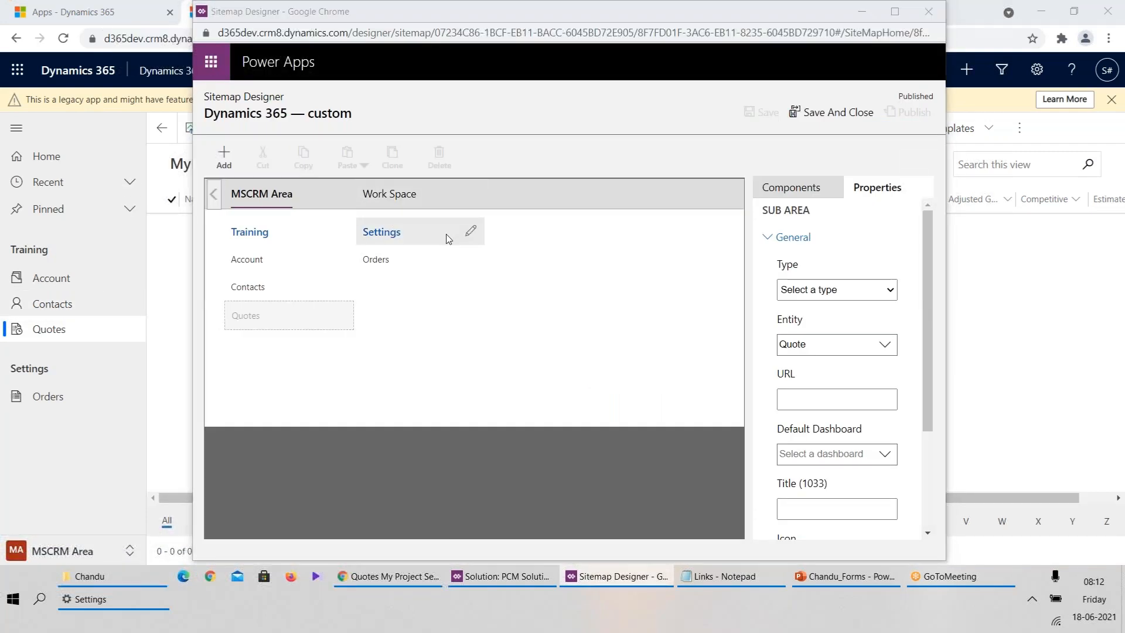
{"action": "key", "text": "alt+Tab"}
{"action": "key", "text": "alt+Tab"}
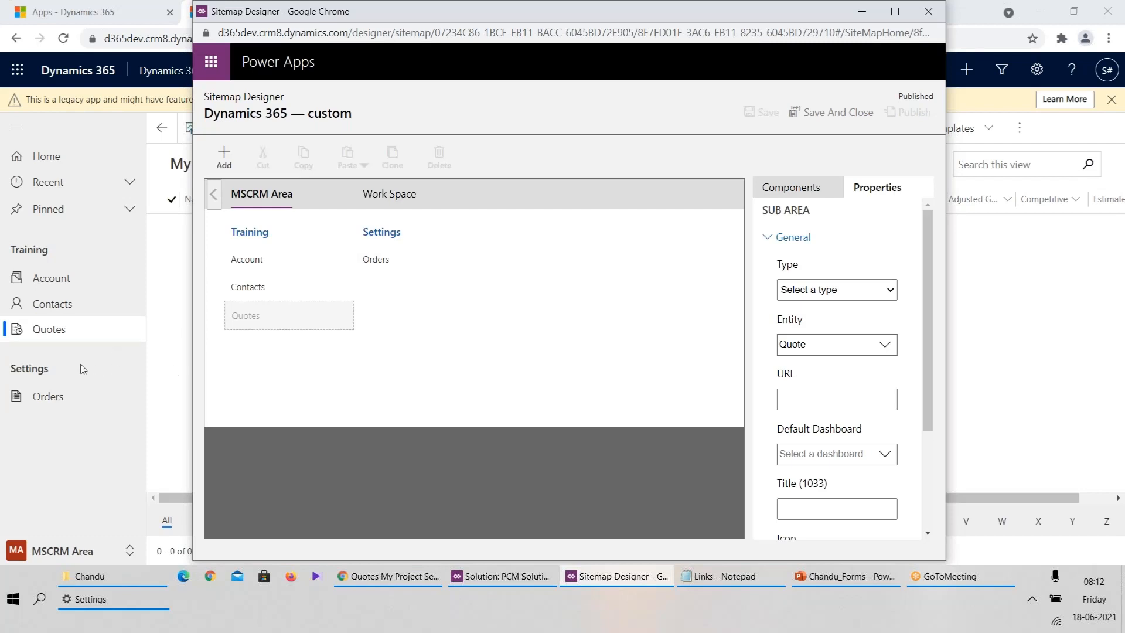
View the Work Space area in the sitemap designer, then reload the custom app and switch it to MSCRM Area
{"action": "left_click", "coordinate": [422, 201]}
{"action": "key", "text": "alt+Tab"}
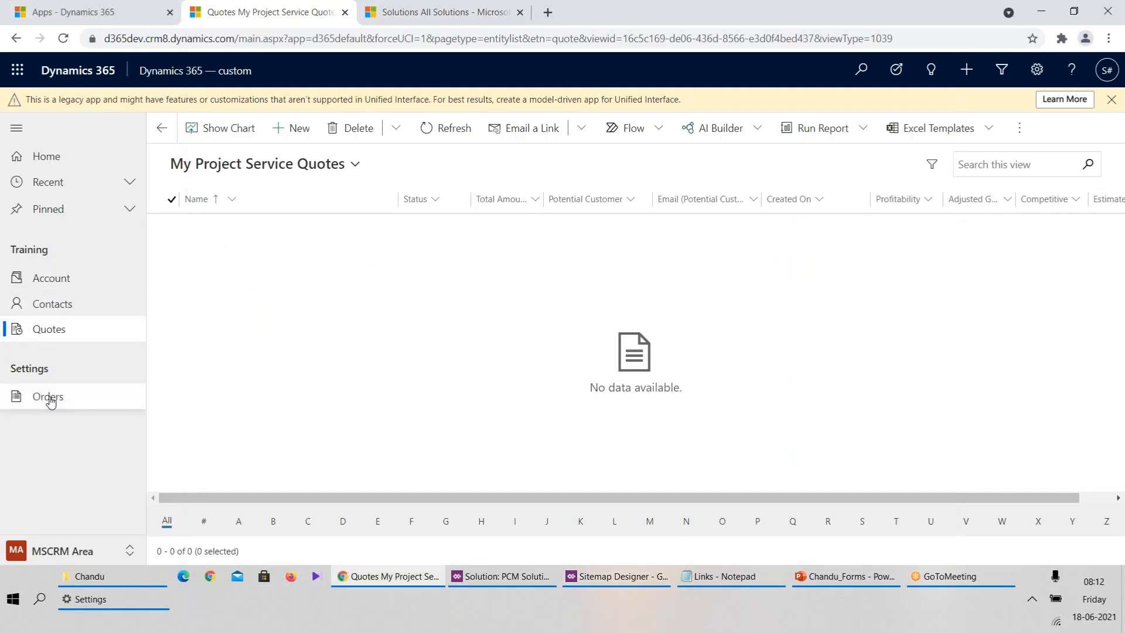
{"action": "left_click", "coordinate": [63, 38]}
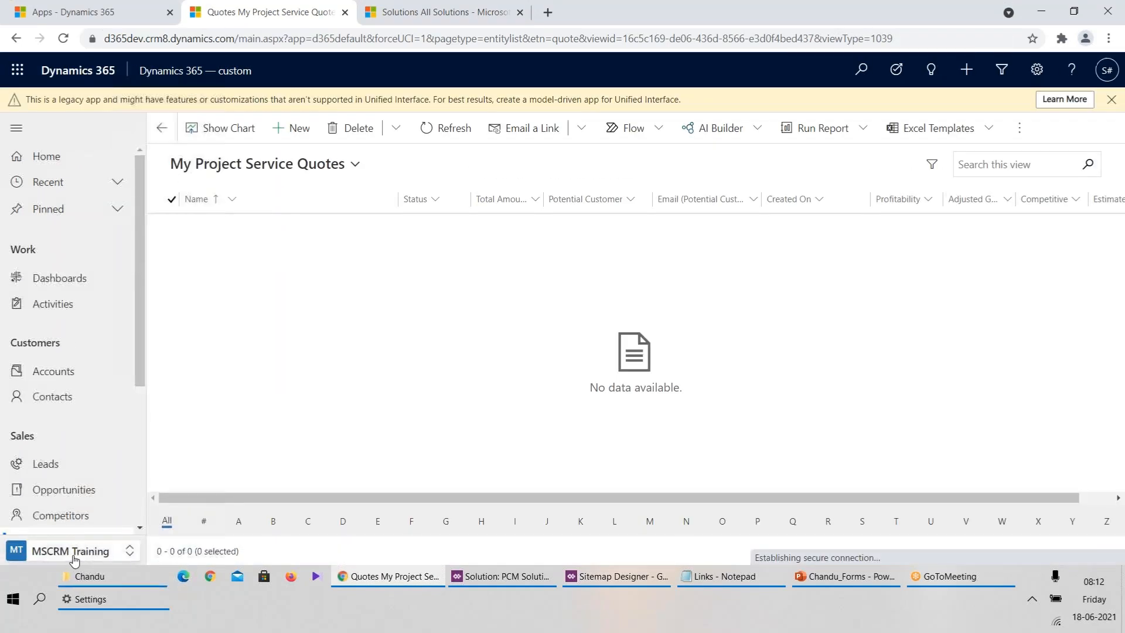
{"action": "left_click", "coordinate": [74, 557]}
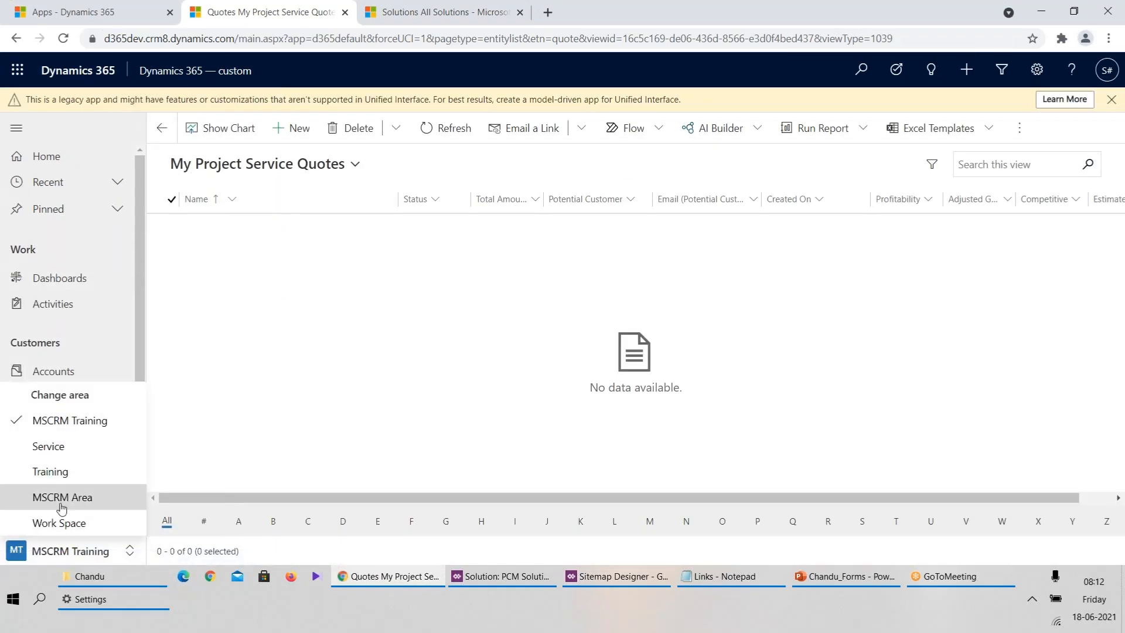
{"action": "left_click", "coordinate": [79, 497]}
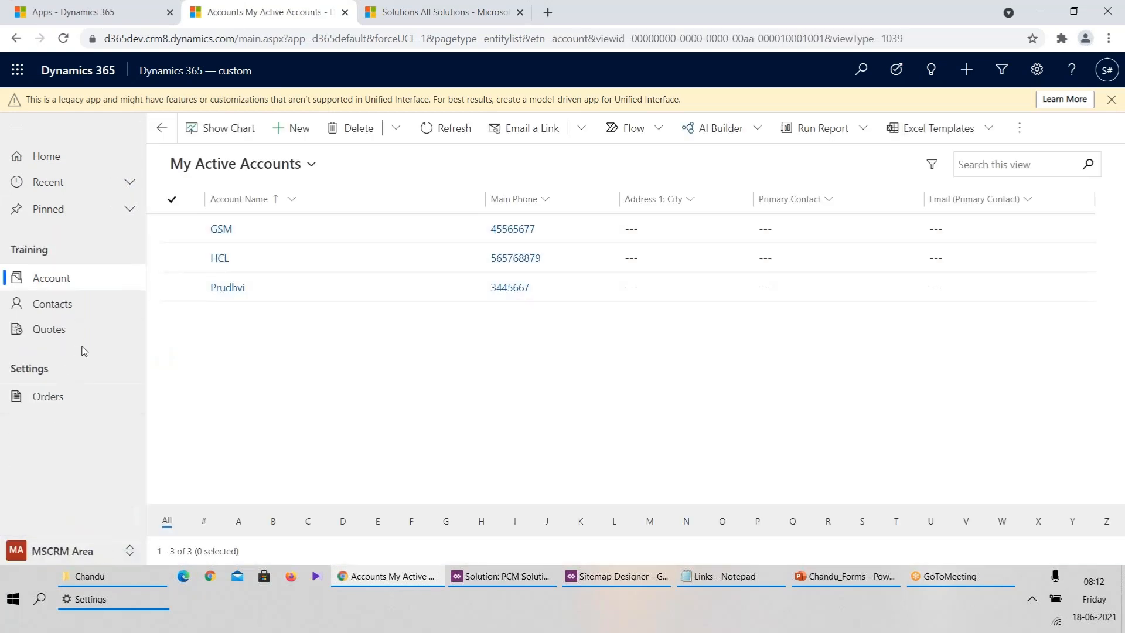
Cut the Work Space area in the sitemap designer, and close the designer without saving
{"action": "key", "text": "alt+Tab"}
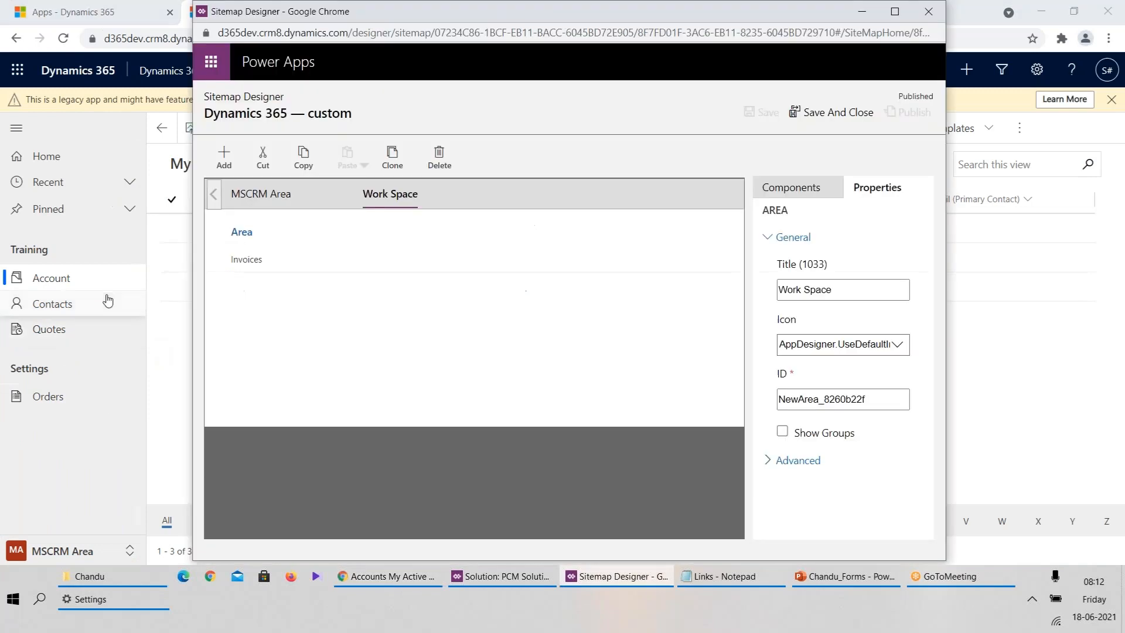
{"action": "left_click", "coordinate": [306, 195]}
{"action": "left_click", "coordinate": [410, 202]}
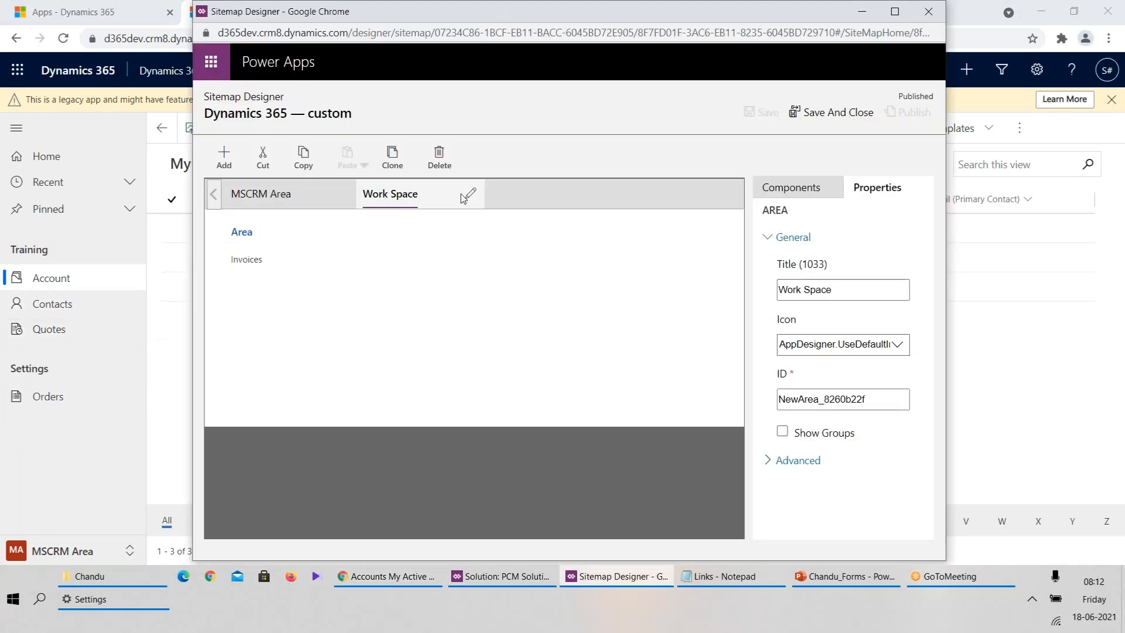
{"action": "left_click", "coordinate": [263, 167]}
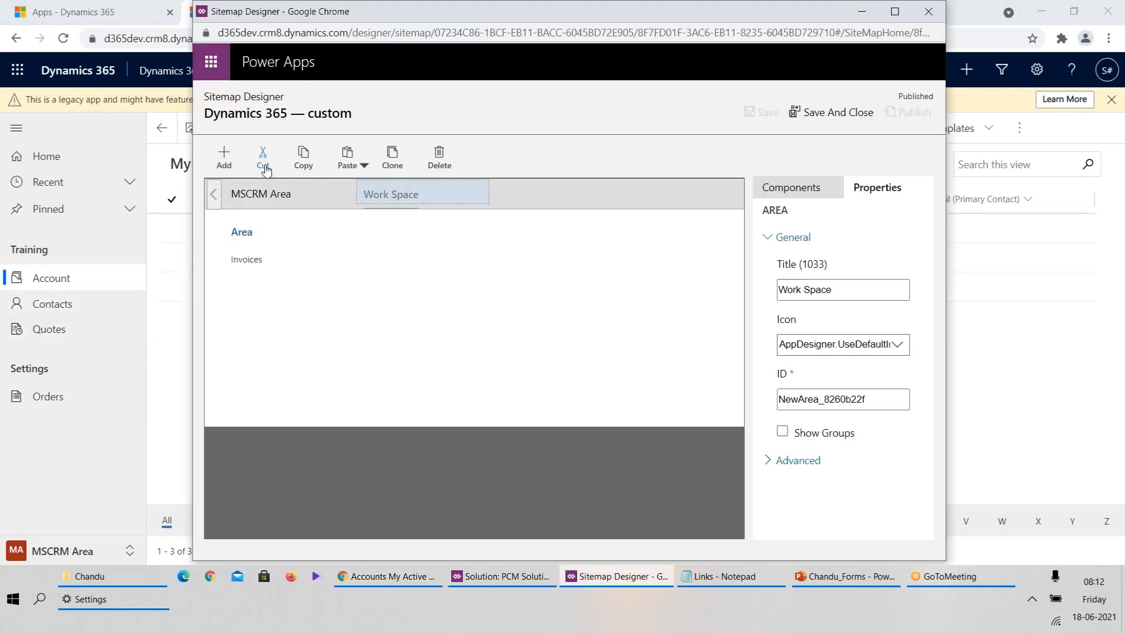
{"action": "left_click", "coordinate": [929, 12]}
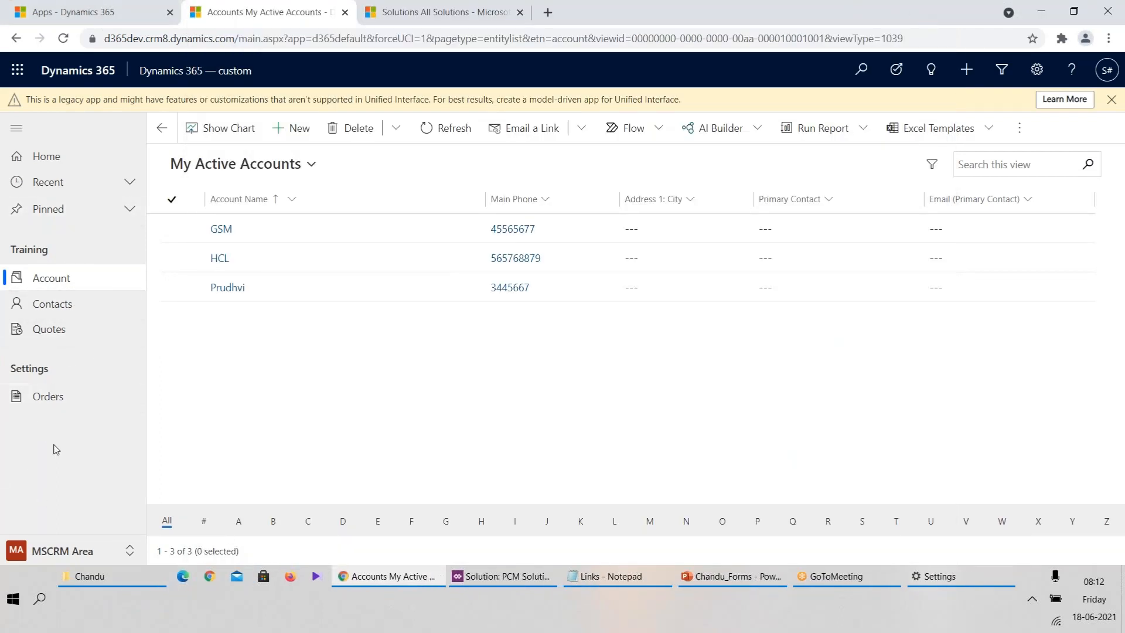
Open Contacts in the custom app's Training group to view the My Active Contacts list
{"action": "left_click", "coordinate": [68, 307]}
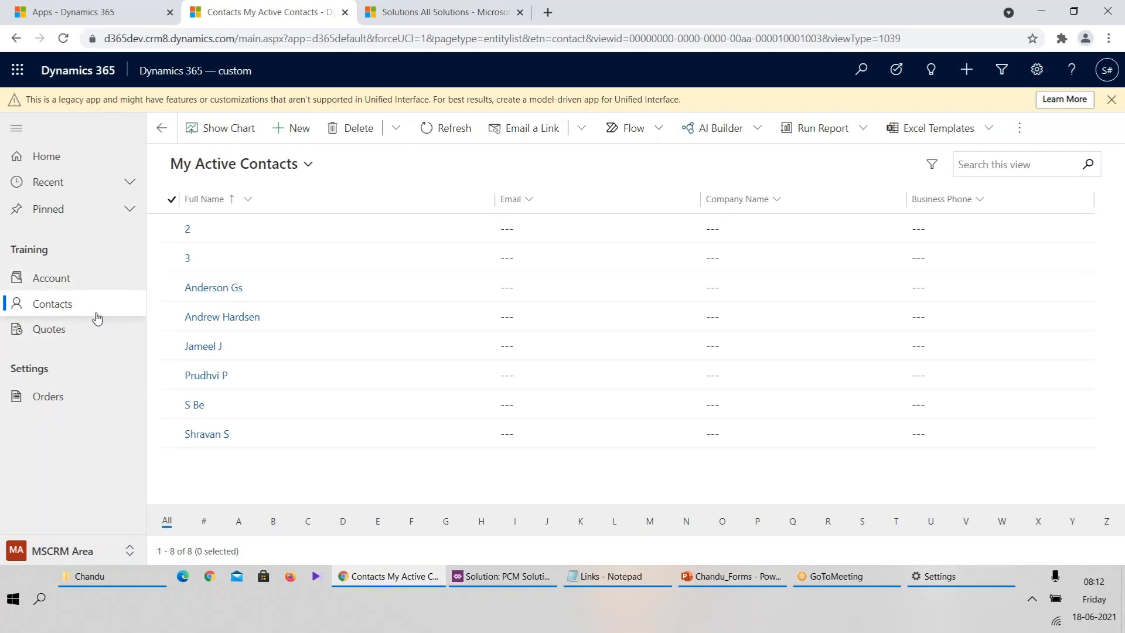
{"action": "key", "text": "alt+Tab"}
{"action": "key", "text": "alt+Tab"}
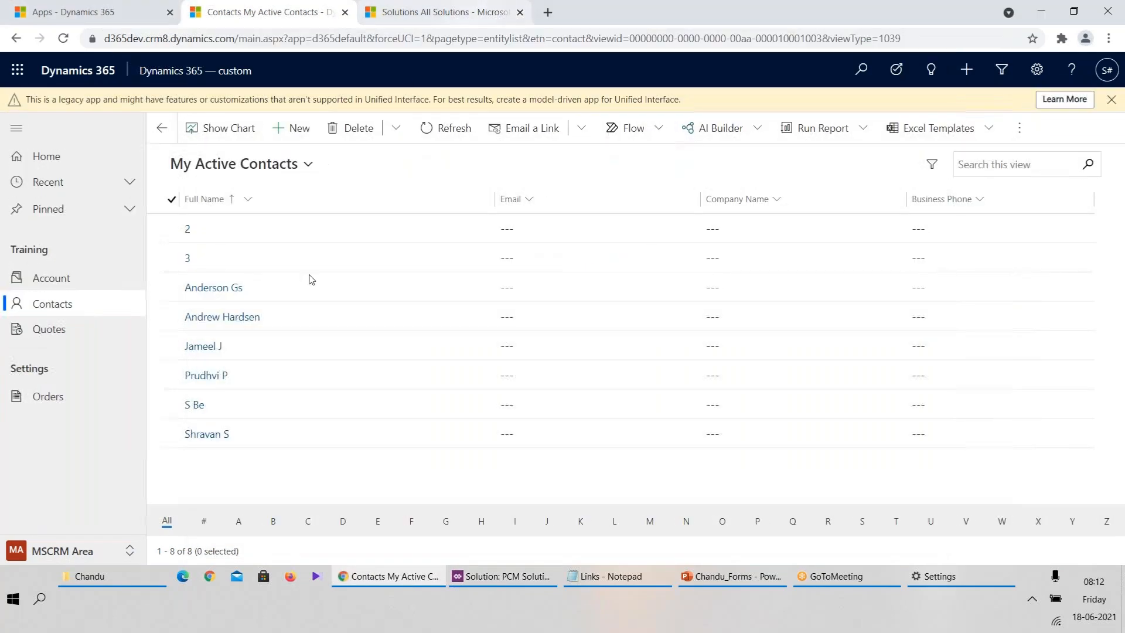
Reopen the PCM Solution's Site Map in the designer, and paste a copy of the Quotes subarea in the Sales group
{"action": "left_click", "coordinate": [481, 579]}
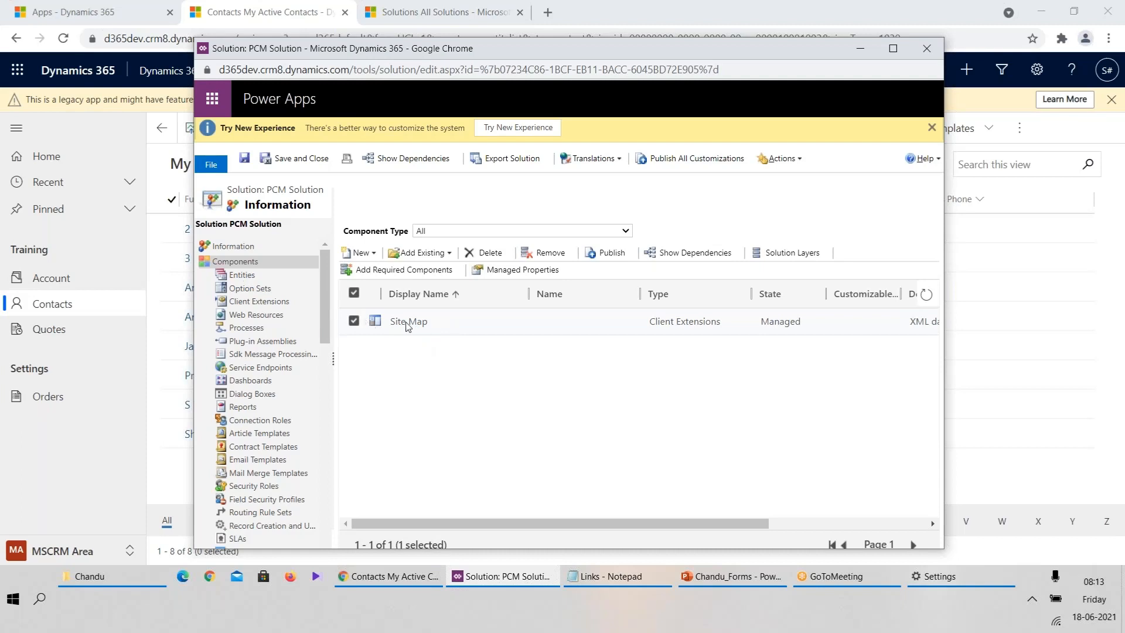
{"action": "double_click", "coordinate": [437, 331]}
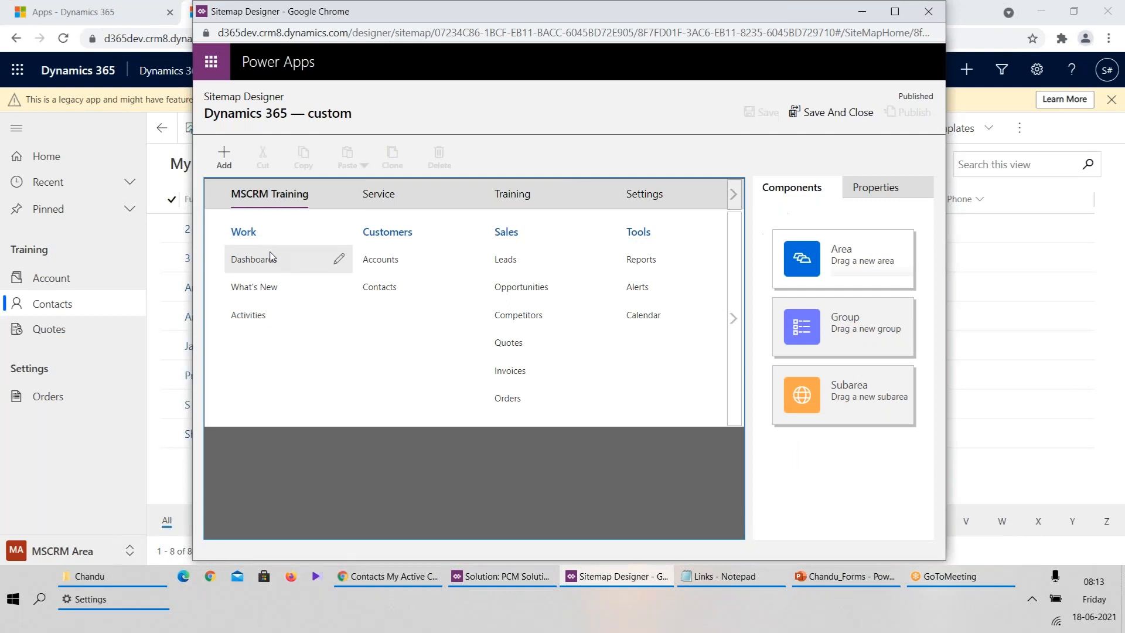
{"action": "right_click", "coordinate": [270, 253]}
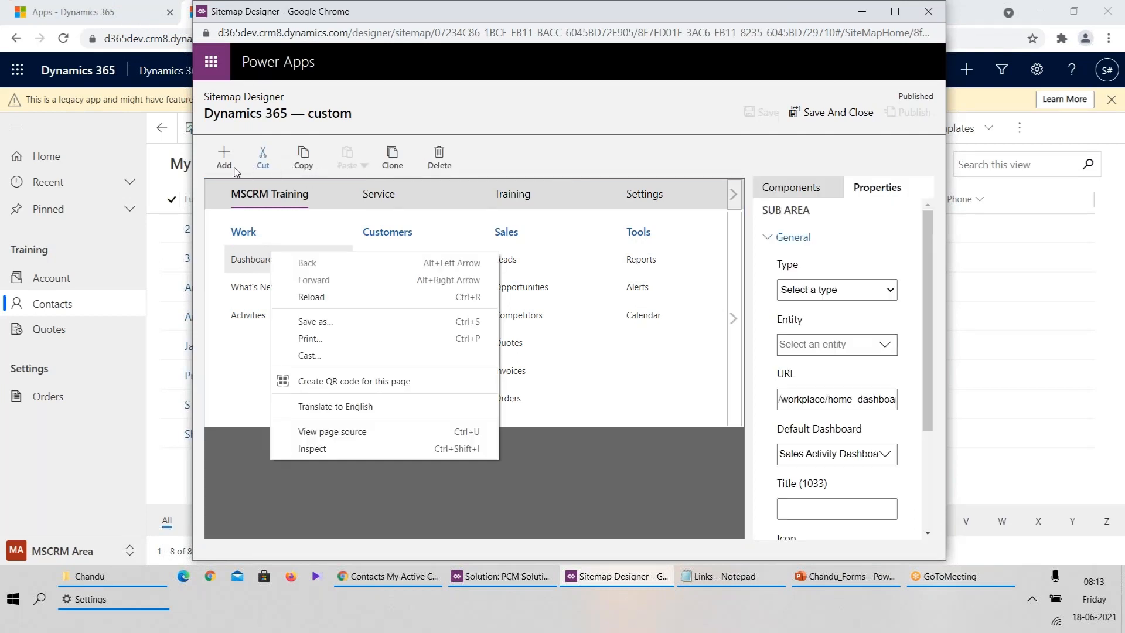
{"action": "left_click", "coordinate": [616, 341]}
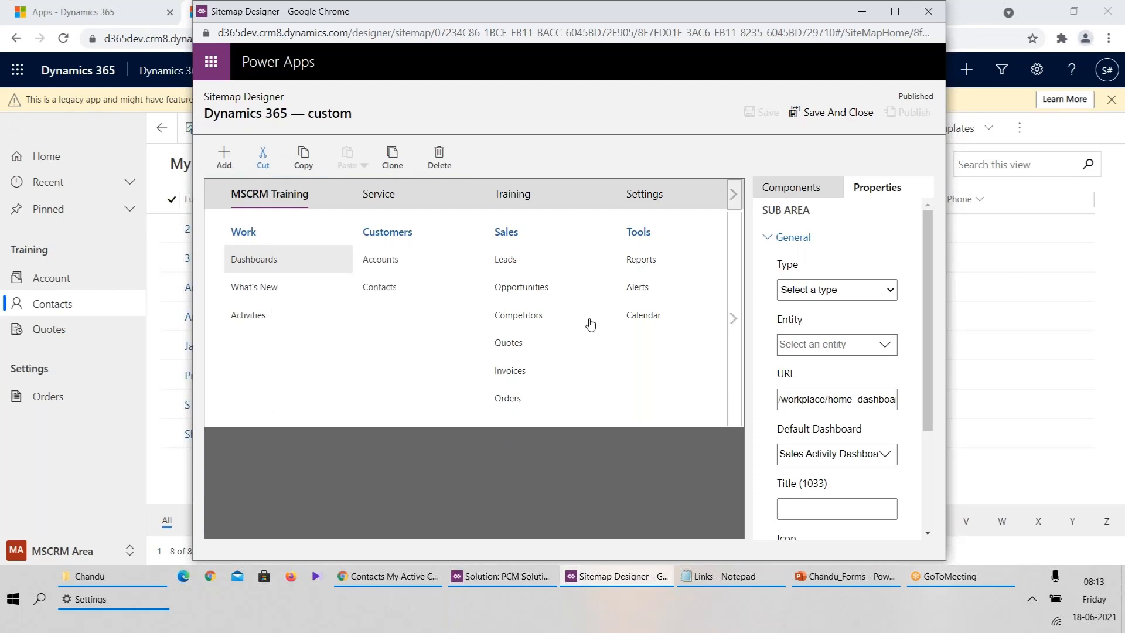
{"action": "left_click", "coordinate": [299, 157]}
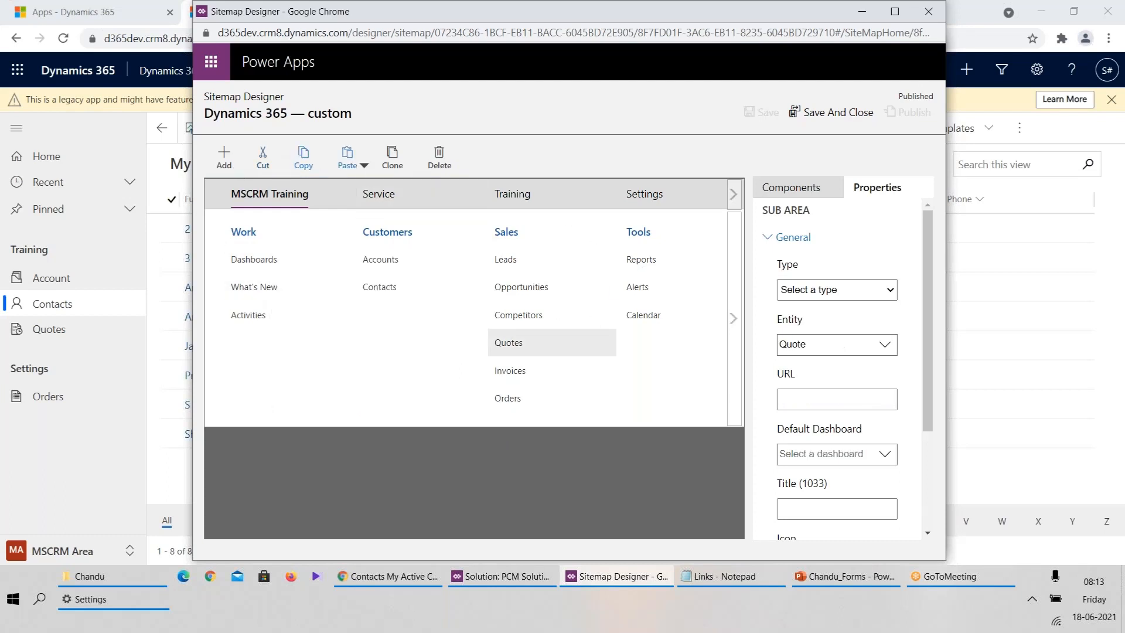
{"action": "left_click", "coordinate": [365, 169]}
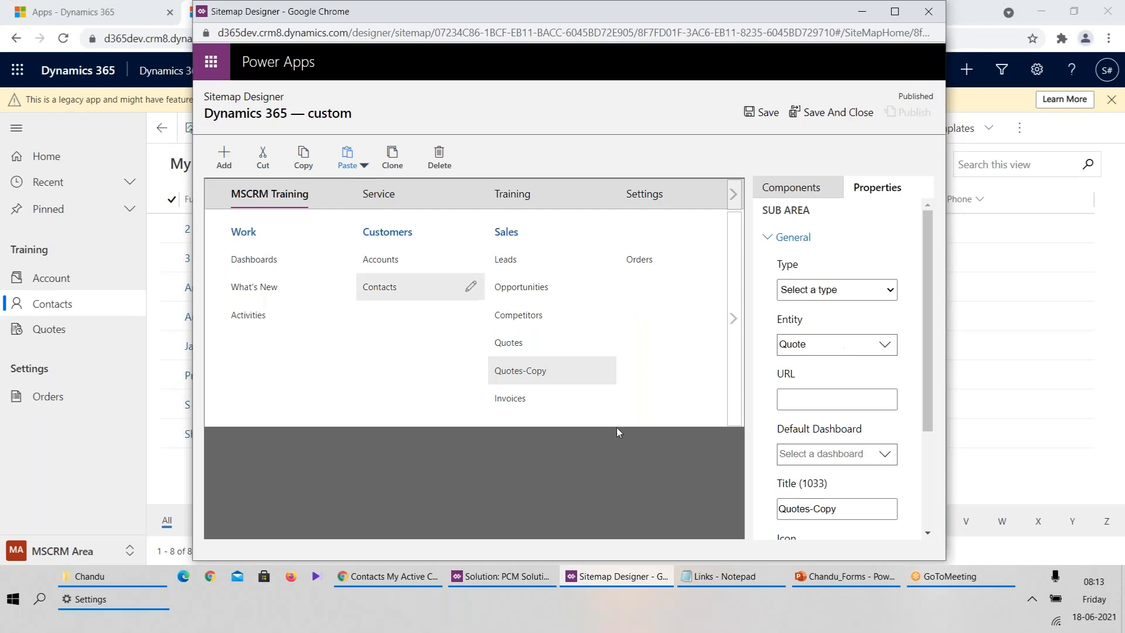
Delete the Quotes-Copy and Invoices subareas from the Sales group, and close the sitemap designer without saving
{"action": "mouse_move", "coordinate": [582, 378]}
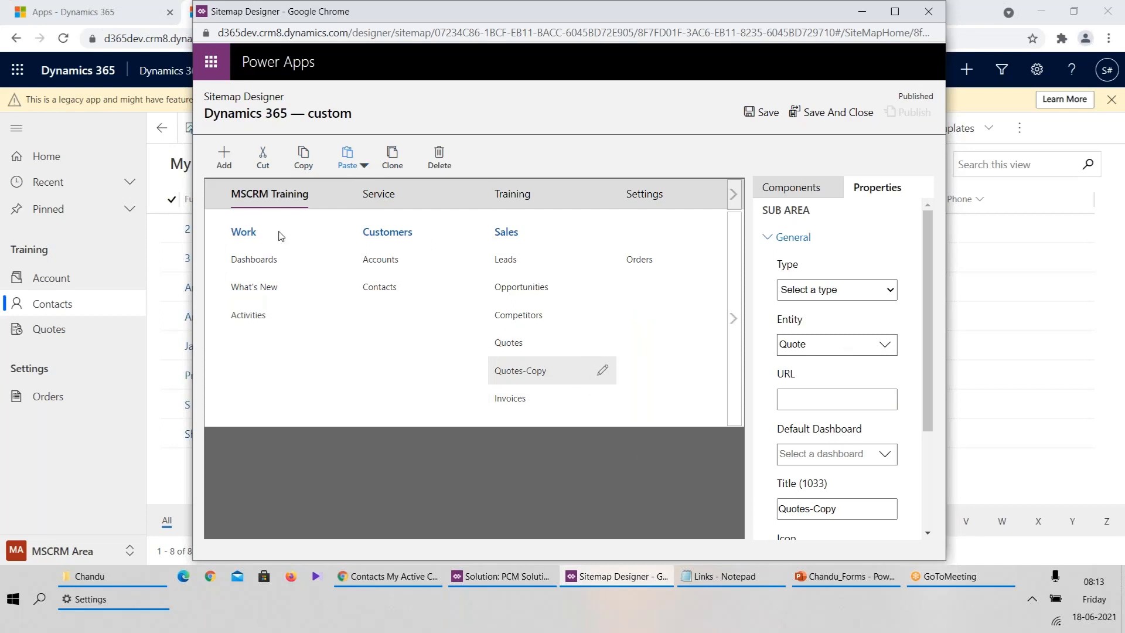
{"action": "left_click", "coordinate": [438, 155]}
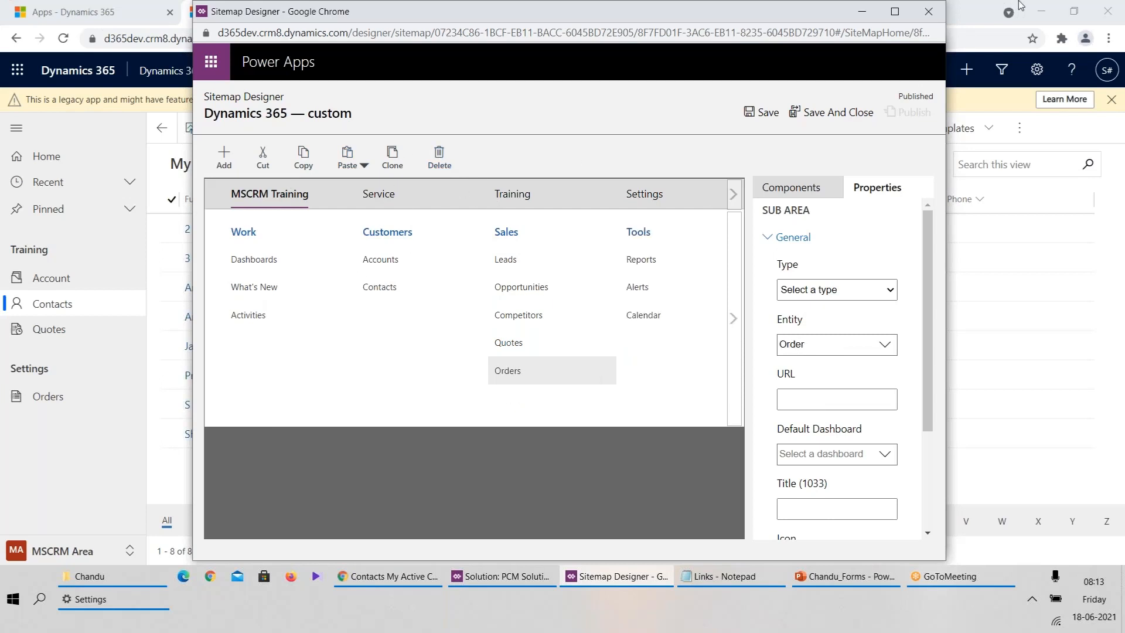
{"action": "left_click", "coordinate": [928, 11]}
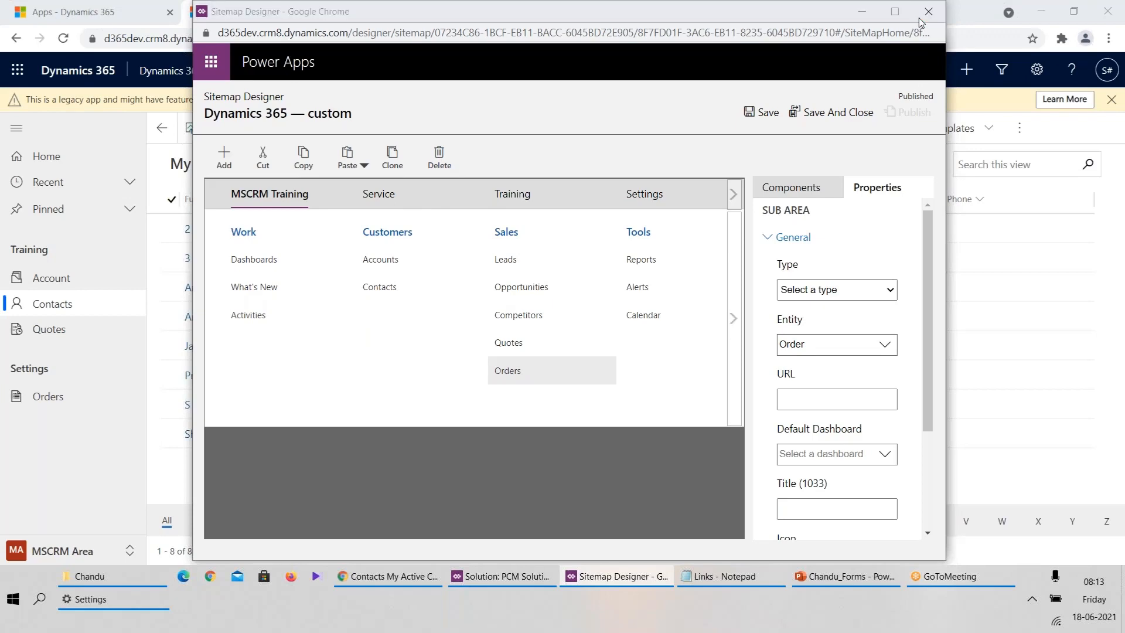
{"action": "left_click", "coordinate": [652, 114]}
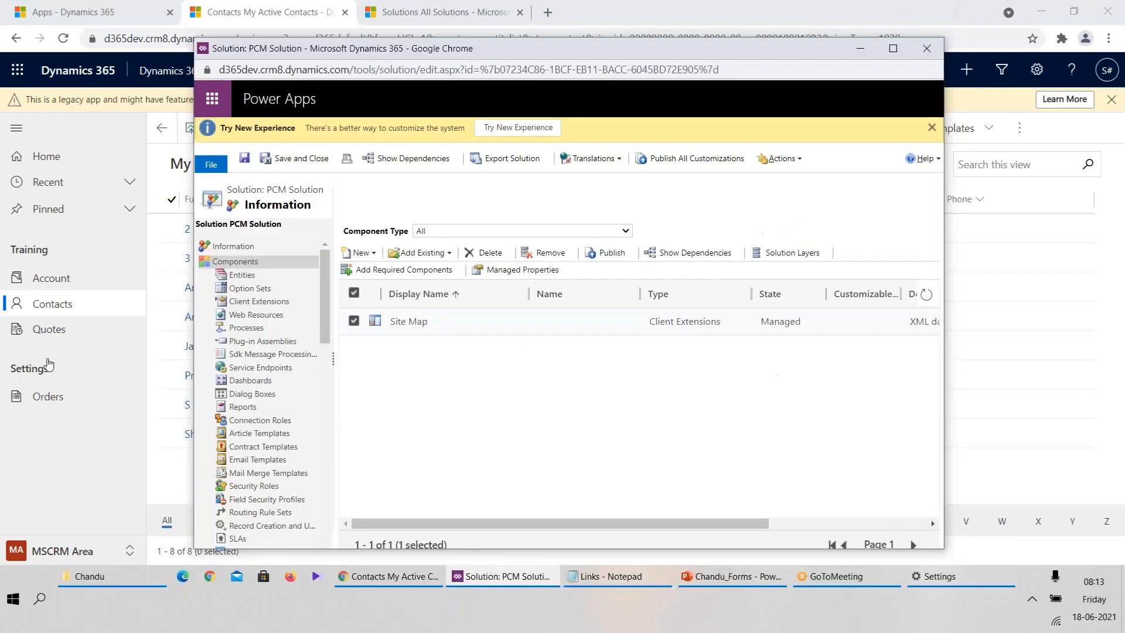
Return to the custom app, switch to the MSCRM Training area and view its dashboard and navigation groups
{"action": "left_click", "coordinate": [49, 453]}
{"action": "left_click", "coordinate": [61, 557]}
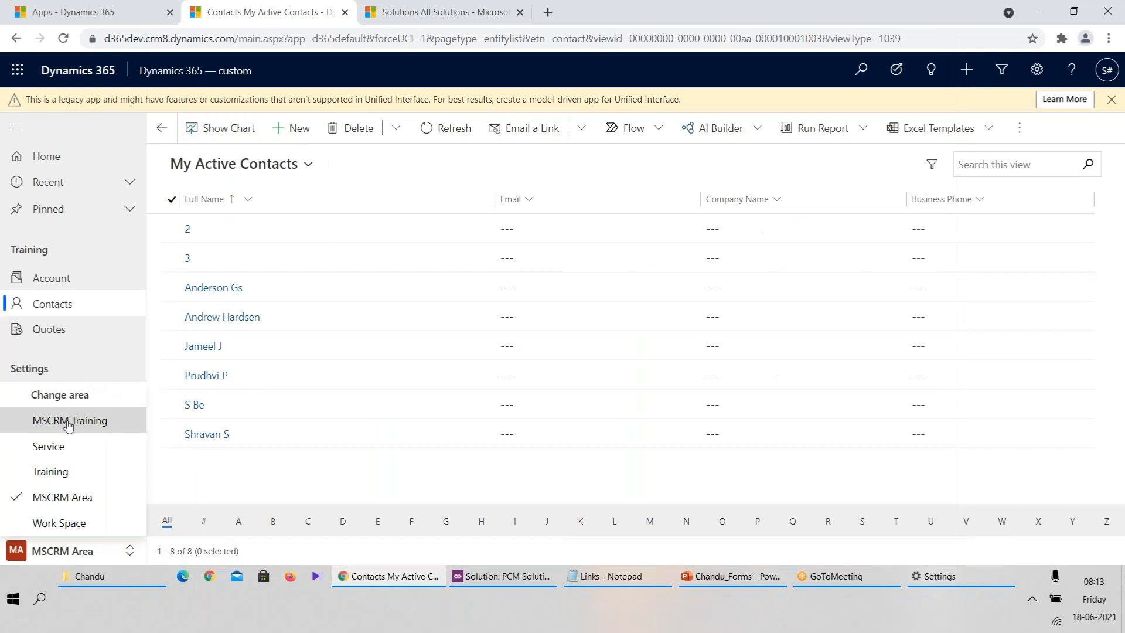
{"action": "left_click", "coordinate": [91, 421]}
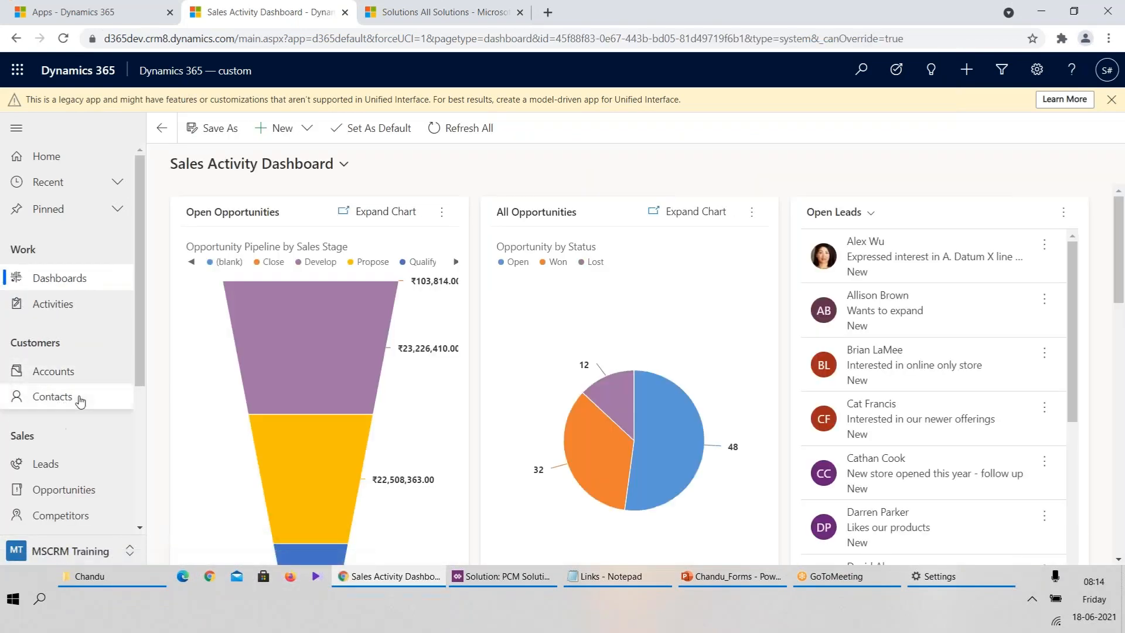
{"action": "mouse_move", "coordinate": [603, 438]}
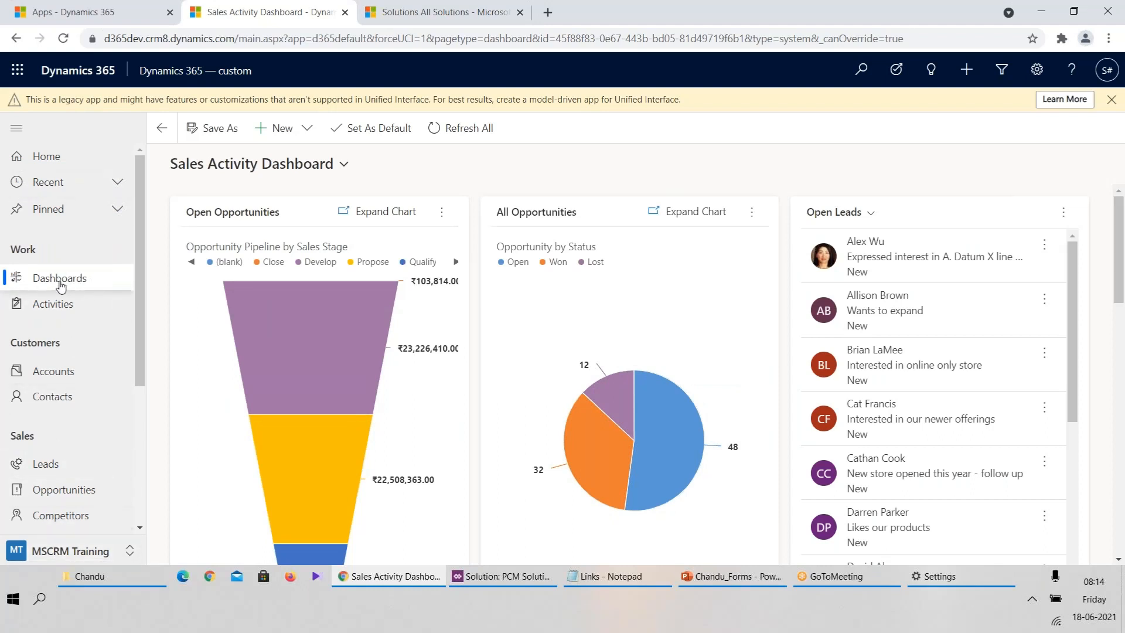
Switch the custom app to the Service area and then to the Work Space area to check their navigation
{"action": "left_click", "coordinate": [81, 556]}
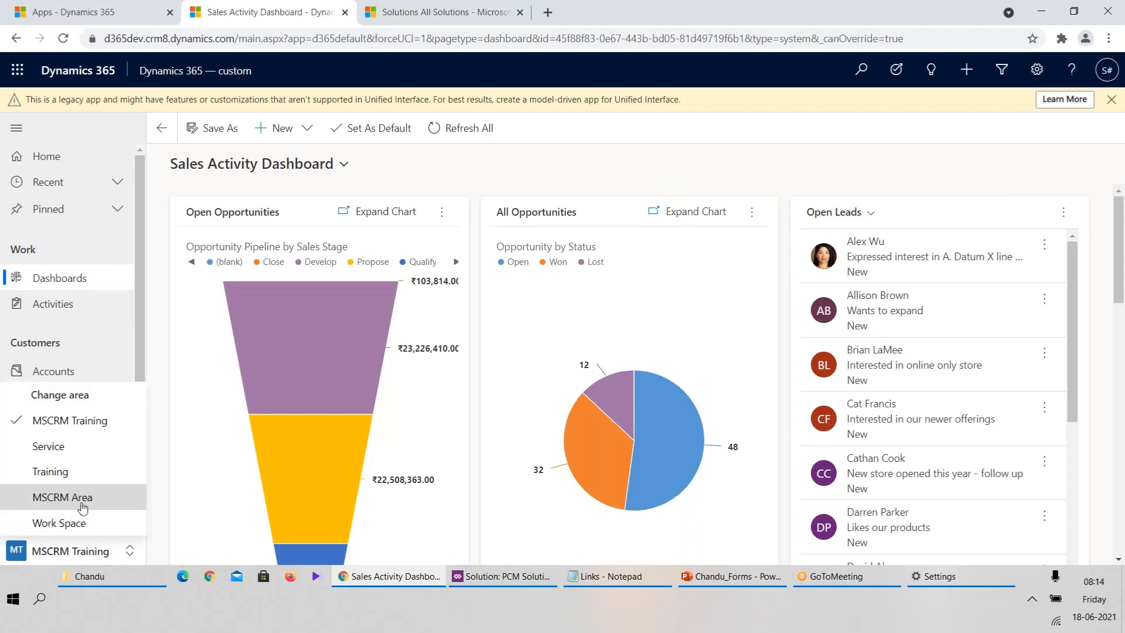
{"action": "left_click", "coordinate": [64, 420]}
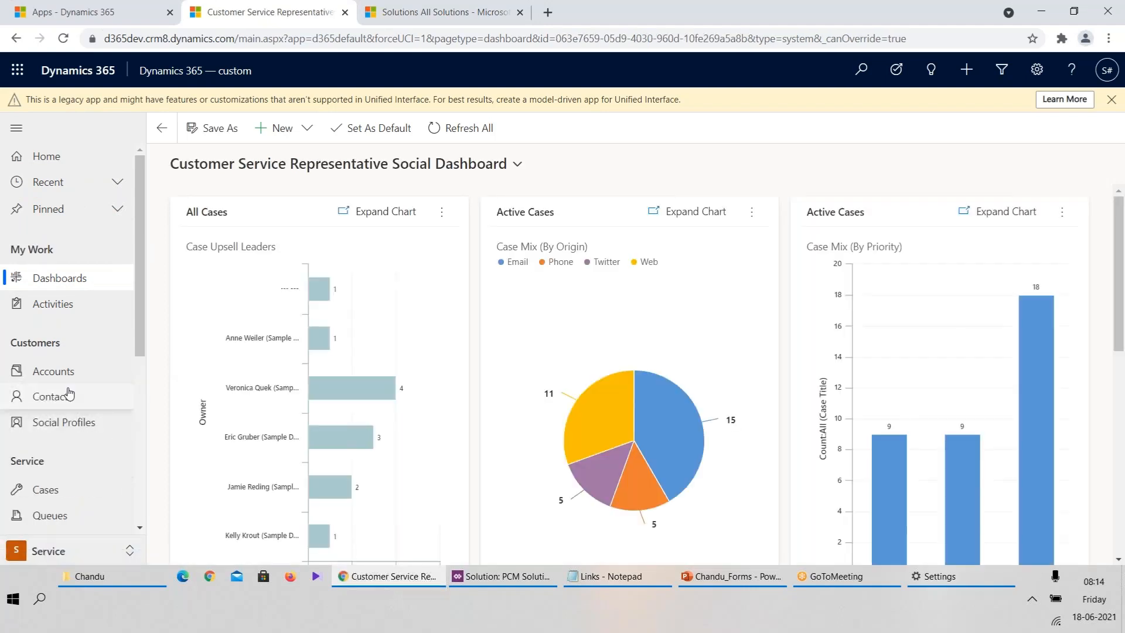
{"action": "left_click", "coordinate": [75, 555]}
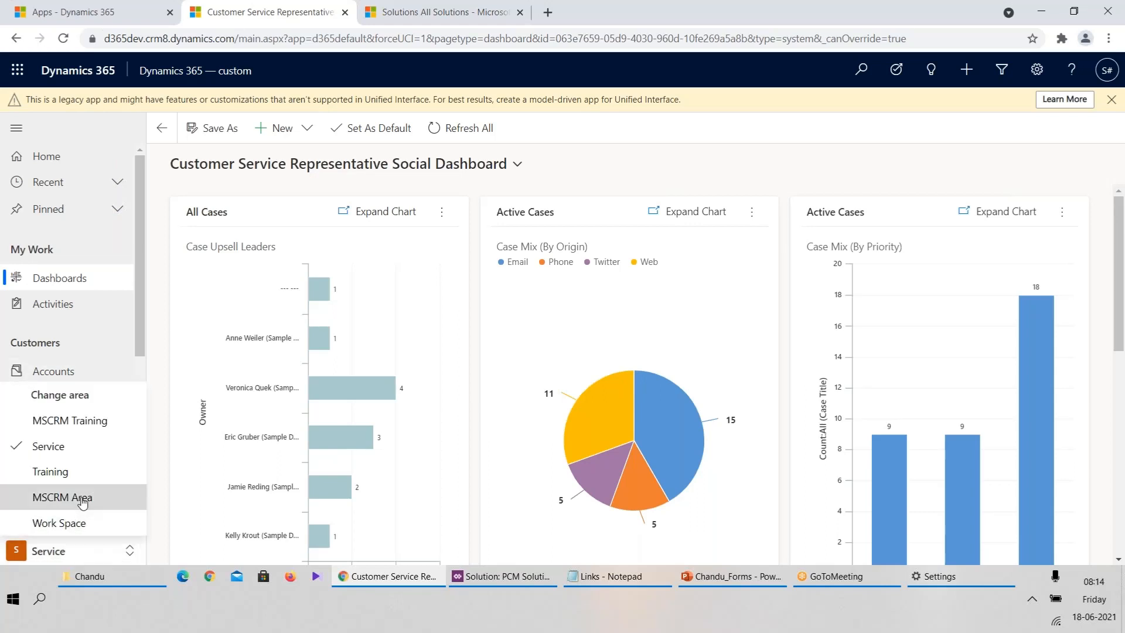
{"action": "left_click", "coordinate": [52, 469]}
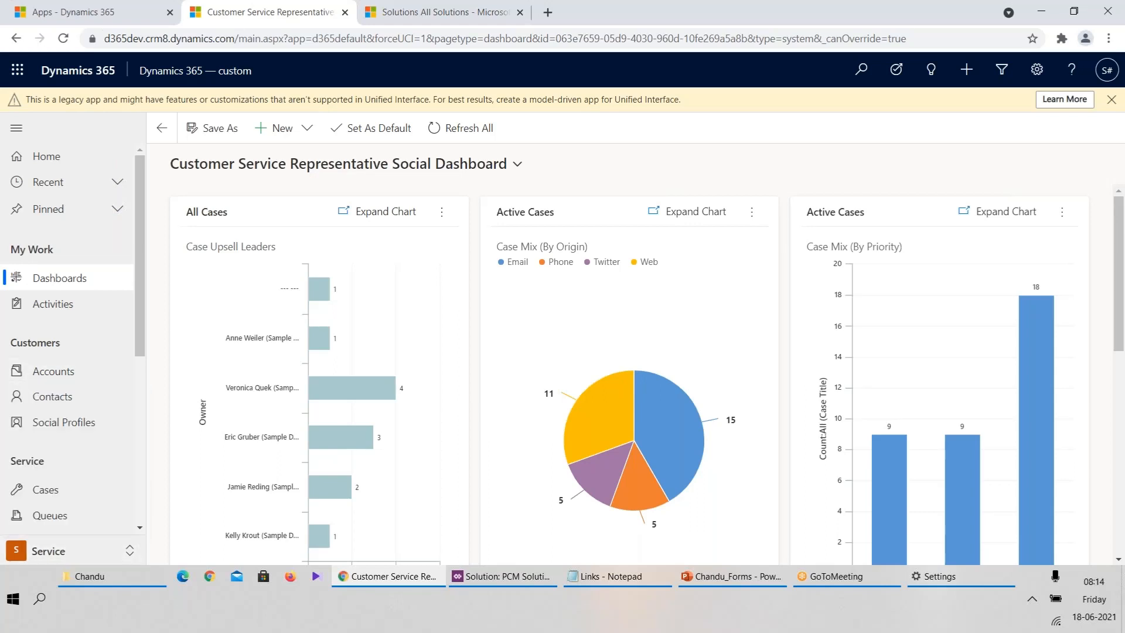
{"action": "left_click", "coordinate": [96, 552]}
{"action": "left_click", "coordinate": [59, 523]}
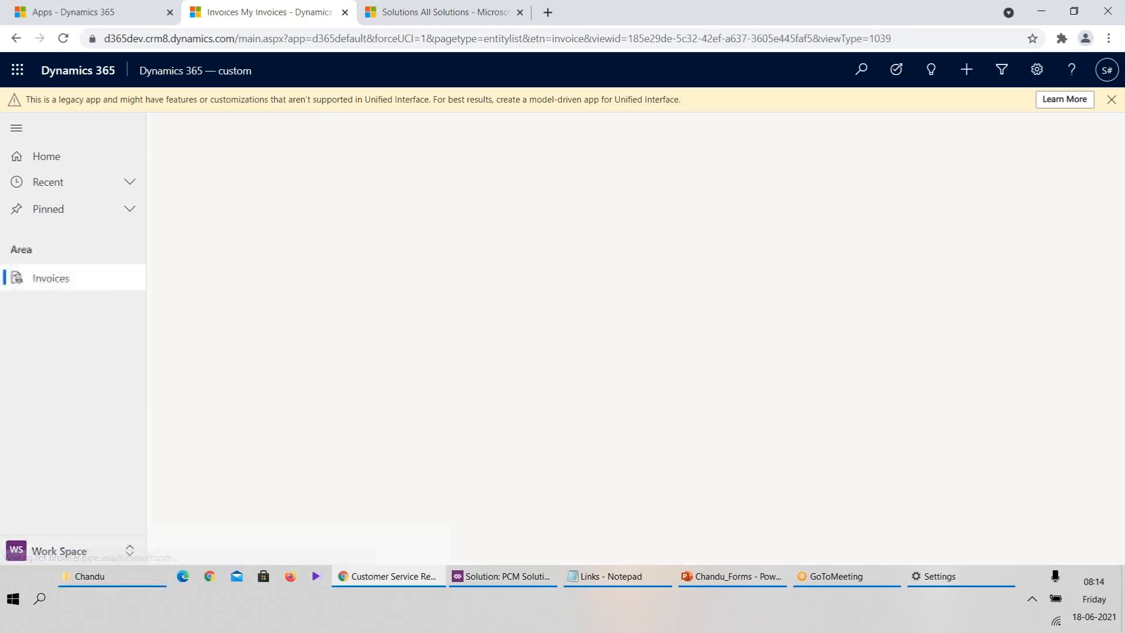
Switch the custom app to the MSCRM Area to check its Training and Settings groups
{"action": "left_click", "coordinate": [69, 551]}
{"action": "left_click", "coordinate": [67, 524]}
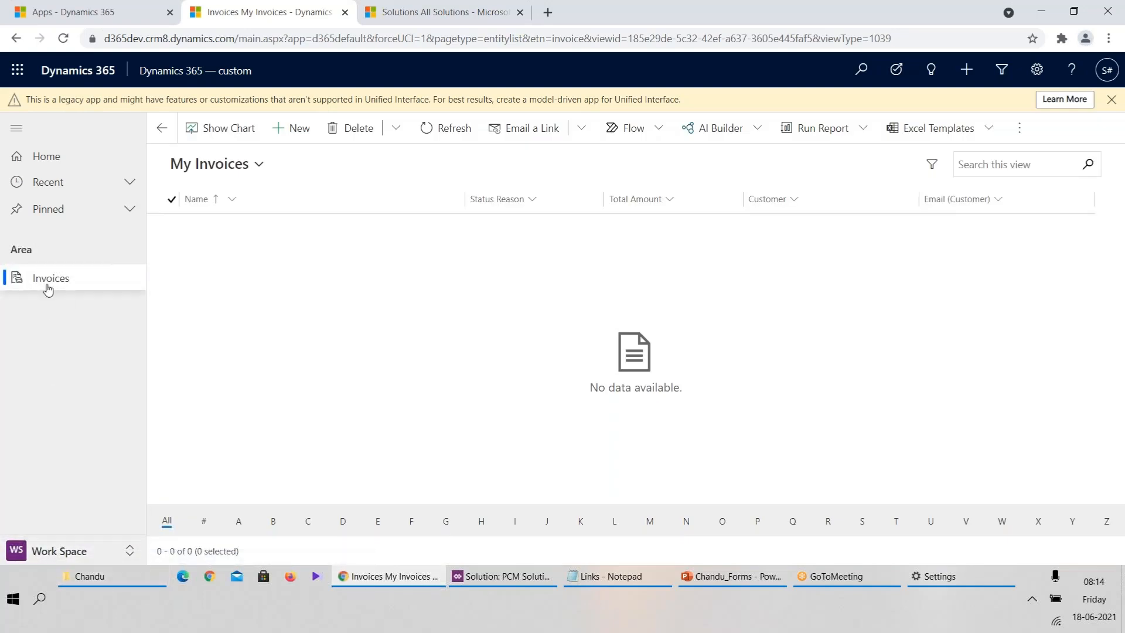
{"action": "left_click", "coordinate": [66, 548]}
{"action": "left_click", "coordinate": [68, 498]}
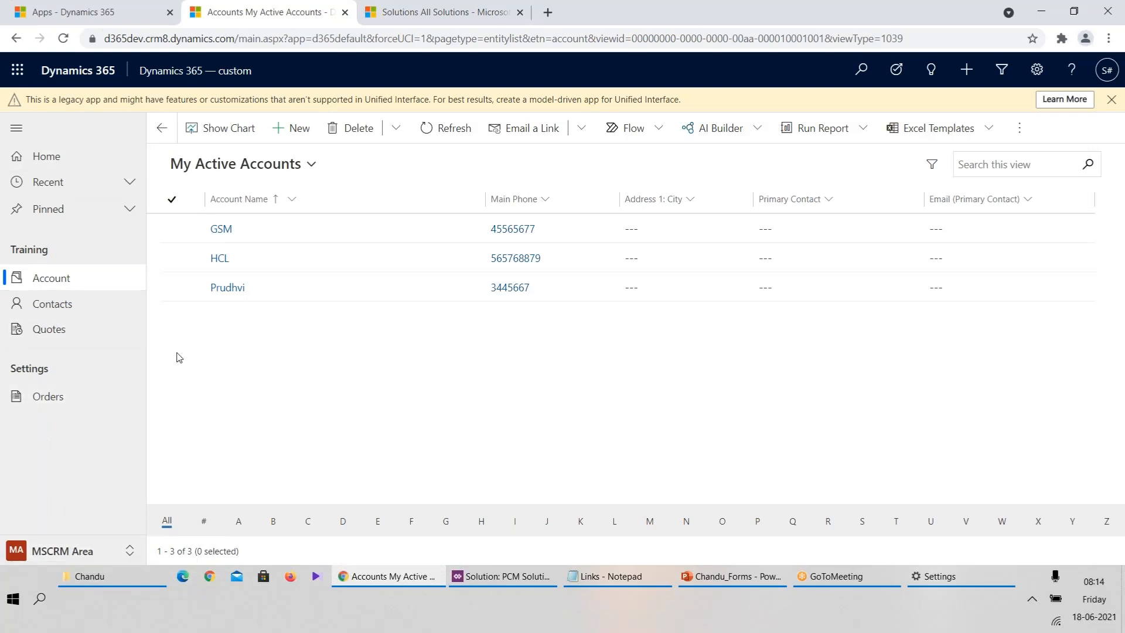
Search the web for xrmtoolbox in a new browser tab and open the XrmToolBox website
{"action": "left_click", "coordinate": [548, 13]}
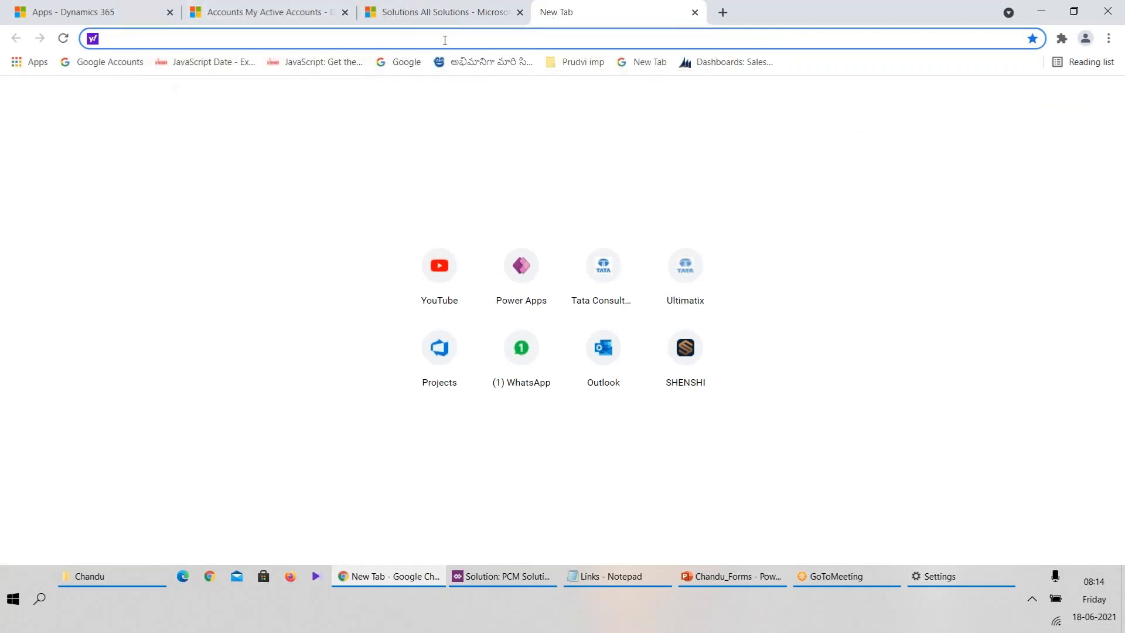
{"action": "type", "text": "xrmtoox"}
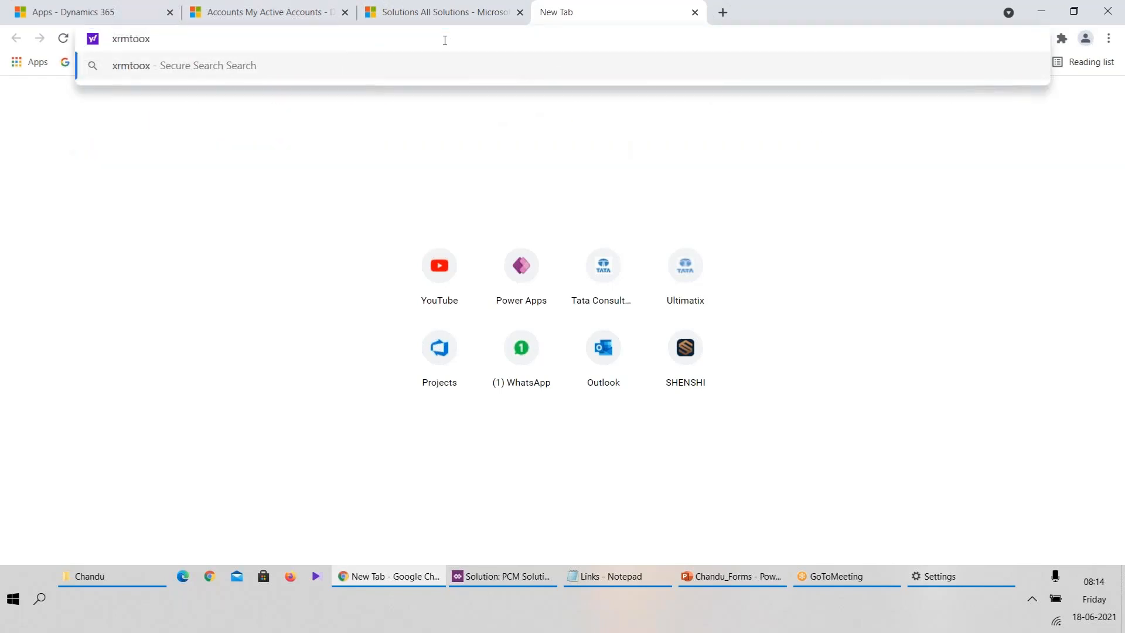
{"action": "key", "text": "BackSpace"}
{"action": "type", "text": "lbox"}
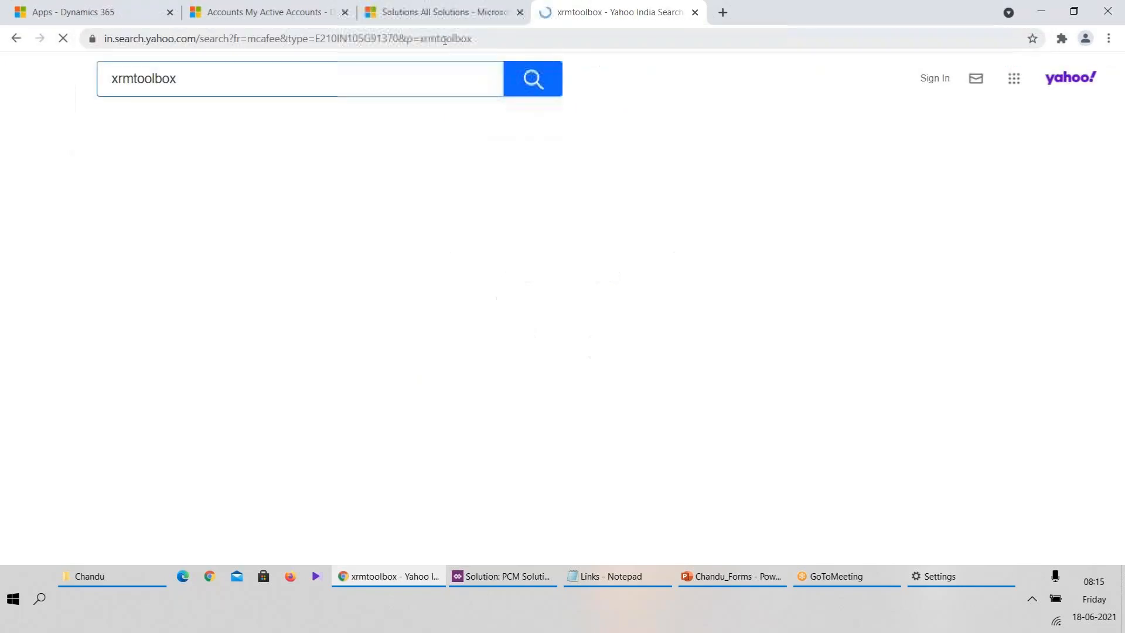
{"action": "left_click", "coordinate": [176, 191]}
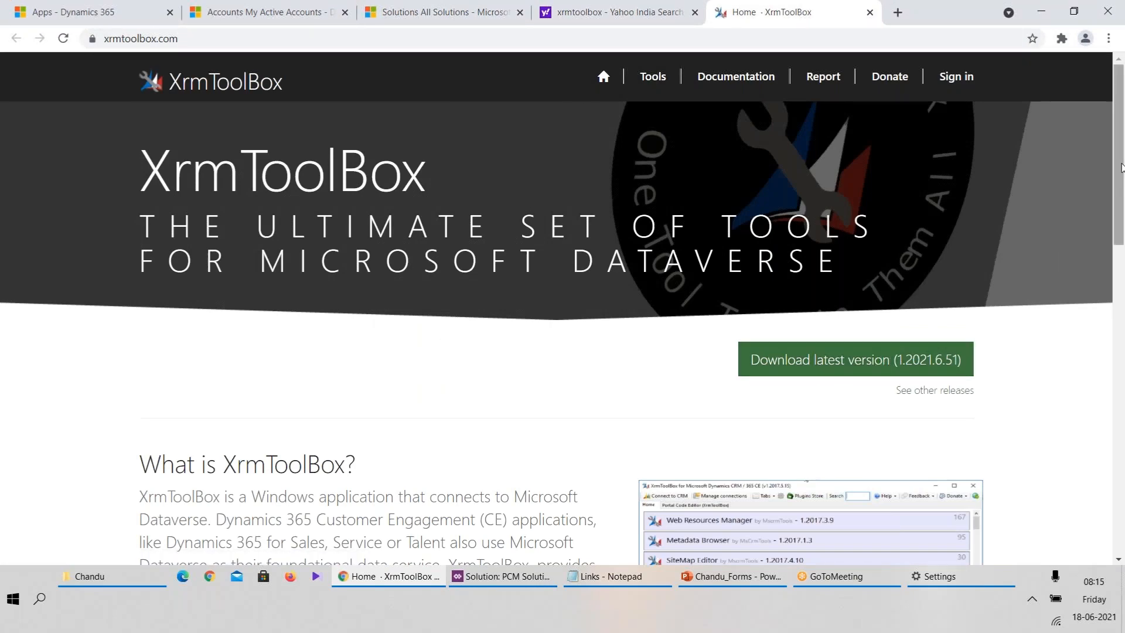
Start downloading XrmToolBox version 1.2021.6.51 and choose the Desktop folder containing Mscrm Modules Life Cycle as the save location
{"action": "scroll", "coordinate": [1119, 192], "scroll_direction": "down", "scroll_amount": 1}
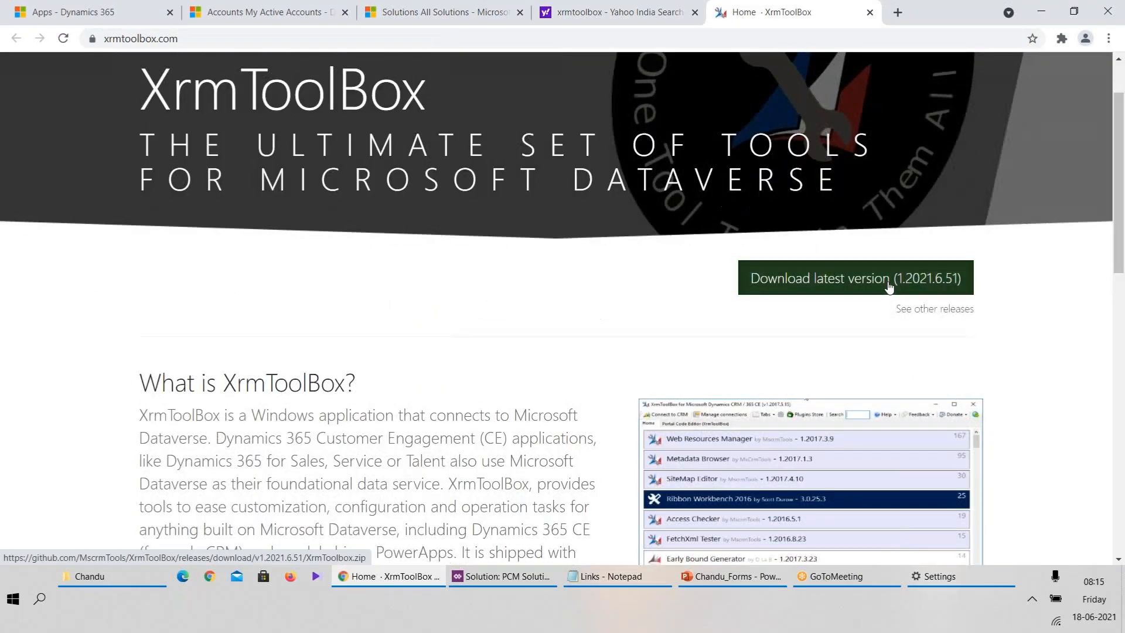
{"action": "left_click", "coordinate": [887, 284]}
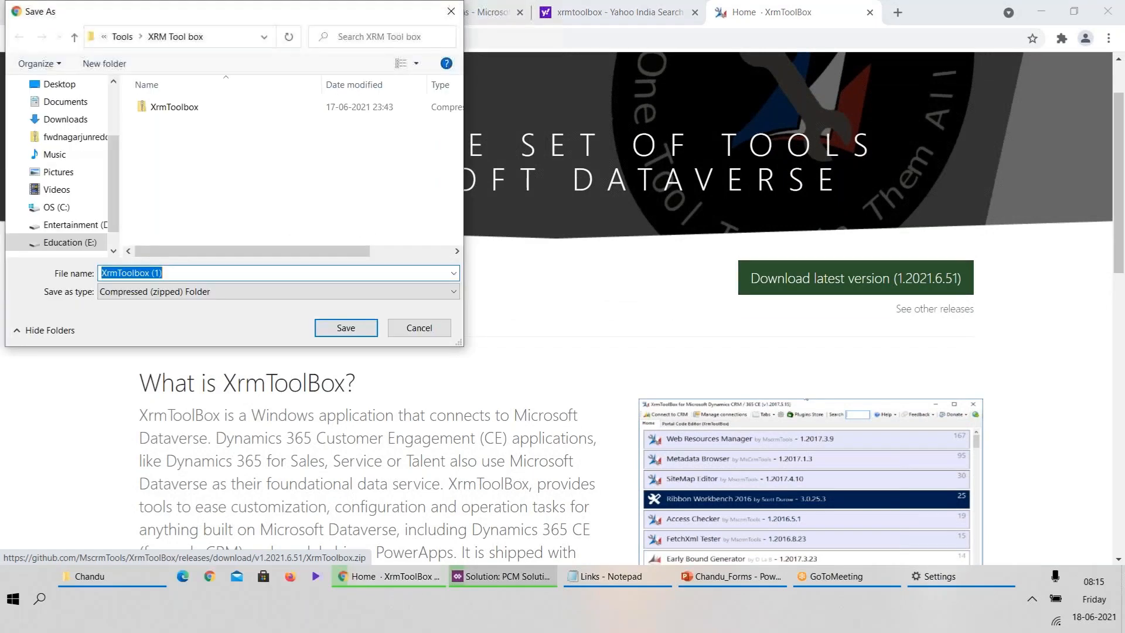
{"action": "left_click", "coordinate": [56, 172]}
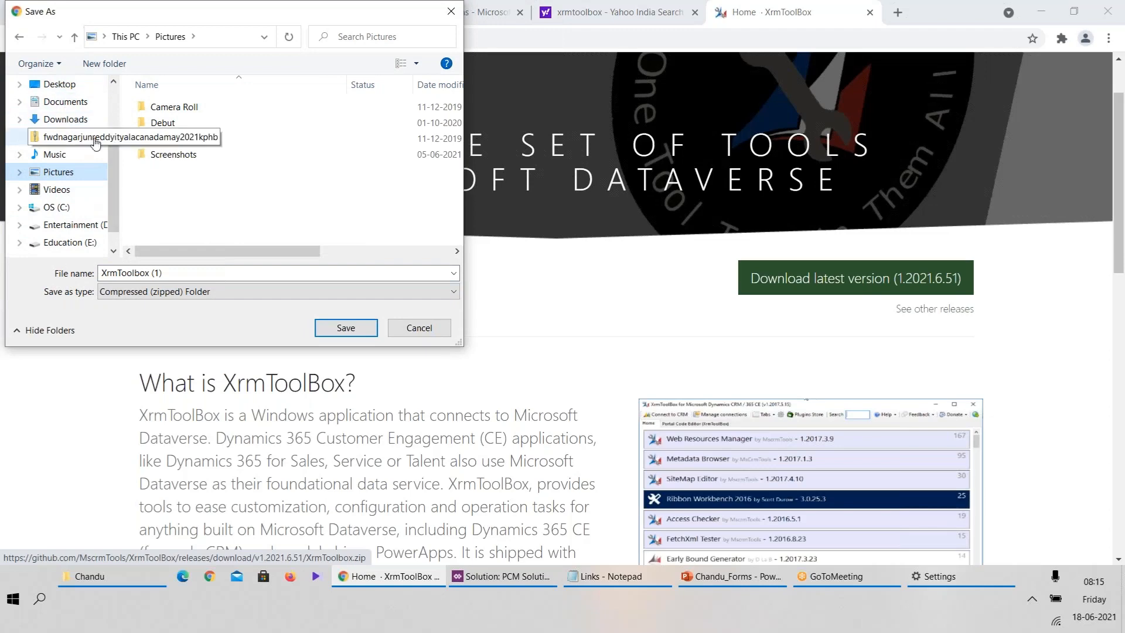
{"action": "scroll", "coordinate": [113, 160], "scroll_direction": "up", "scroll_amount": 2}
{"action": "left_click", "coordinate": [70, 178]}
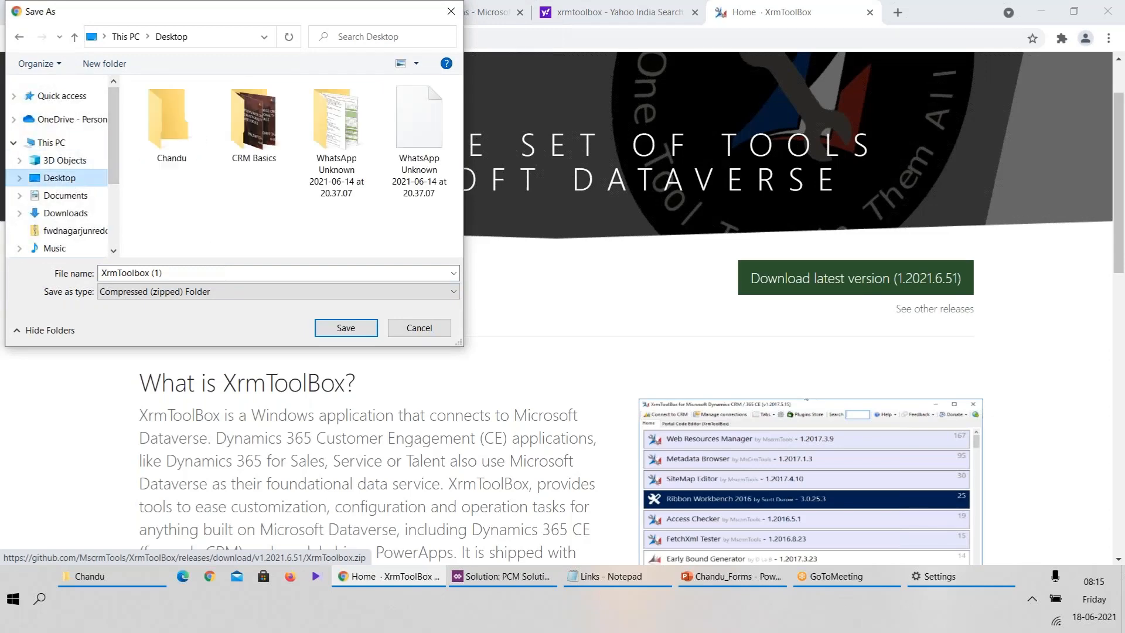
{"action": "double_click", "coordinate": [188, 143]}
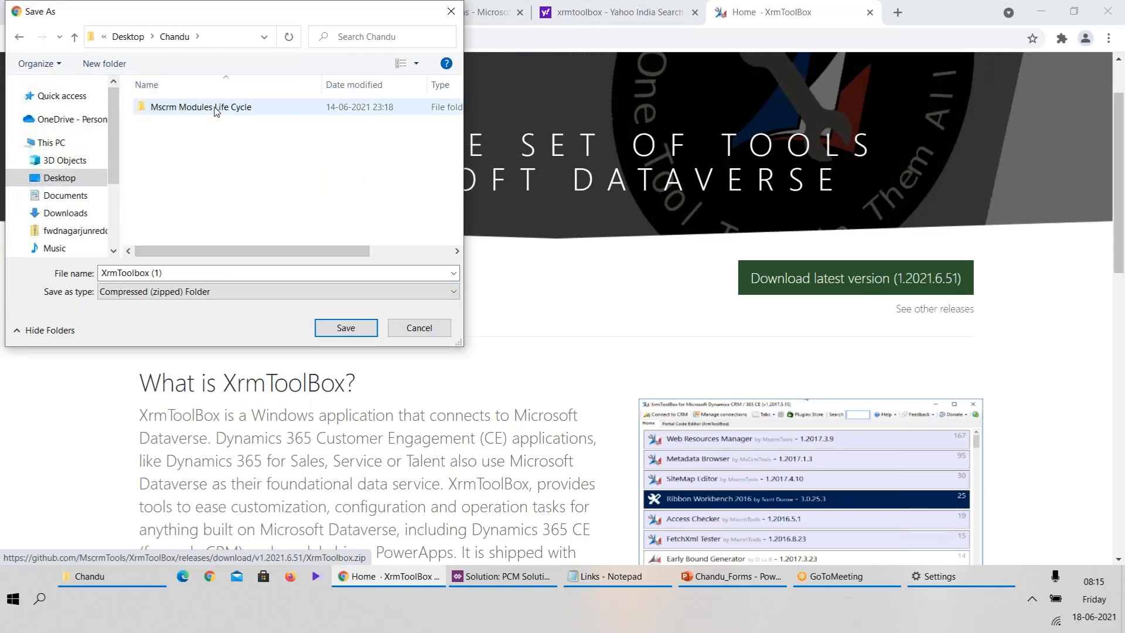
Create a new folder named XRM Toolbox and save the downloaded XrmToolbox (1) zip file in it
{"action": "left_click", "coordinate": [105, 64]}
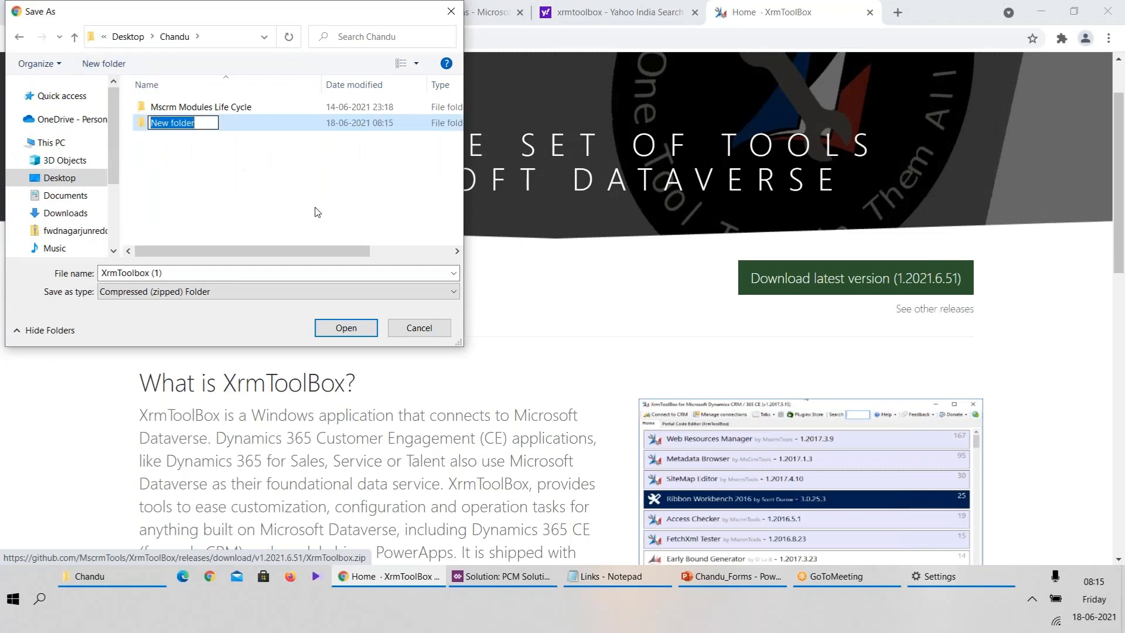
{"action": "type", "text": "XRM"}
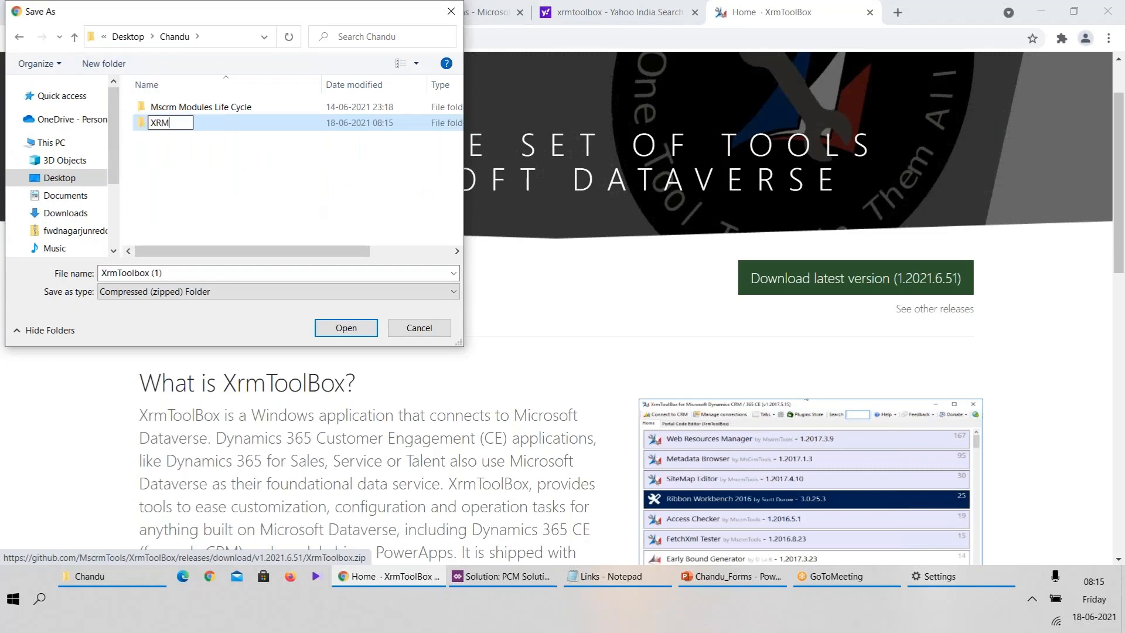
{"action": "type", "text": " Toolbox"}
{"action": "key", "text": "Return"}
{"action": "key", "text": "Return"}
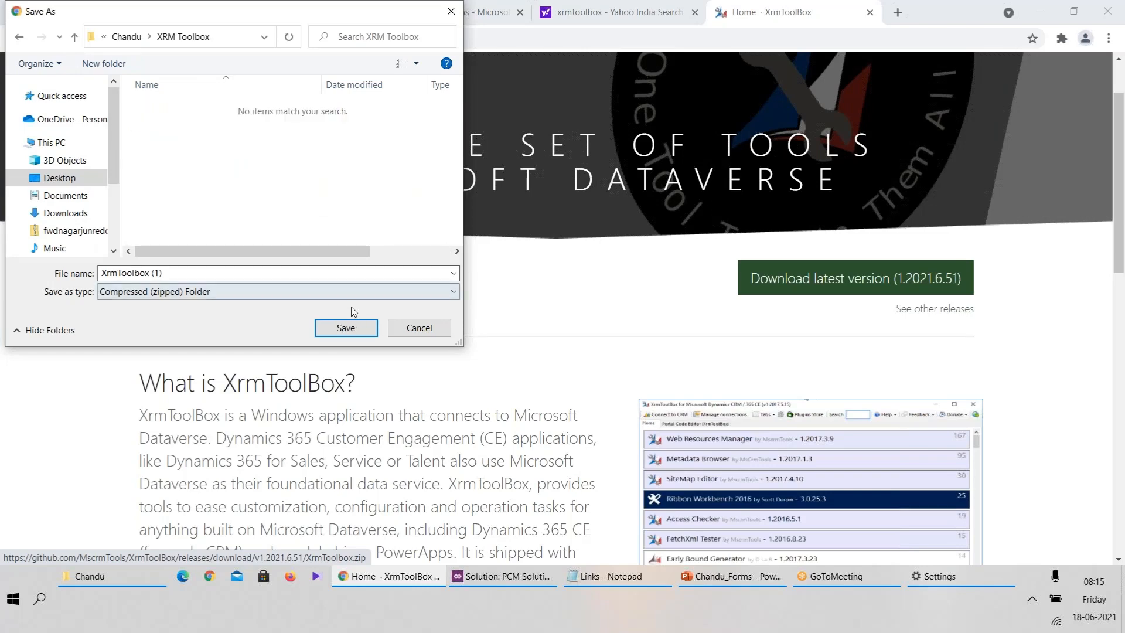
{"action": "left_click", "coordinate": [345, 327]}
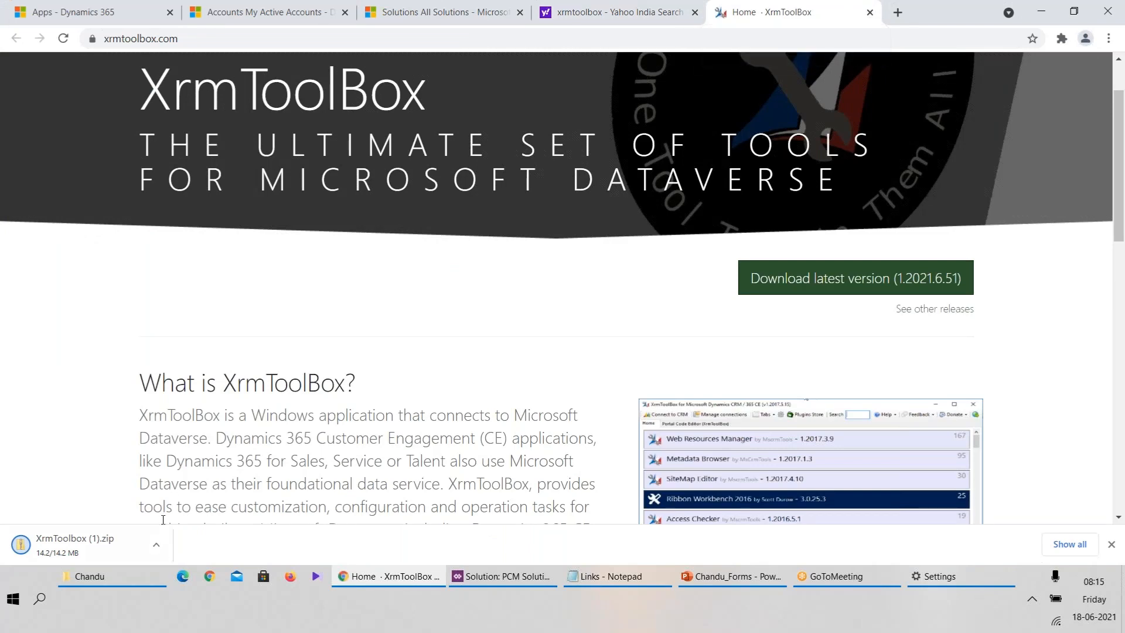
Close the search results page, and show the downloaded XrmToolbox (1).zip in its folder in a maximized window
{"action": "left_click", "coordinate": [156, 544]}
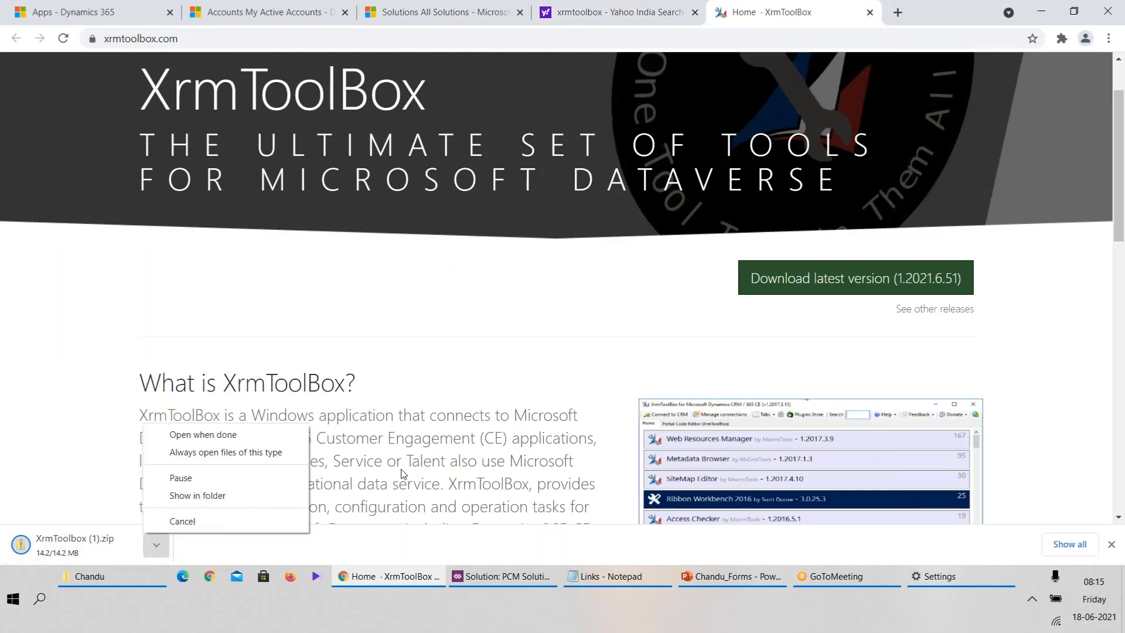
{"action": "left_click", "coordinate": [537, 338]}
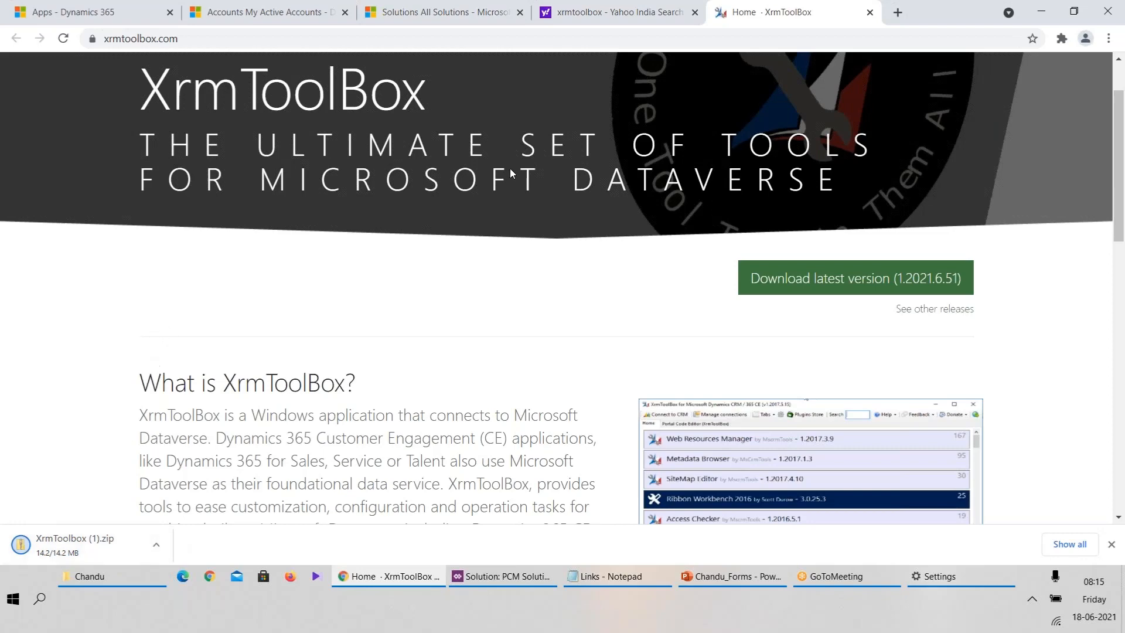
{"action": "left_click", "coordinate": [694, 12]}
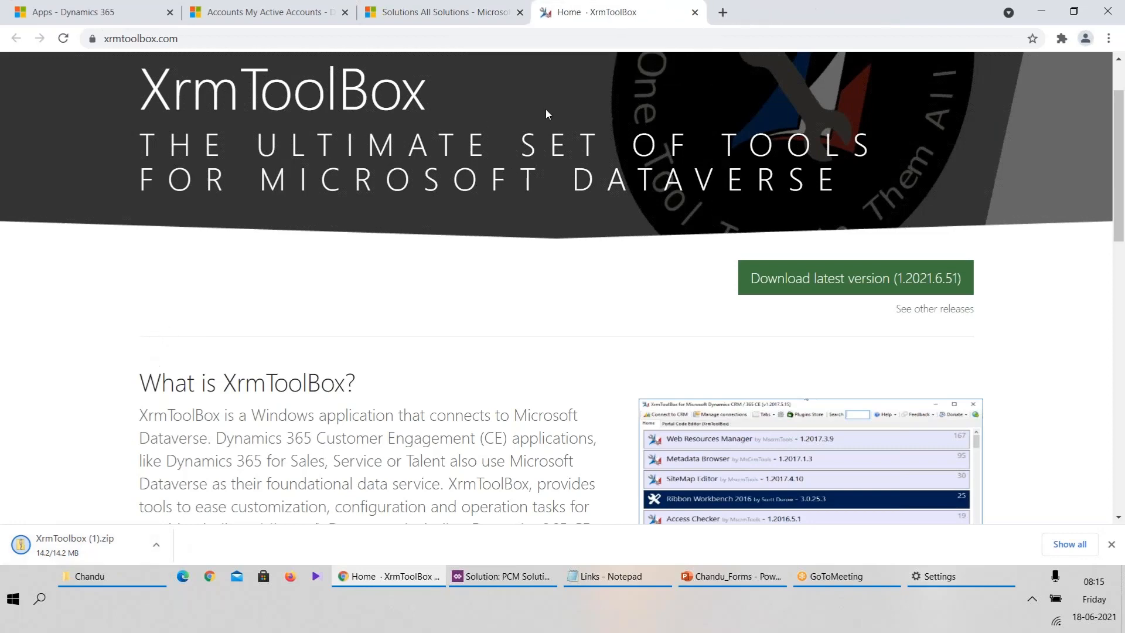
{"action": "left_click", "coordinate": [162, 552]}
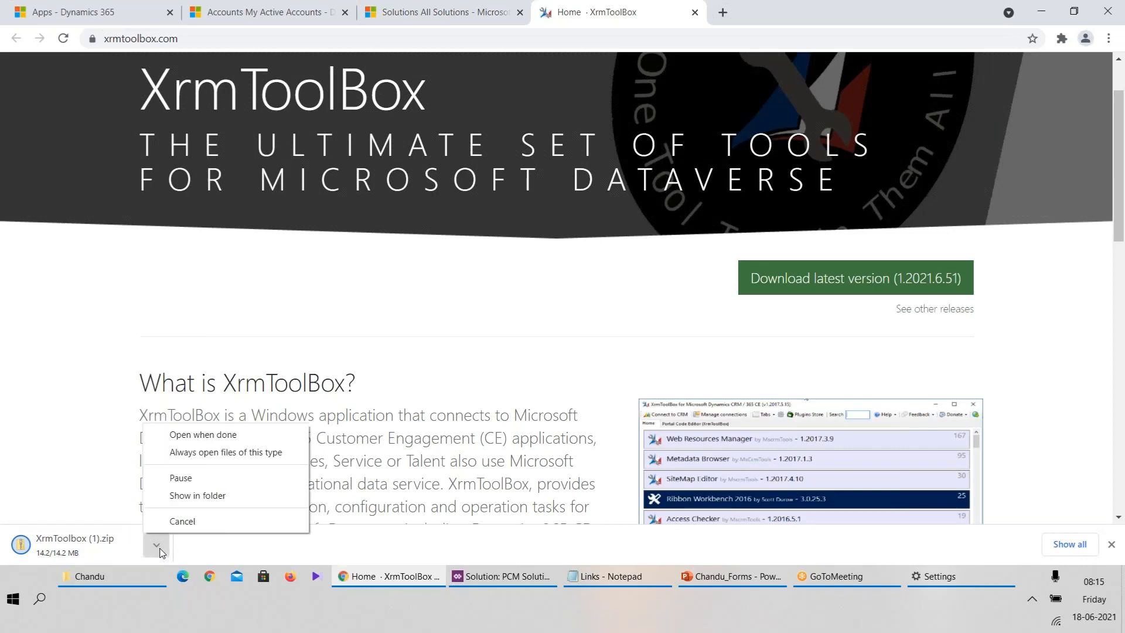
{"action": "left_click", "coordinate": [284, 495]}
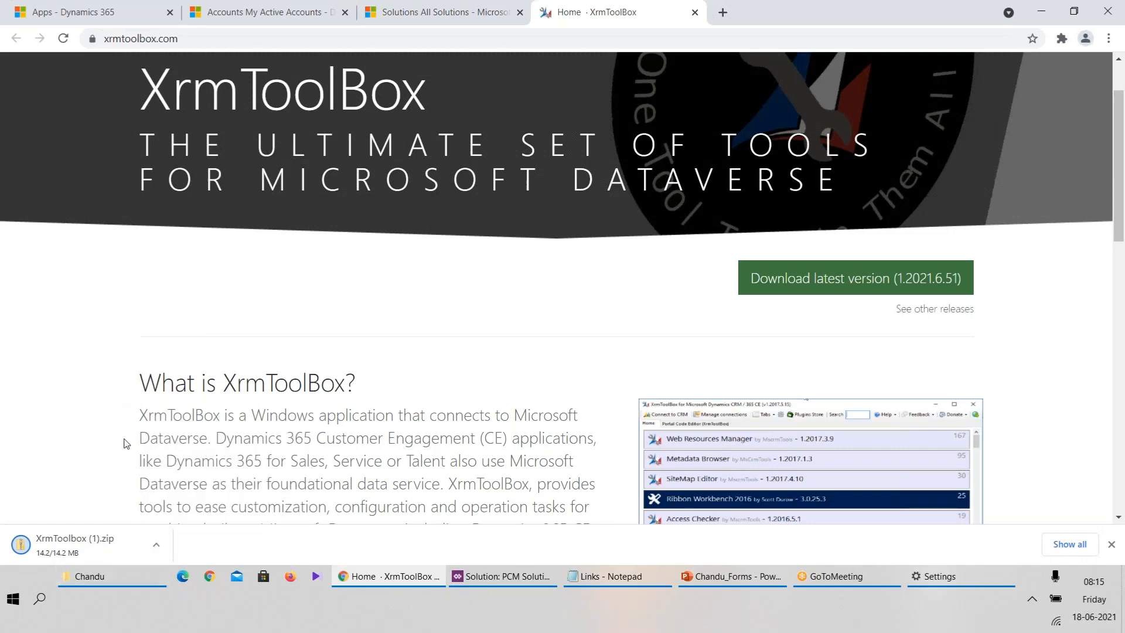
{"action": "left_click", "coordinate": [158, 549]}
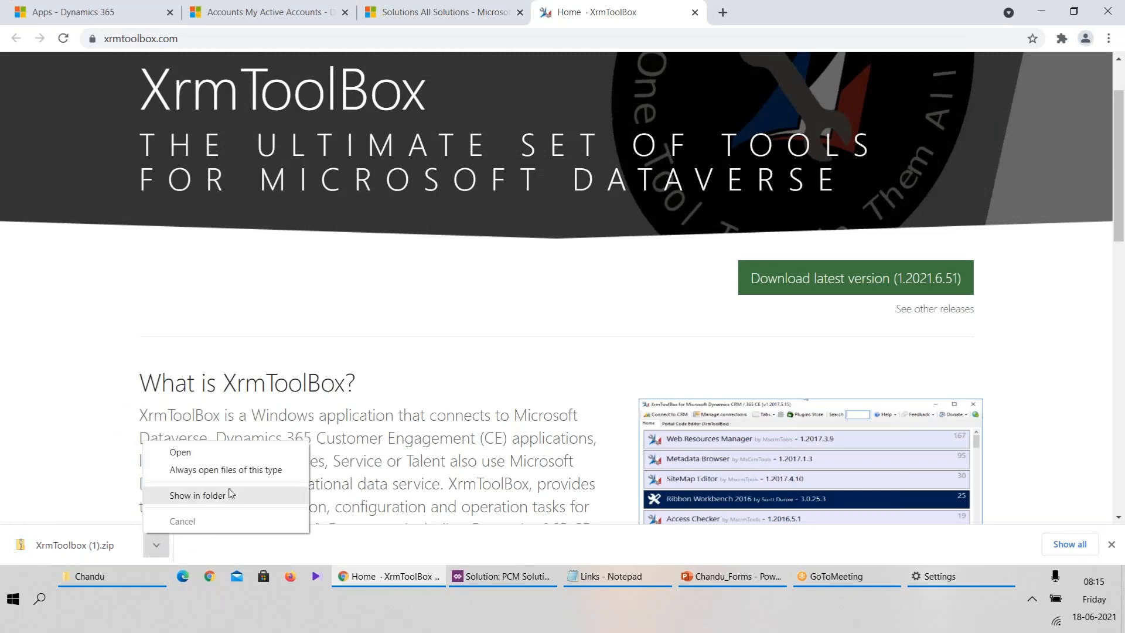
{"action": "left_click", "coordinate": [228, 495]}
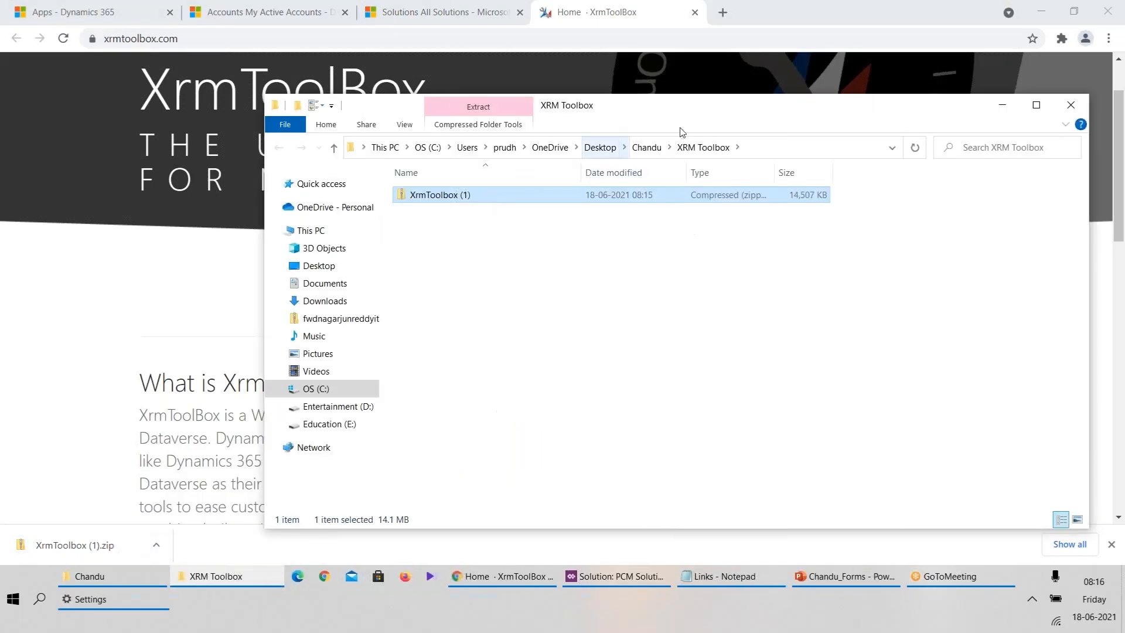
{"action": "left_click", "coordinate": [1036, 105]}
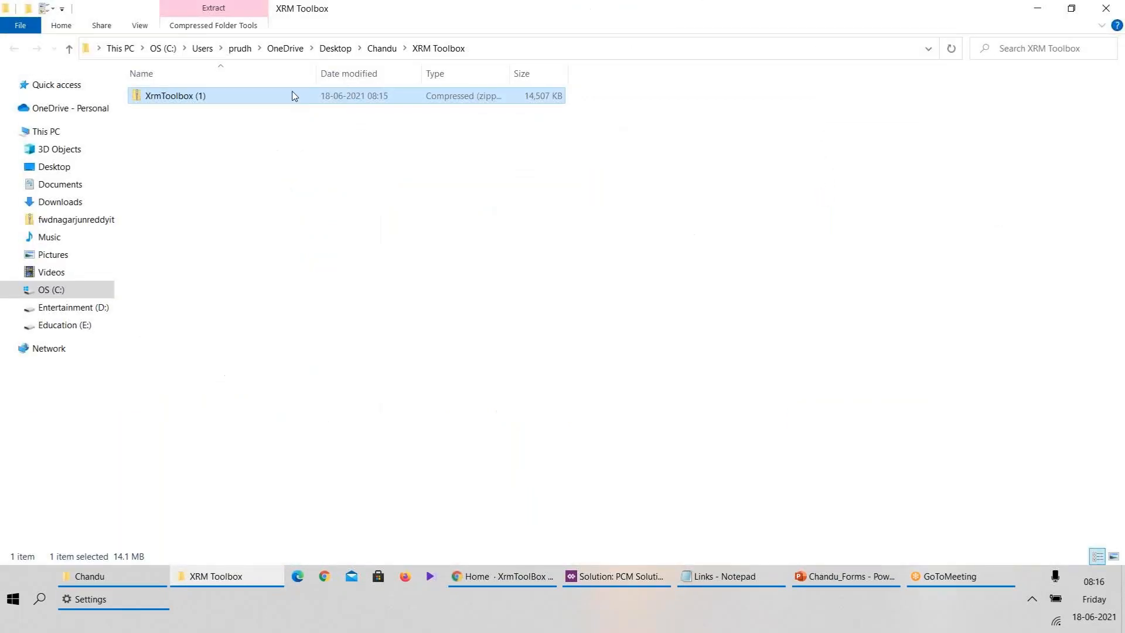
Extract the XrmToolbox (1) archive into its current folder with 7-Zip
{"action": "right_click", "coordinate": [294, 96]}
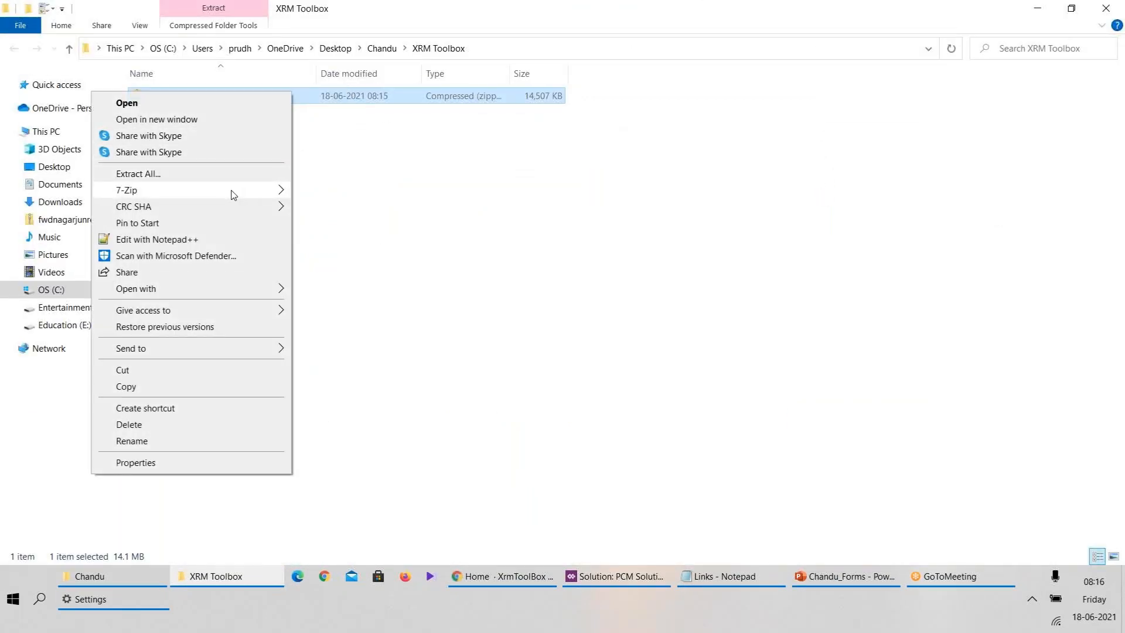
{"action": "mouse_move", "coordinate": [235, 193]}
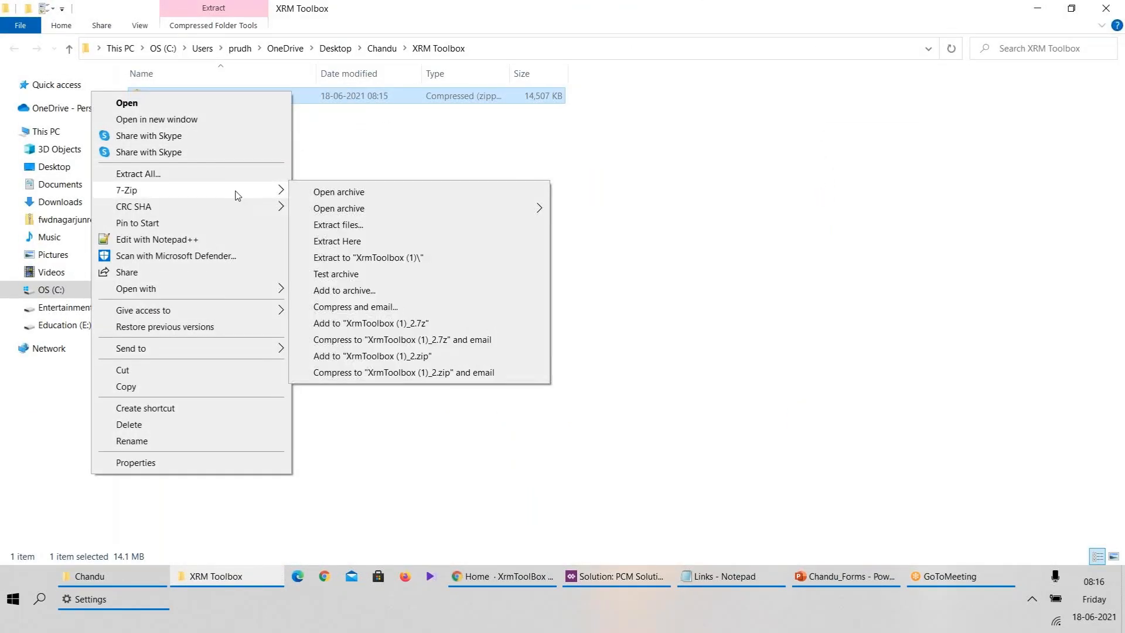
{"action": "left_click", "coordinate": [378, 242]}
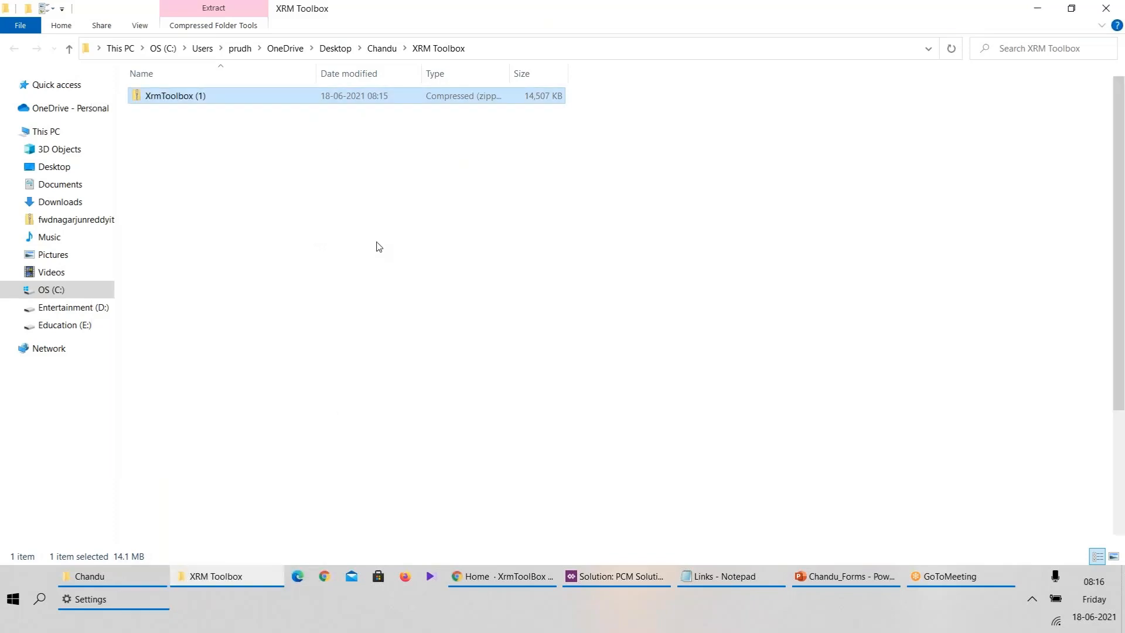
Launch the extracted XrmToolBox application, and close the XrmToolBox website
{"action": "left_click_drag", "start_coordinate": [1117, 140], "coordinate": [1119, 399]}
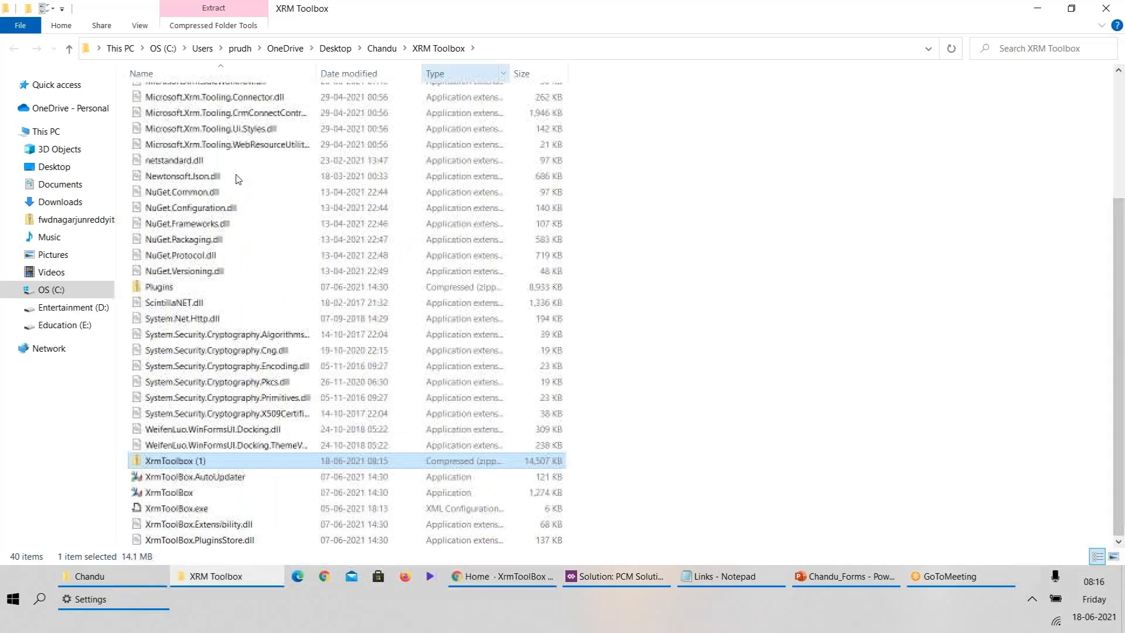
{"action": "left_click_drag", "start_coordinate": [1114, 219], "coordinate": [1121, 246]}
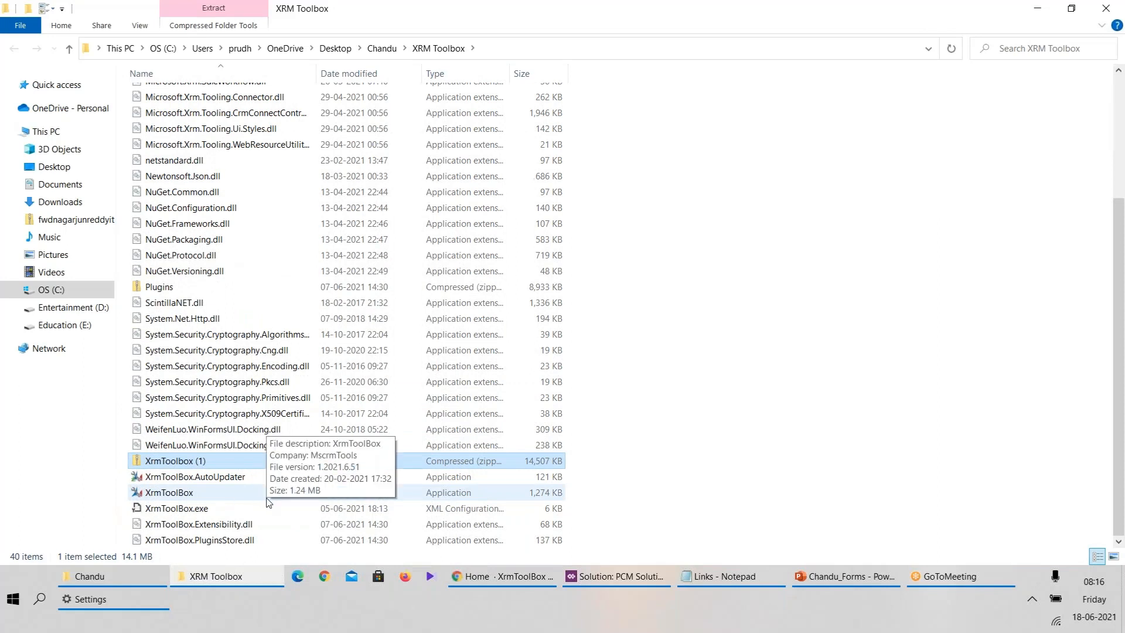
{"action": "left_click", "coordinate": [247, 498]}
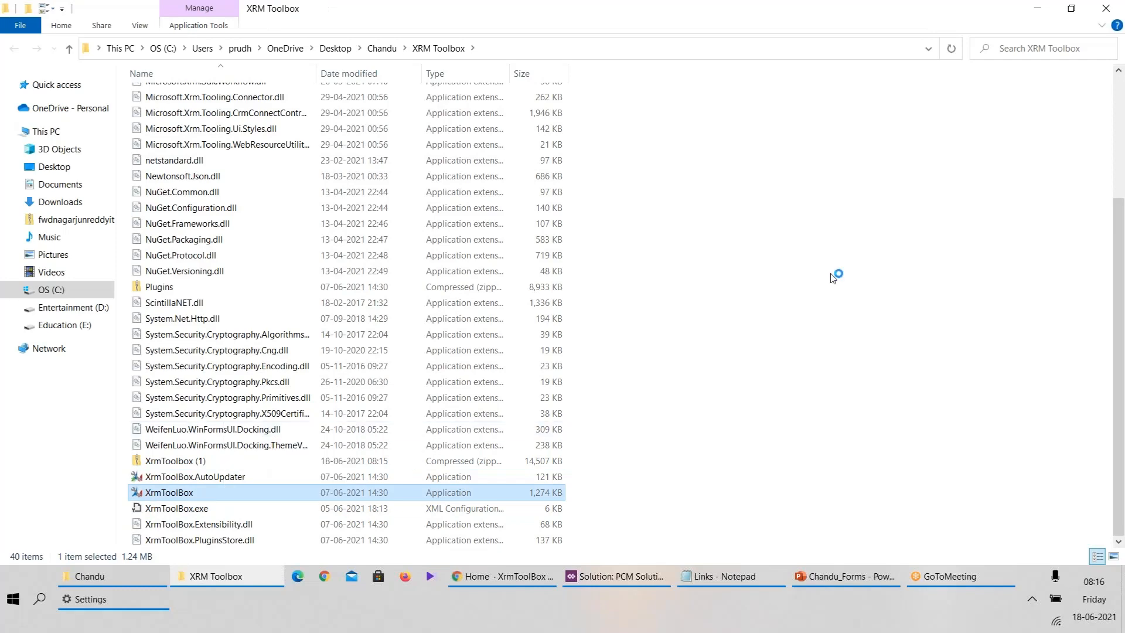
{"action": "left_click", "coordinate": [1037, 8]}
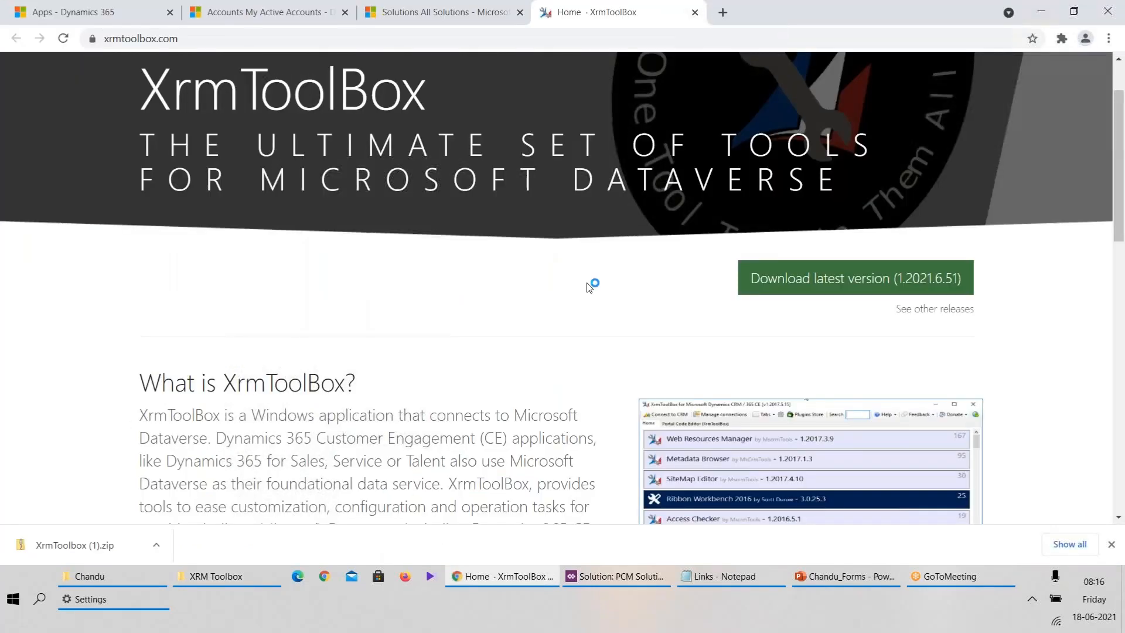
{"action": "left_click", "coordinate": [695, 12]}
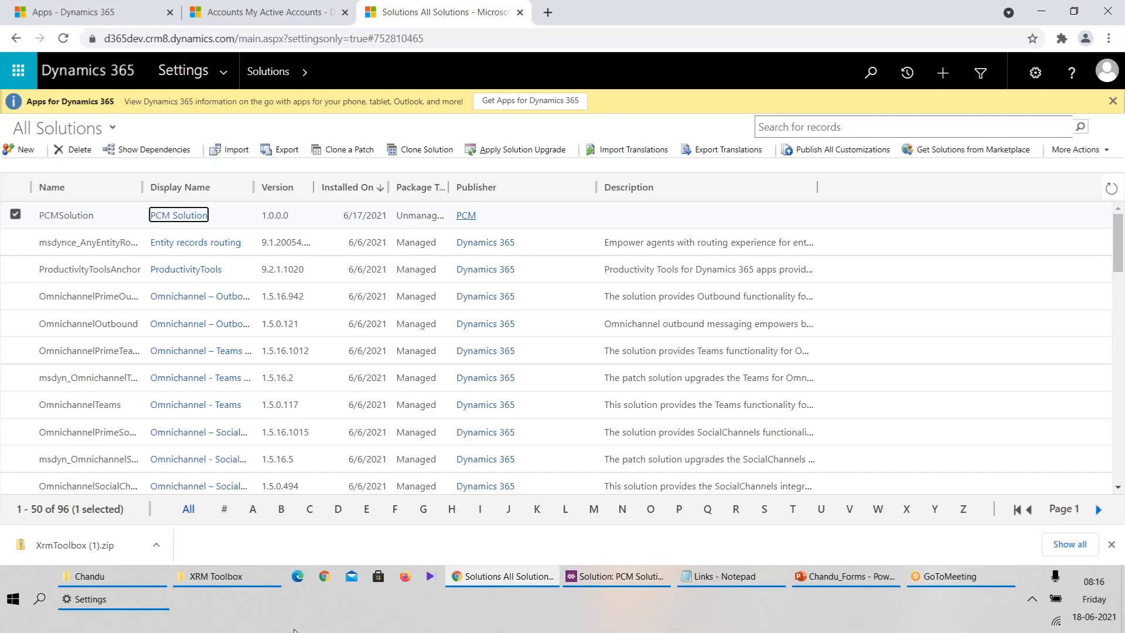
{"action": "left_click", "coordinate": [228, 576]}
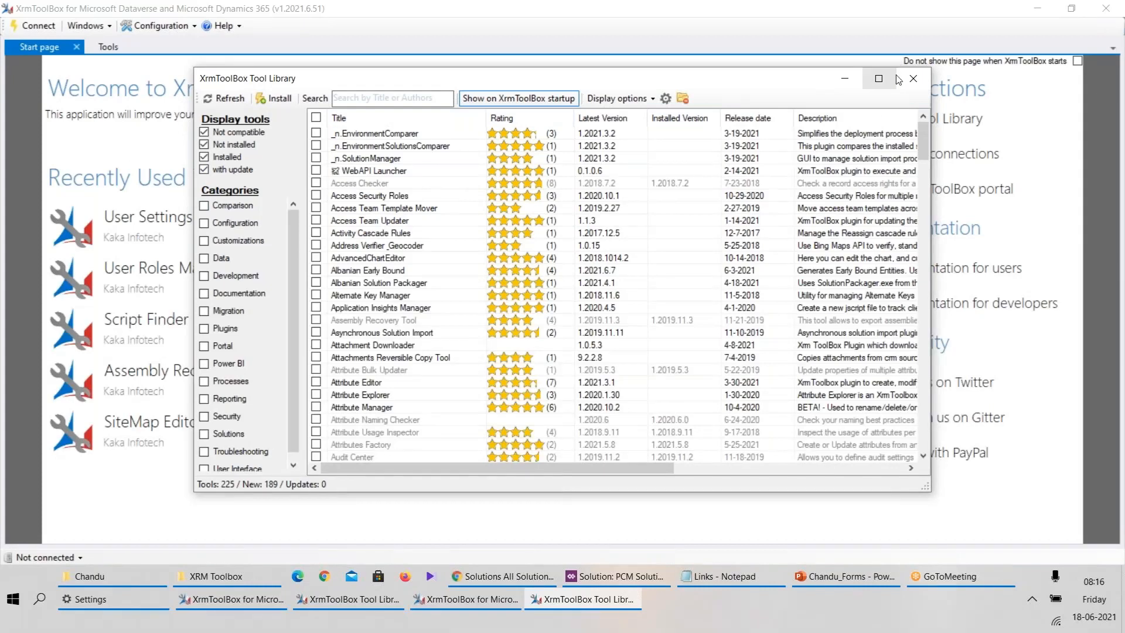
Search the XrmToolBox Tool Library for "site" and select the SiteMap Editor tool
{"action": "left_click", "coordinate": [401, 96]}
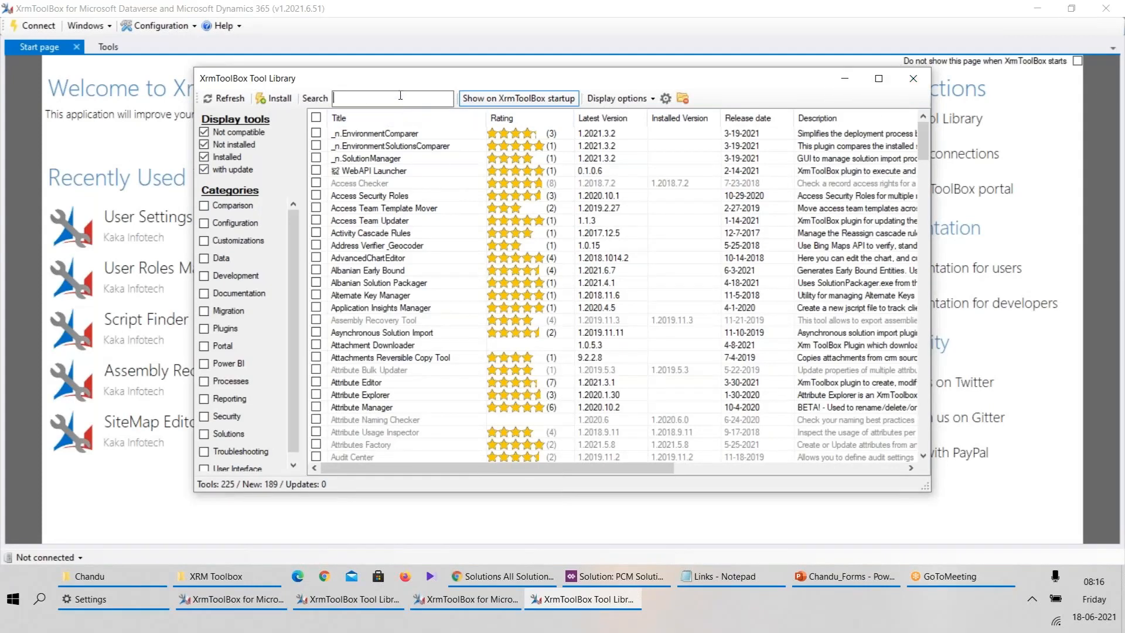
{"action": "type", "text": "site"}
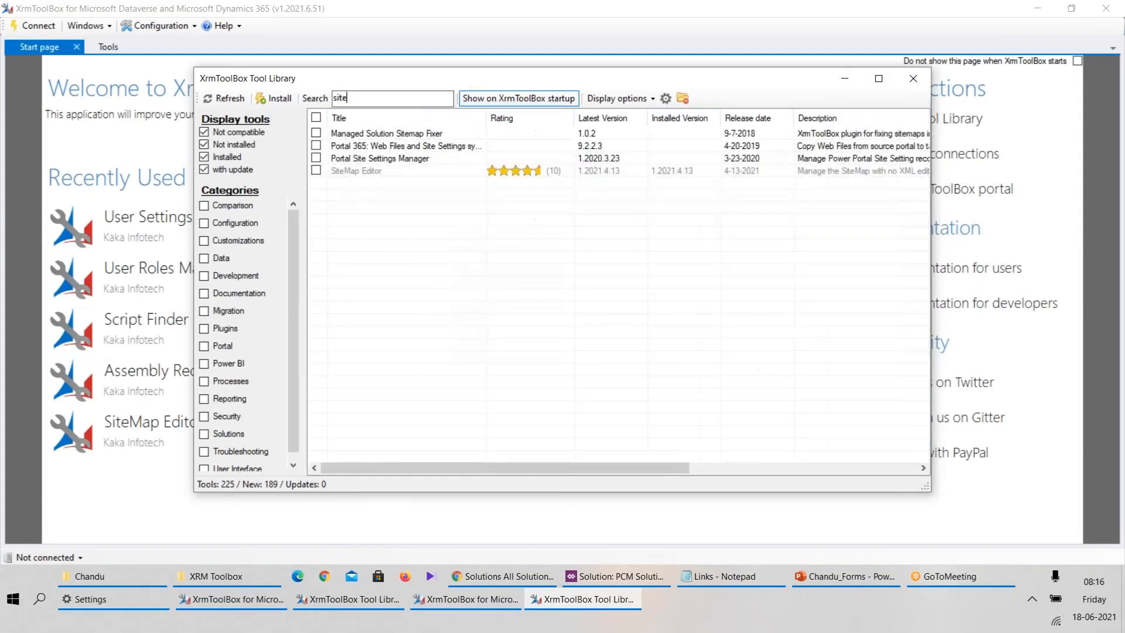
{"action": "left_click", "coordinate": [317, 172]}
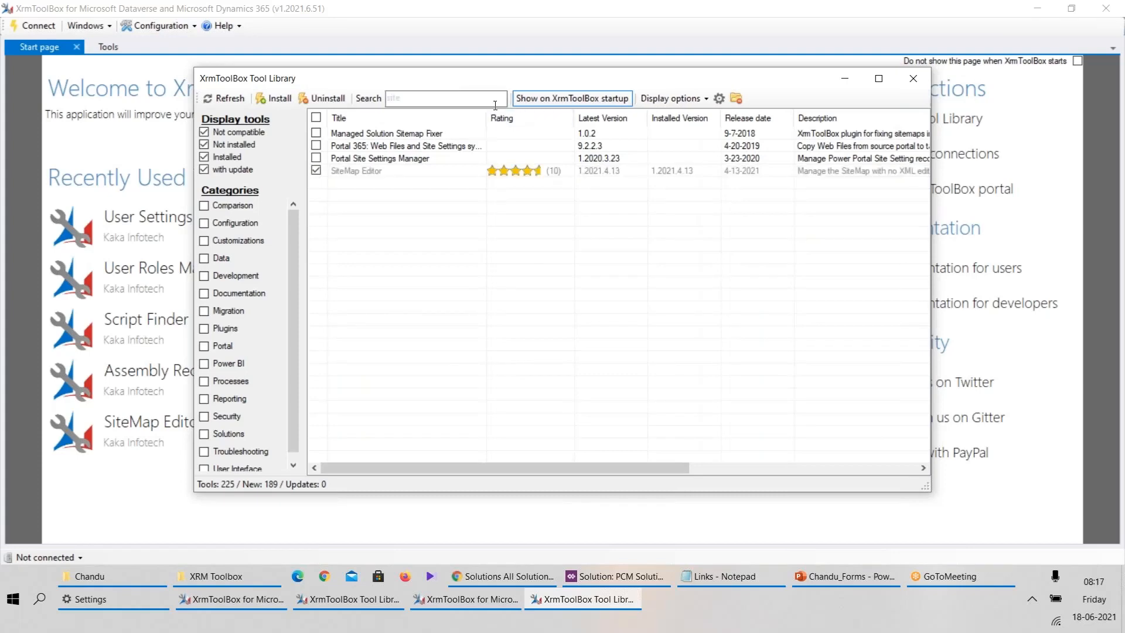
Install the selected SiteMap Editor tool, declining the restart for tool removal, and close the Tool Library
{"action": "left_click", "coordinate": [324, 99]}
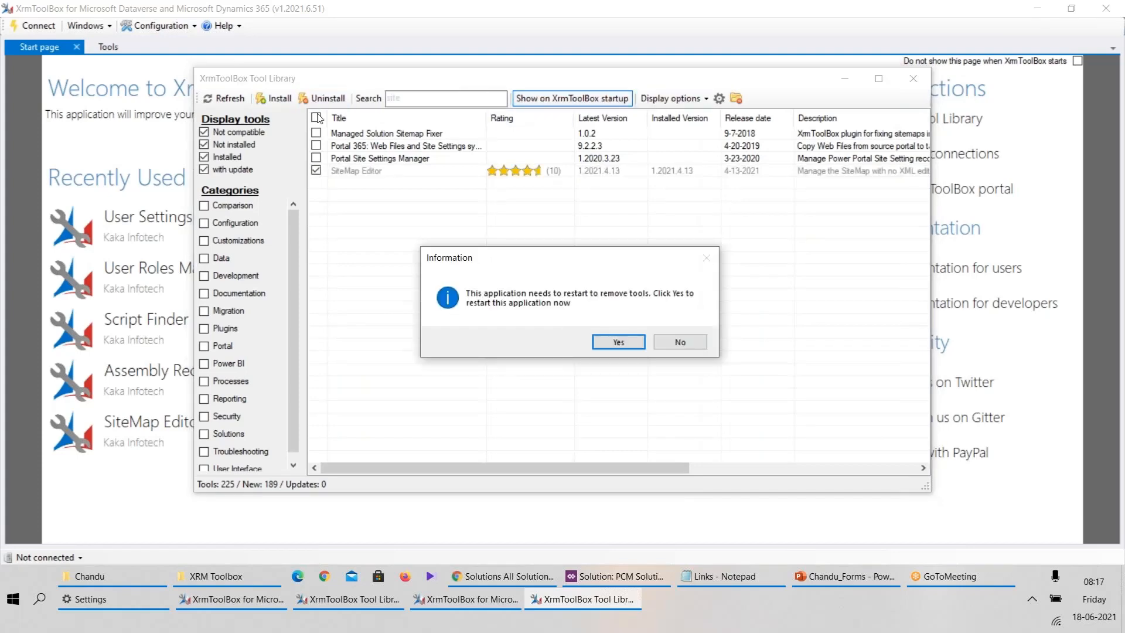
{"action": "left_click", "coordinate": [692, 341]}
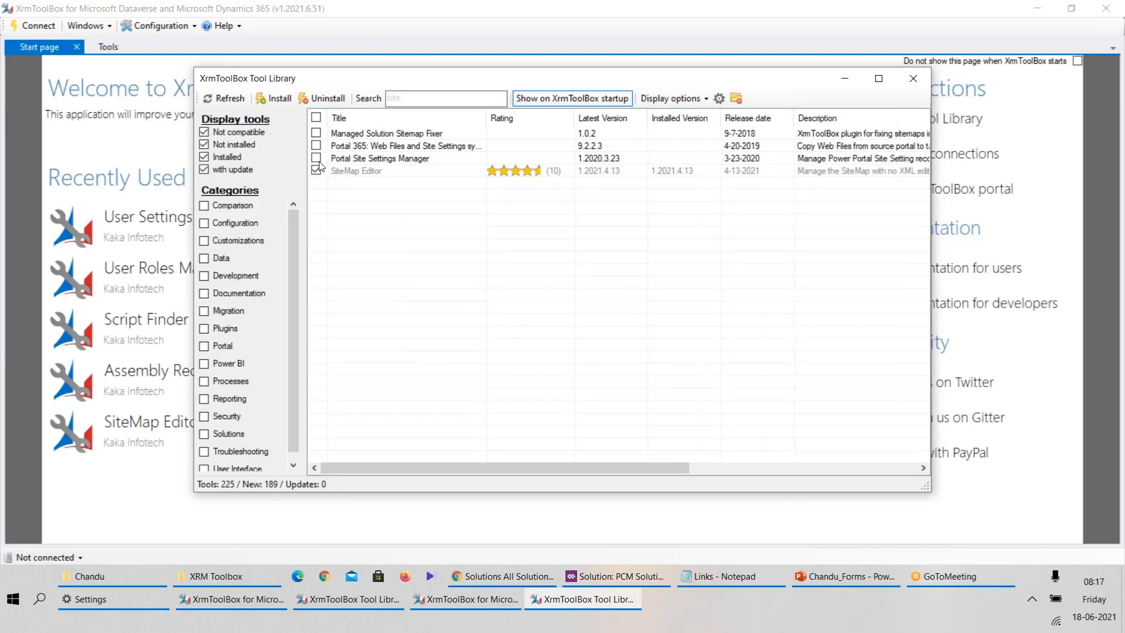
{"action": "left_click", "coordinate": [273, 100]}
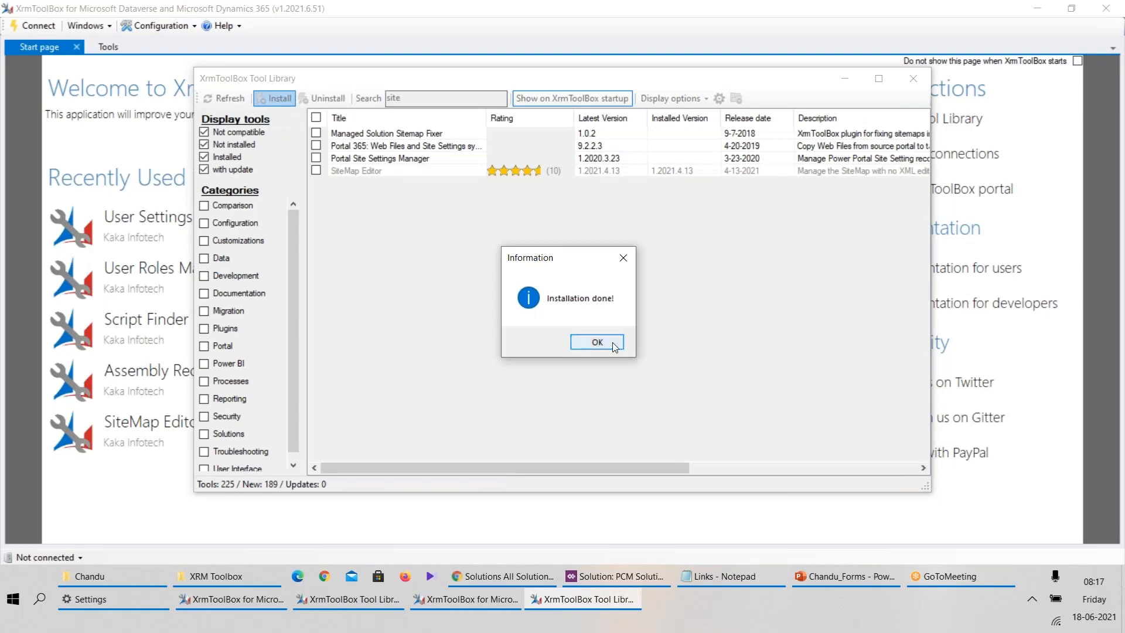
{"action": "left_click", "coordinate": [597, 343]}
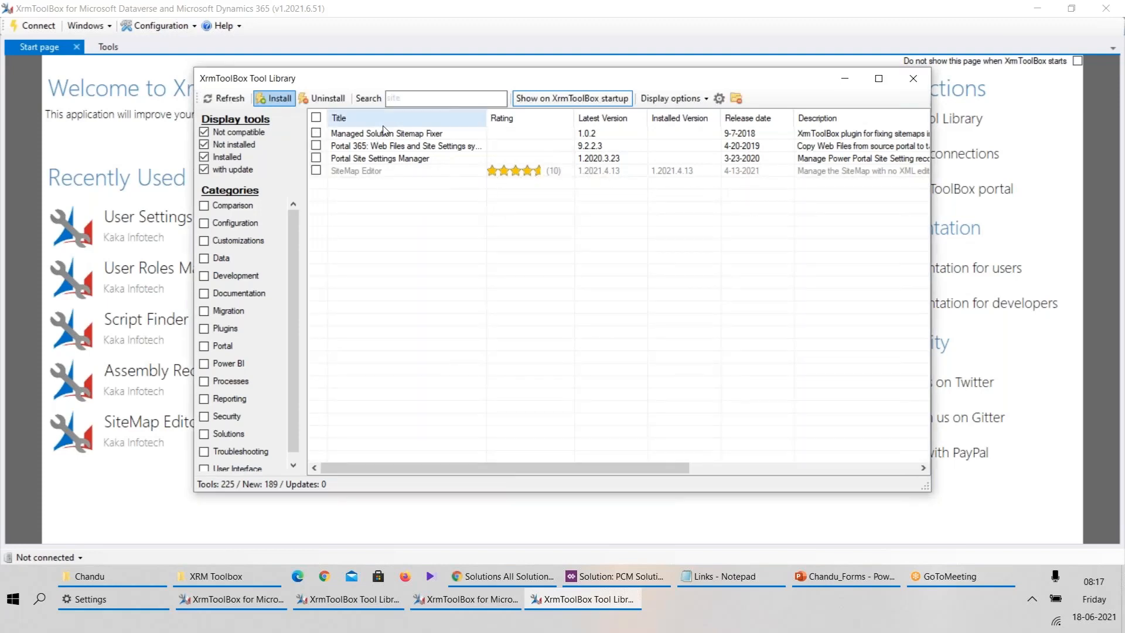
{"action": "left_click", "coordinate": [913, 78]}
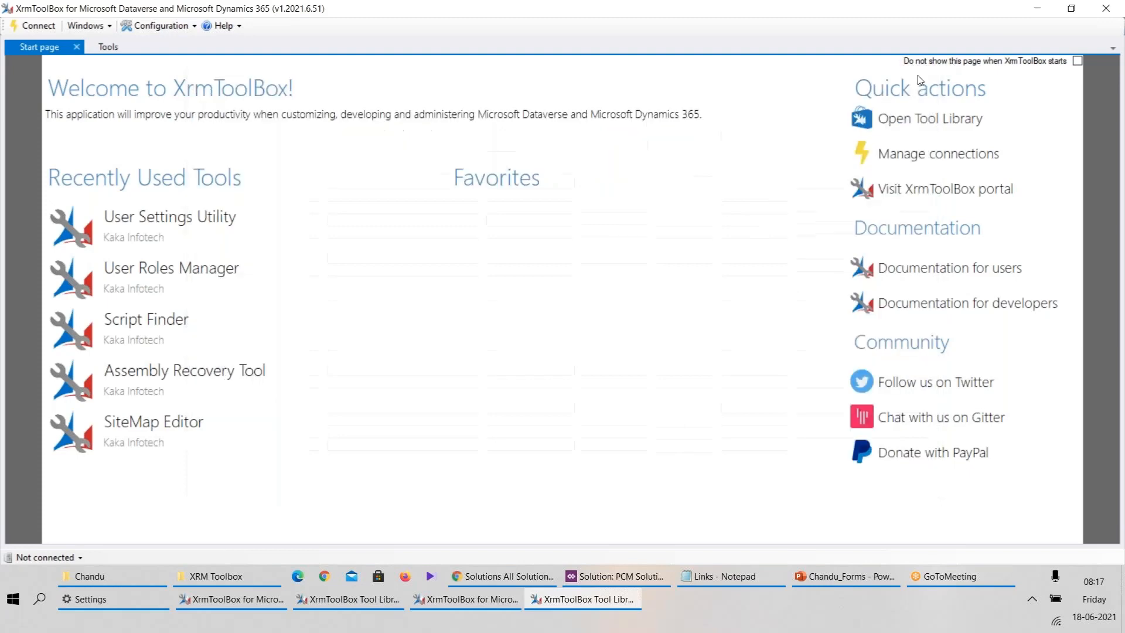
Filter the installed tools for "site" and open SiteMap Editor, choosing to connect to an organization first
{"action": "left_click", "coordinate": [107, 48]}
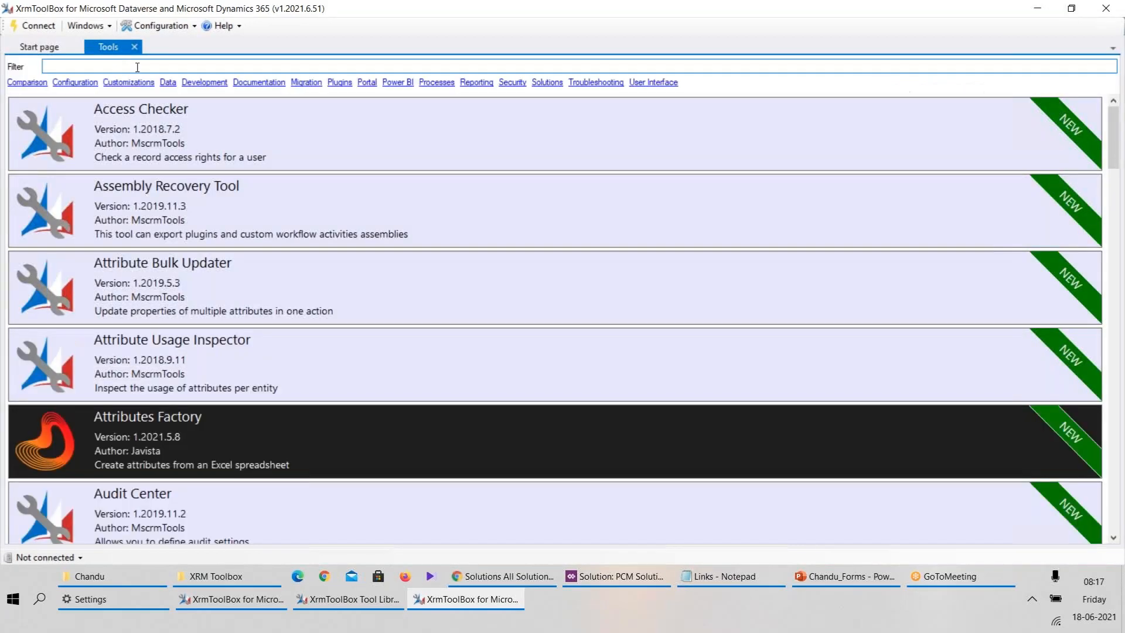
{"action": "type", "text": "s"}
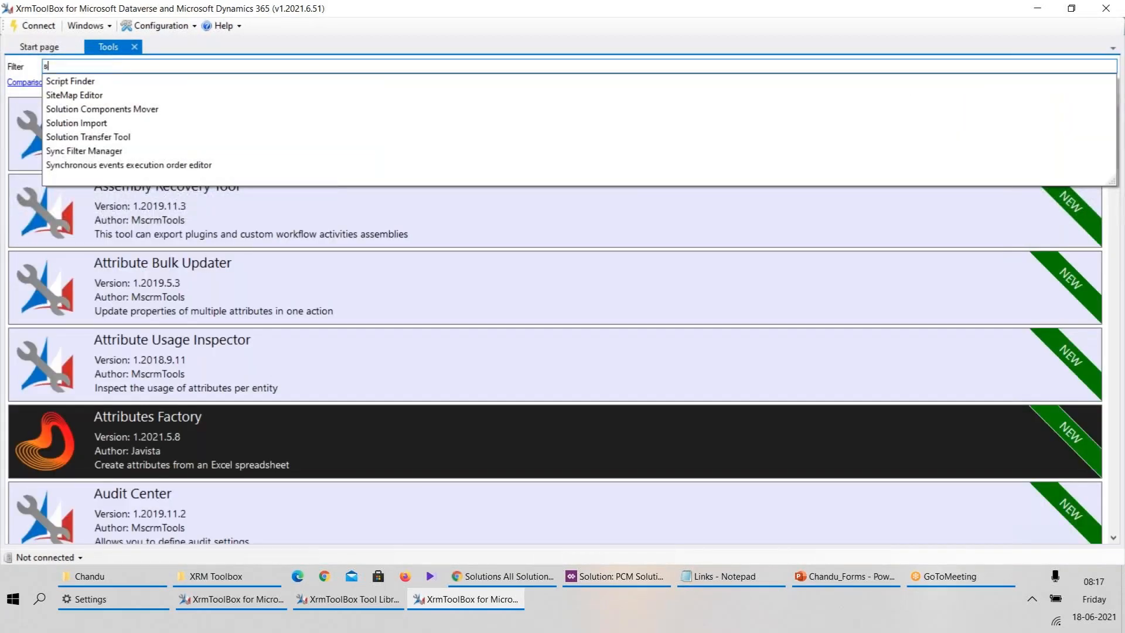
{"action": "key", "text": "BackSpace"}
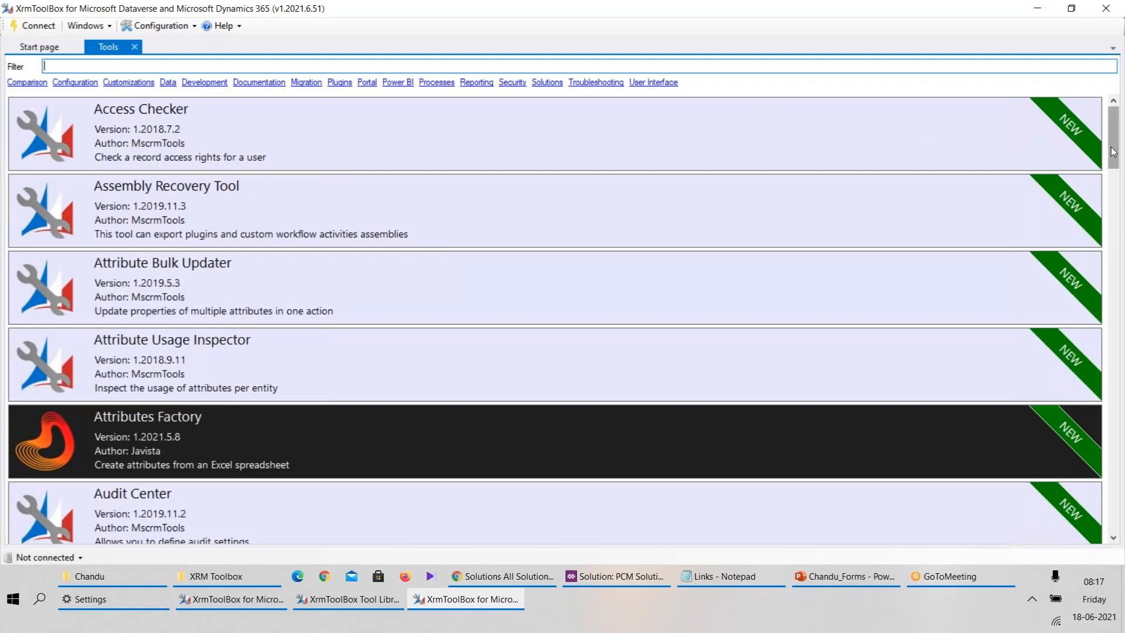
{"action": "left_click_drag", "start_coordinate": [1113, 162], "coordinate": [1116, 136]}
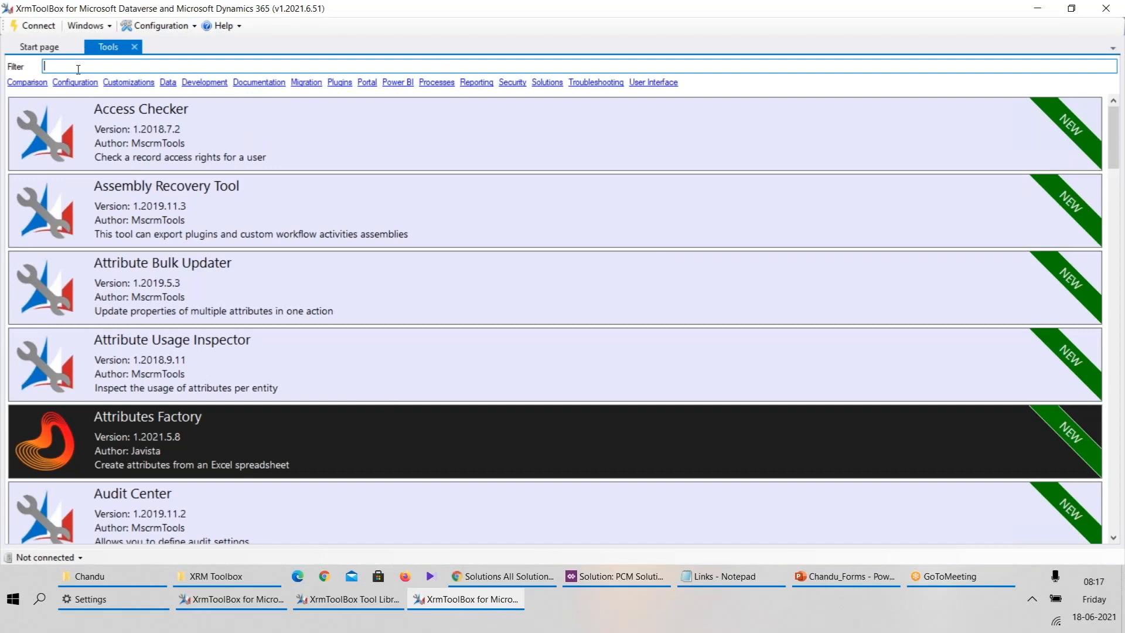
{"action": "type", "text": "site"}
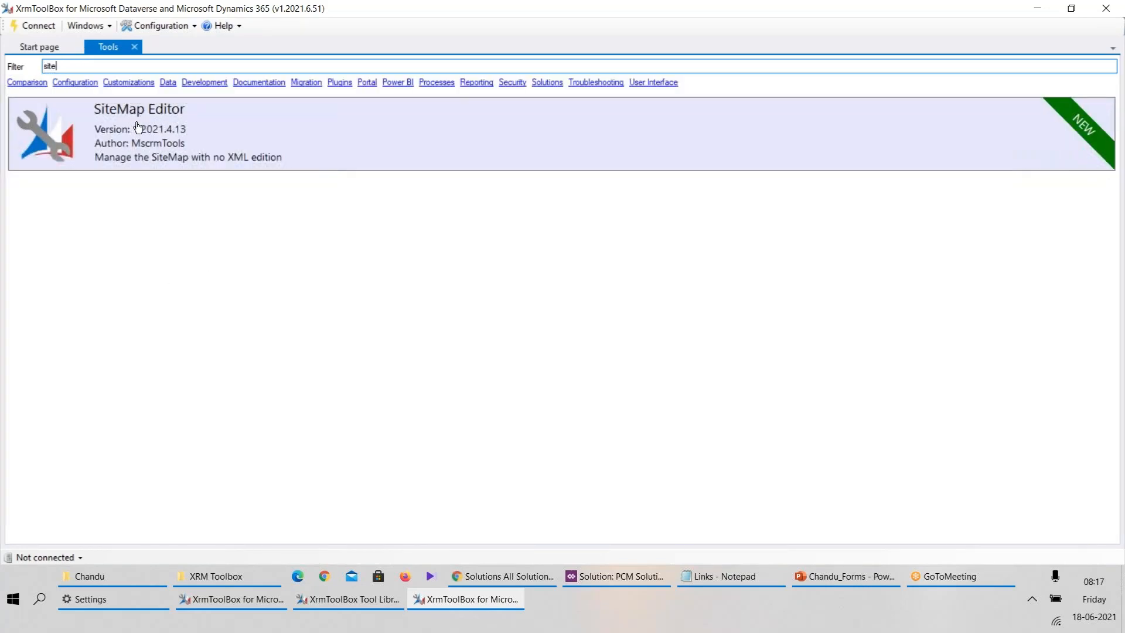
{"action": "left_click", "coordinate": [213, 128]}
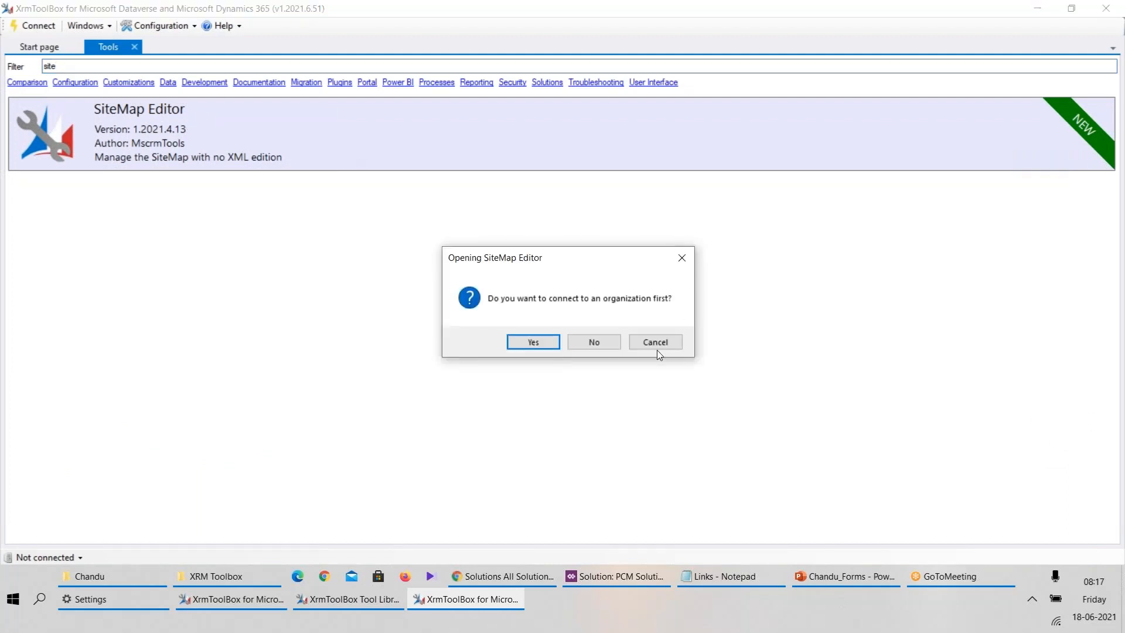
{"action": "left_click", "coordinate": [534, 342]}
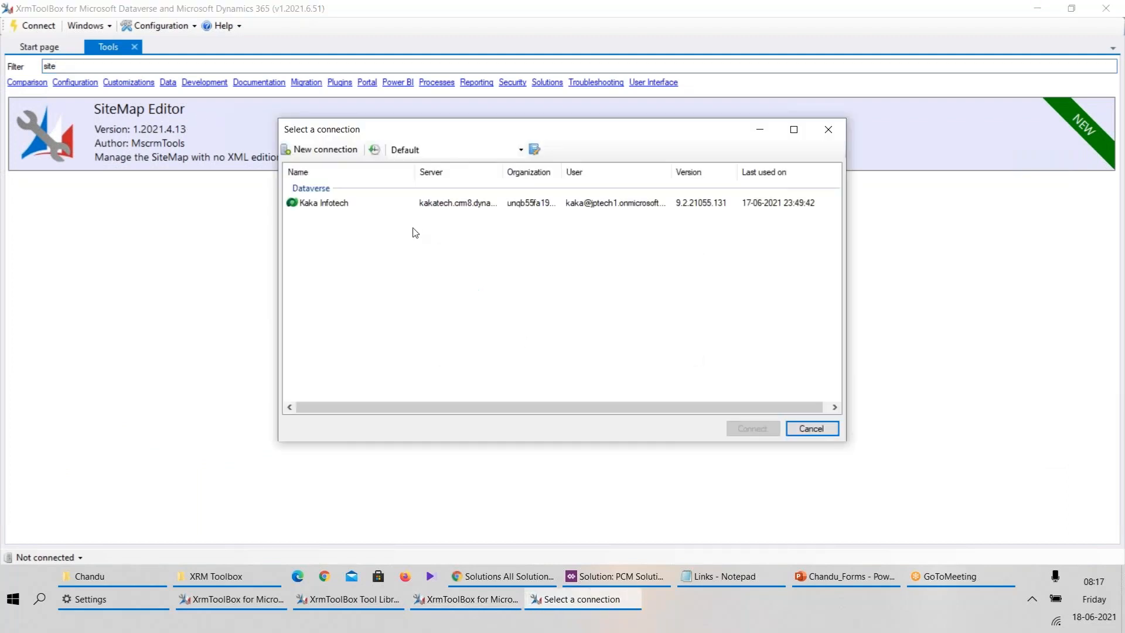
Delete the existing Kaka Infotech connection from the connection list
{"action": "left_click", "coordinate": [389, 206]}
{"action": "left_click", "coordinate": [375, 246]}
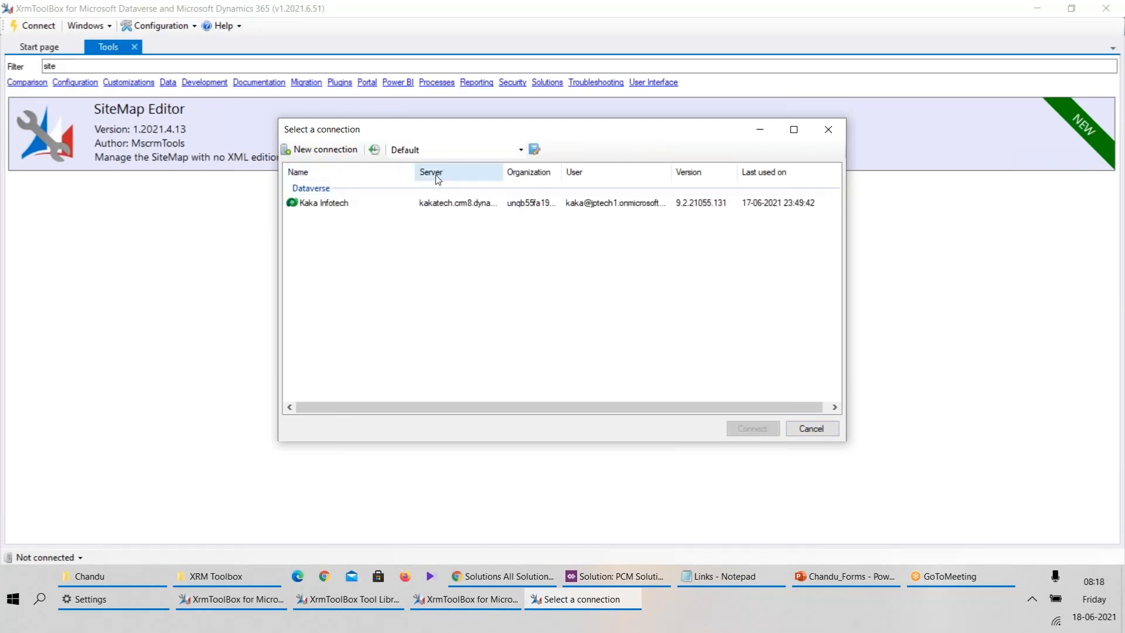
{"action": "left_click", "coordinate": [413, 205]}
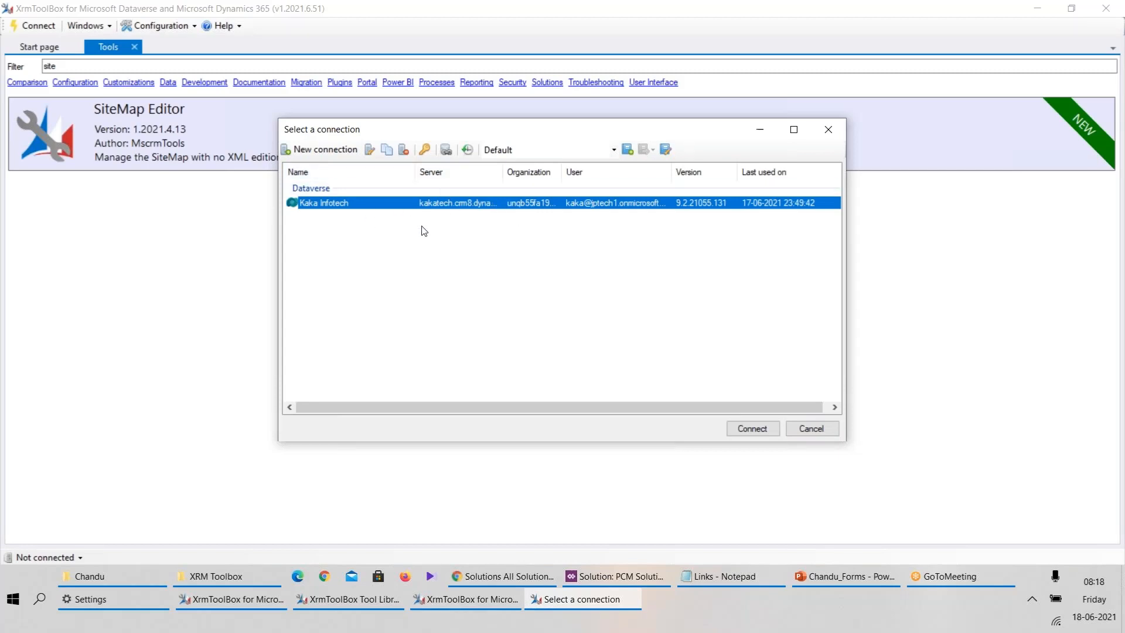
{"action": "left_click", "coordinate": [403, 151]}
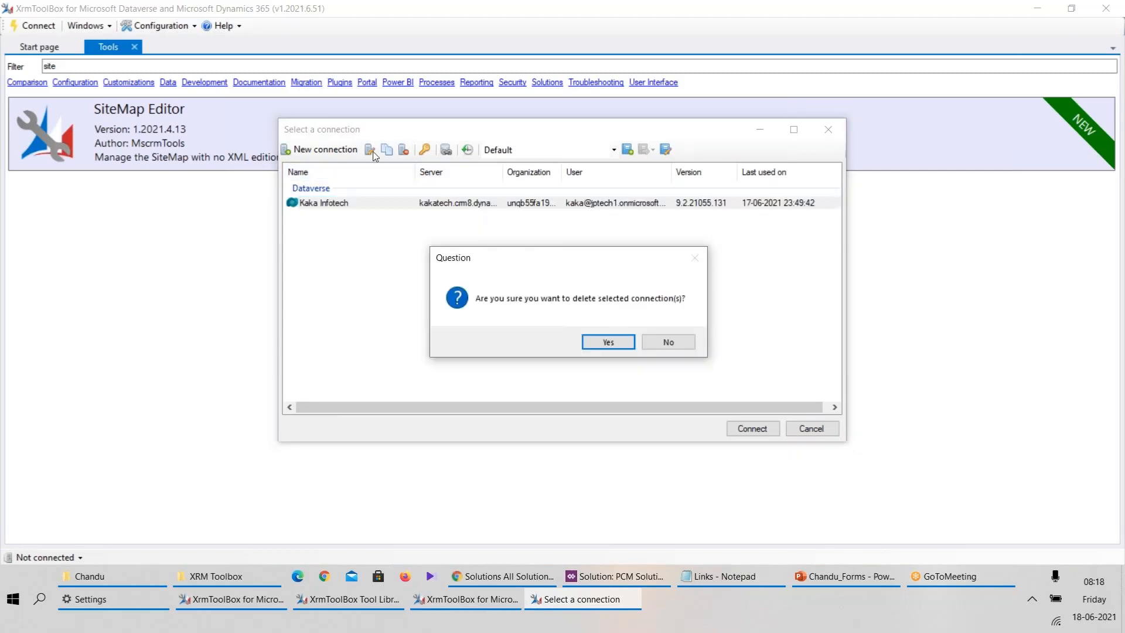
{"action": "left_click", "coordinate": [610, 337]}
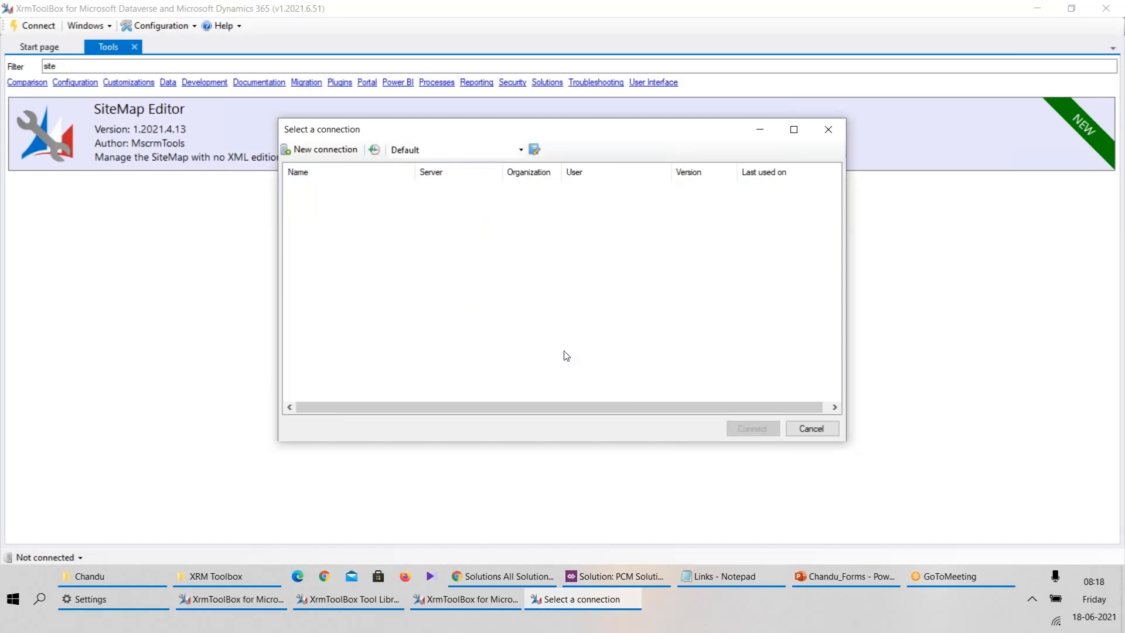
{"action": "left_click", "coordinate": [317, 153]}
{"action": "left_click", "coordinate": [470, 262]}
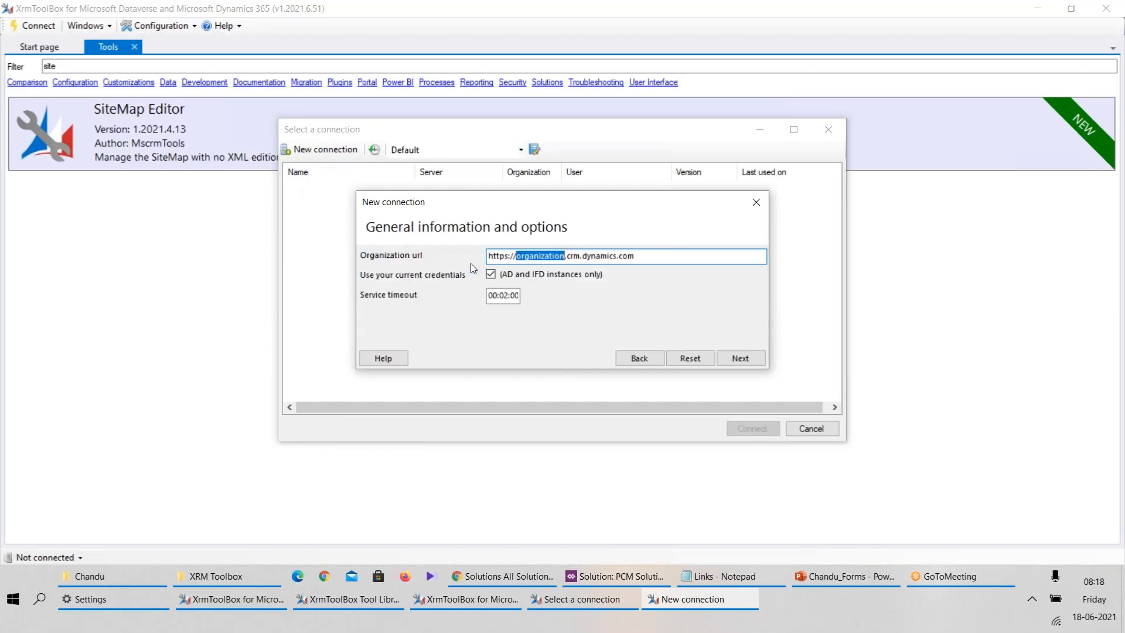
{"action": "left_click_drag", "start_coordinate": [678, 256], "coordinate": [487, 256]}
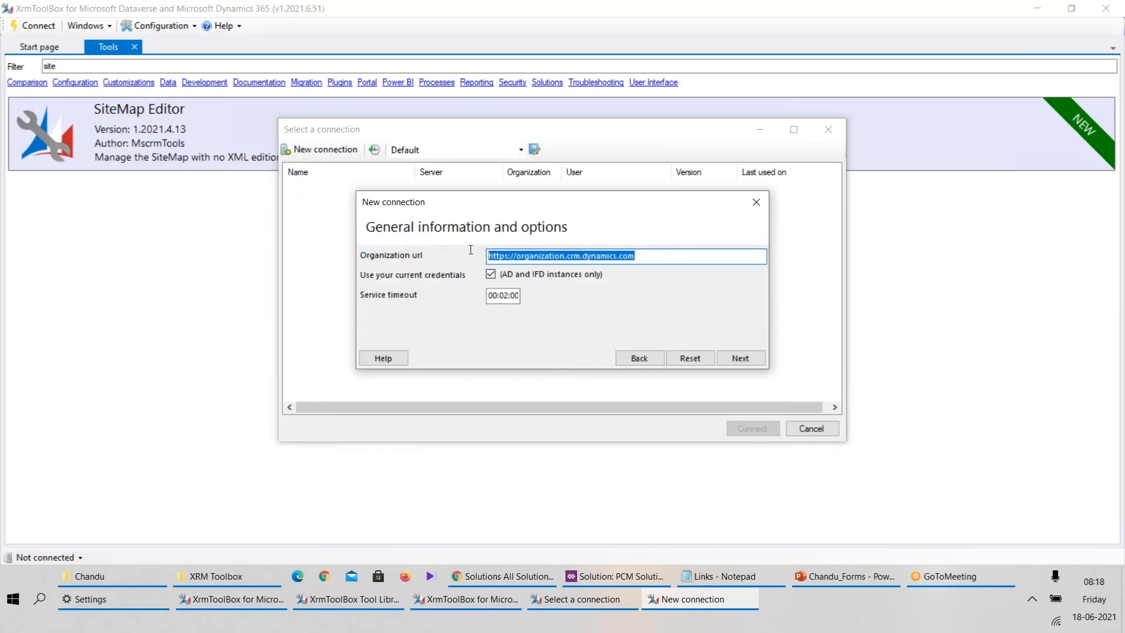
{"action": "left_click", "coordinate": [712, 577]}
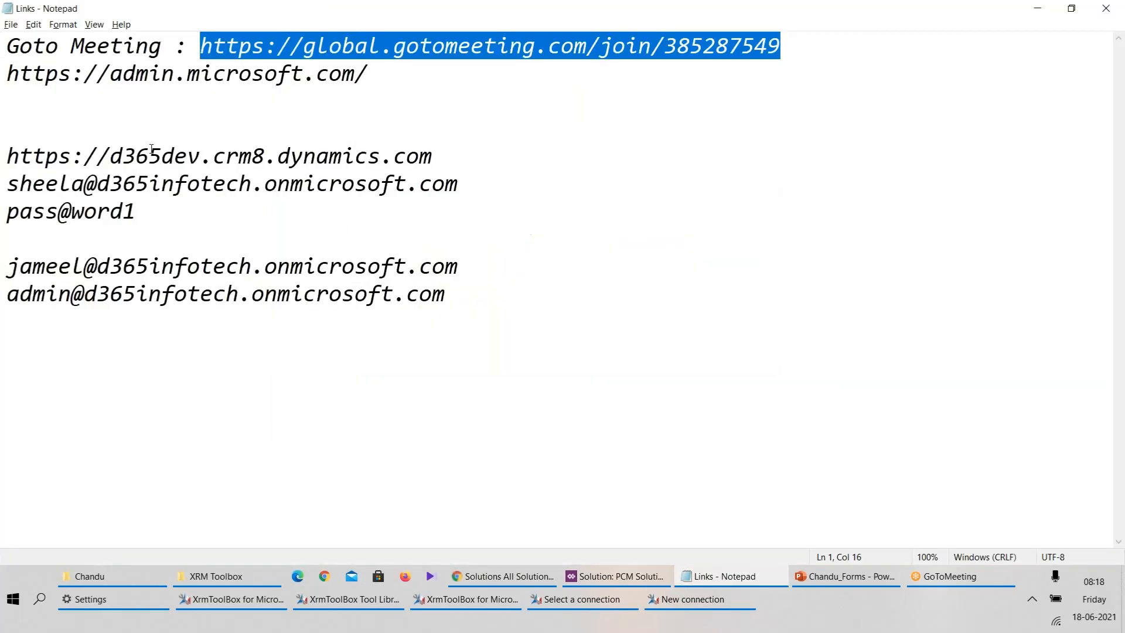
{"action": "left_click_drag", "start_coordinate": [483, 166], "coordinate": [5, 160]}
{"action": "key", "text": "ctrl+c"}
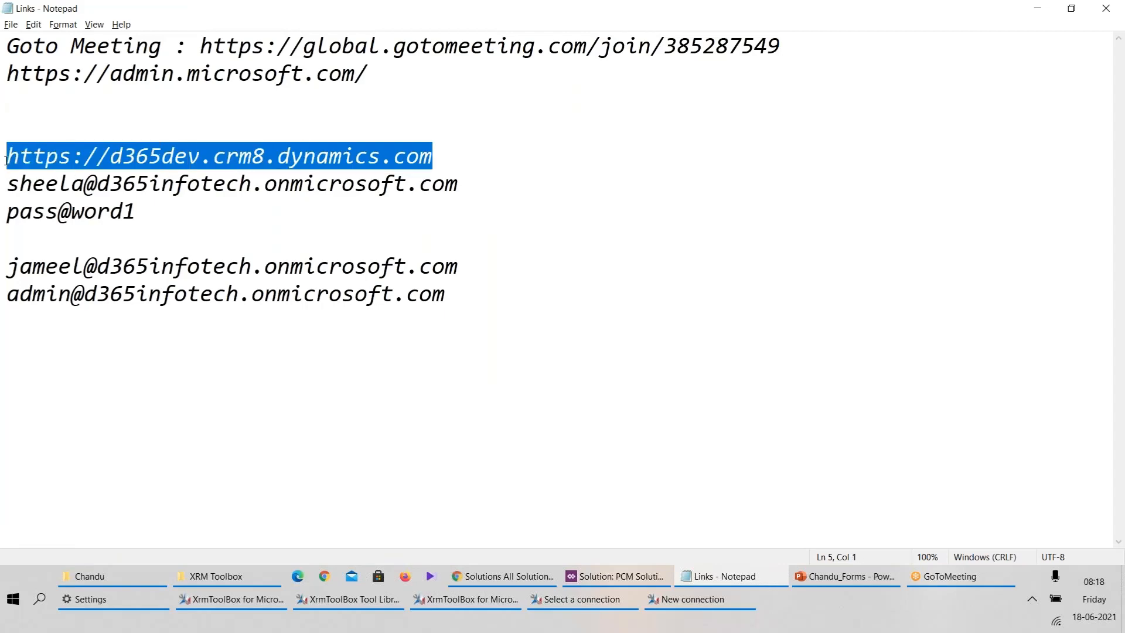
{"action": "key", "text": "alt+Tab"}
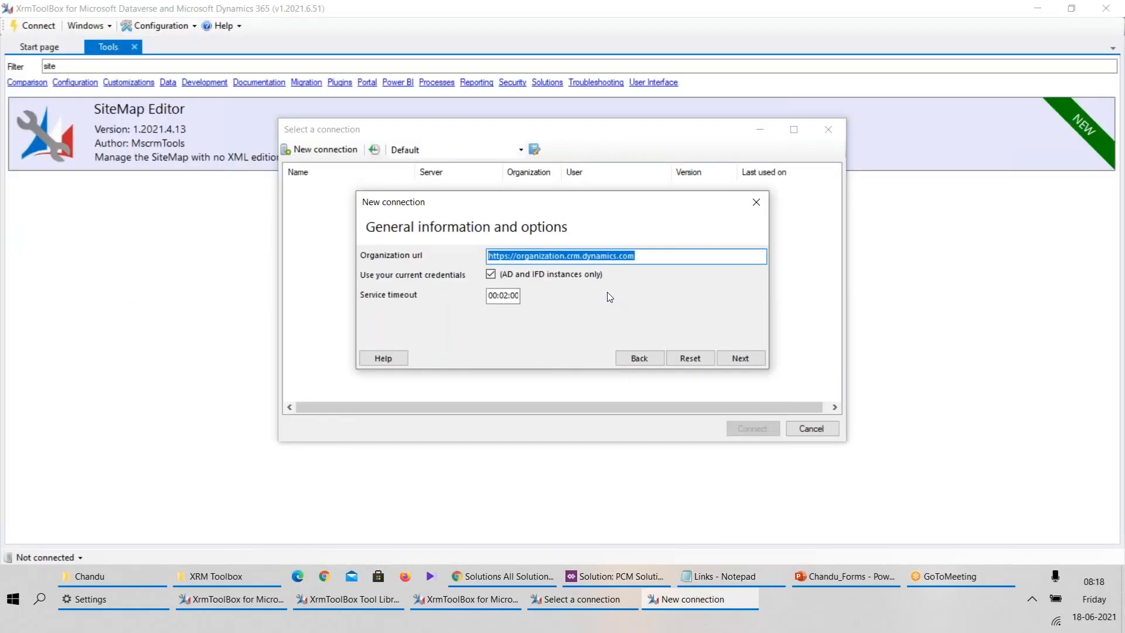
{"action": "left_click", "coordinate": [634, 256]}
{"action": "left_click_drag", "start_coordinate": [674, 253], "coordinate": [450, 251]}
{"action": "key", "text": "ctrl+v"}
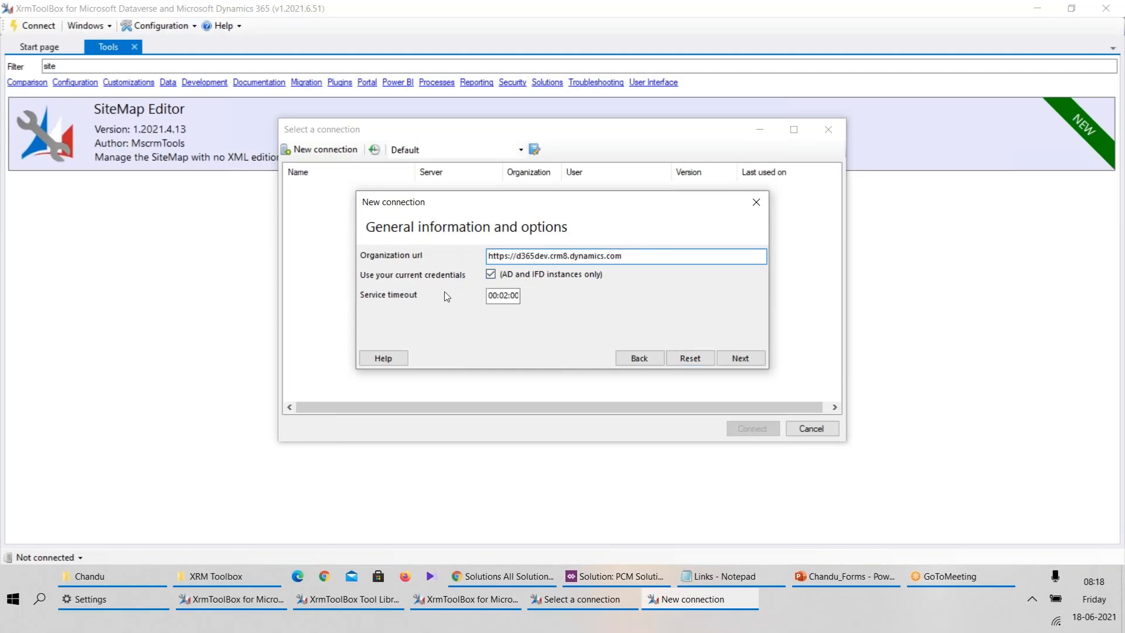
{"action": "left_click", "coordinate": [738, 359]}
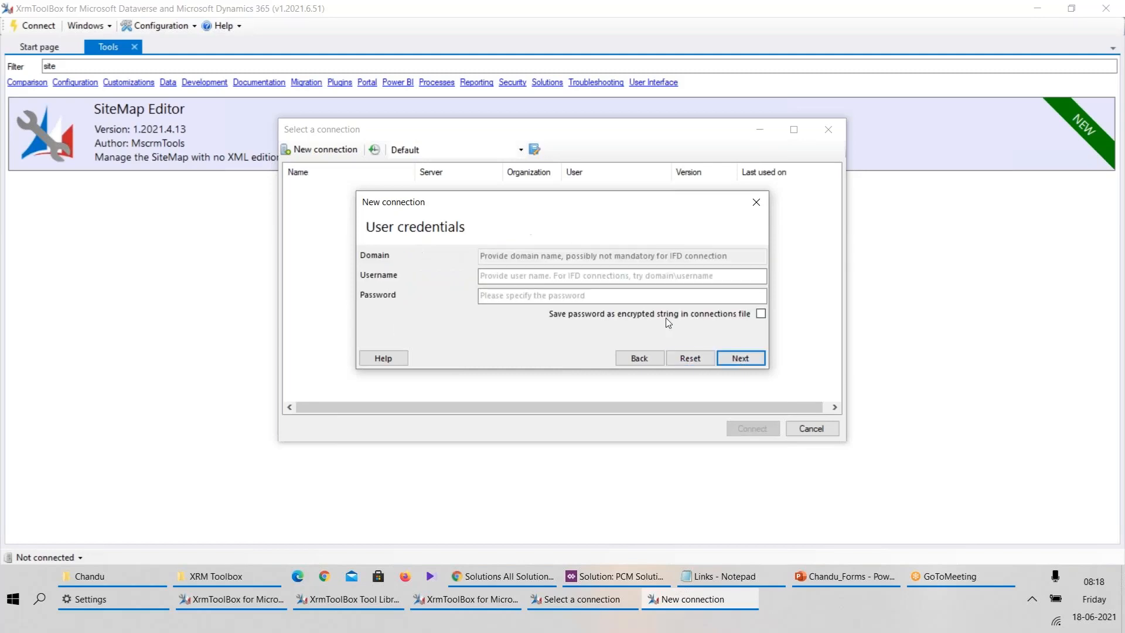
Copy the account's e-mail from the Links file in Notepad into the connection's username field
{"action": "left_click", "coordinate": [555, 279]}
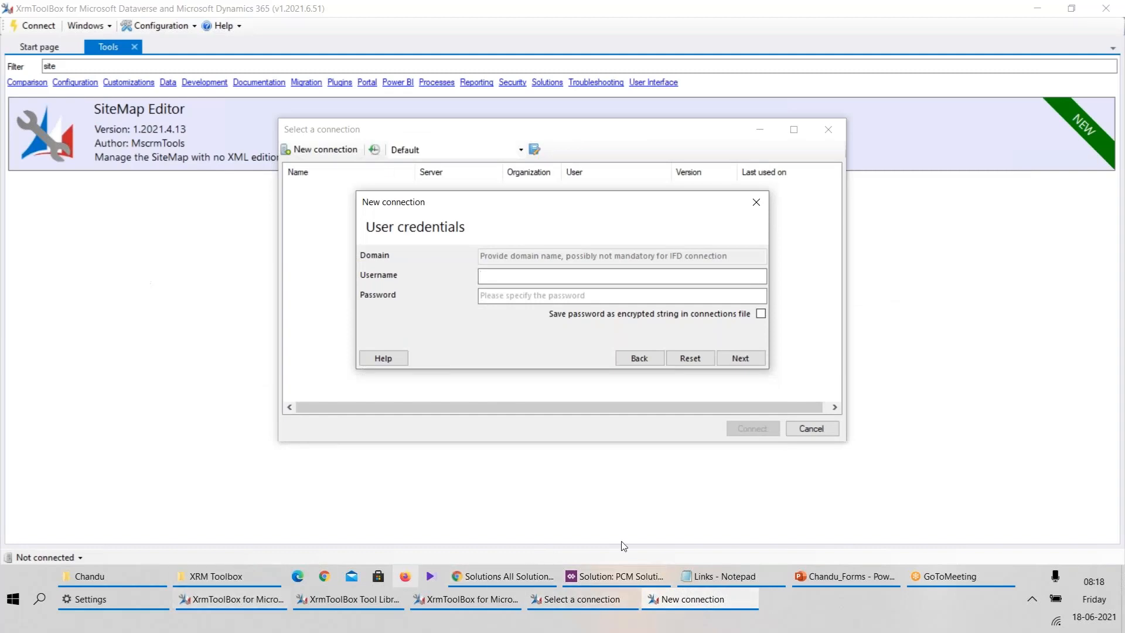
{"action": "left_click", "coordinate": [729, 576]}
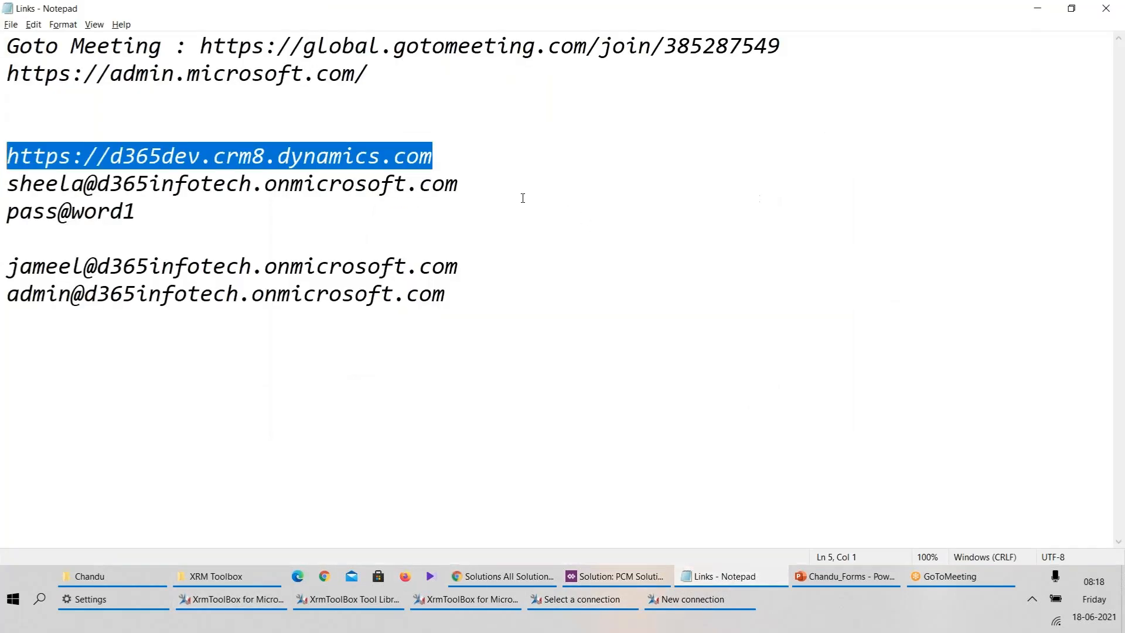
{"action": "left_click_drag", "start_coordinate": [484, 183], "coordinate": [6, 175]}
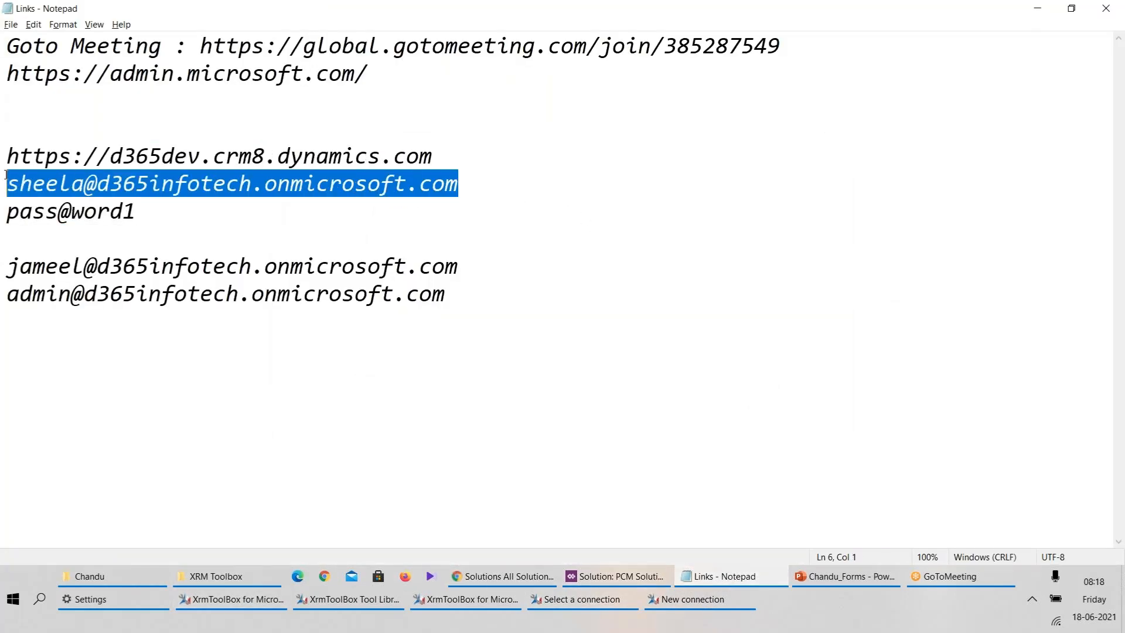
{"action": "key", "text": "ctrl+c"}
{"action": "key", "text": "alt+Tab"}
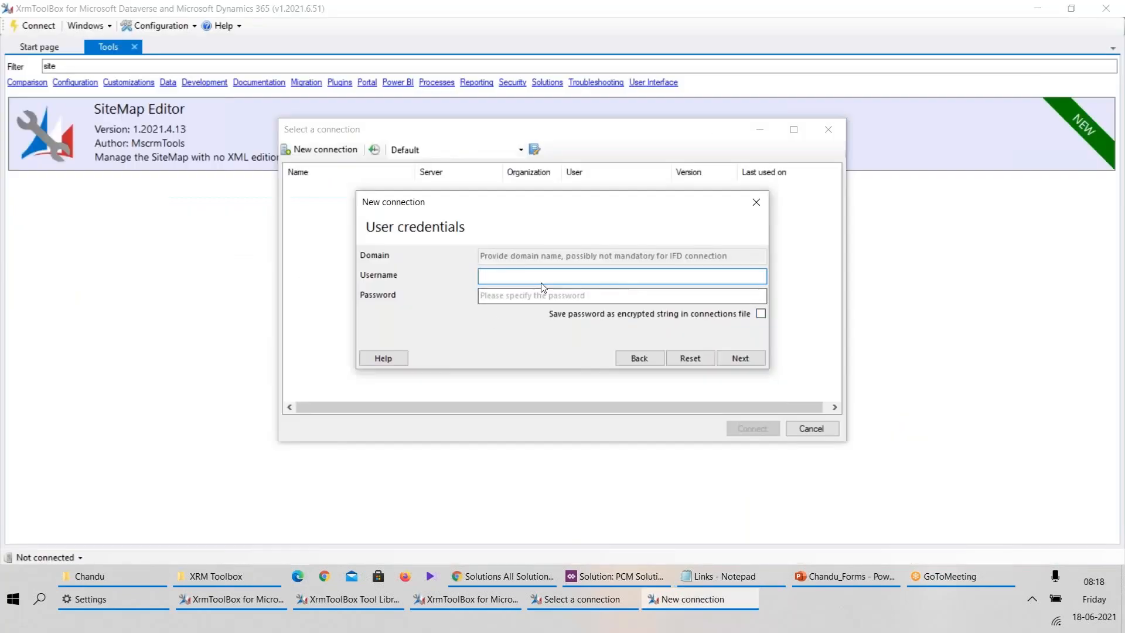
{"action": "key", "text": "ctrl+v"}
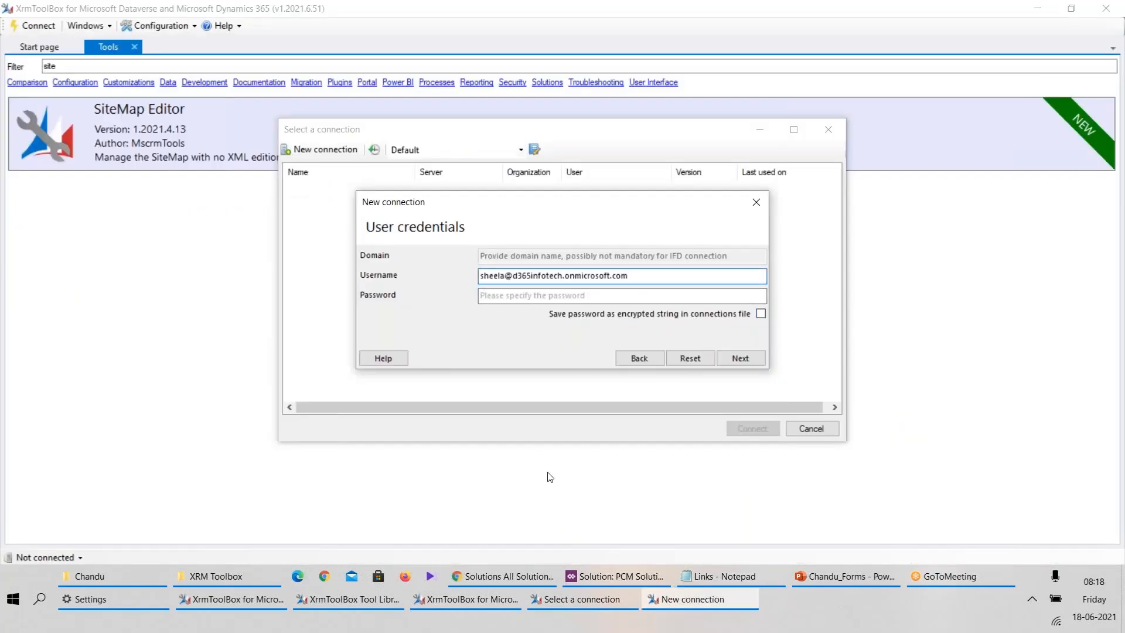
Copy the account password from the Links file in Notepad into the connection's password field, and validate the connection
{"action": "left_click", "coordinate": [731, 577]}
{"action": "left_click_drag", "start_coordinate": [137, 214], "coordinate": [6, 216]}
{"action": "key", "text": "alt+Tab"}
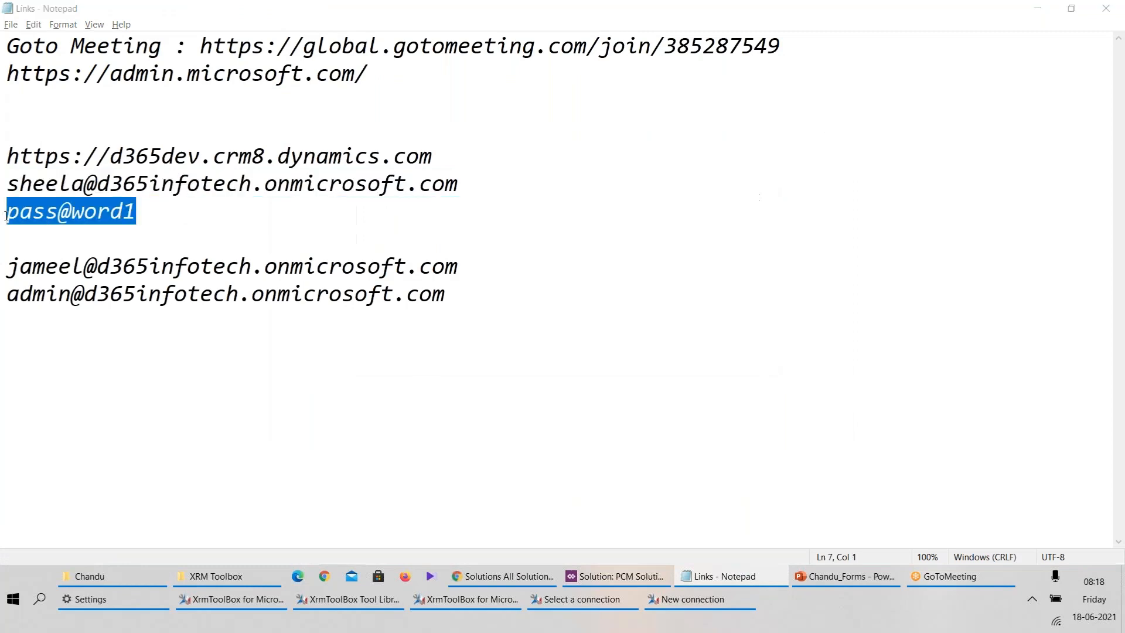
{"action": "left_click", "coordinate": [558, 298]}
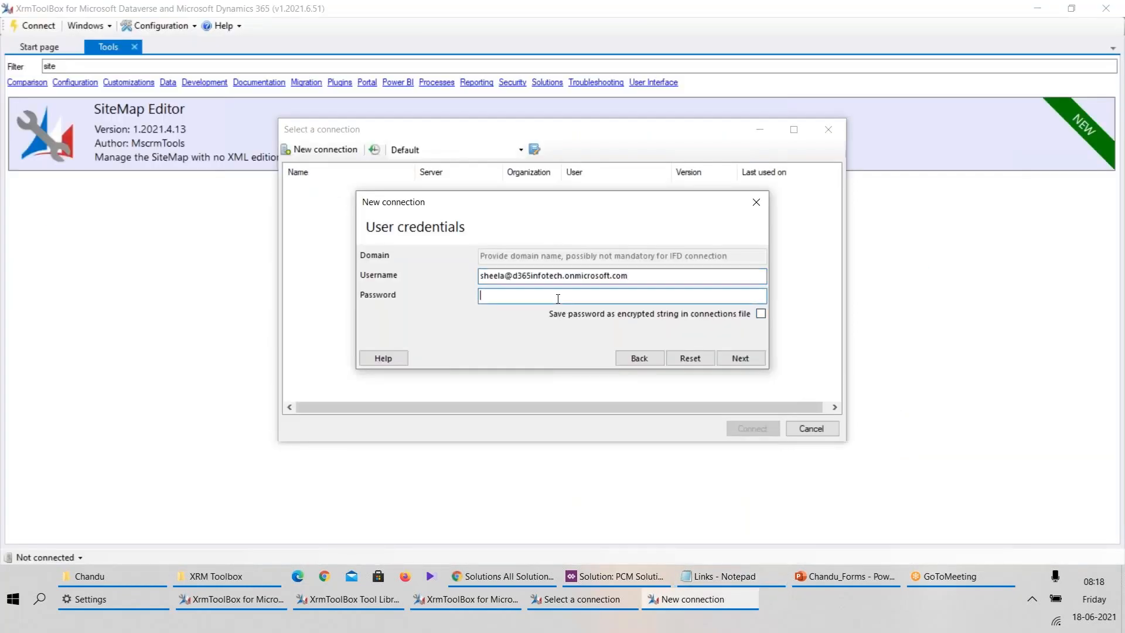
{"action": "key", "text": "ctrl+v"}
{"action": "left_click", "coordinate": [758, 359]}
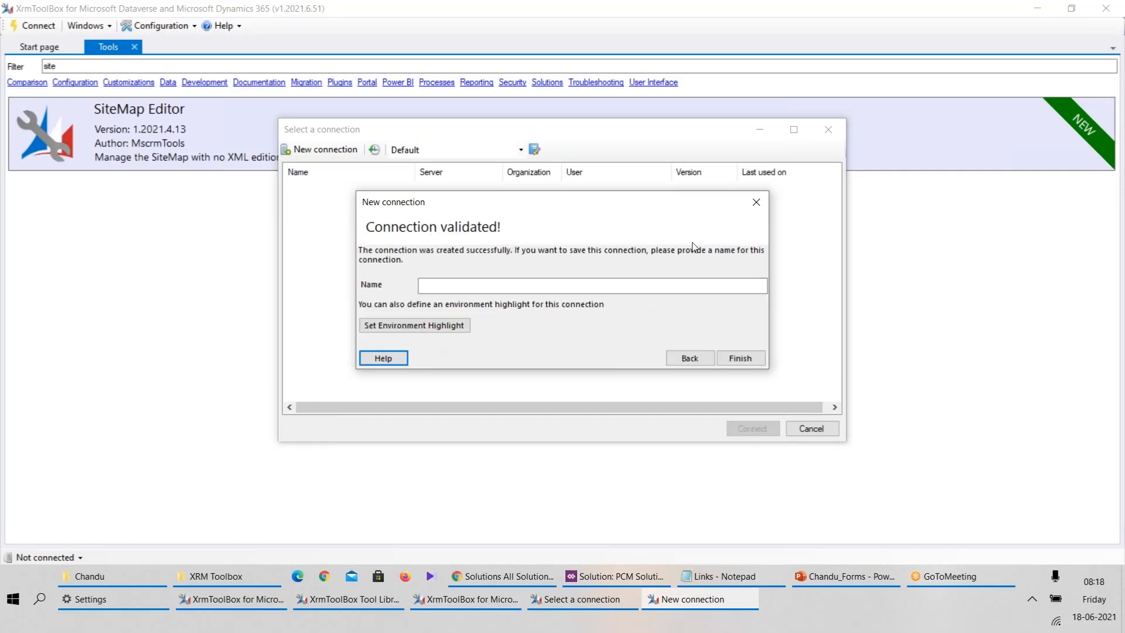
Name the validated connection D365 Dev Environment, checking the organization URL in Chrome, and finish the connection setup
{"action": "left_click", "coordinate": [509, 285]}
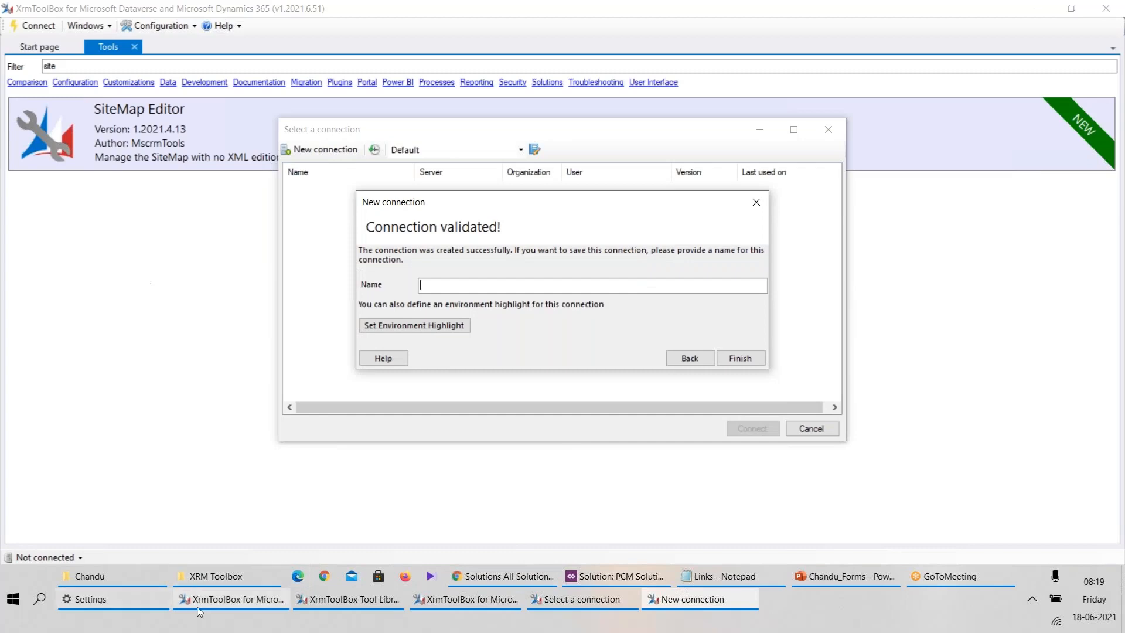
{"action": "left_click", "coordinate": [507, 582]}
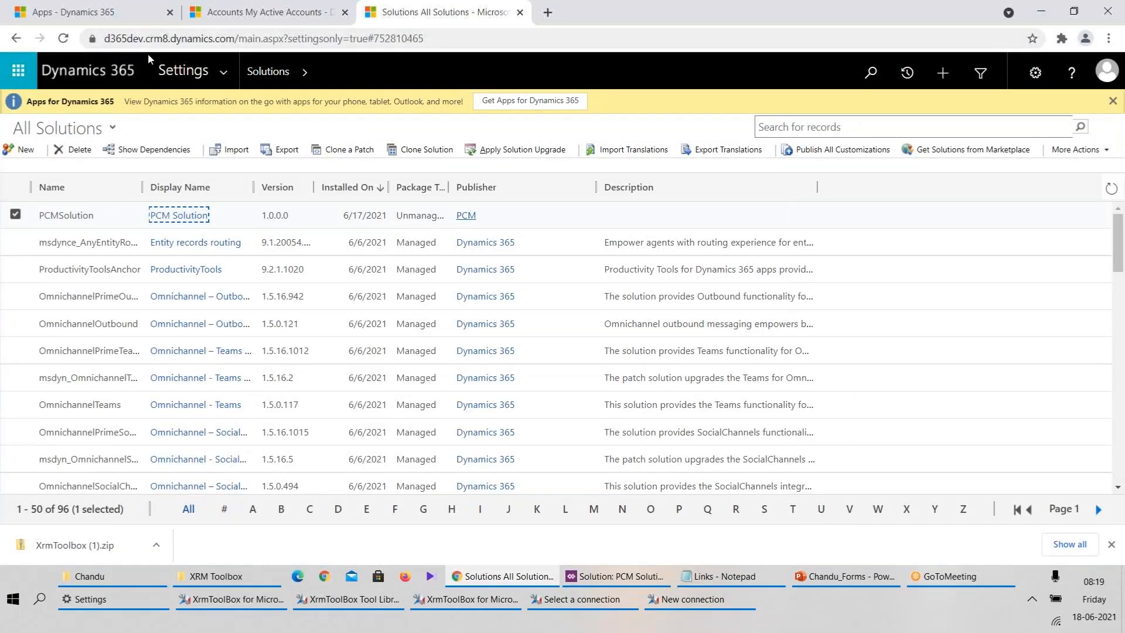
{"action": "key", "text": "alt+Tab"}
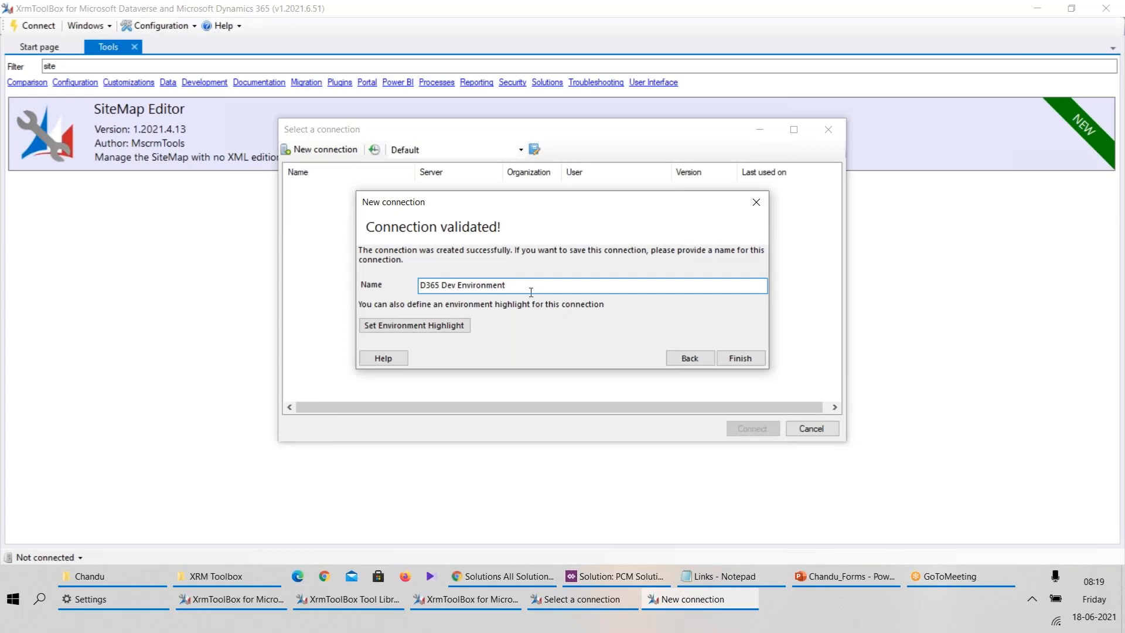
{"action": "left_click_drag", "start_coordinate": [531, 293], "coordinate": [361, 291]}
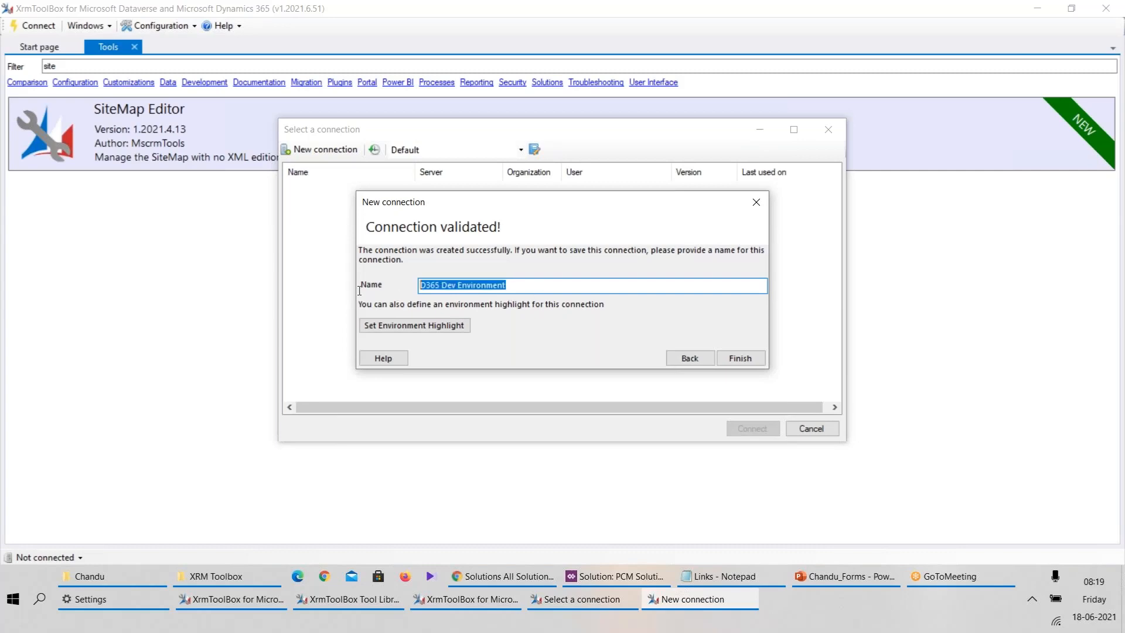
{"action": "left_click", "coordinate": [740, 359]}
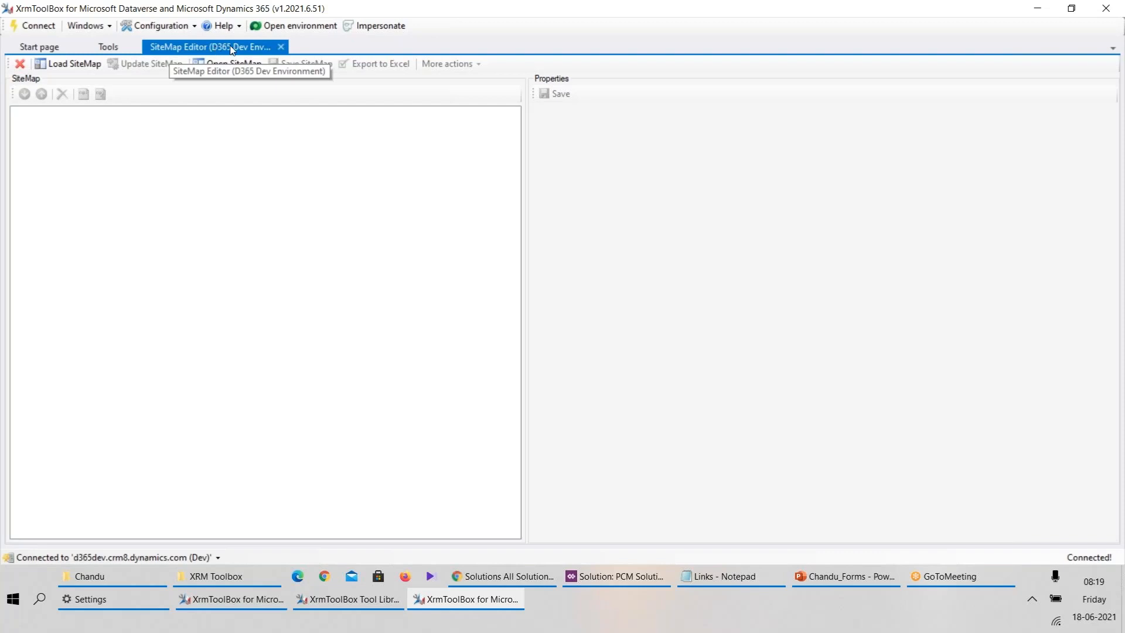
Open PCM Solution from the Dynamics 365 solutions list in Chrome, check its Site Map component, and return to the SiteMap Editor
{"action": "left_click", "coordinate": [80, 69]}
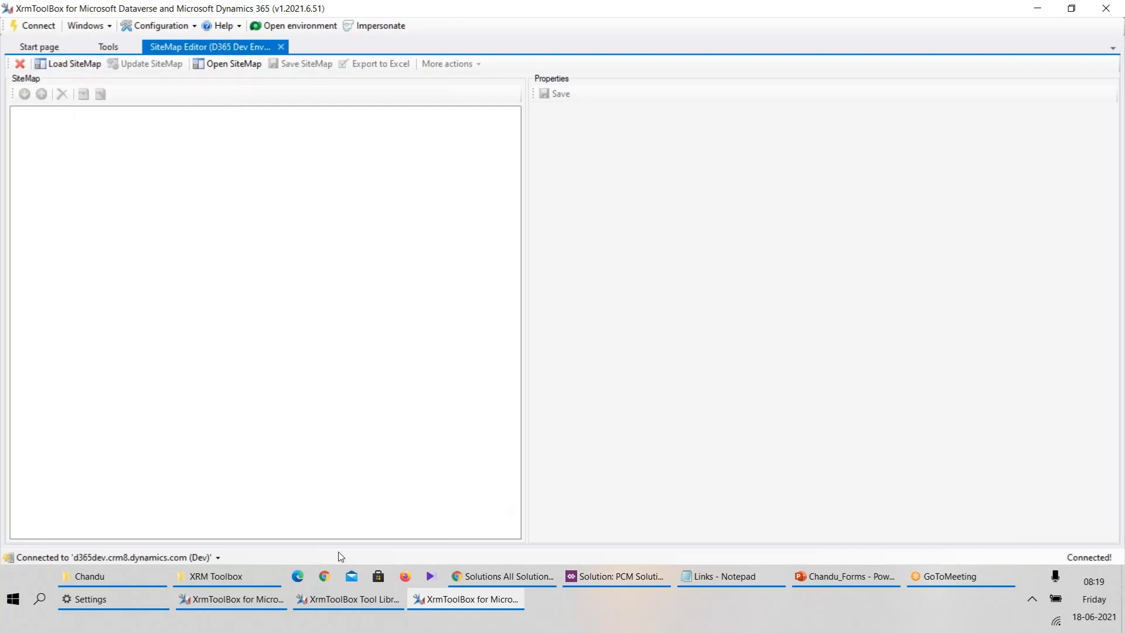
{"action": "left_click", "coordinate": [503, 575]}
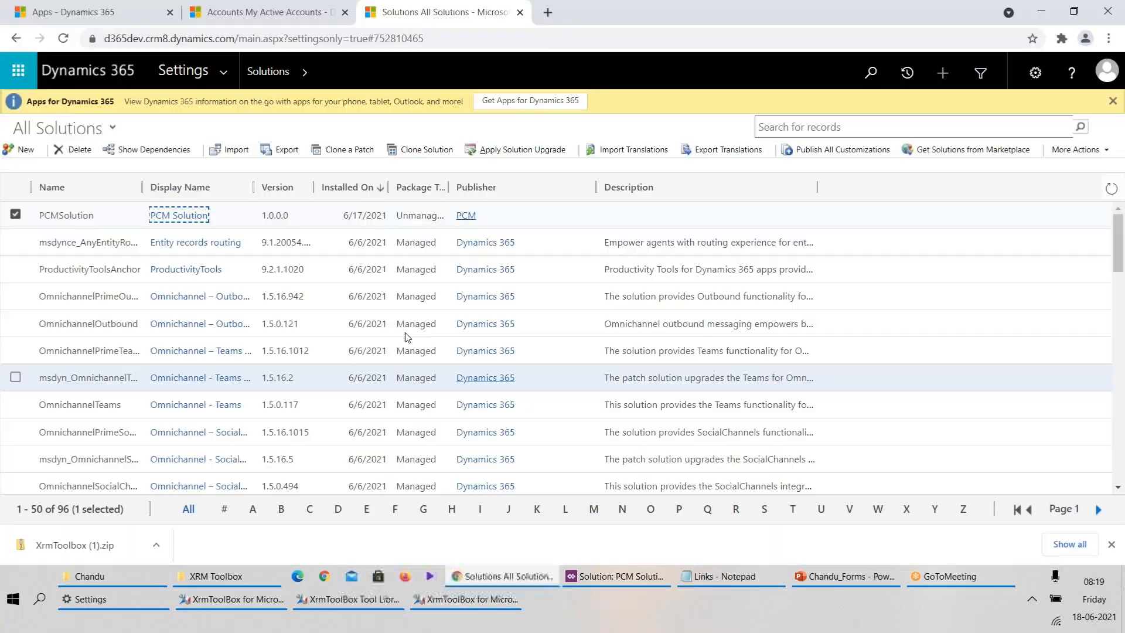
{"action": "left_click", "coordinate": [230, 221]}
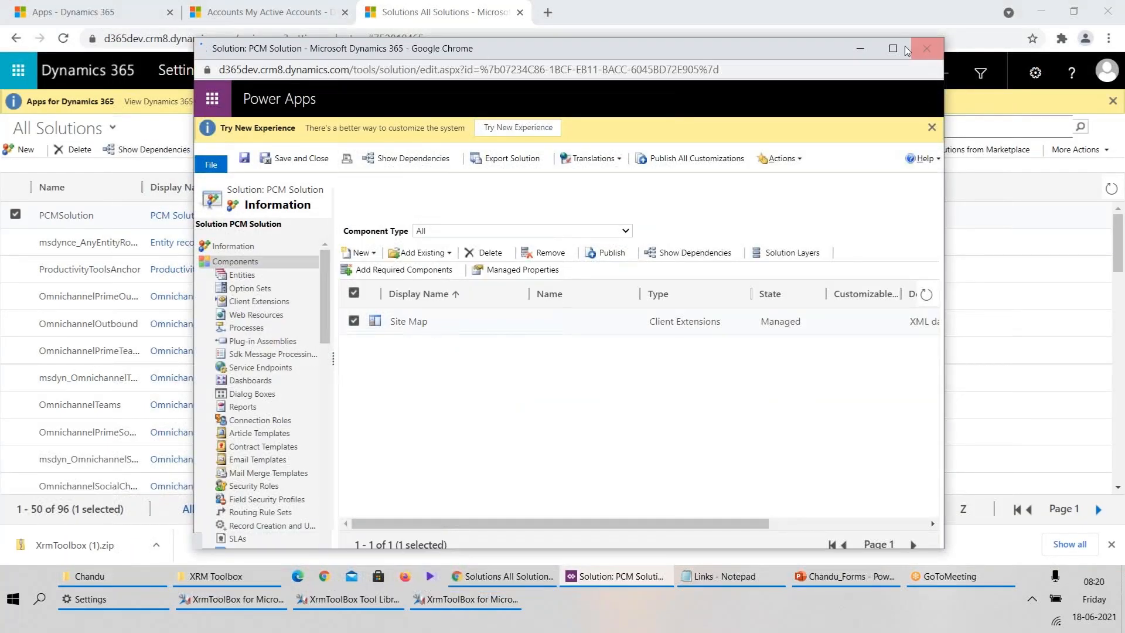
{"action": "left_click", "coordinate": [911, 49]}
{"action": "key", "text": "alt+Tab"}
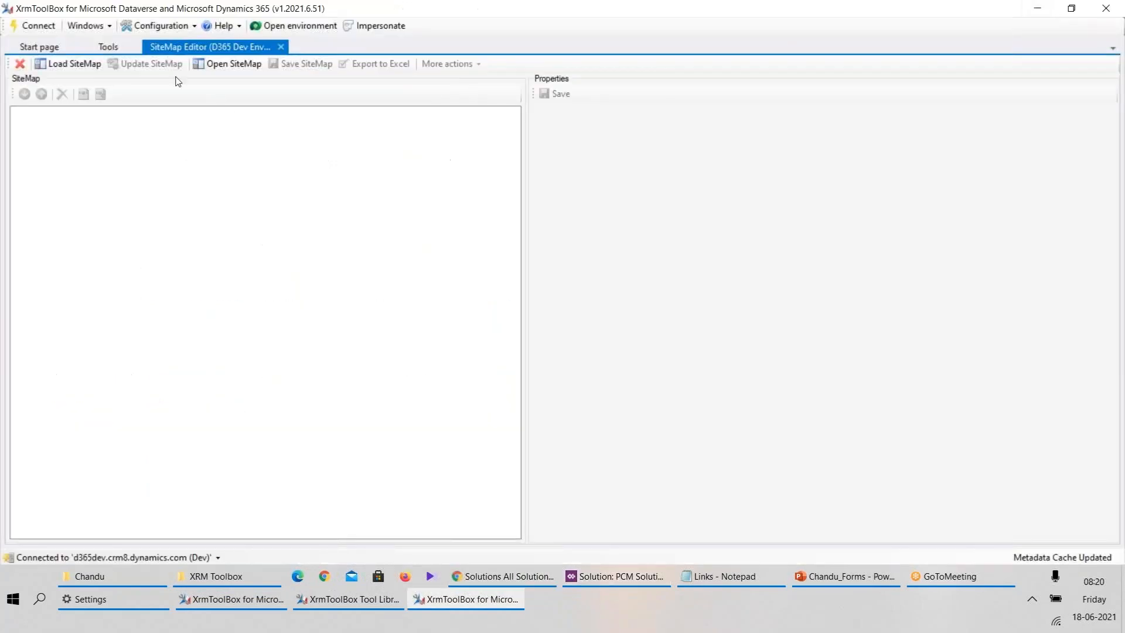
Start loading a site map from the connected environment and browse the available site maps
{"action": "left_click", "coordinate": [82, 67]}
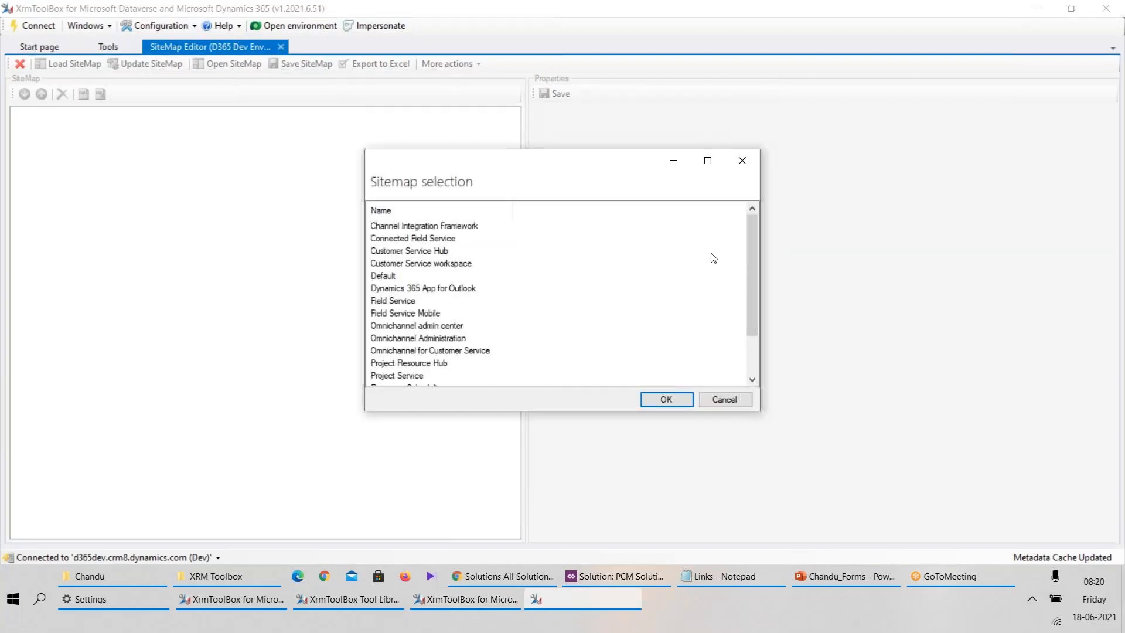
{"action": "left_click_drag", "start_coordinate": [751, 249], "coordinate": [792, 228]}
{"action": "left_click_drag", "start_coordinate": [747, 244], "coordinate": [582, 317]}
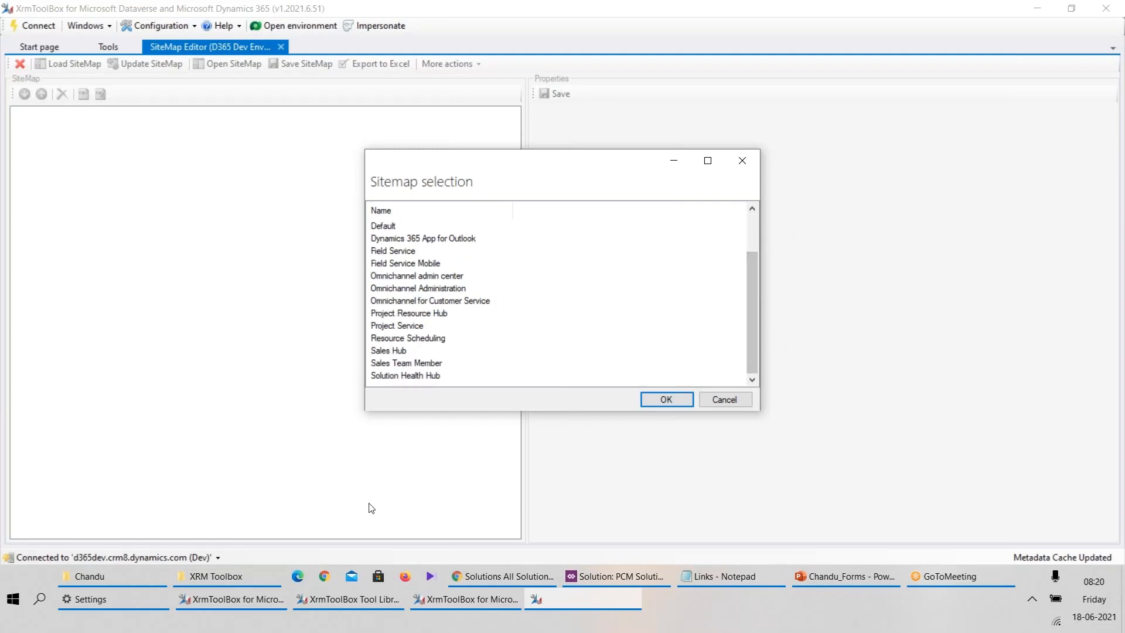
Compare the site map selection list with the published apps in Dynamics 365 in Chrome
{"action": "left_click", "coordinate": [480, 579]}
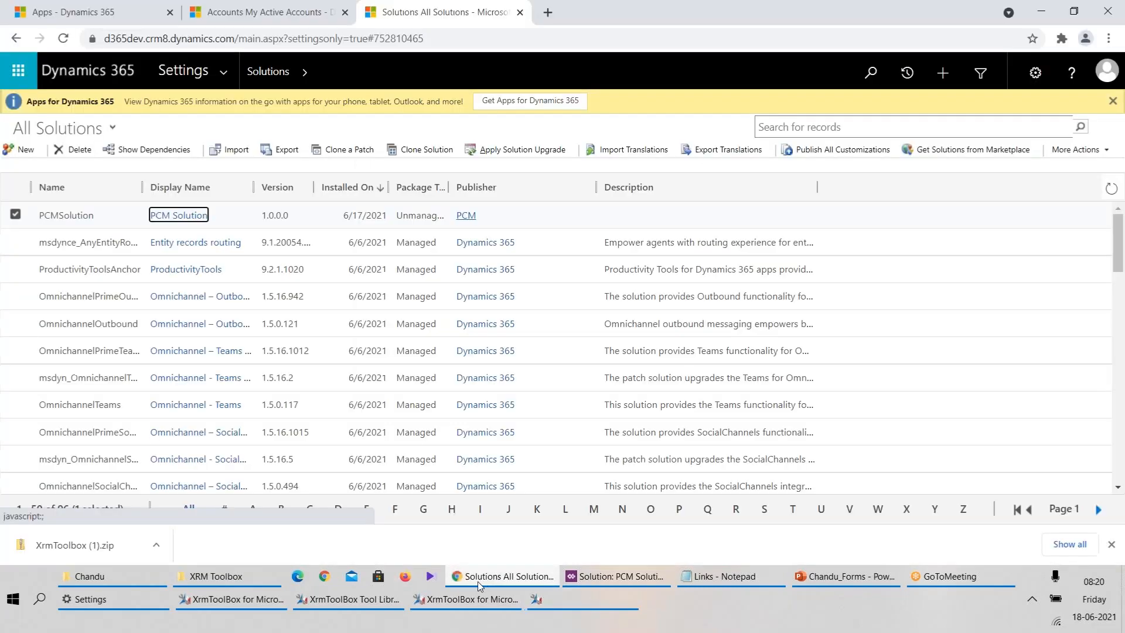
{"action": "left_click", "coordinate": [246, 12]}
{"action": "left_click", "coordinate": [186, 77]}
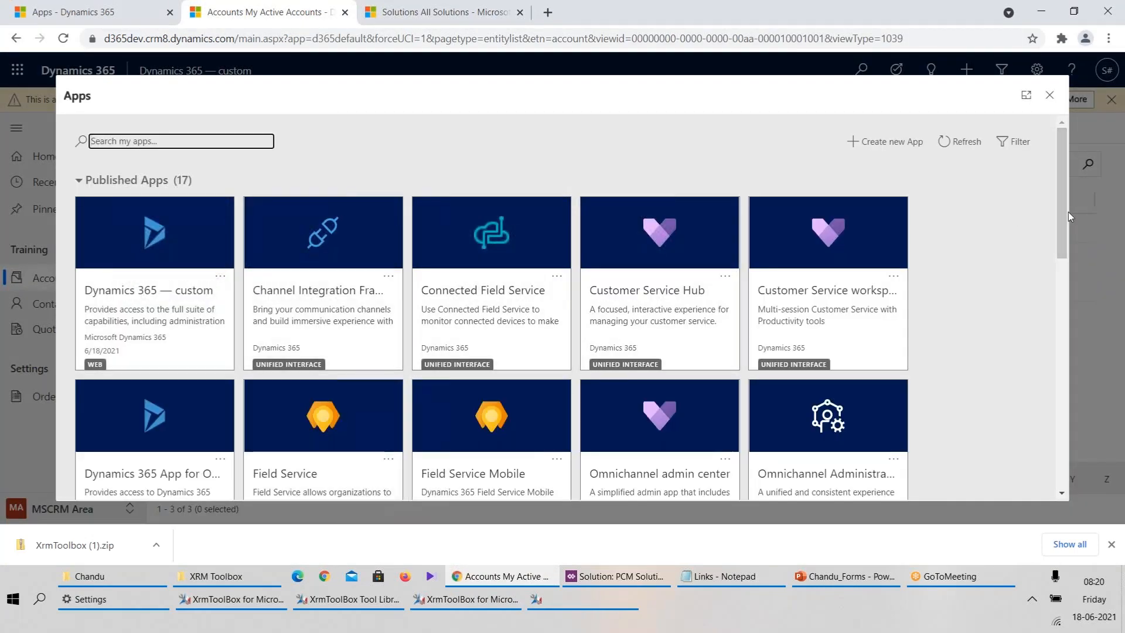
{"action": "left_click_drag", "start_coordinate": [1062, 212], "coordinate": [1096, 176]}
{"action": "key", "text": "alt+Tab"}
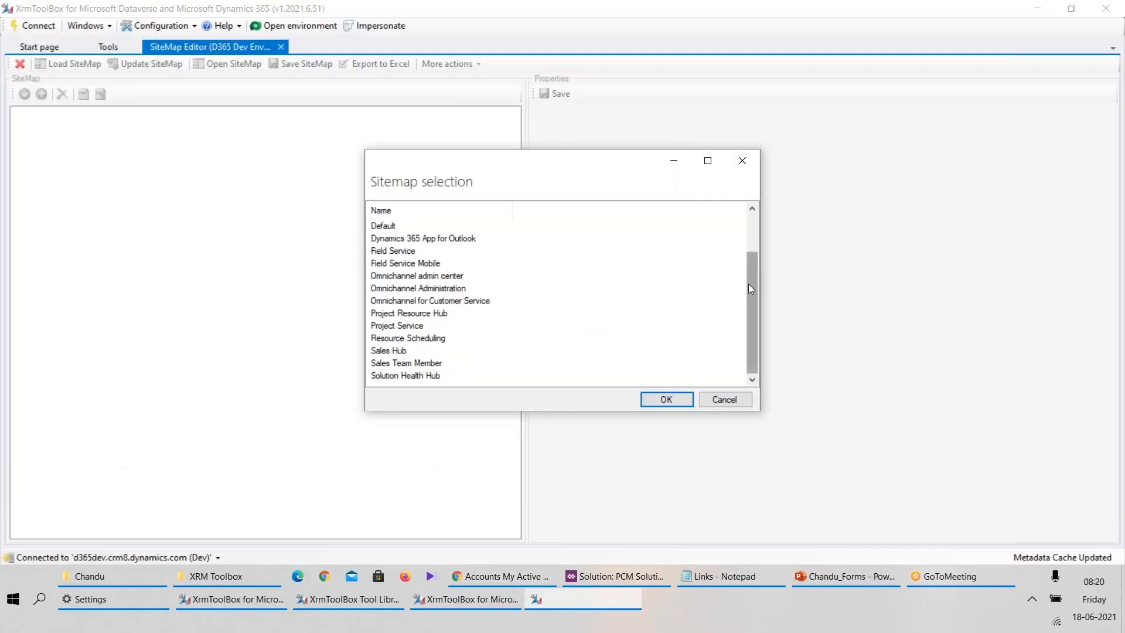
{"action": "left_click_drag", "start_coordinate": [748, 299], "coordinate": [738, 319]}
{"action": "left_click_drag", "start_coordinate": [745, 314], "coordinate": [747, 216]}
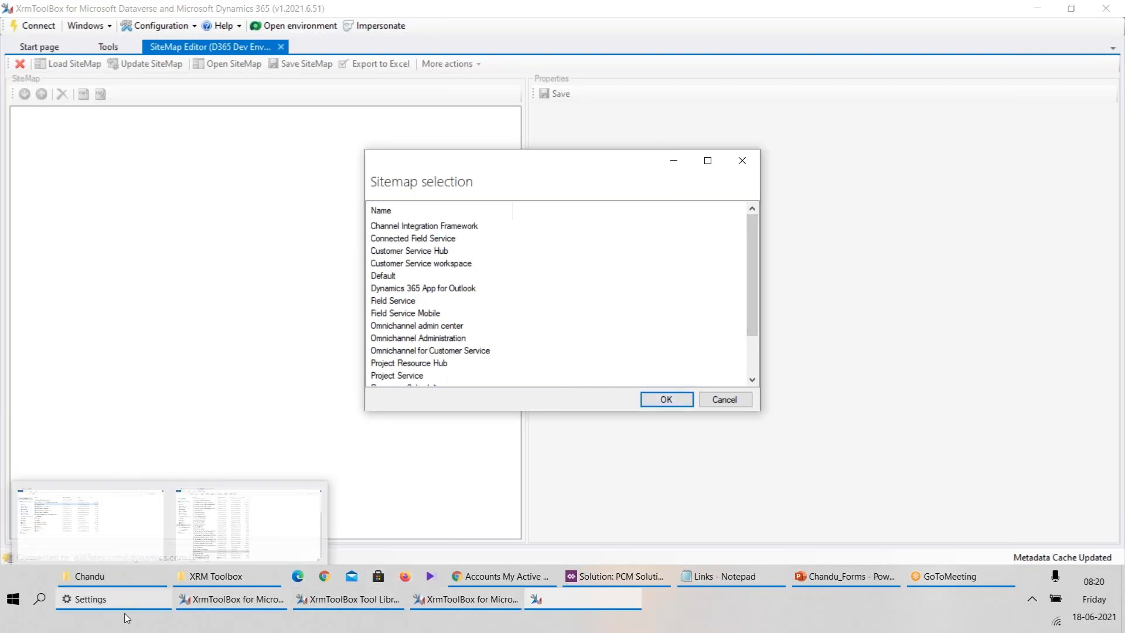
{"action": "left_click", "coordinate": [488, 580]}
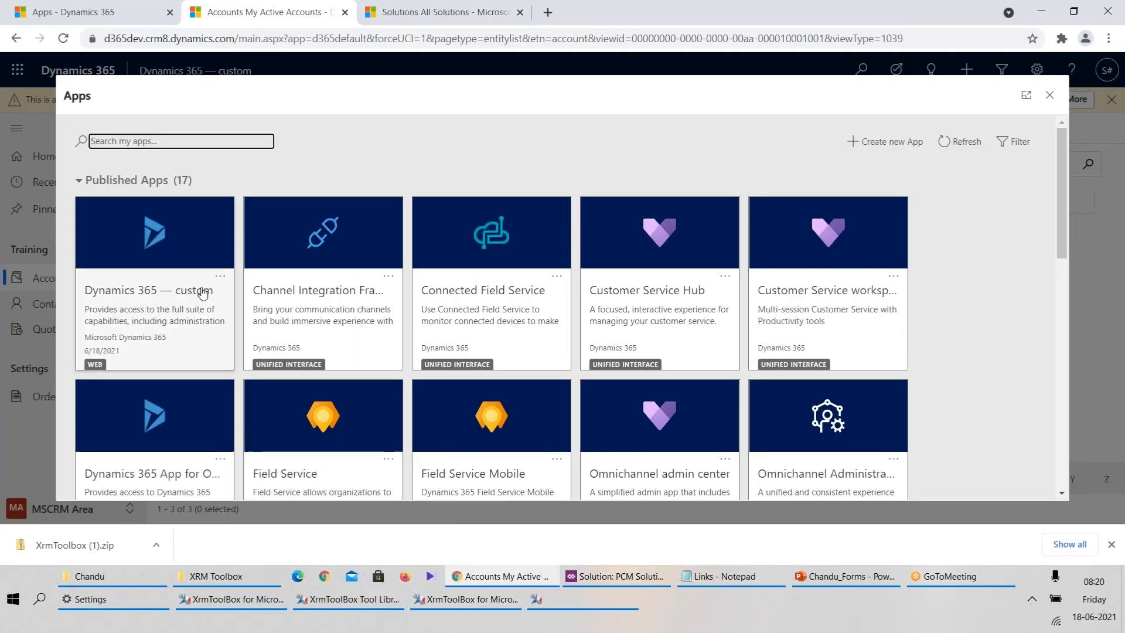
{"action": "key", "text": "alt+Tab"}
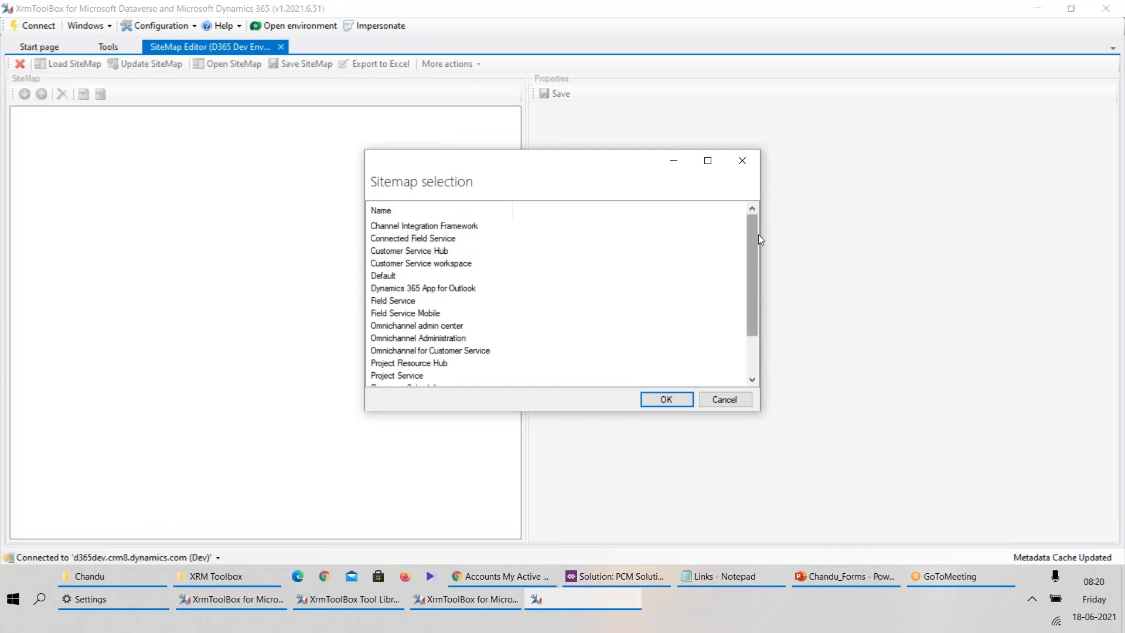
Load the Default site map into the SiteMap Editor
{"action": "mouse_move", "coordinate": [759, 268]}
{"action": "left_mouse_down"}
{"action": "mouse_move", "coordinate": [752, 335]}
{"action": "mouse_move", "coordinate": [753, 255]}
{"action": "left_mouse_up"}
{"action": "left_click", "coordinate": [414, 279]}
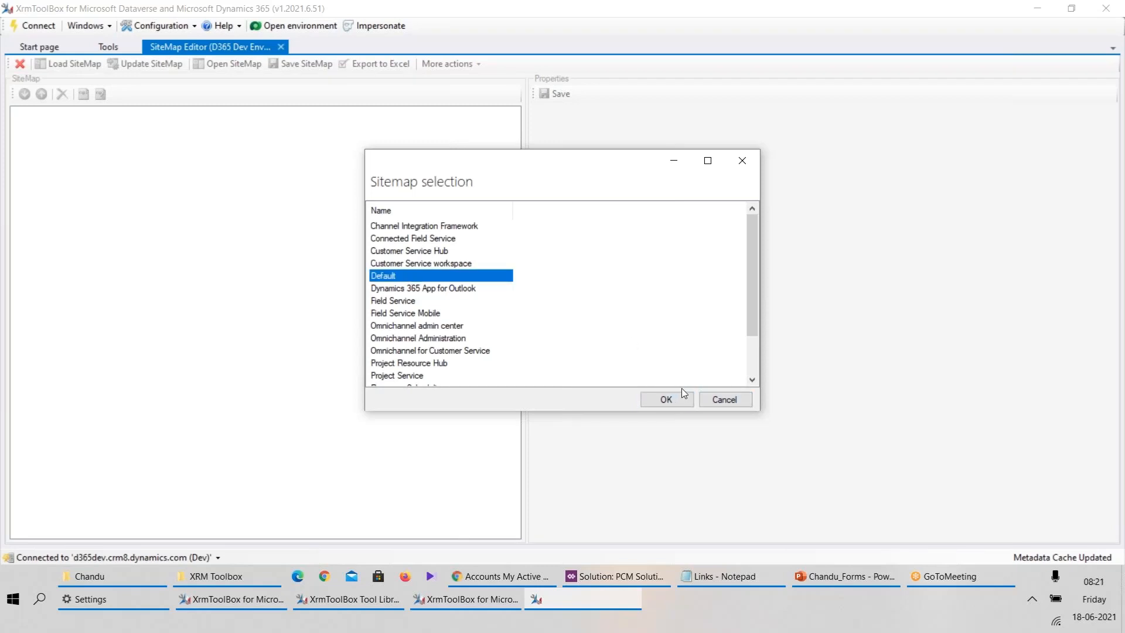
{"action": "left_click", "coordinate": [660, 399]}
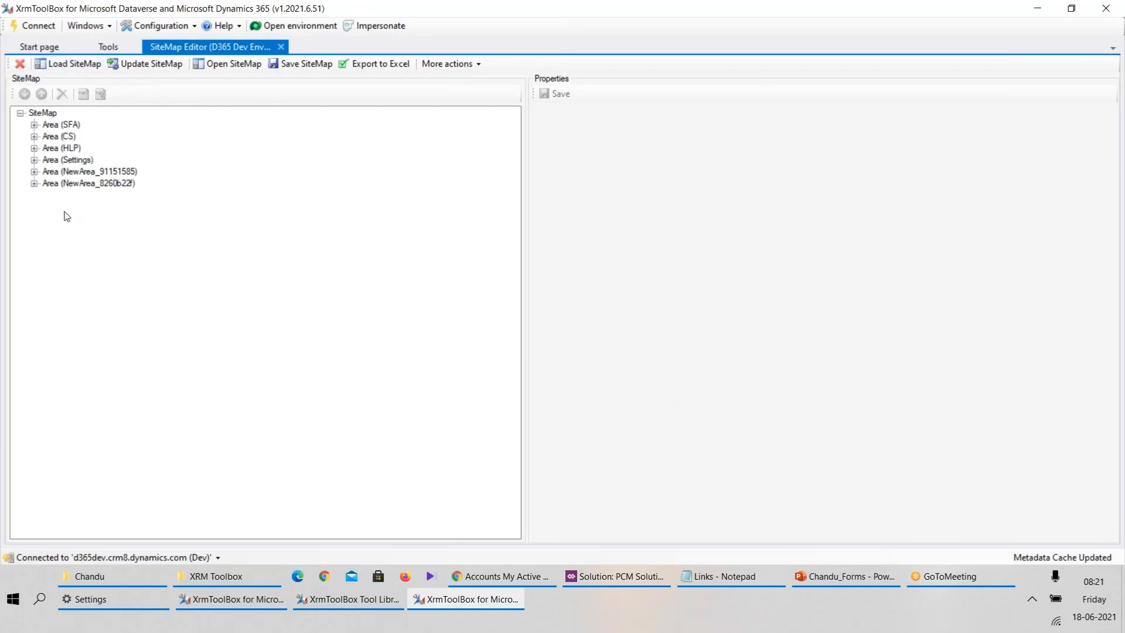
Switch to the Dynamics 365 — custom app in Chrome, review its list of areas, and keep MSCRM Area selected
{"action": "key", "text": "alt+Tab"}
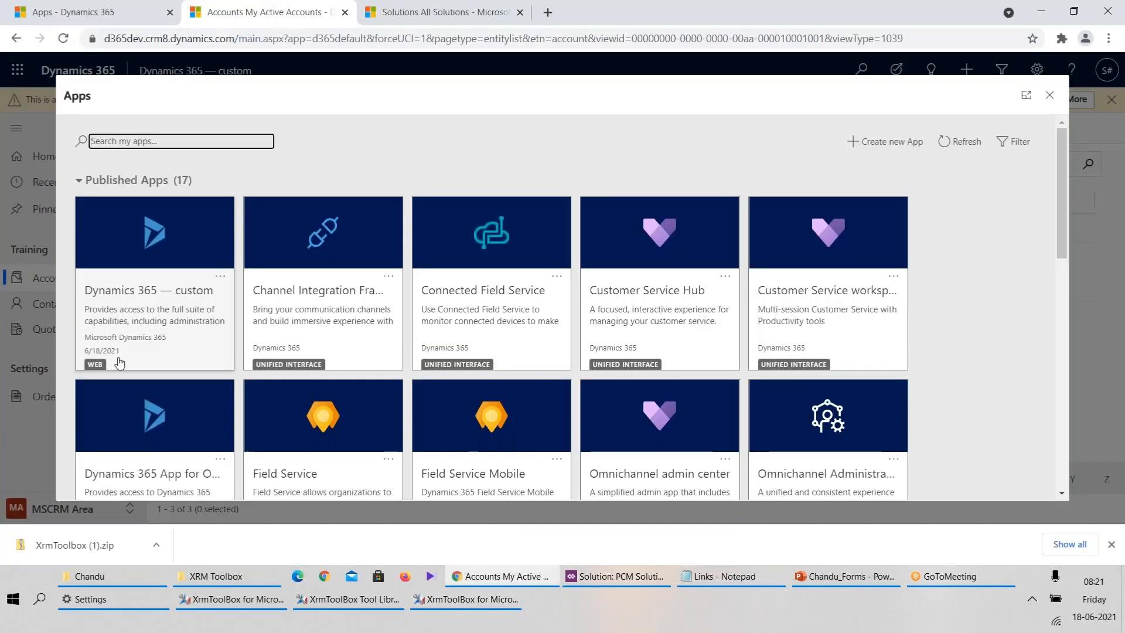
{"action": "left_click", "coordinate": [454, 4]}
{"action": "left_click", "coordinate": [76, 11]}
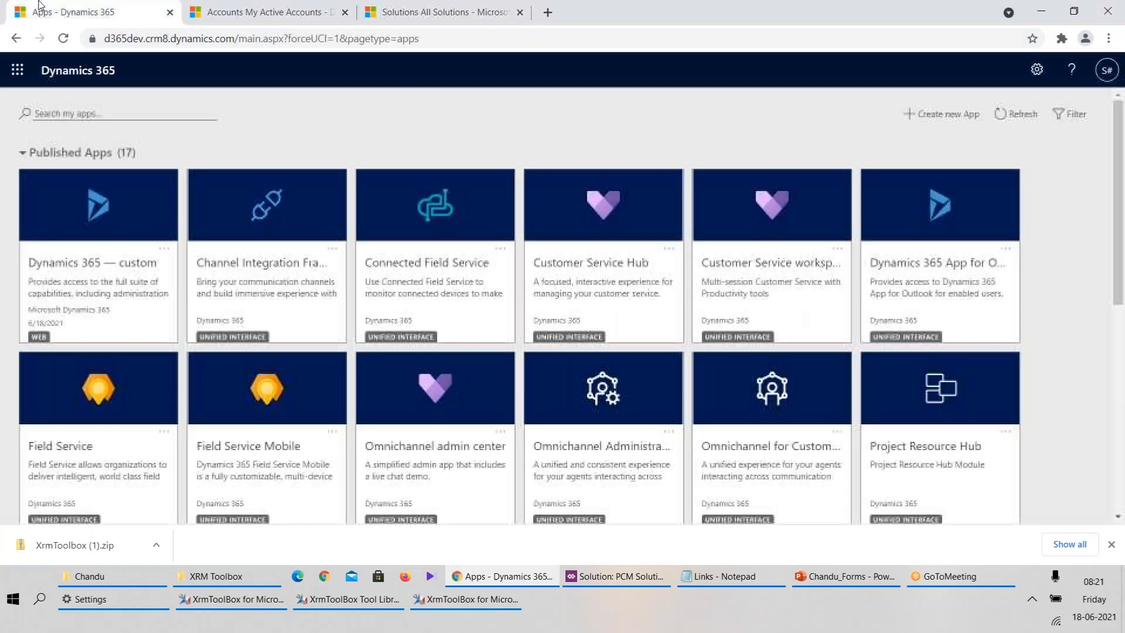
{"action": "left_click", "coordinate": [253, 13]}
{"action": "left_click", "coordinate": [1056, 93]}
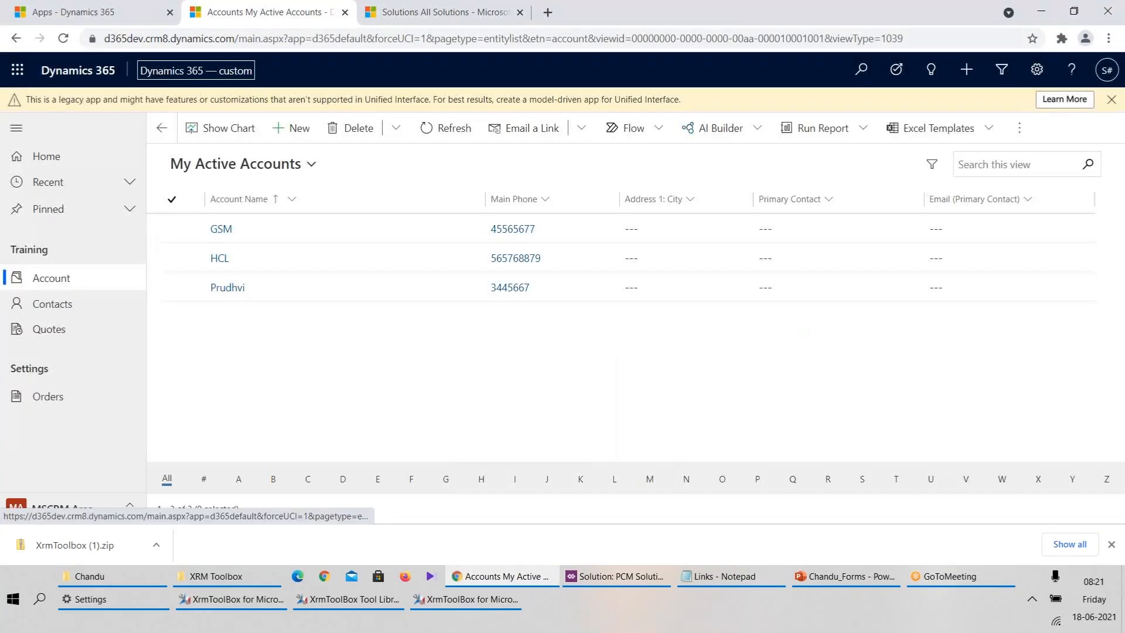
{"action": "left_click", "coordinate": [88, 509]}
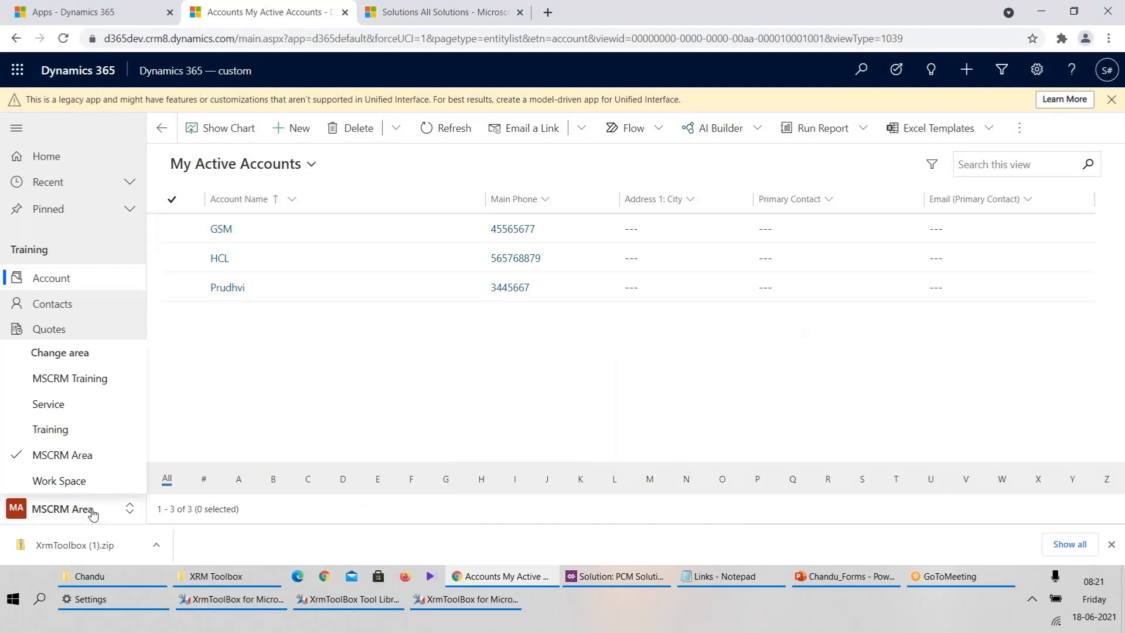
{"action": "left_click", "coordinate": [49, 458]}
Back in the SiteMap Editor, expand Area (NewArea_91151585) and view the title stored under its Titles node
{"action": "left_click", "coordinate": [467, 599]}
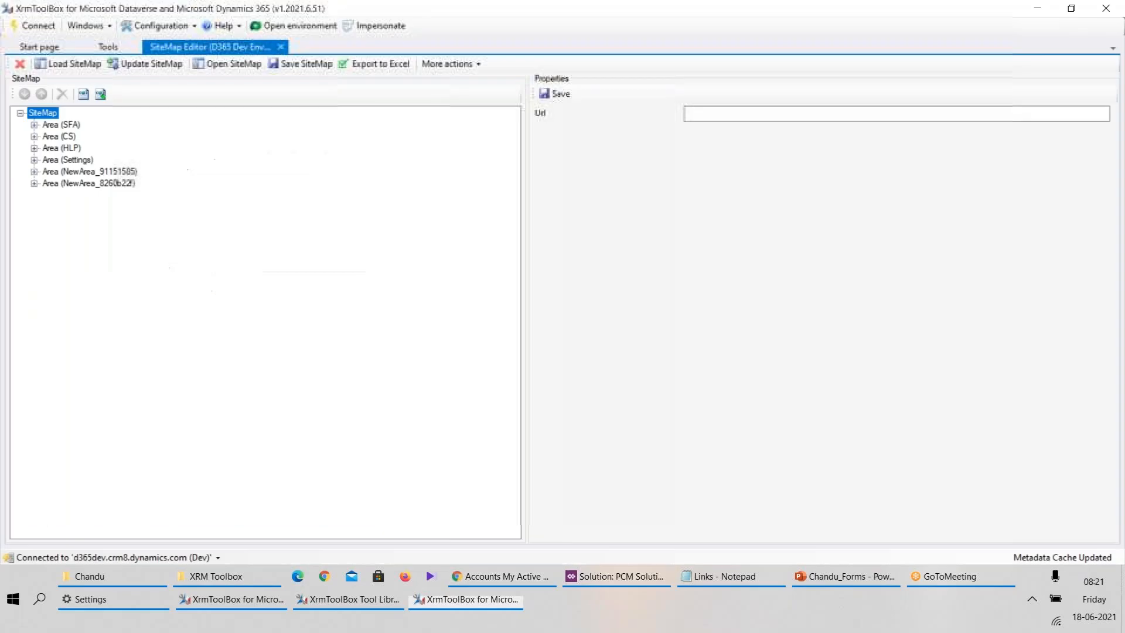
{"action": "left_click", "coordinate": [34, 171]}
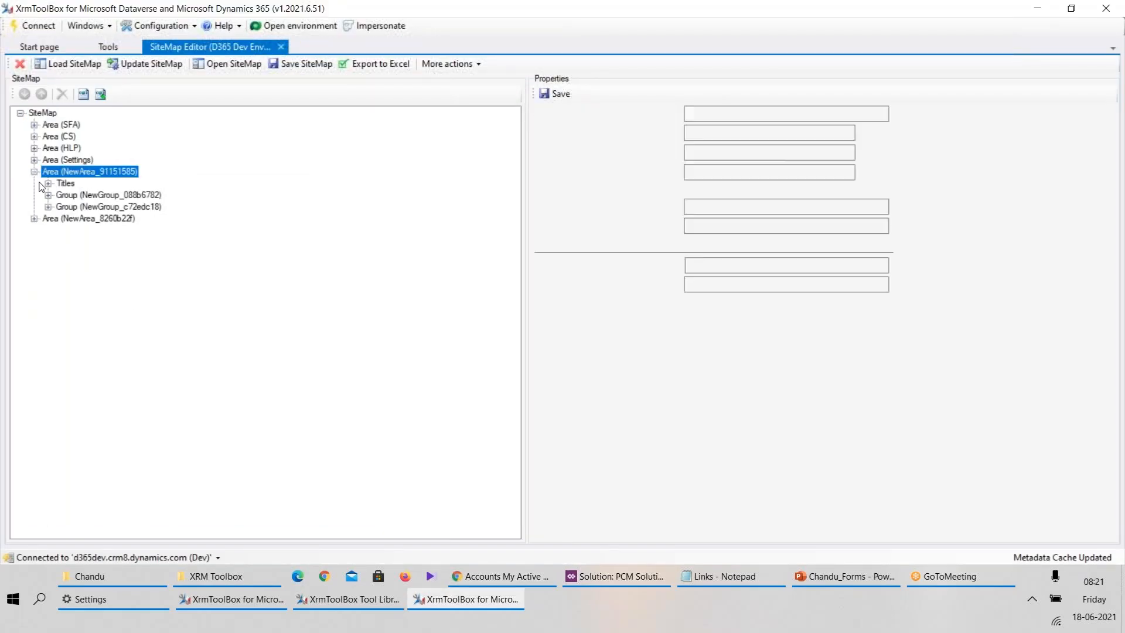
{"action": "left_click", "coordinate": [48, 182]}
{"action": "left_click", "coordinate": [105, 195]}
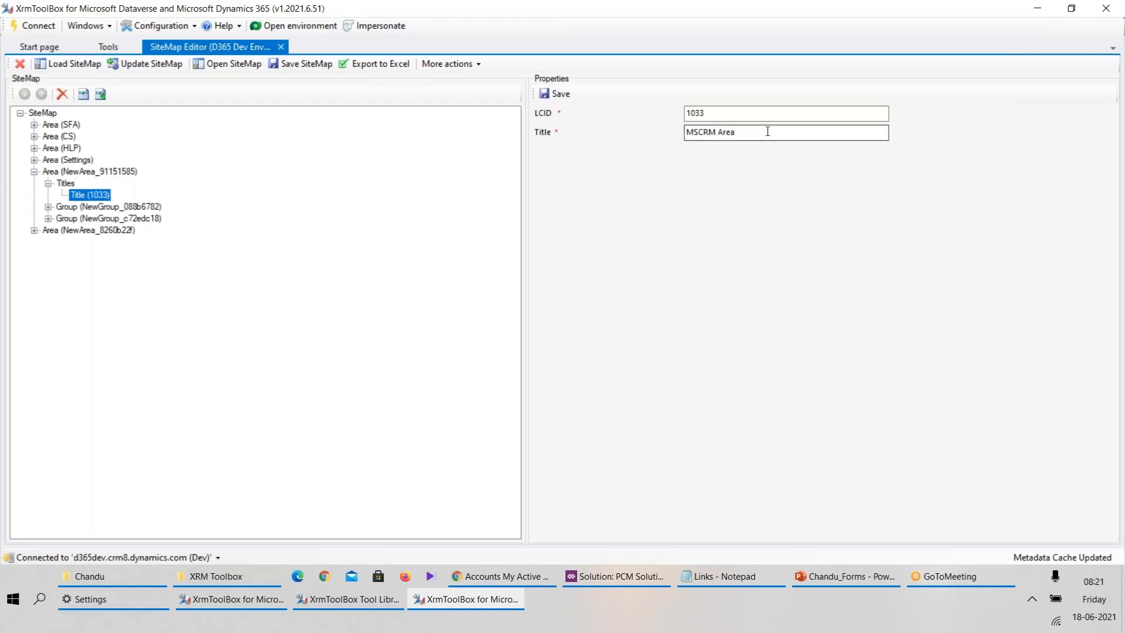
{"action": "left_click_drag", "start_coordinate": [768, 131], "coordinate": [686, 134]}
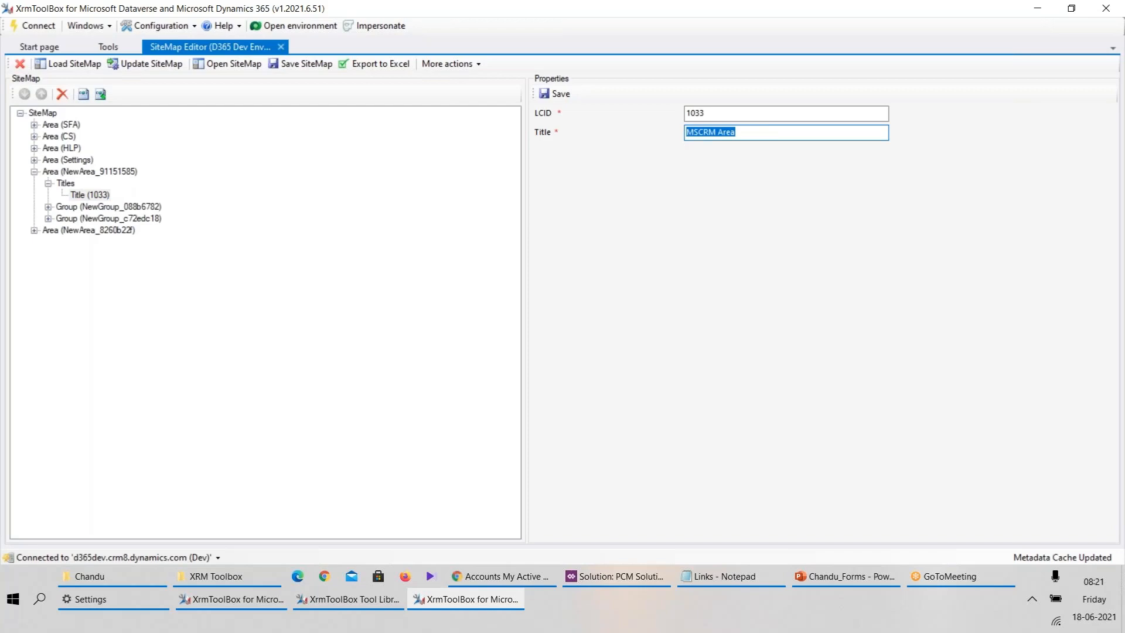
Expand Group (NewGroup_088b6782), view its title, and compare it with the Training group in the Dynamics 365 app's navigation
{"action": "key", "text": "alt+Tab"}
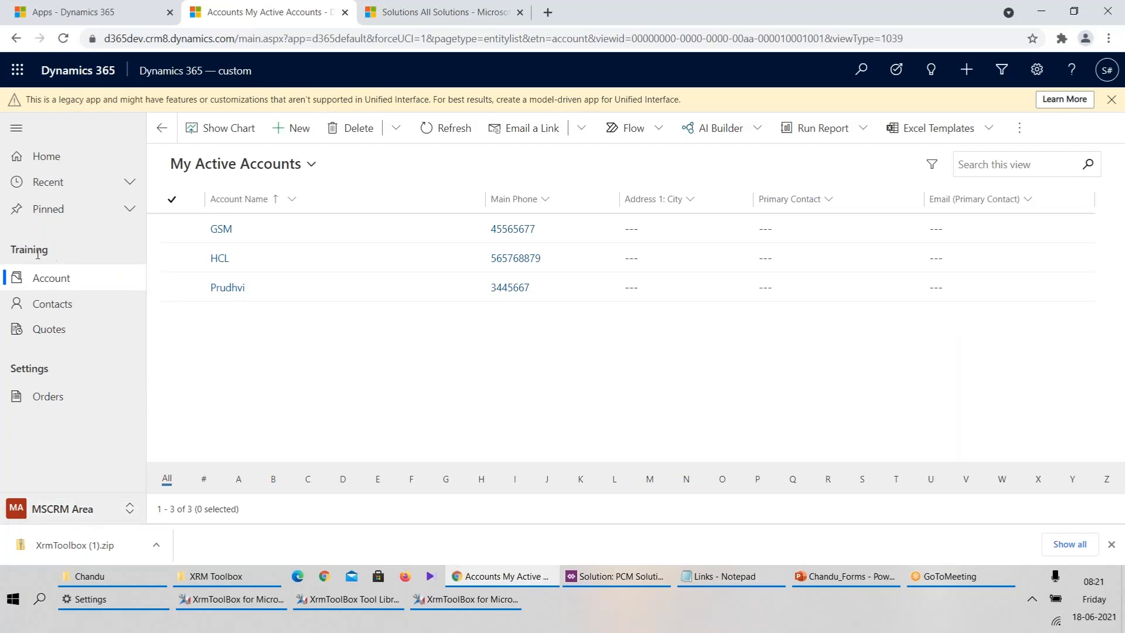
{"action": "key", "text": "alt+Tab"}
{"action": "left_click", "coordinate": [49, 208]}
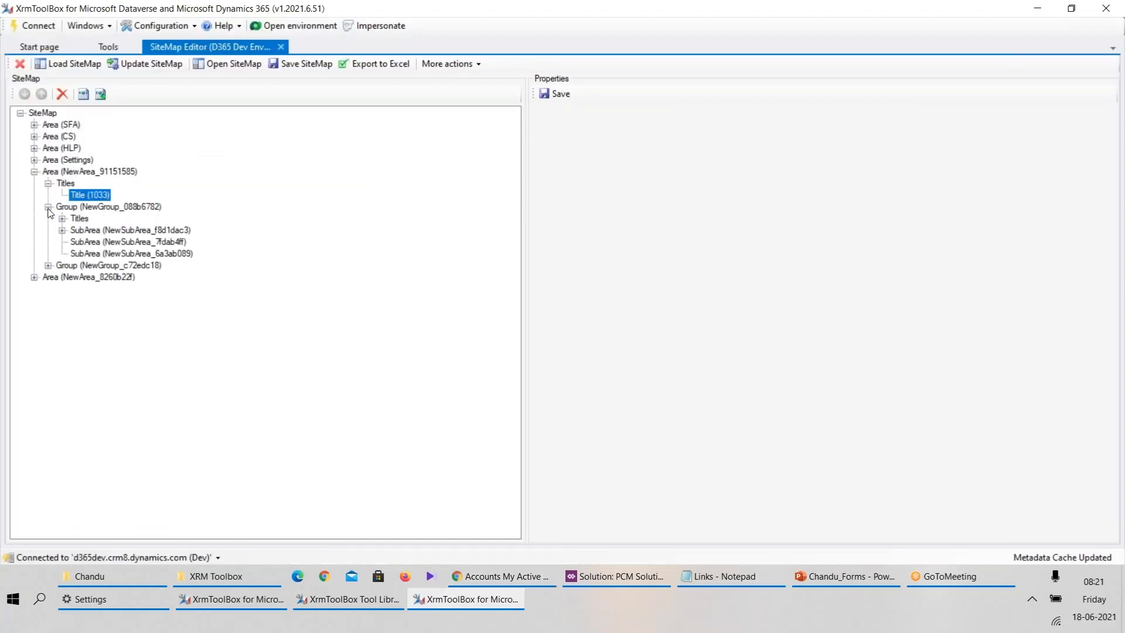
{"action": "left_click", "coordinate": [61, 220]}
{"action": "left_click", "coordinate": [88, 229]}
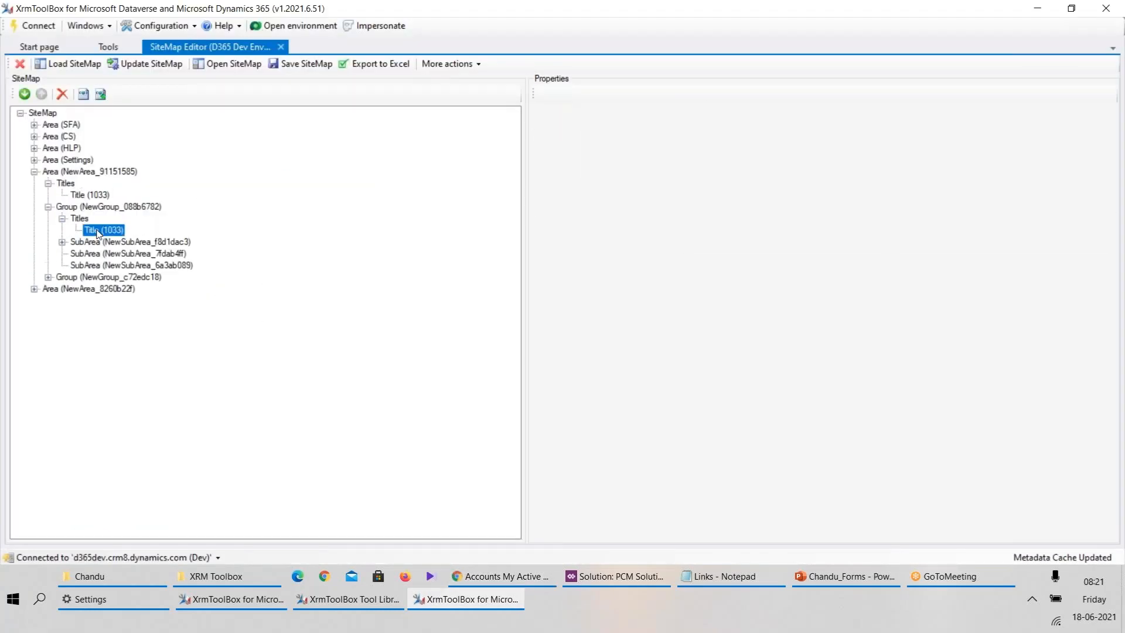
{"action": "key", "text": "alt+Tab"}
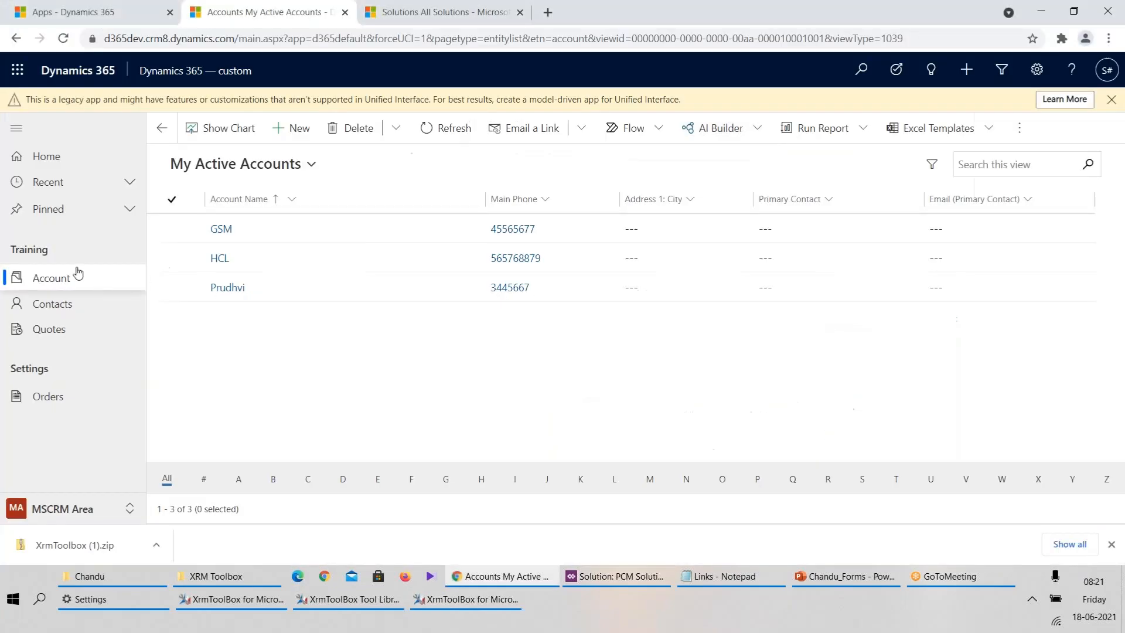
{"action": "key", "text": "alt+Tab"}
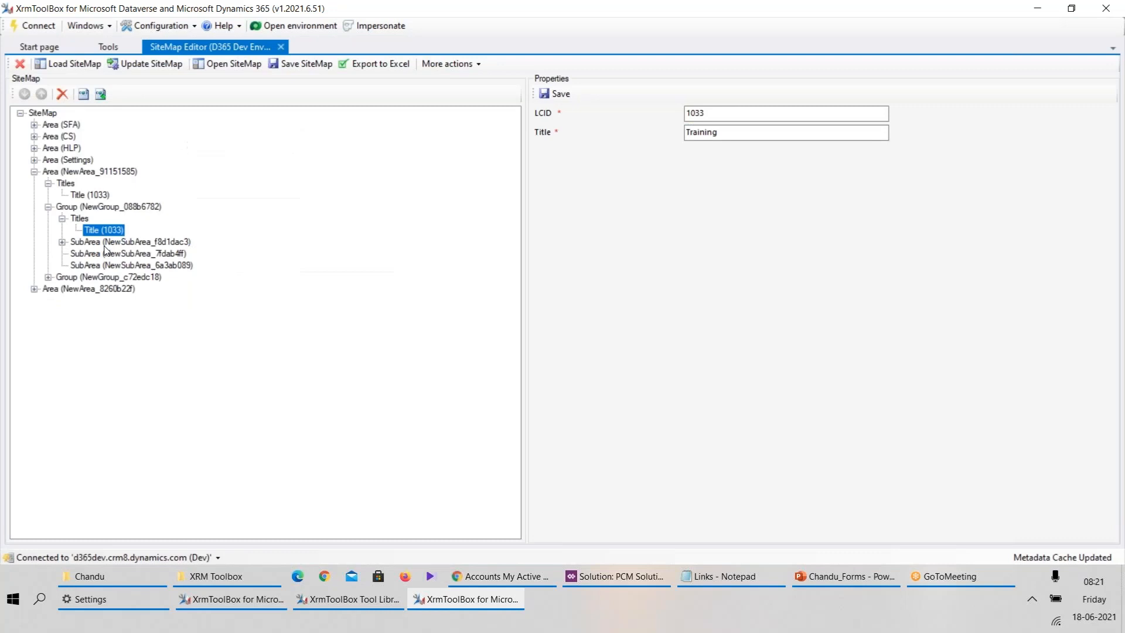
Inspect the group's first two subareas and compare them with the Account and Contacts entries in the Dynamics 365 app
{"action": "left_click", "coordinate": [124, 244]}
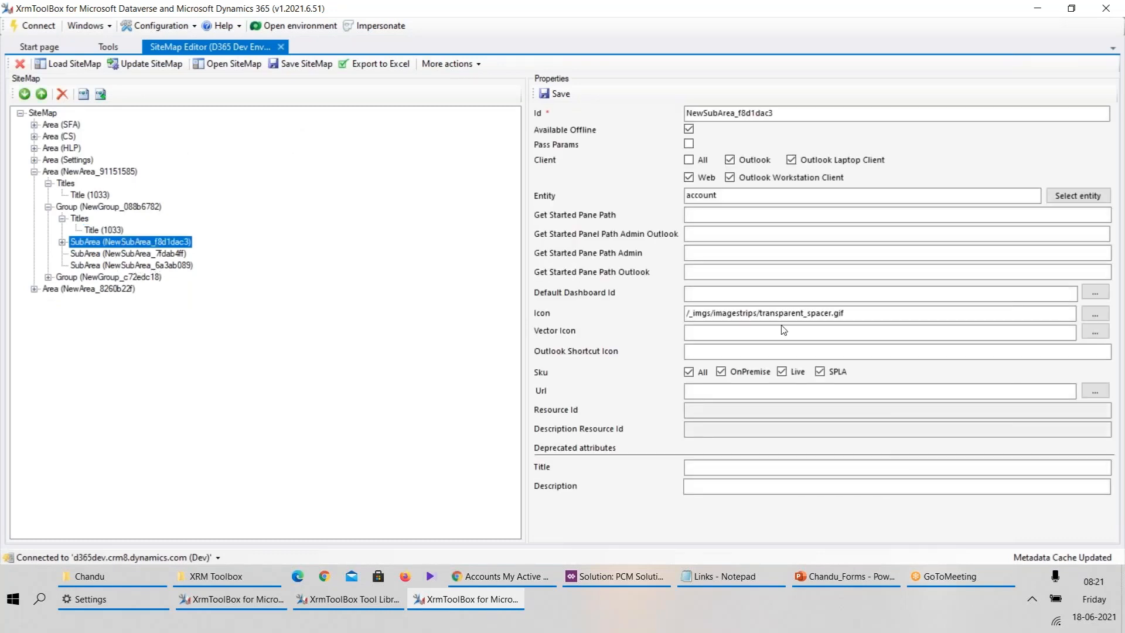
{"action": "left_click", "coordinate": [126, 256]}
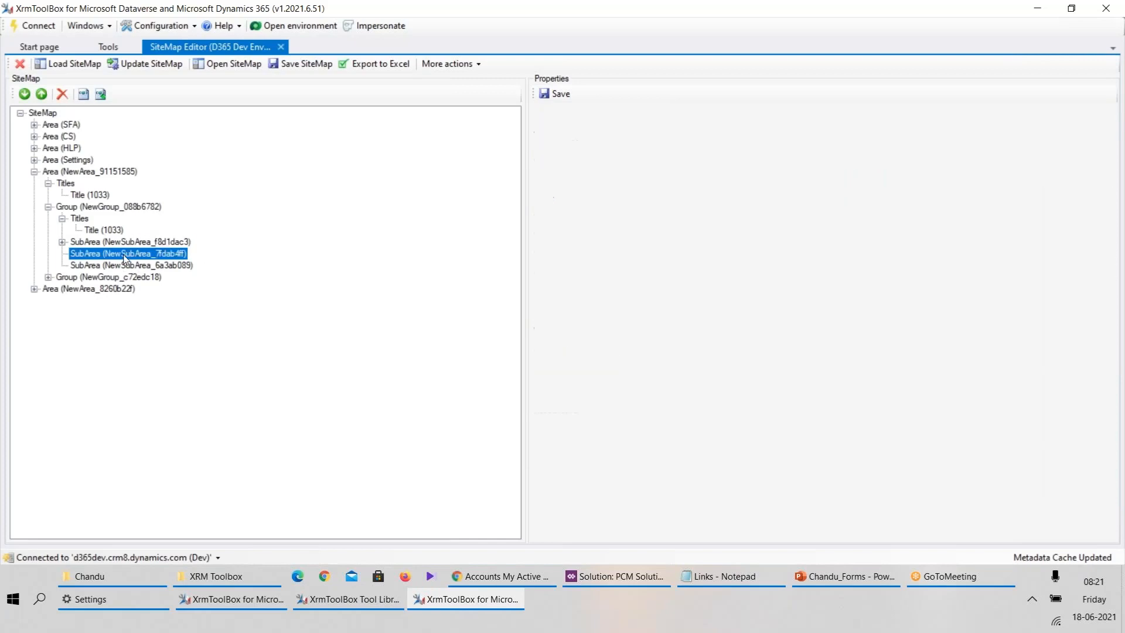
{"action": "key", "text": "alt+Tab"}
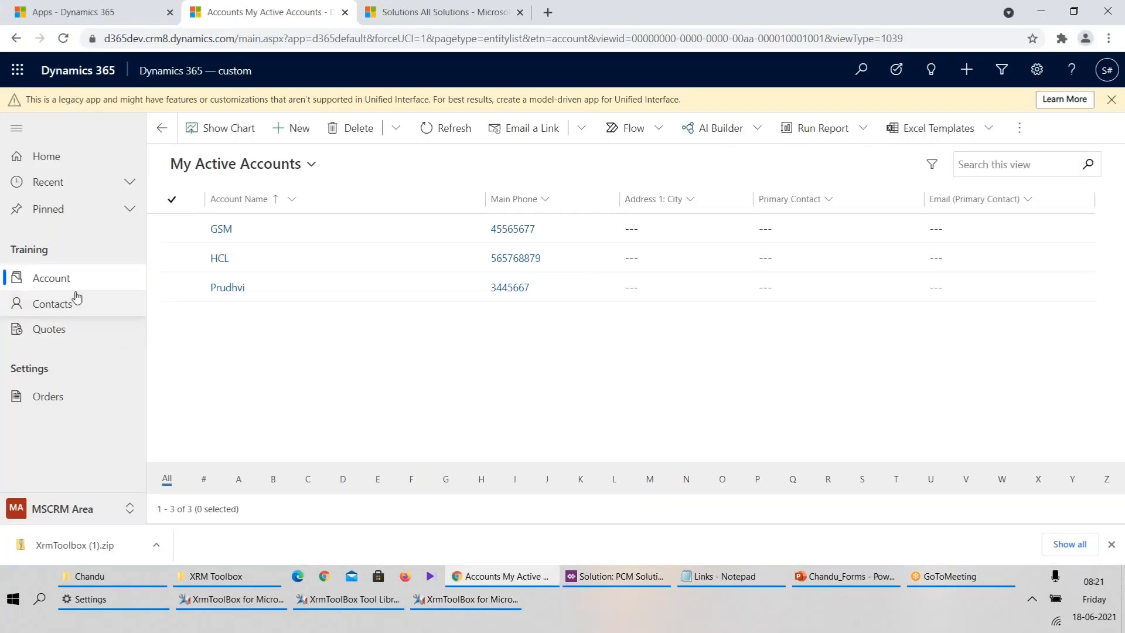
In the SiteMap Editor, inspect SubArea (NewSubArea_6a3ab089) and compare it with the Quotes entry in the Dynamics 365 app
{"action": "key", "text": "alt+Tab"}
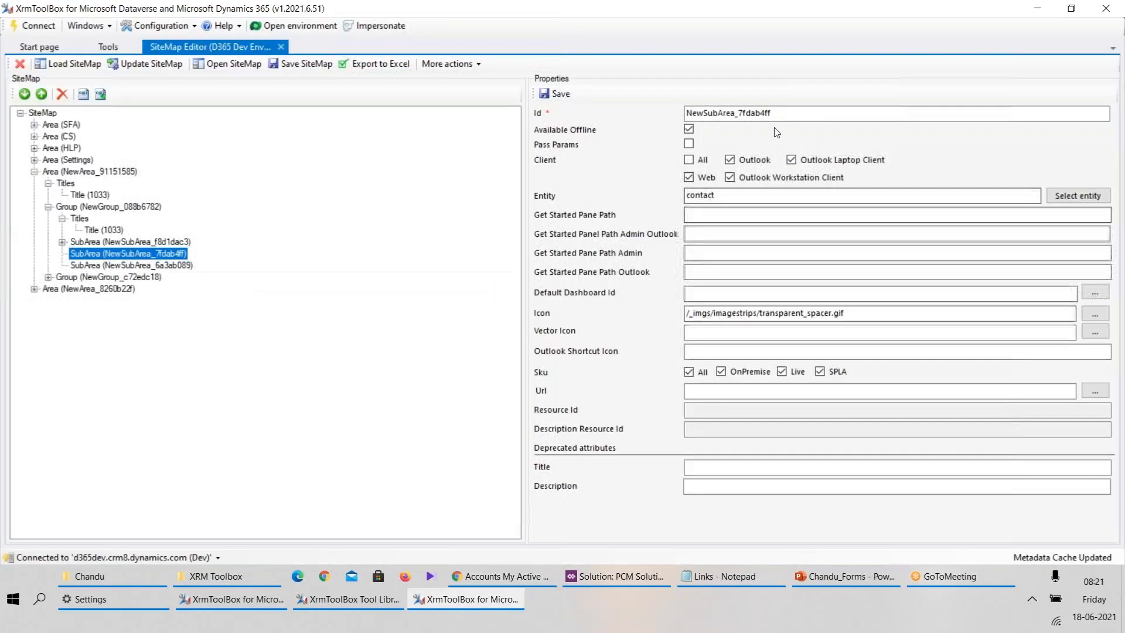
{"action": "key", "text": "Down"}
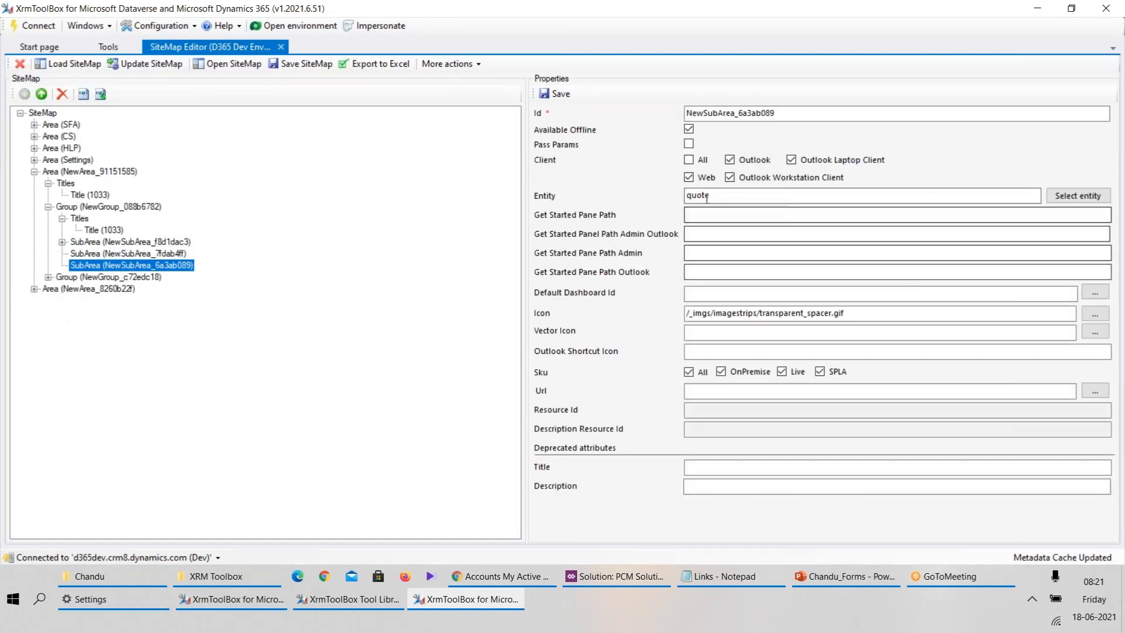
{"action": "left_click", "coordinate": [84, 278]}
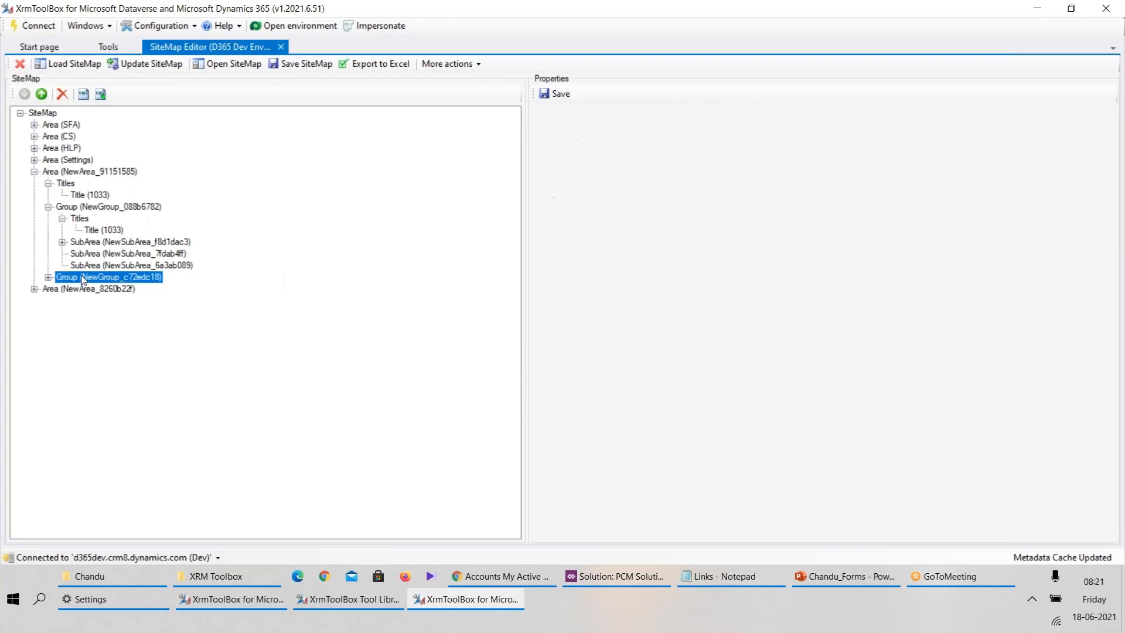
{"action": "key", "text": "alt+Tab"}
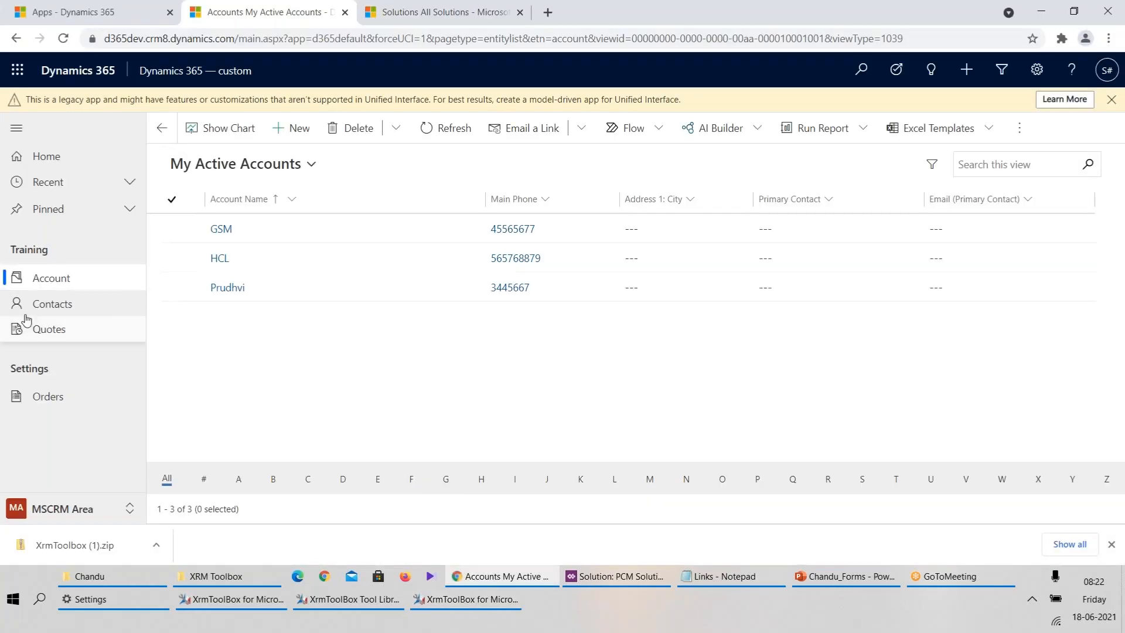
{"action": "key", "text": "alt+Tab"}
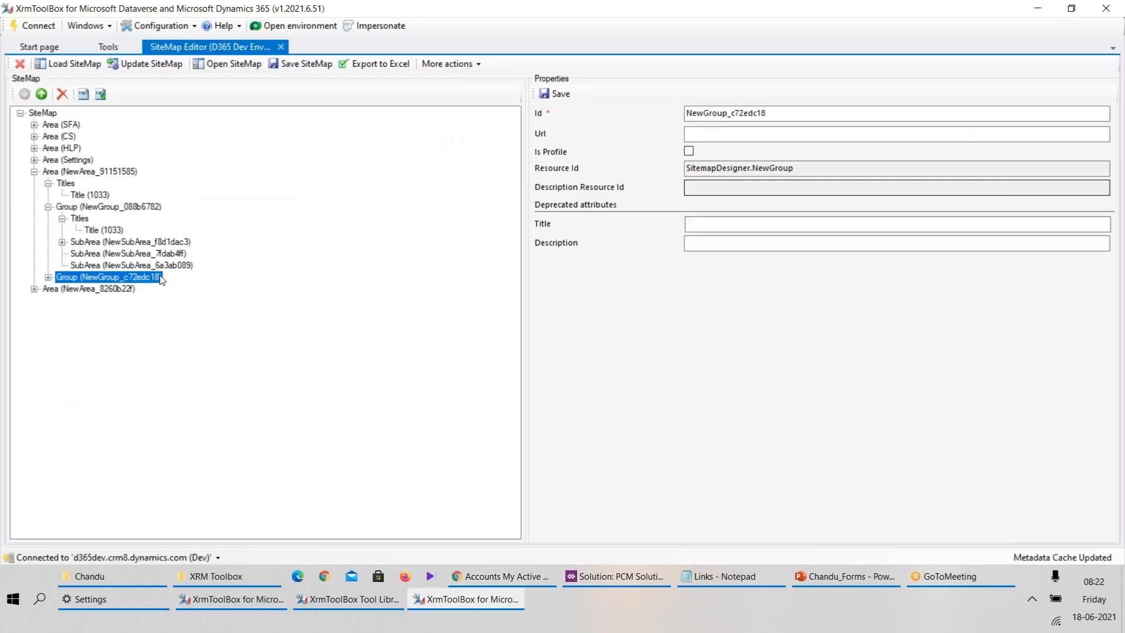
Expand Group (NewGroup_c72edc18), view its title, and compare it with the second group heading in the Dynamics 365 app's navigation
{"action": "left_click", "coordinate": [49, 280]}
{"action": "left_click", "coordinate": [89, 301]}
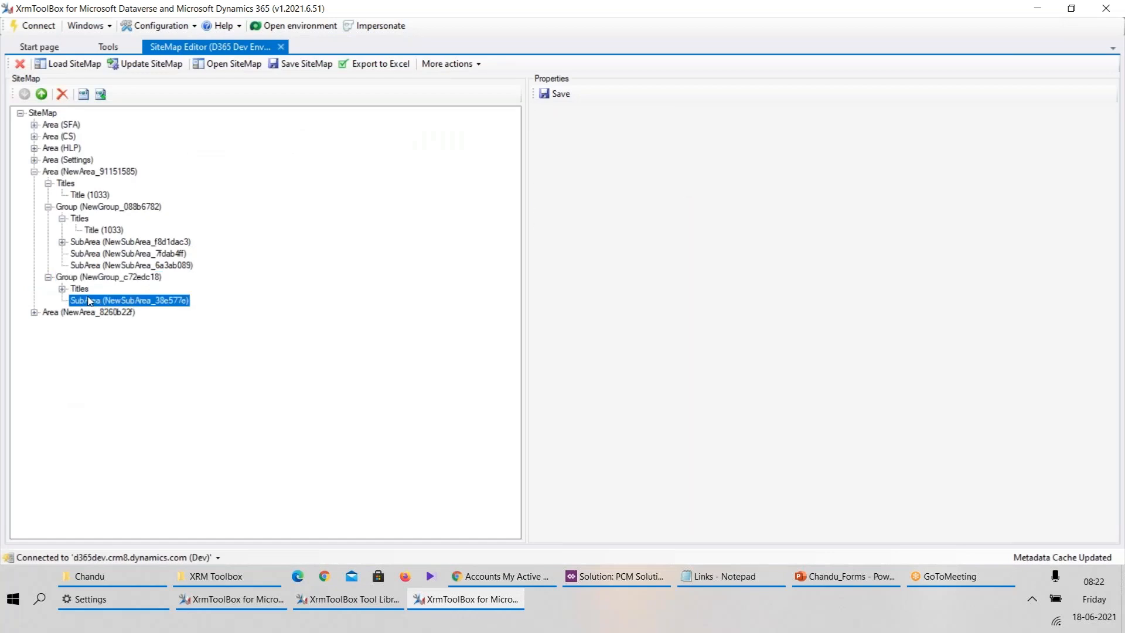
{"action": "left_click", "coordinate": [80, 289]}
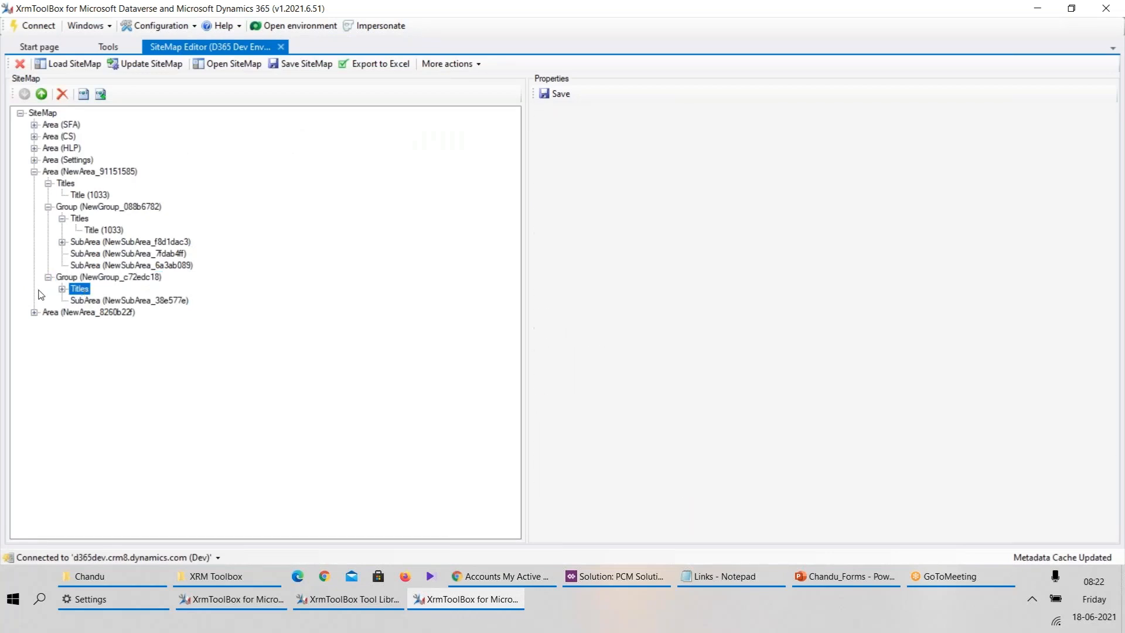
{"action": "left_click", "coordinate": [61, 289]}
{"action": "left_click", "coordinate": [101, 301]}
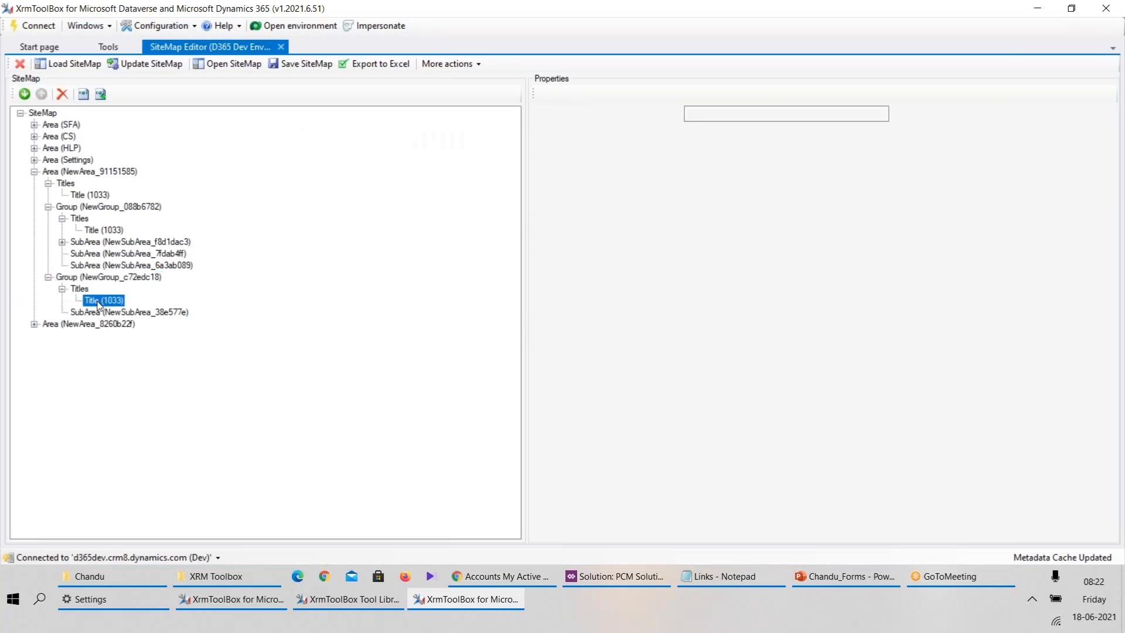
{"action": "key", "text": "alt+Tab"}
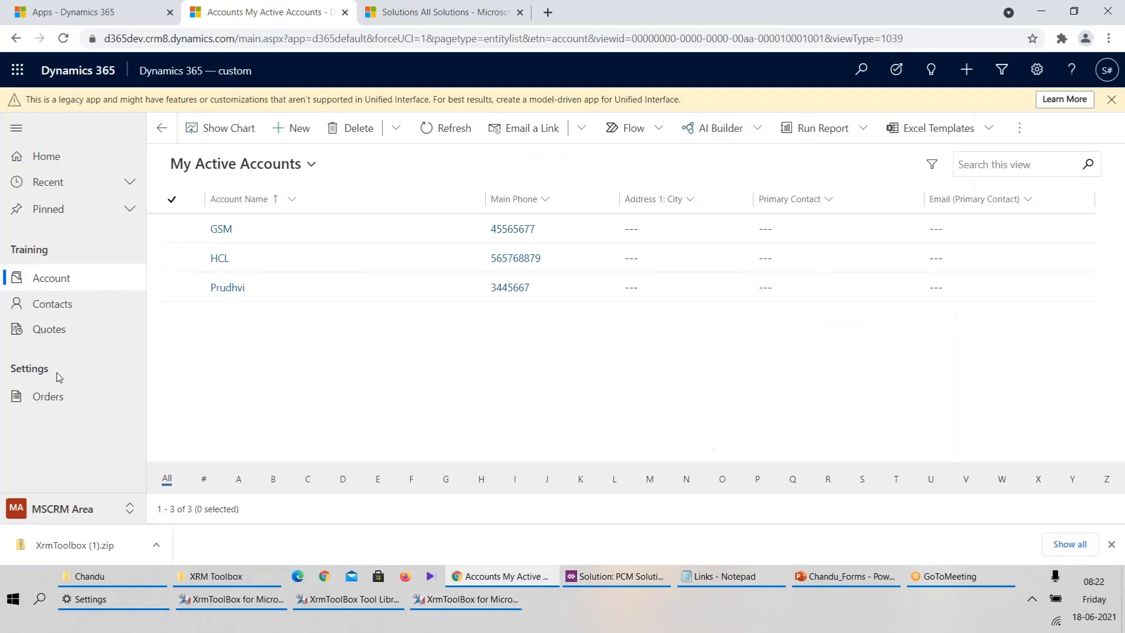
{"action": "key", "text": "alt+Tab"}
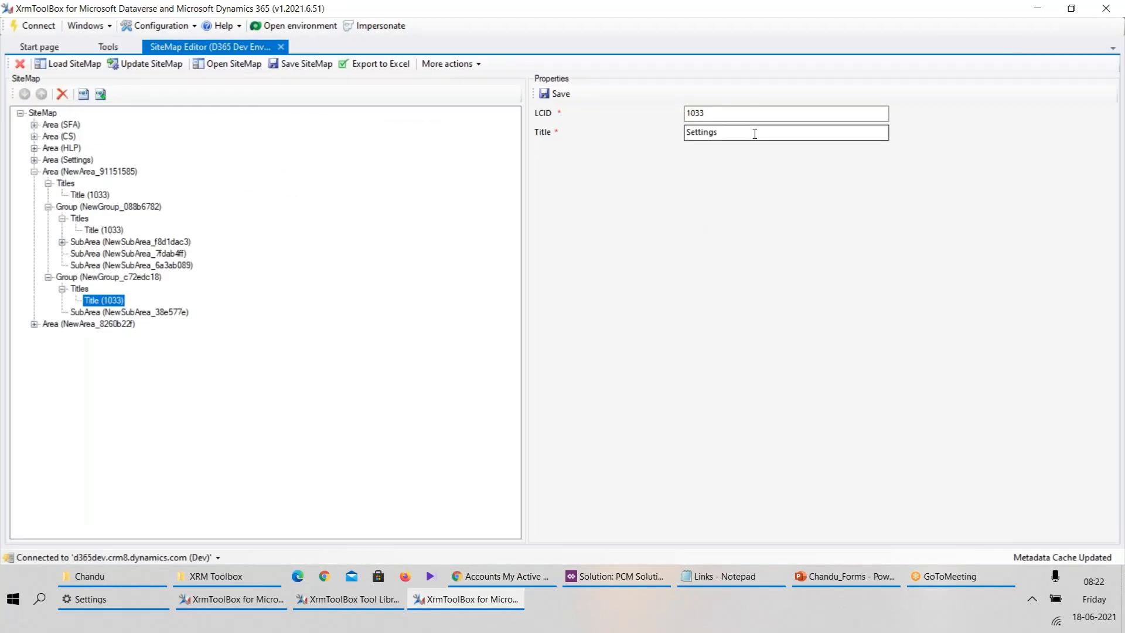
Set the title of Group (NewGroup_c72edc18) to Work Space, save it, and check the group heading in the Dynamics 365 app
{"action": "type", "text": "Work Space"}
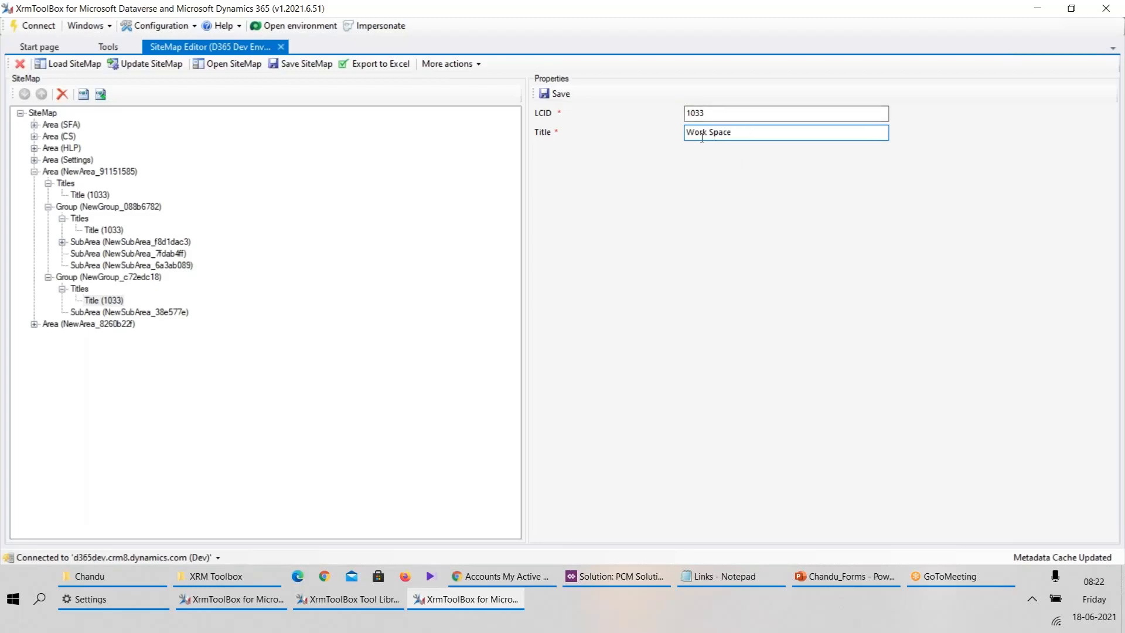
{"action": "left_click", "coordinate": [558, 94]}
{"action": "left_click_drag", "start_coordinate": [741, 135], "coordinate": [677, 152]}
{"action": "key", "text": "alt+Tab"}
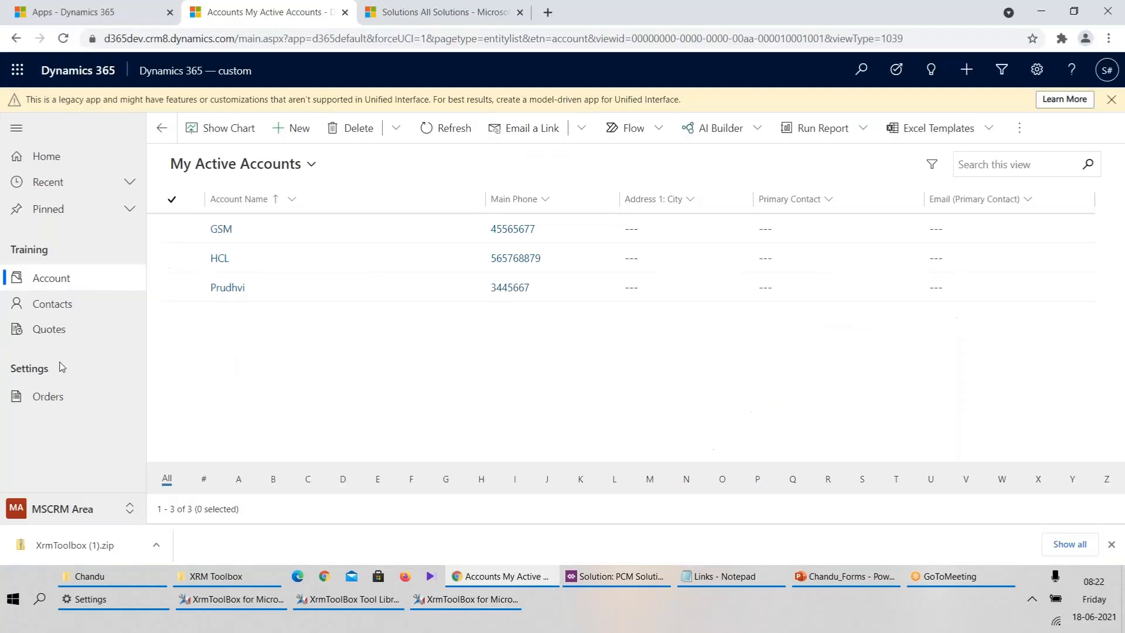
{"action": "key", "text": "alt+Tab"}
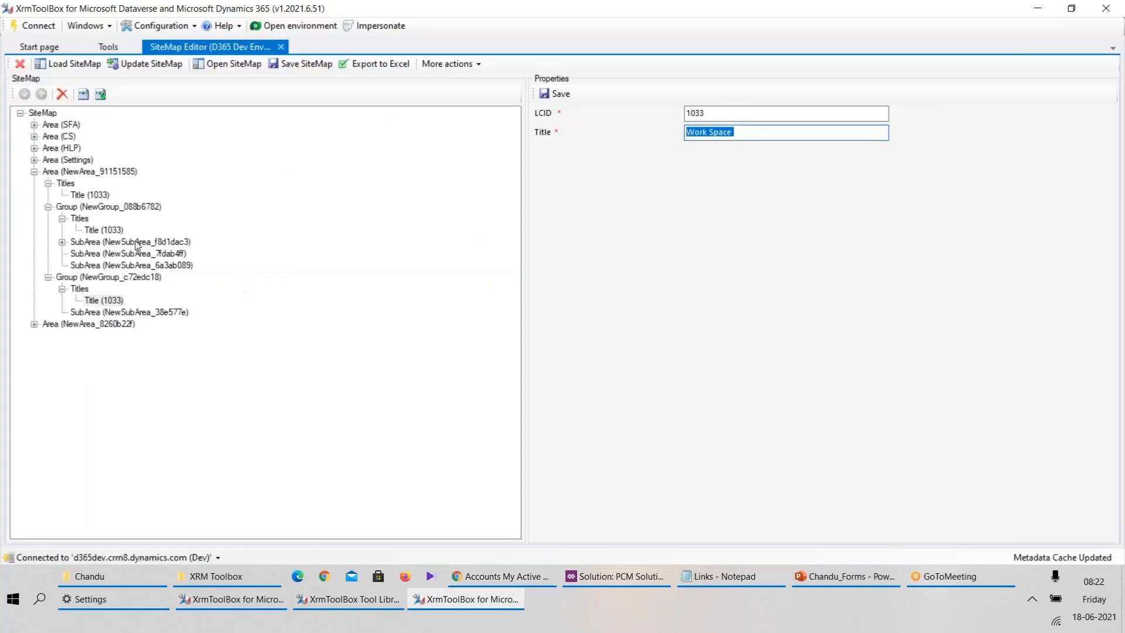
{"action": "key", "text": "alt+Tab"}
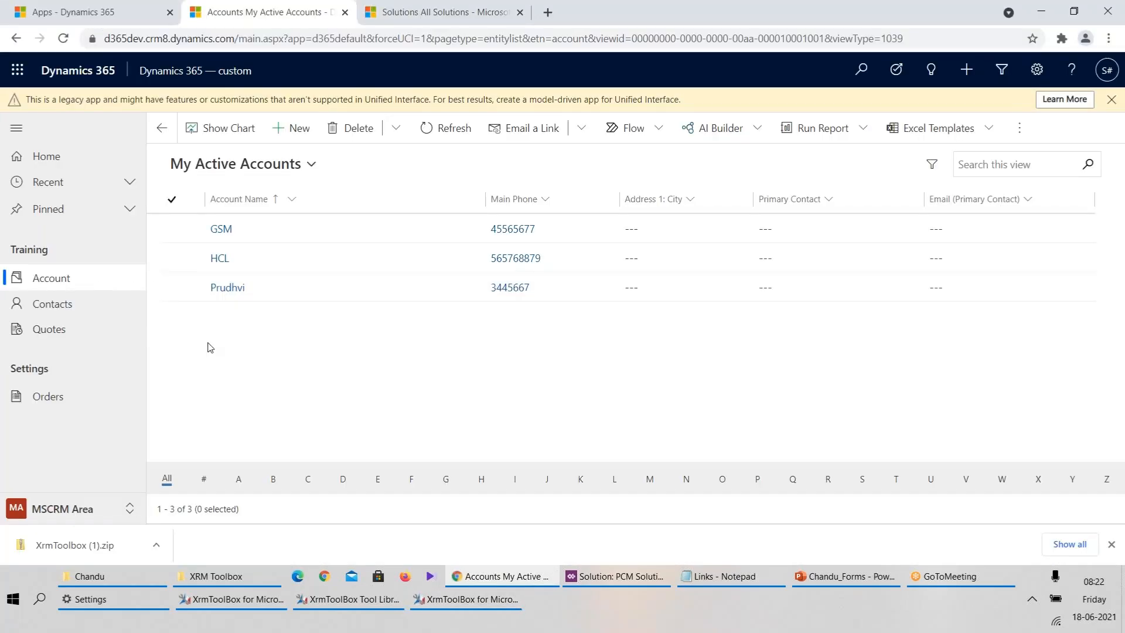
{"action": "key", "text": "alt+Tab"}
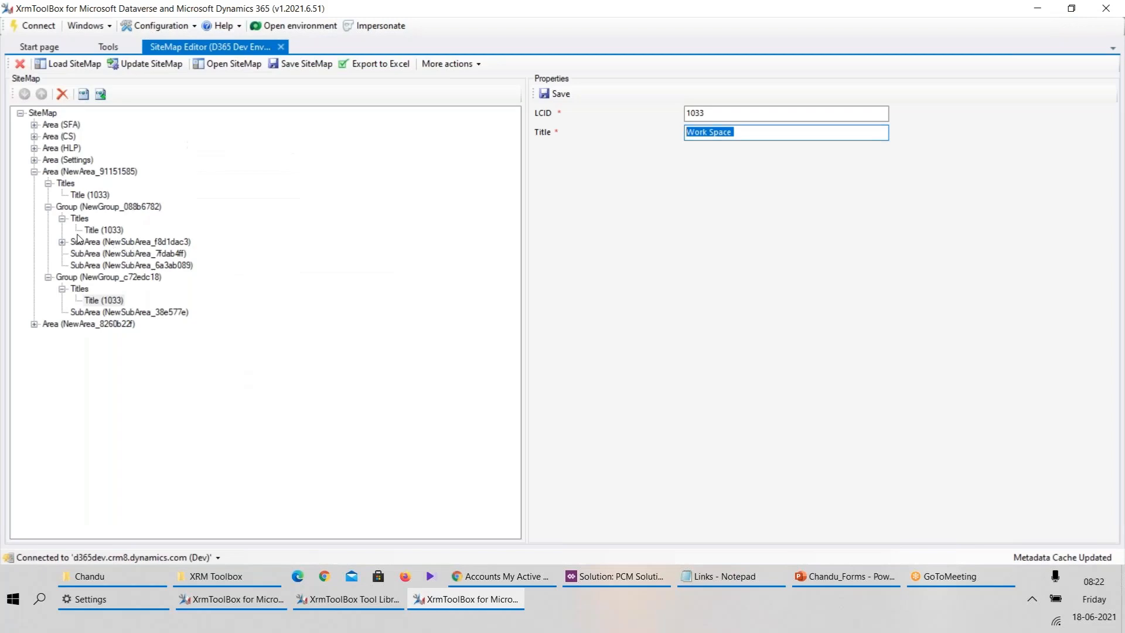
Inspect SubArea (NewSubArea_f8d1dac3) and compare it with the Training group's entries in the Dynamics 365 app, ending at Quotes
{"action": "left_click", "coordinate": [122, 242]}
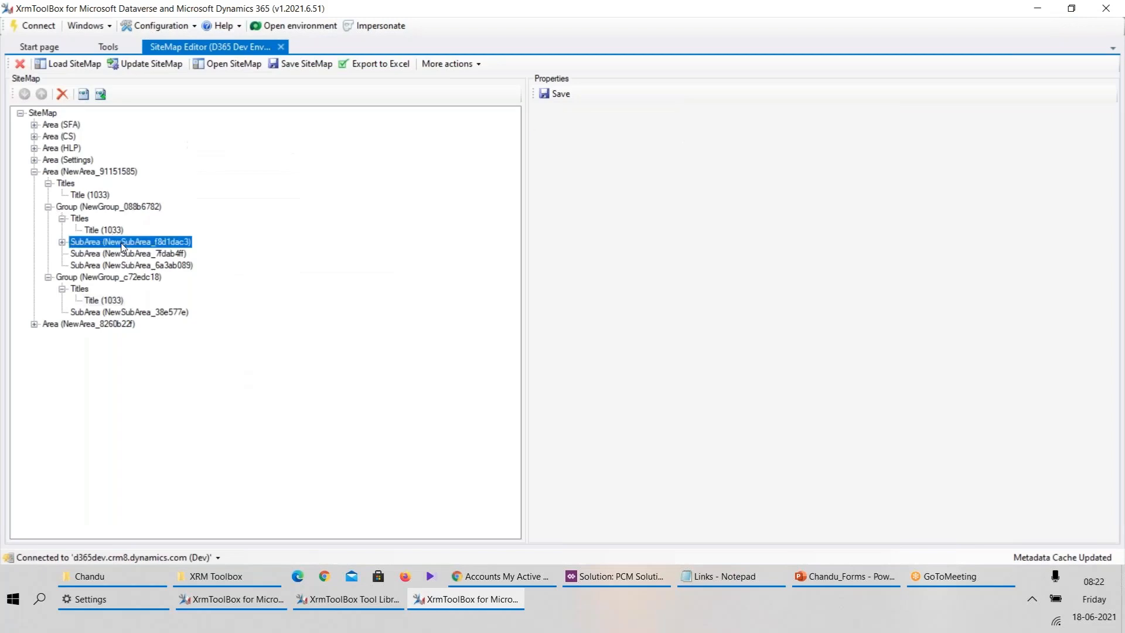
{"action": "key", "text": "alt+Tab"}
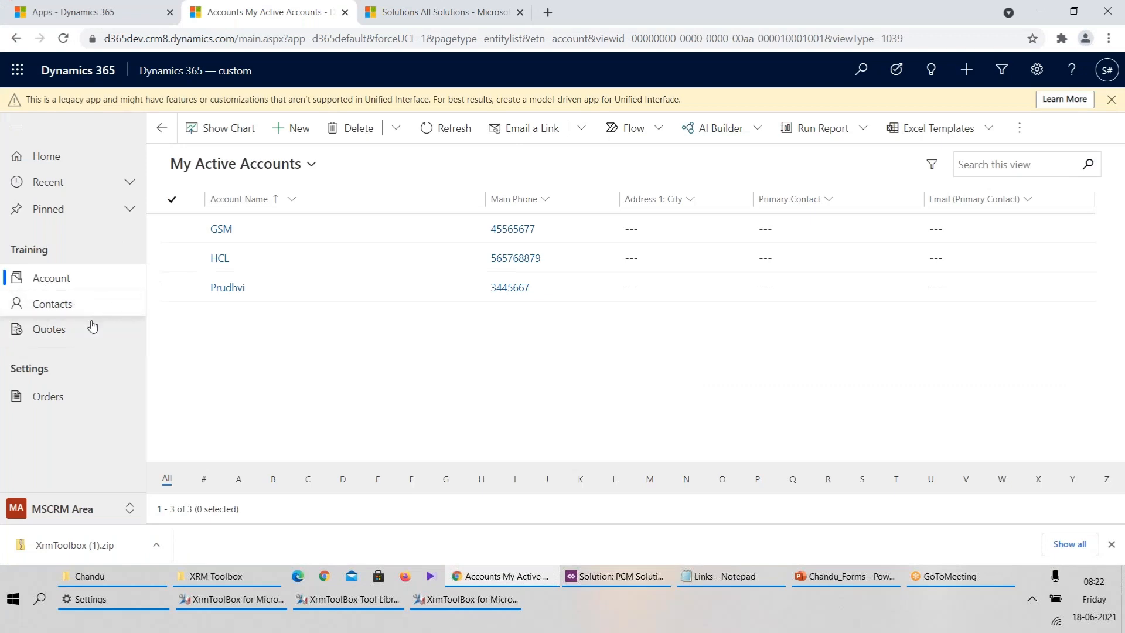
{"action": "key", "text": "alt+Tab"}
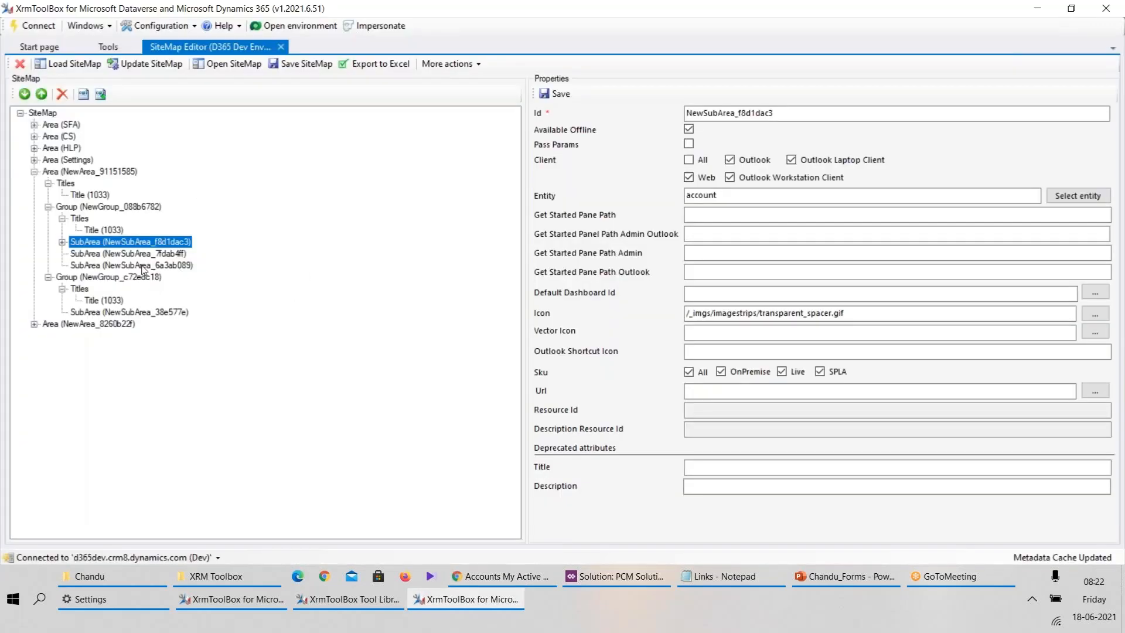
{"action": "key", "text": "alt+Tab"}
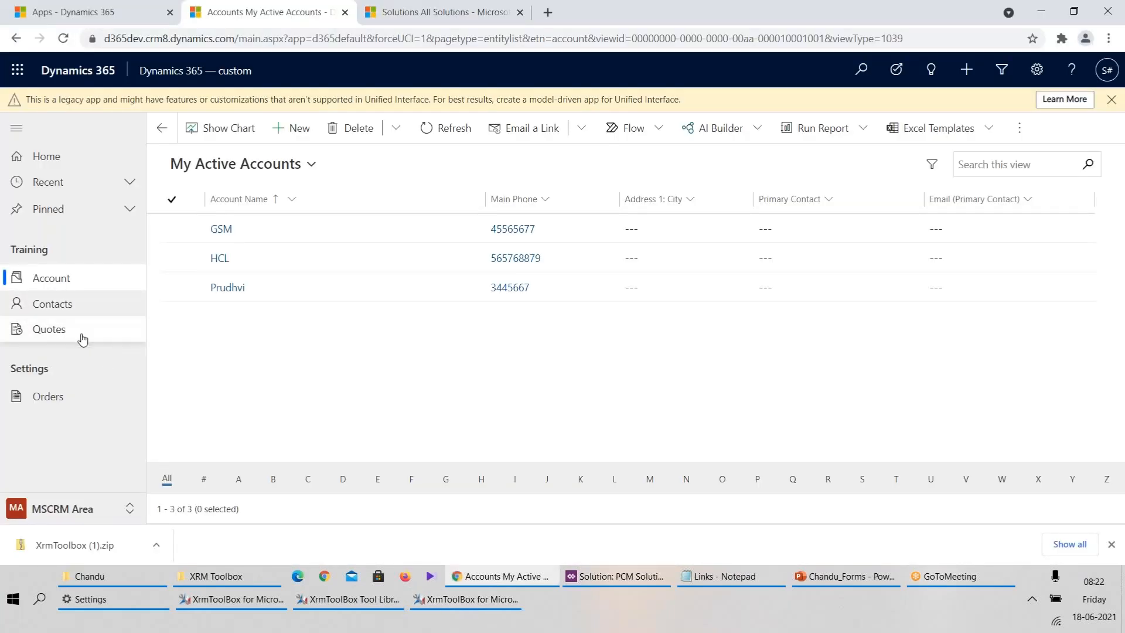
{"action": "left_click", "coordinate": [53, 330]}
{"action": "key", "text": "alt+Tab"}
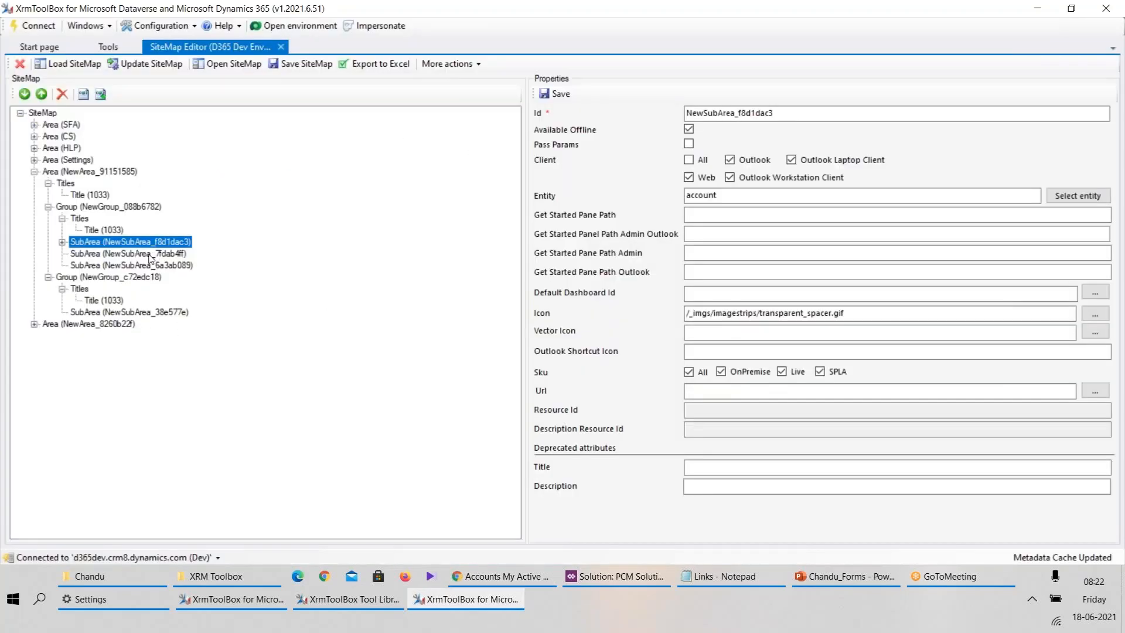
Disable the quote subarea (NewSubArea_6a3ab089) and compare it with the Training group in the Dynamics 365 app
{"action": "left_click", "coordinate": [140, 265]}
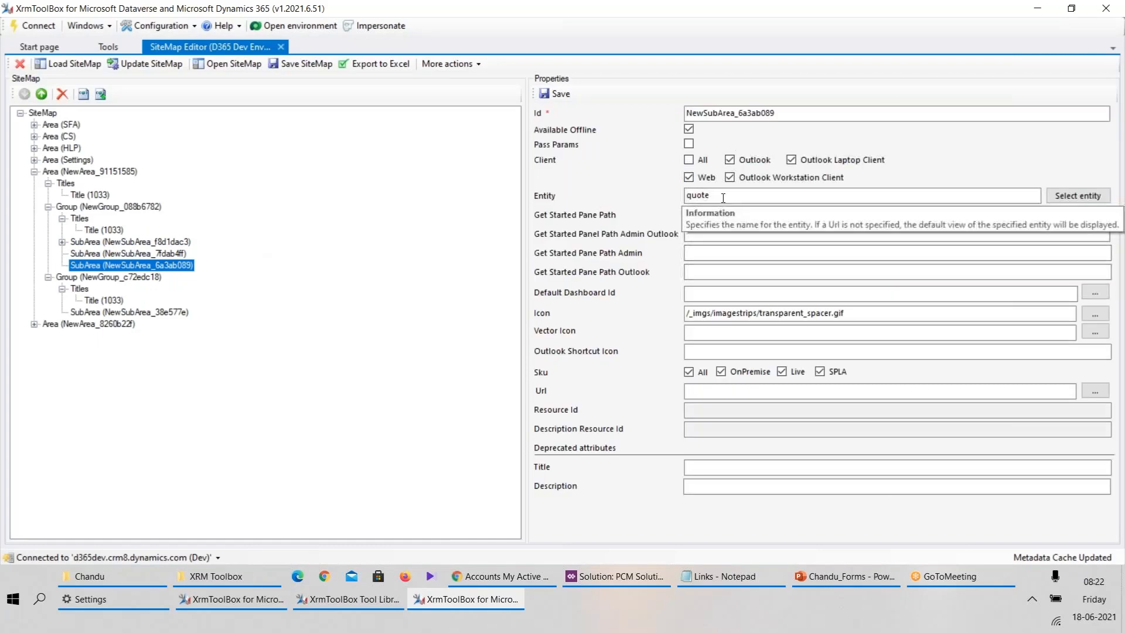
{"action": "right_click", "coordinate": [152, 272]}
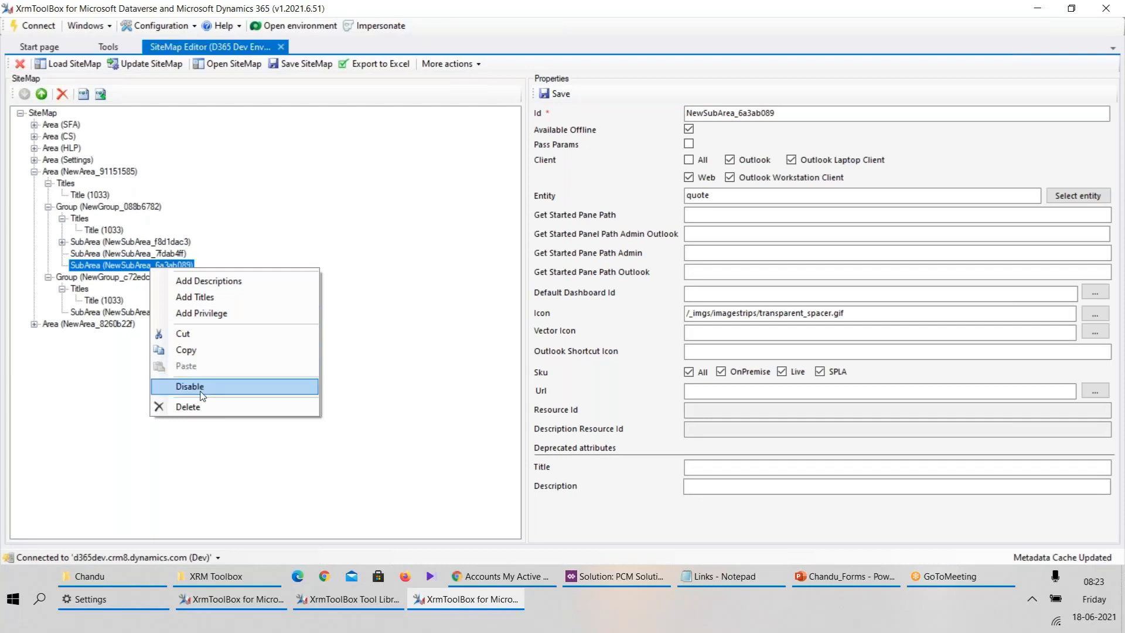
{"action": "left_click", "coordinate": [244, 389]}
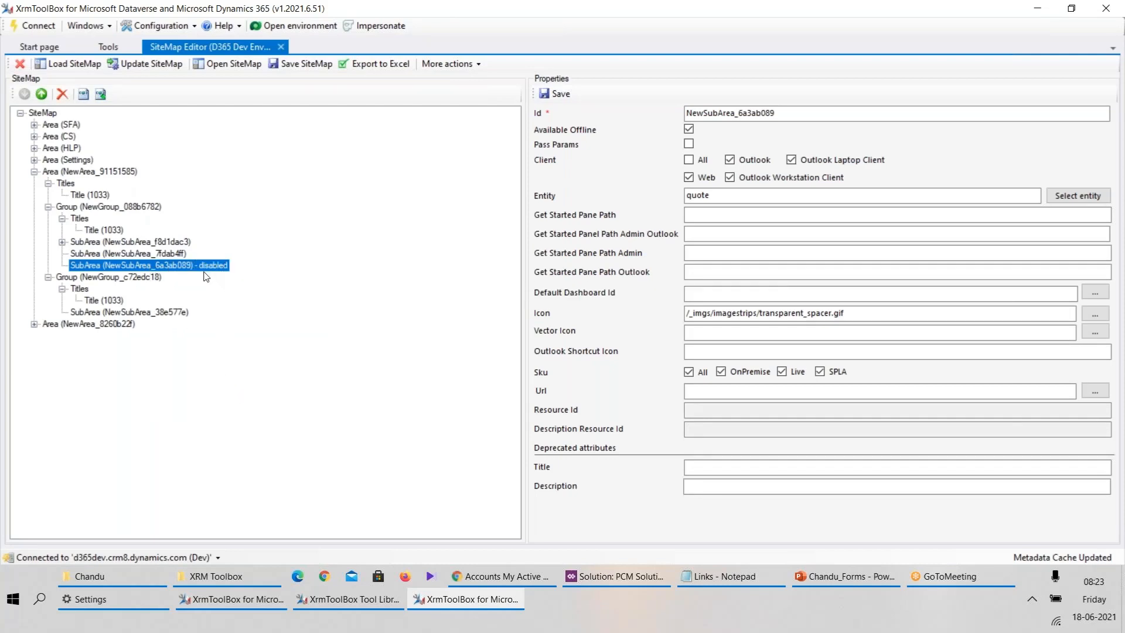
{"action": "mouse_move", "coordinate": [229, 266]}
{"action": "key", "text": "alt+Tab"}
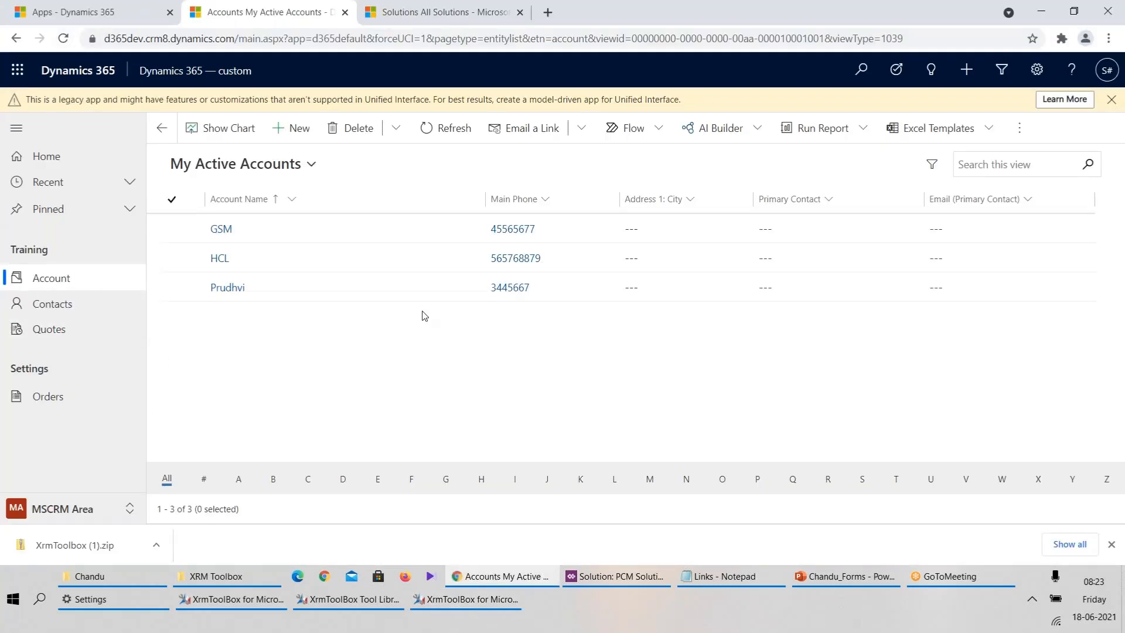
{"action": "key", "text": "alt+Tab"}
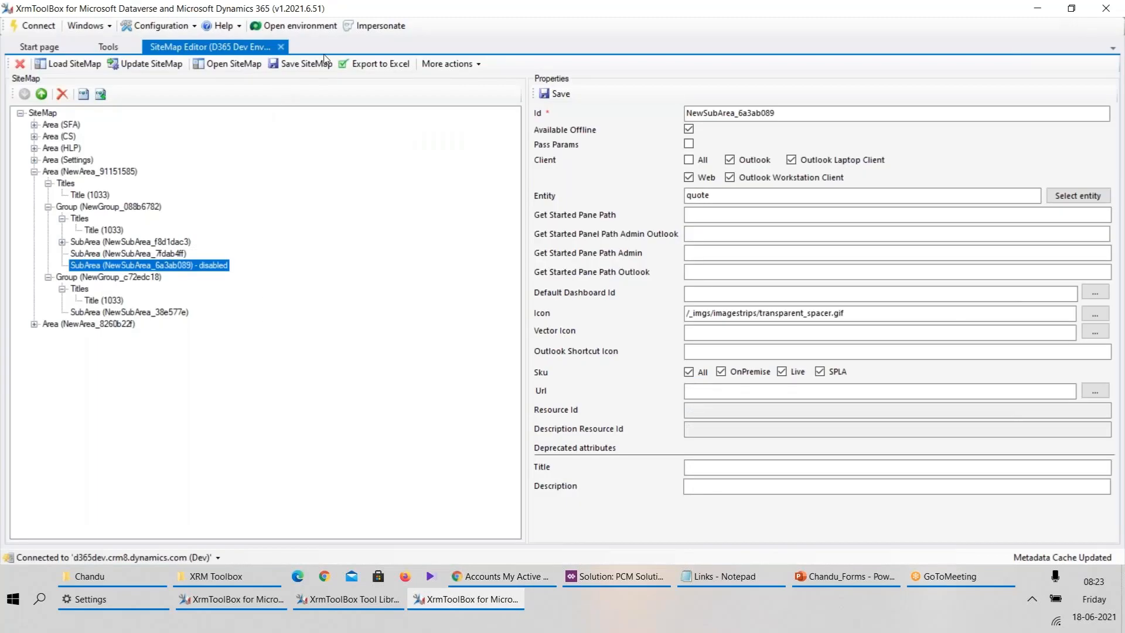
Update the site map in the connected environment, and reload the Dynamics 365 app to check its Training and Work Space groups
{"action": "left_click", "coordinate": [163, 67]}
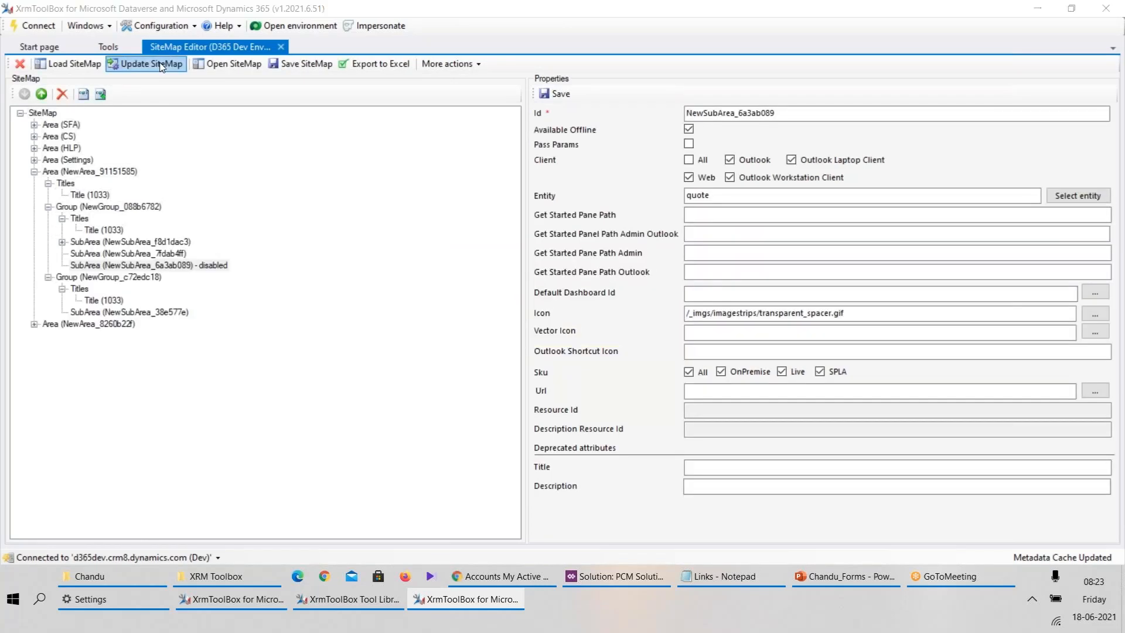
{"action": "key", "text": "alt+Tab"}
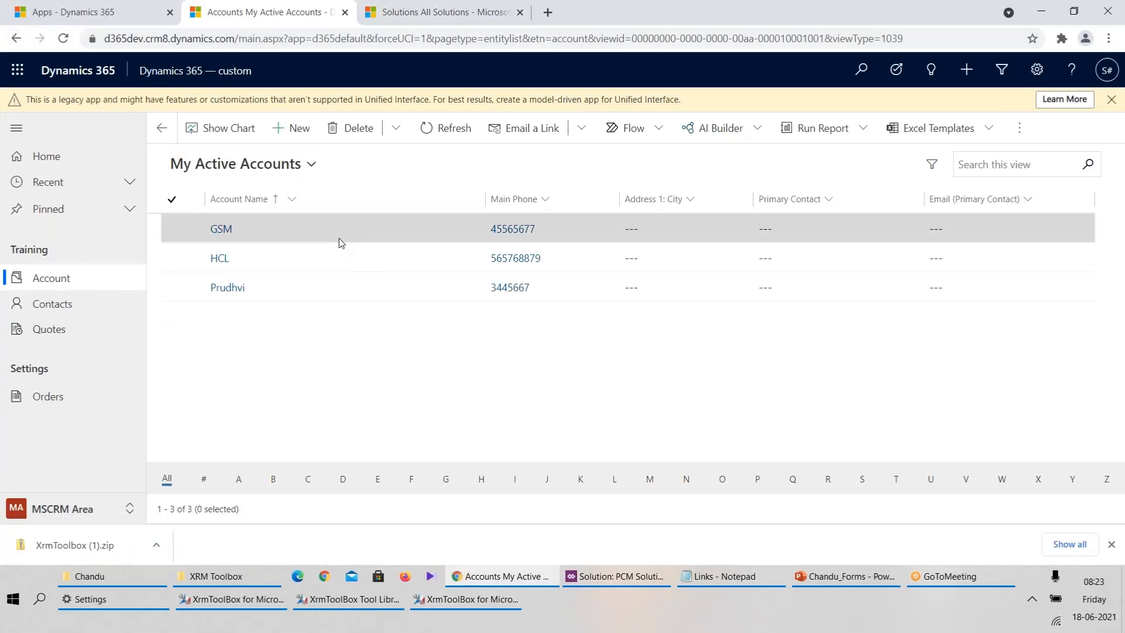
{"action": "key", "text": "F5"}
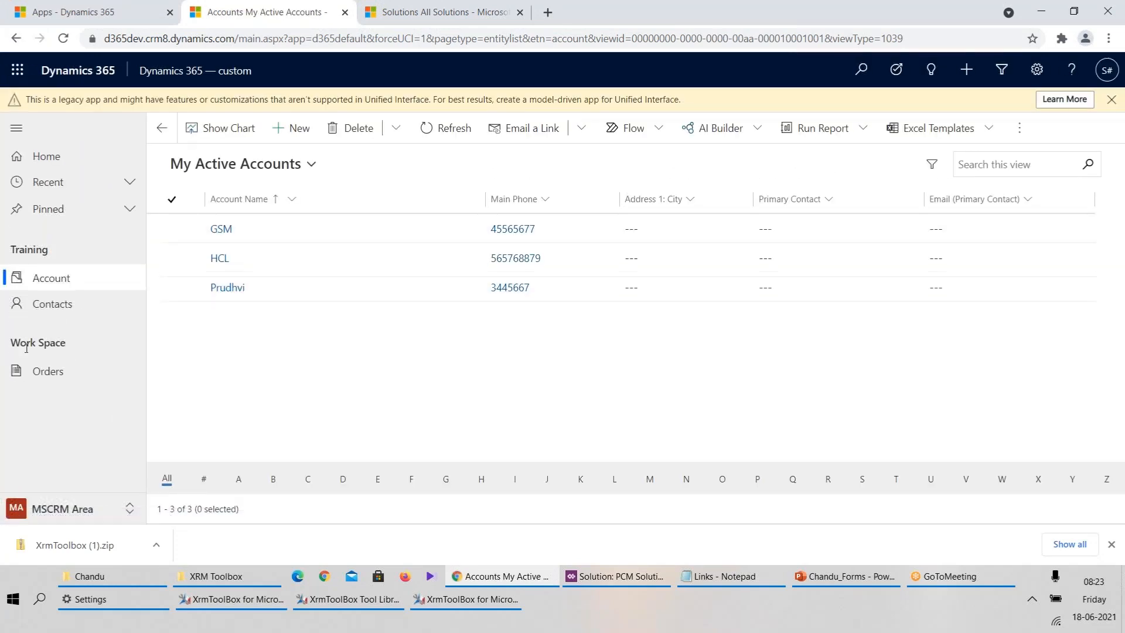
{"action": "left_click_drag", "start_coordinate": [70, 346], "coordinate": [9, 350]}
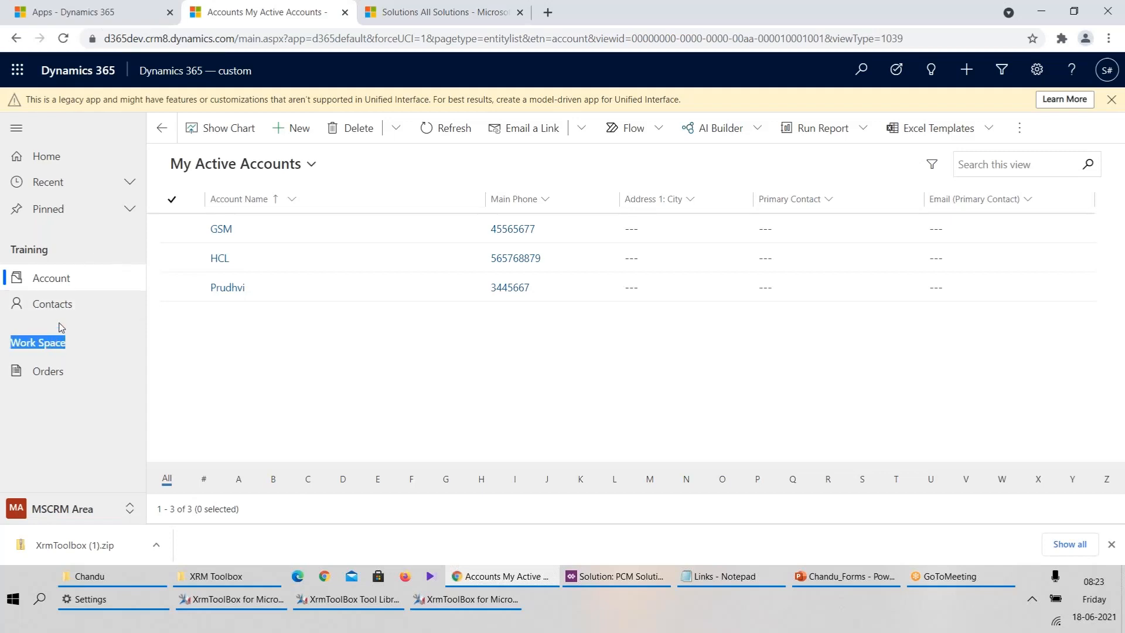
{"action": "left_click", "coordinate": [95, 326]}
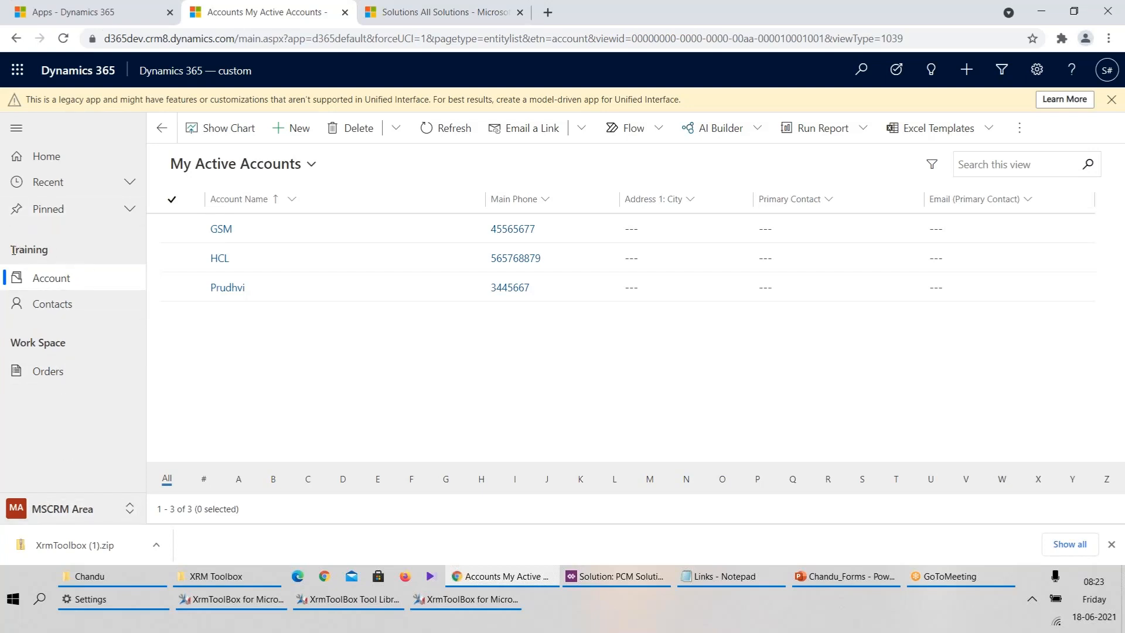
{"action": "left_click_drag", "start_coordinate": [12, 250], "coordinate": [75, 262]}
Back in the SiteMap Editor, view the title of Area (NewArea_91151585) and compare it with the area name in the Dynamics 365 app
{"action": "key", "text": "alt+Tab"}
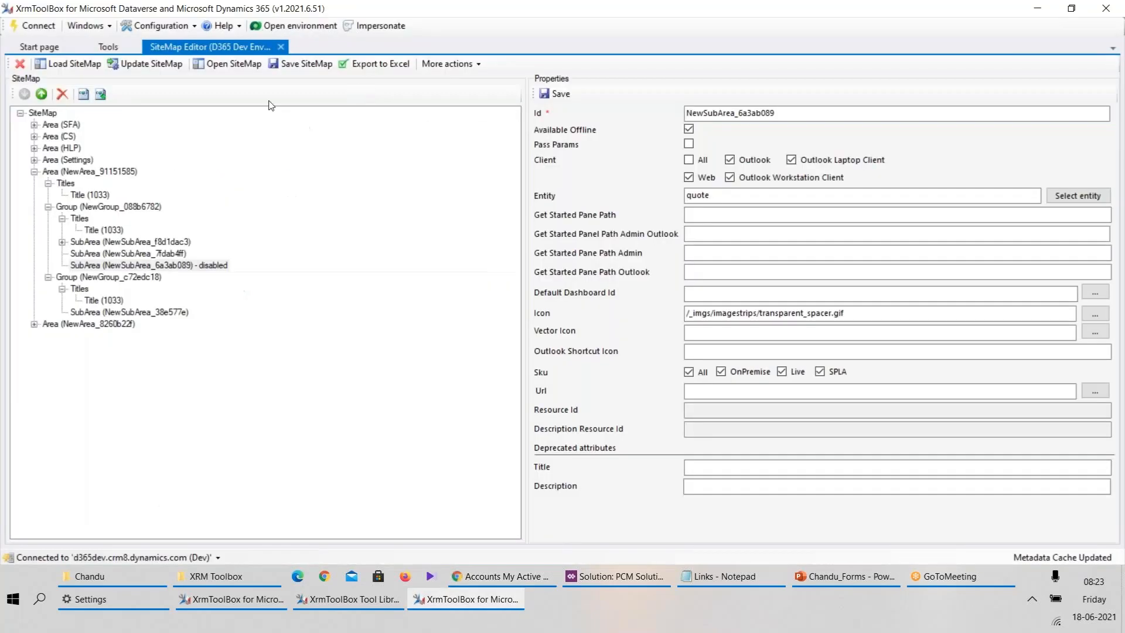
{"action": "left_click", "coordinate": [82, 172]}
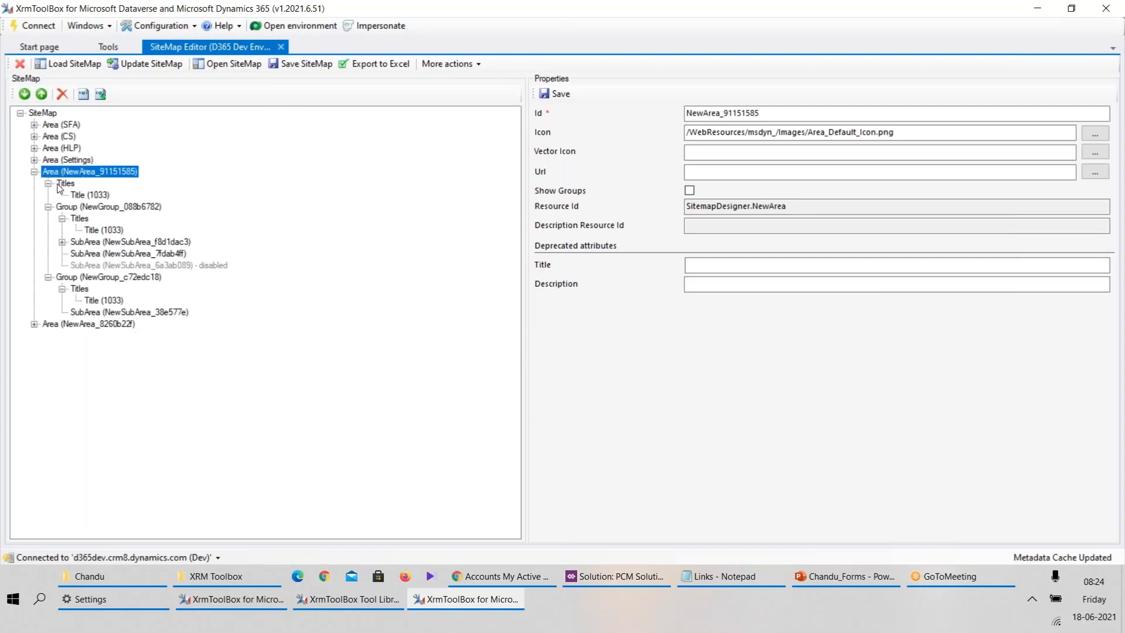
{"action": "left_click", "coordinate": [103, 195]}
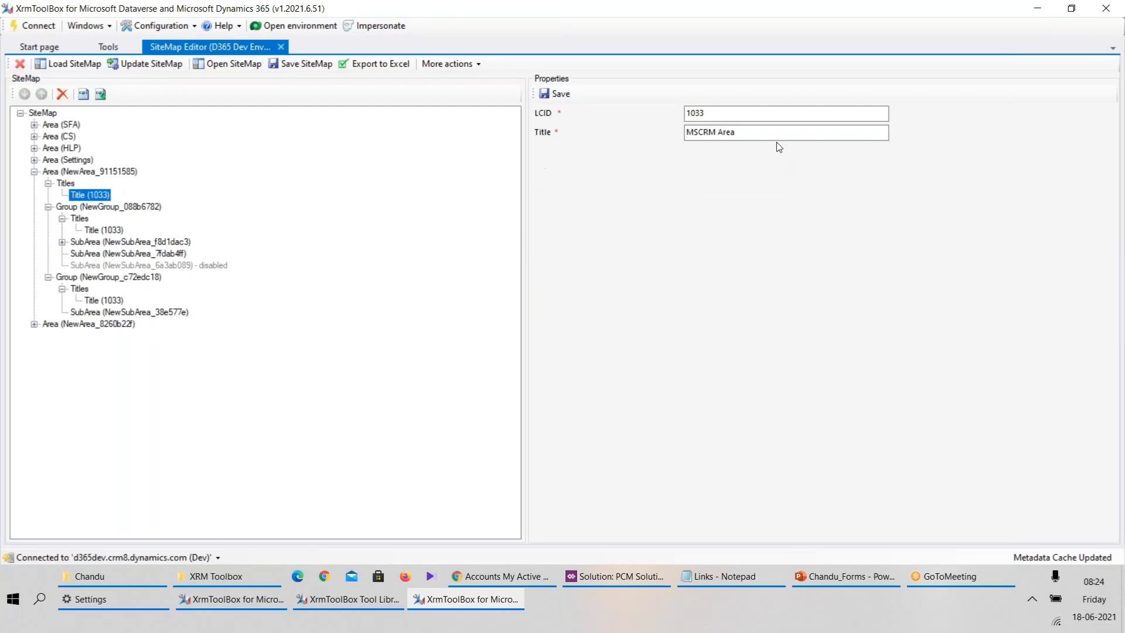
{"action": "key", "text": "alt+Tab"}
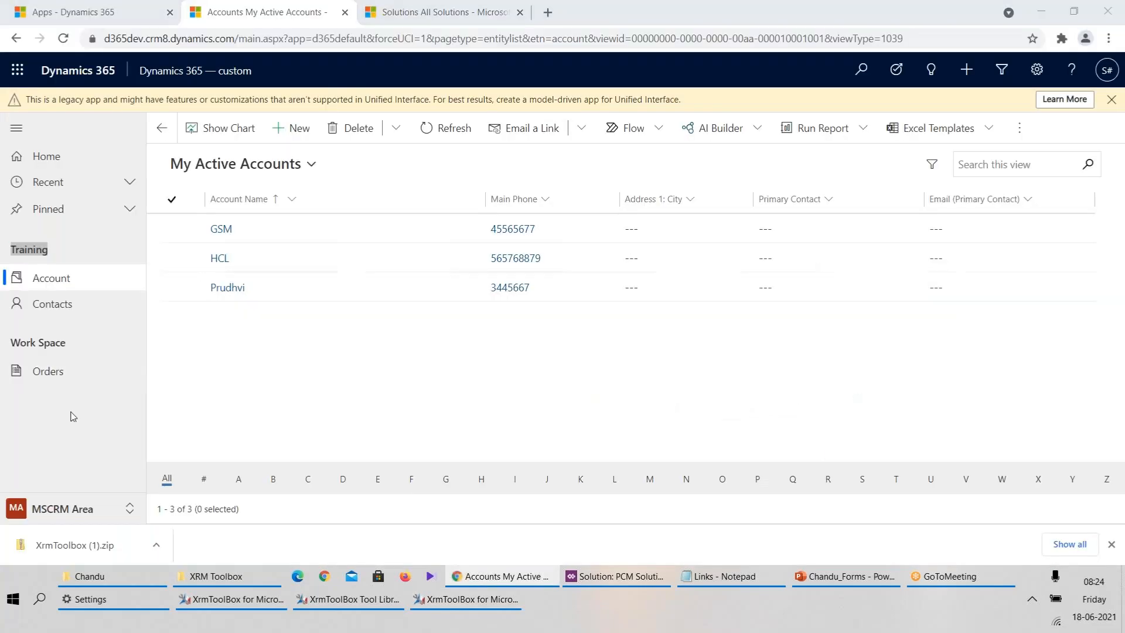
{"action": "key", "text": "alt+Tab"}
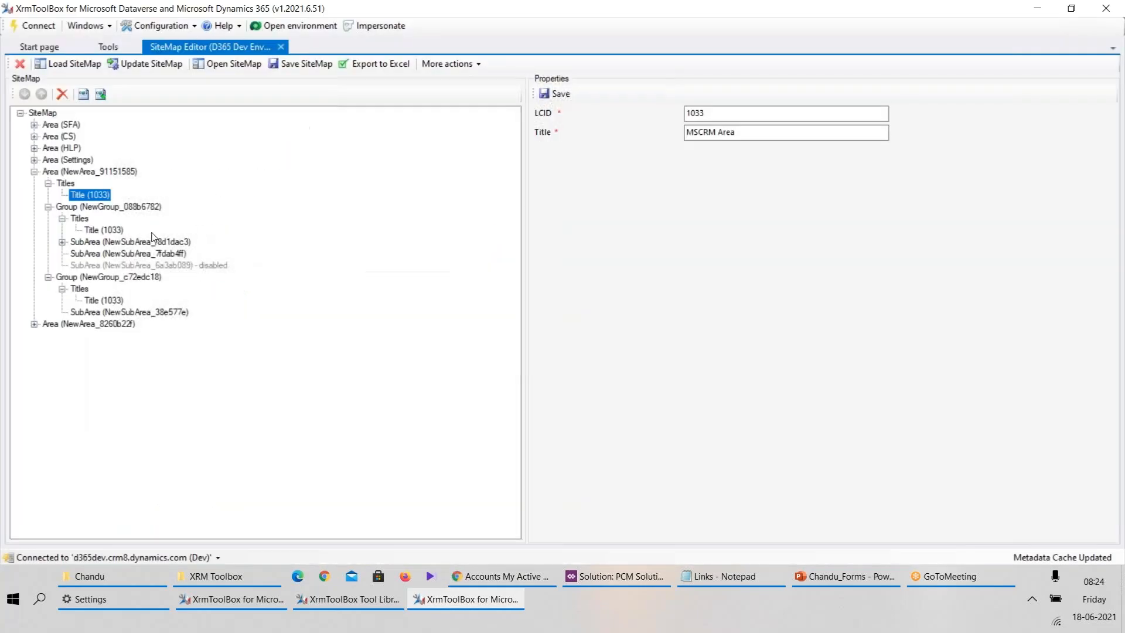
Rename the title of Group (NewGroup_088b6782) to Work Area, comparing it with the group names in the Dynamics 365 app, and save it
{"action": "left_click", "coordinate": [104, 231]}
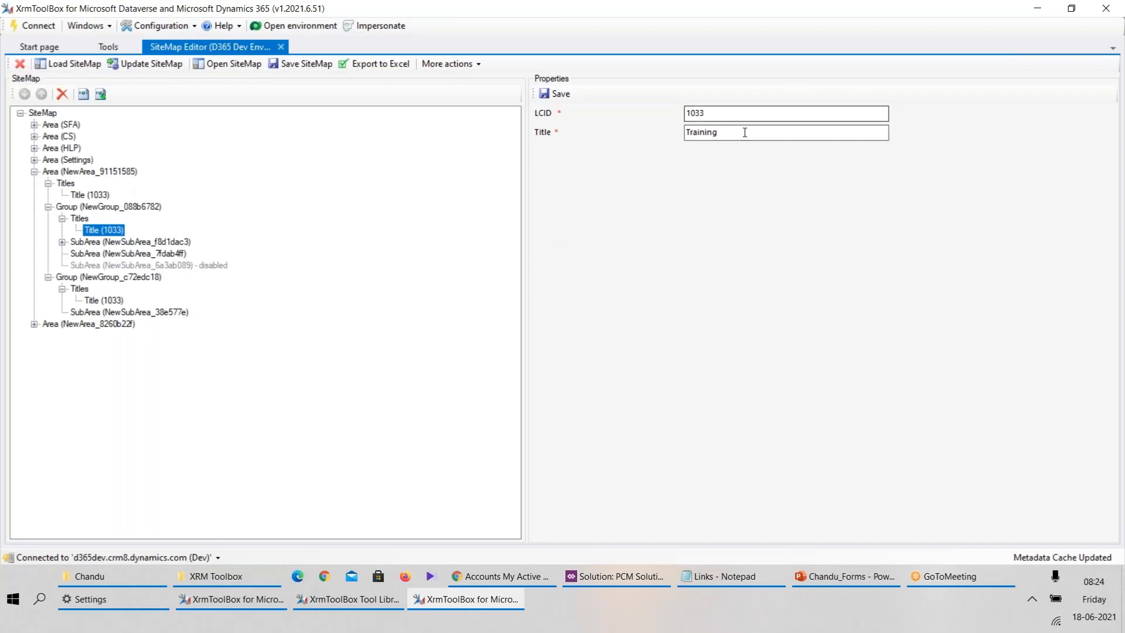
{"action": "left_click_drag", "start_coordinate": [740, 135], "coordinate": [606, 144]}
{"action": "key", "text": "alt+Tab"}
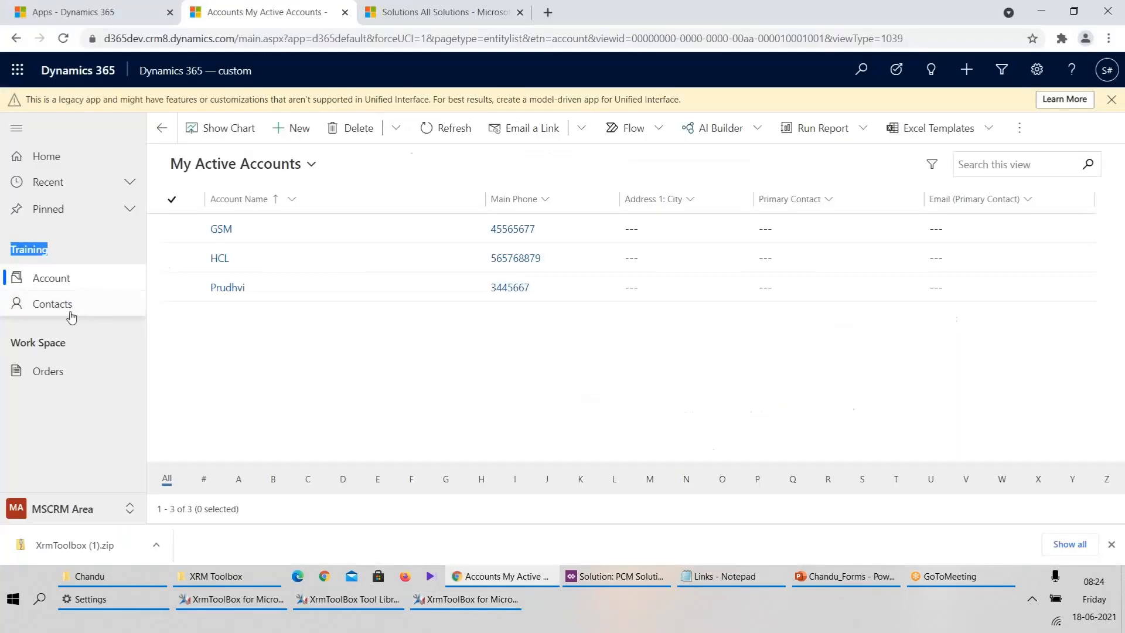
{"action": "key", "text": "alt+Tab"}
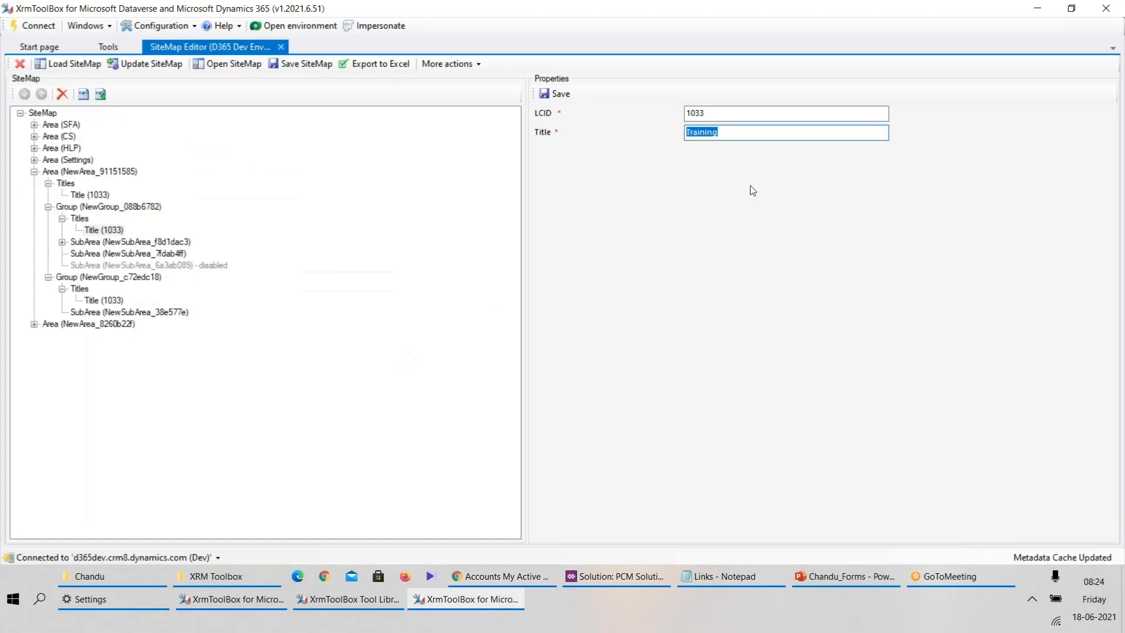
{"action": "type", "text": "Work Area"}
{"action": "key", "text": "alt+Tab"}
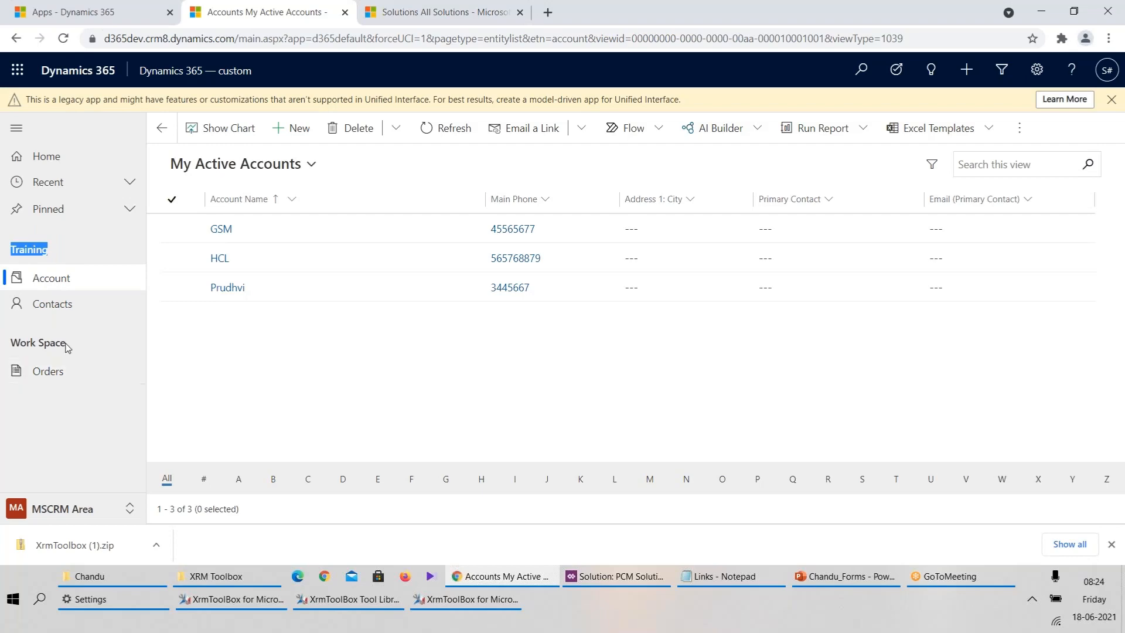
{"action": "left_click", "coordinate": [466, 599]}
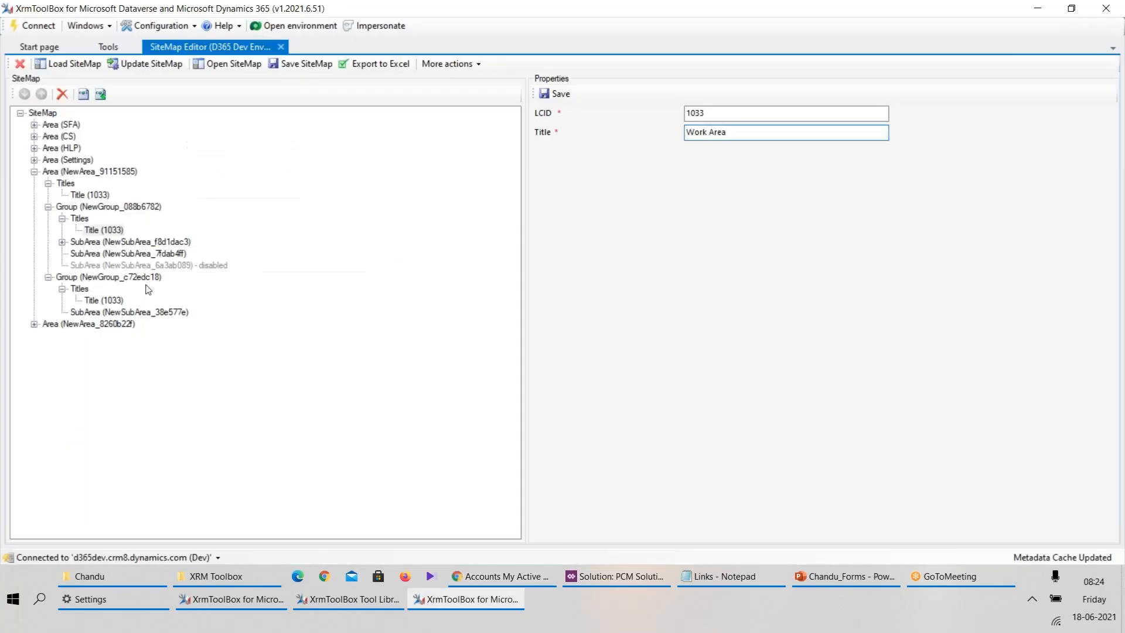
{"action": "left_click", "coordinate": [558, 95]}
Disable Group (NewGroup_c72edc18) under Area (NewArea_91151585)
{"action": "left_click", "coordinate": [101, 278]}
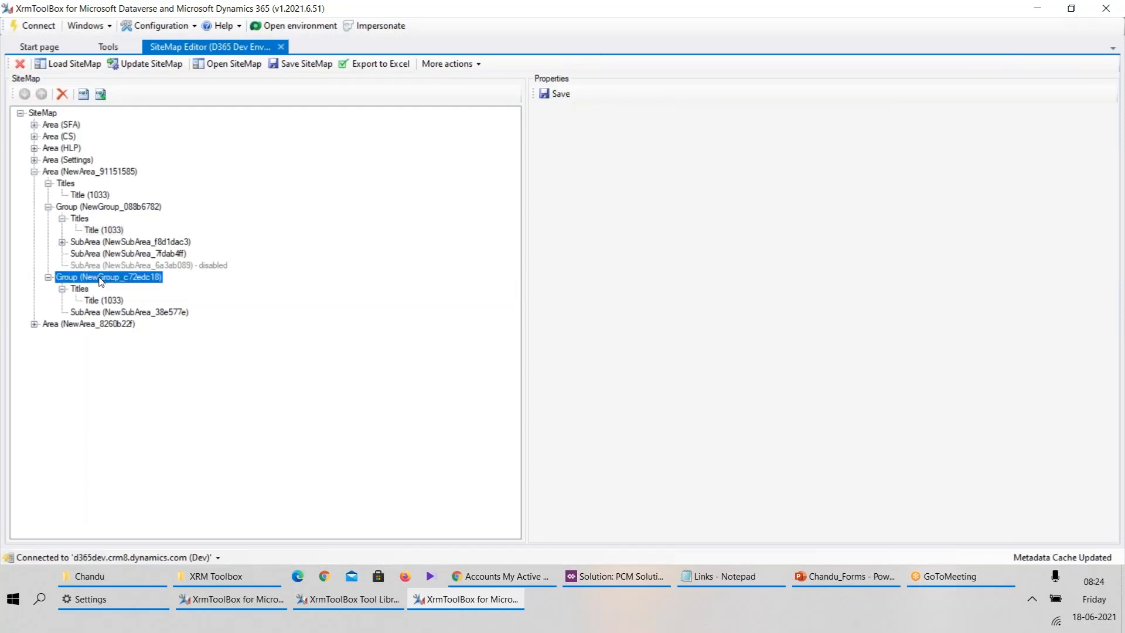
{"action": "left_click", "coordinate": [99, 302]}
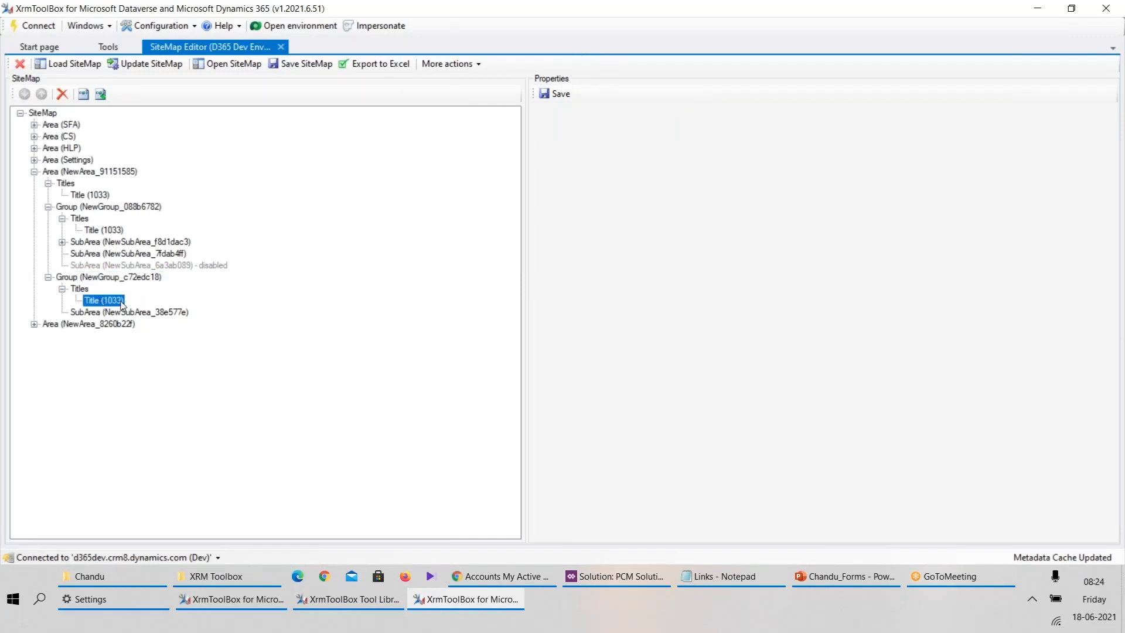
{"action": "left_click", "coordinate": [130, 278]}
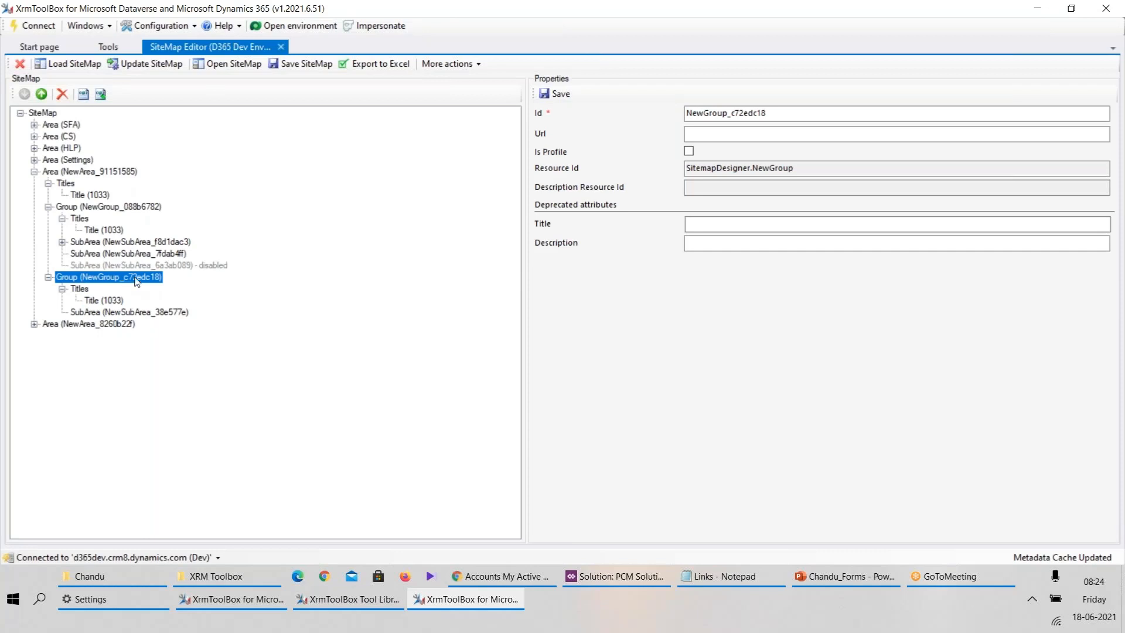
{"action": "right_click", "coordinate": [133, 279]}
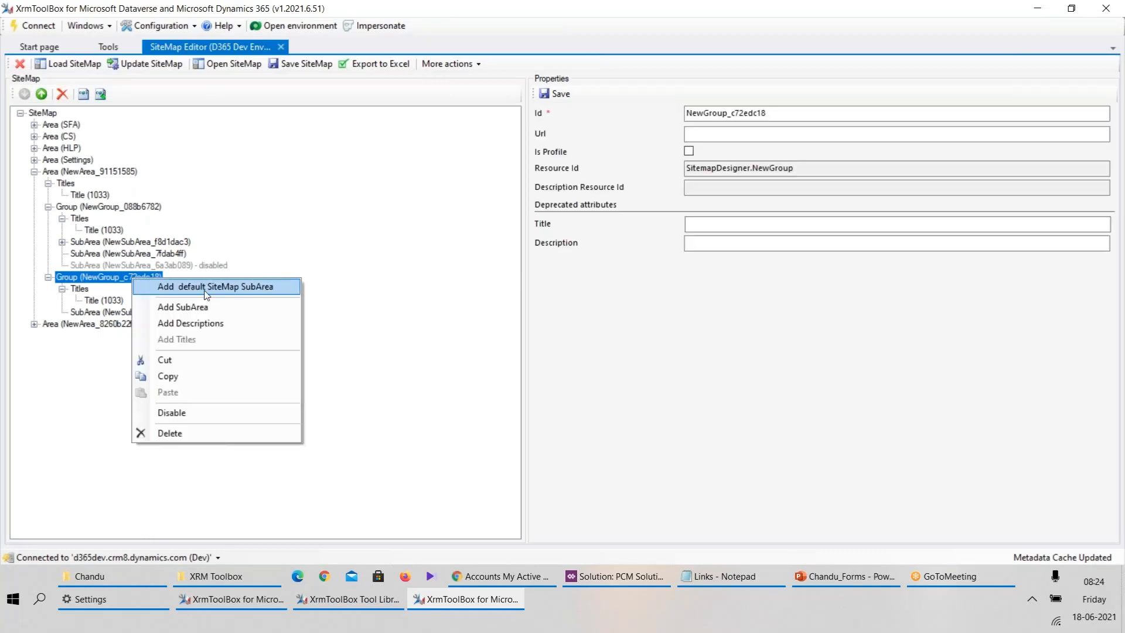
{"action": "left_click", "coordinate": [176, 413]}
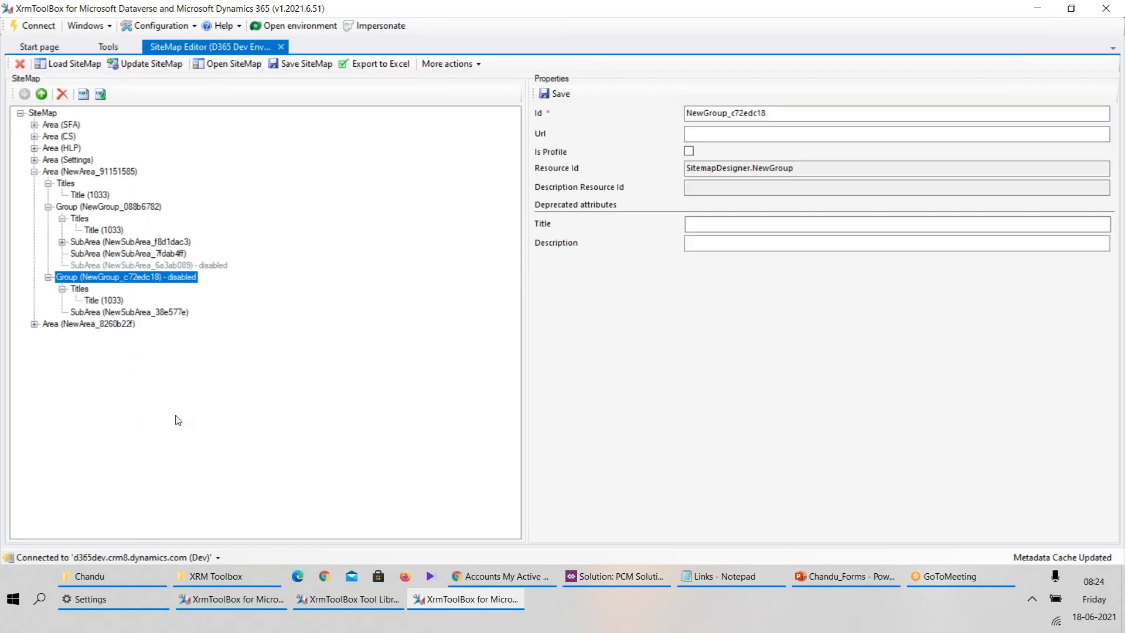
Update the site map in the environment, reload the Dynamics 365 app, and compare its groups with the SiteMap Editor tree
{"action": "left_click", "coordinate": [147, 64]}
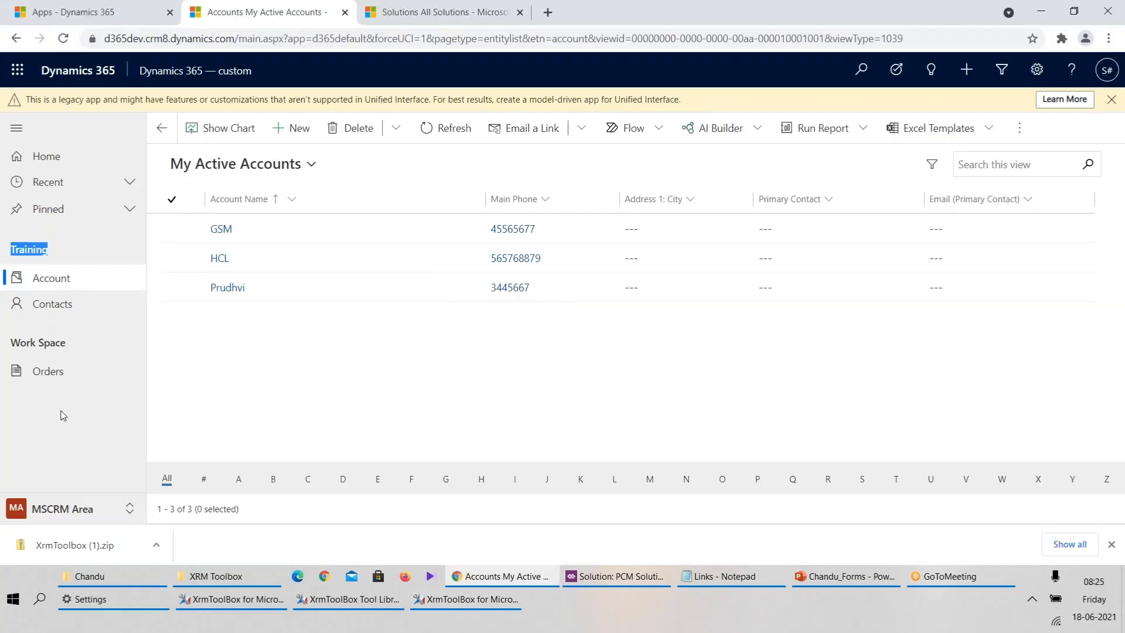
{"action": "left_click", "coordinate": [465, 599]}
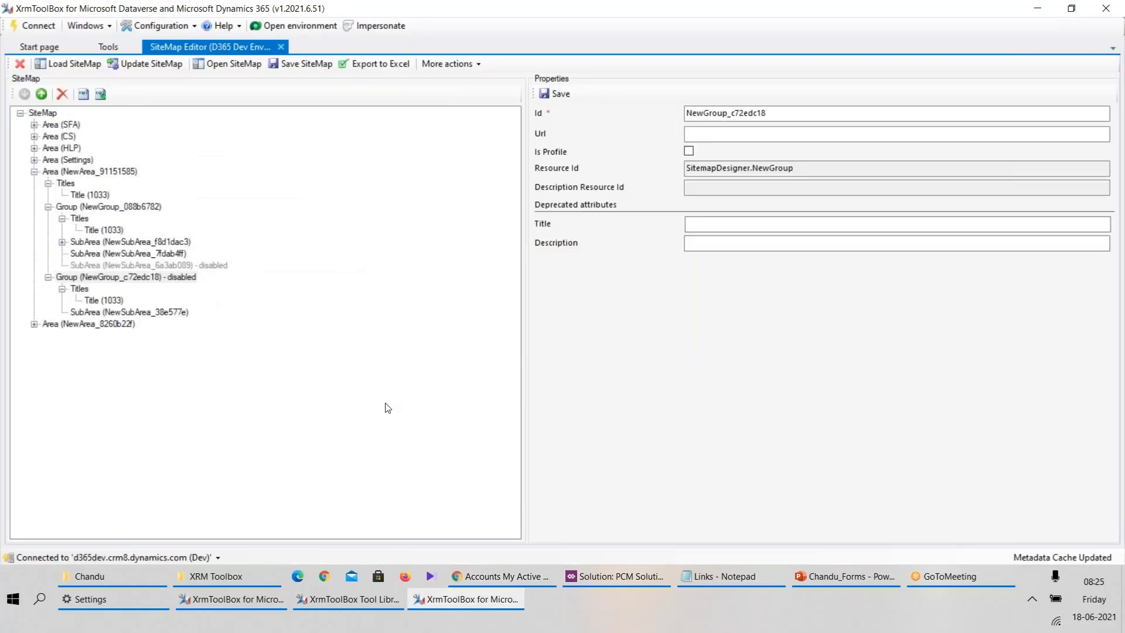
{"action": "key", "text": "alt+Tab"}
{"action": "key", "text": "F5"}
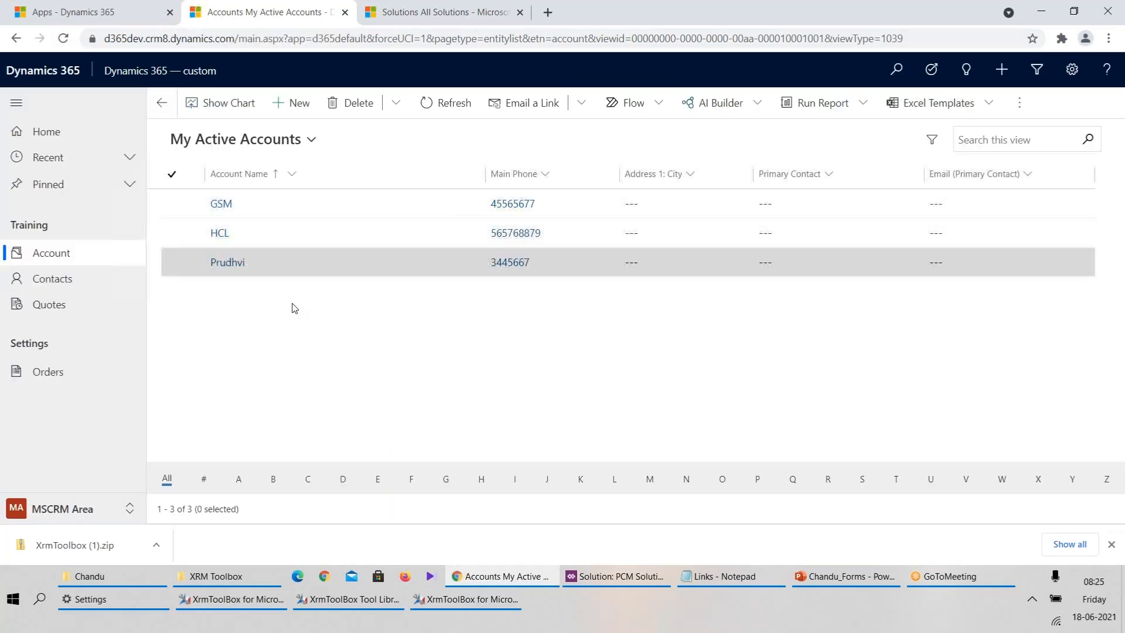
{"action": "key", "text": "F5"}
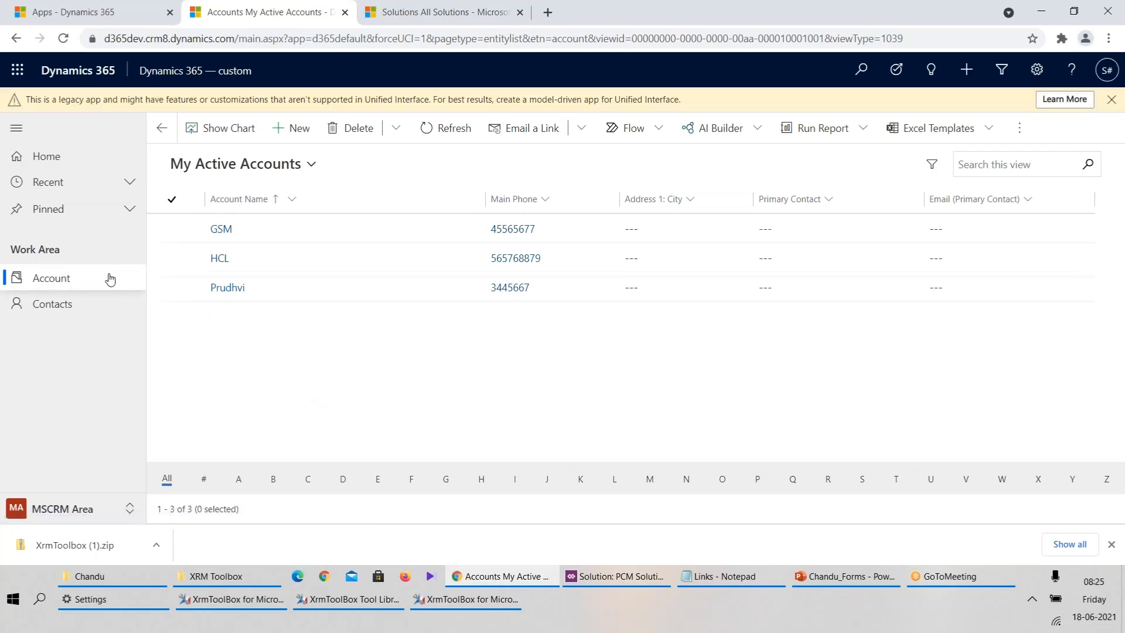
{"action": "left_click", "coordinate": [466, 599]}
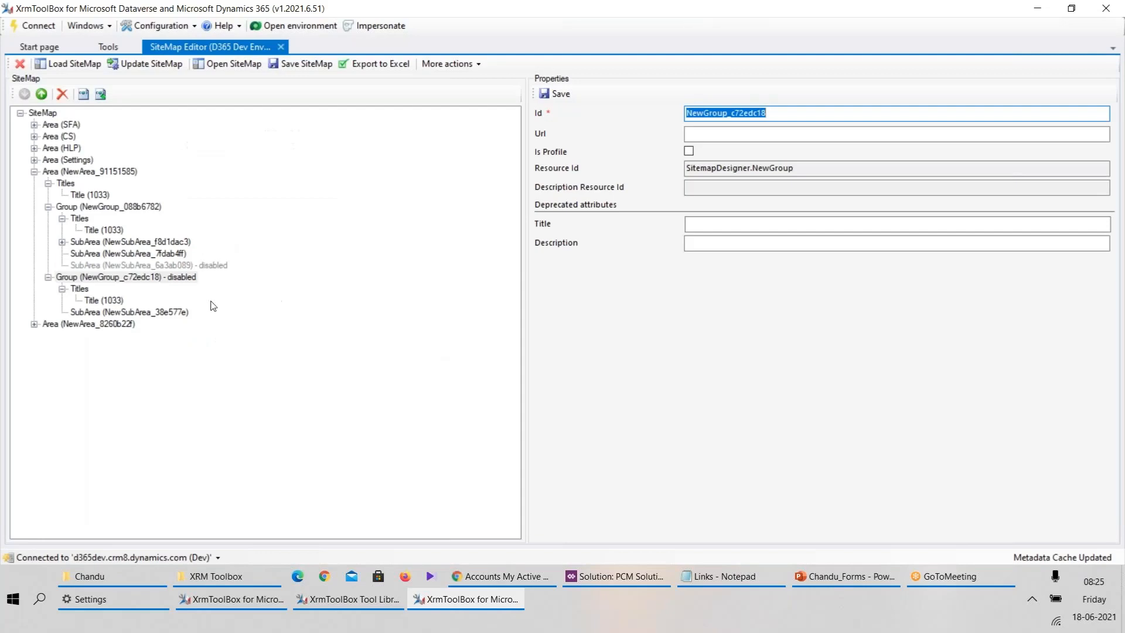
{"action": "key", "text": "alt+Tab"}
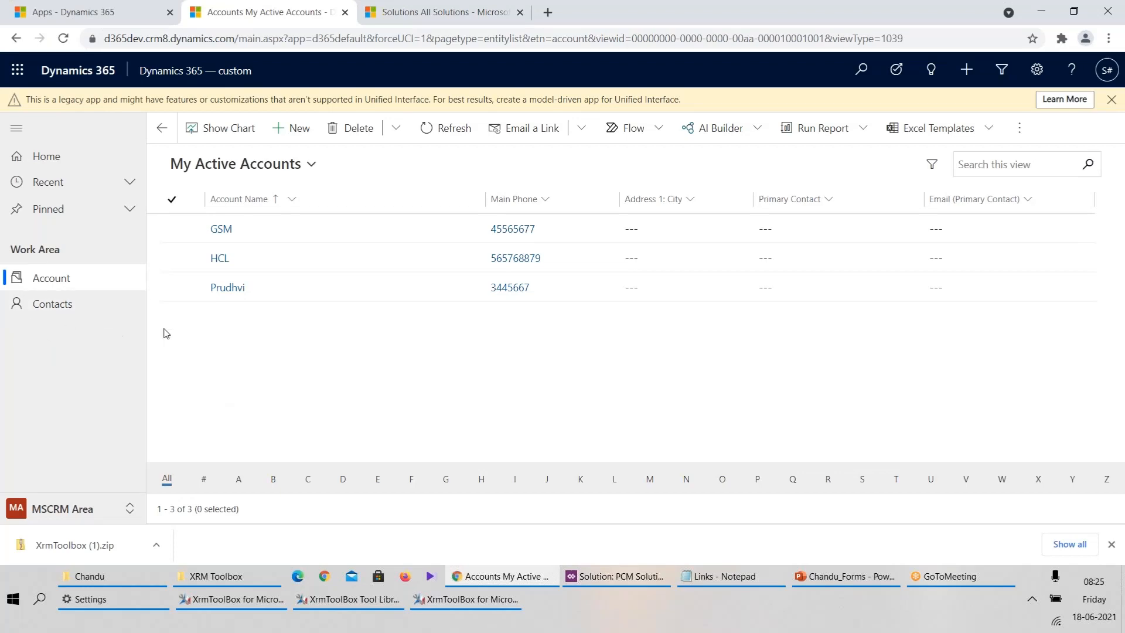
Back in the SiteMap Editor, enable the quote subarea (NewSubArea_6a3ab089) again
{"action": "key", "text": "alt+Tab"}
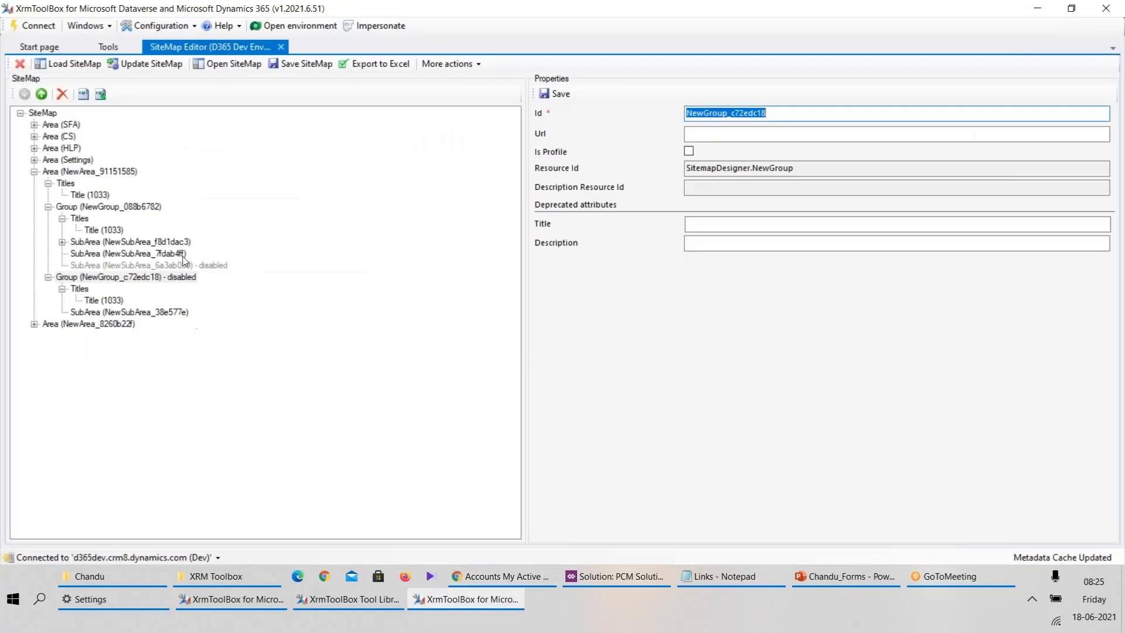
{"action": "left_click", "coordinate": [89, 266]}
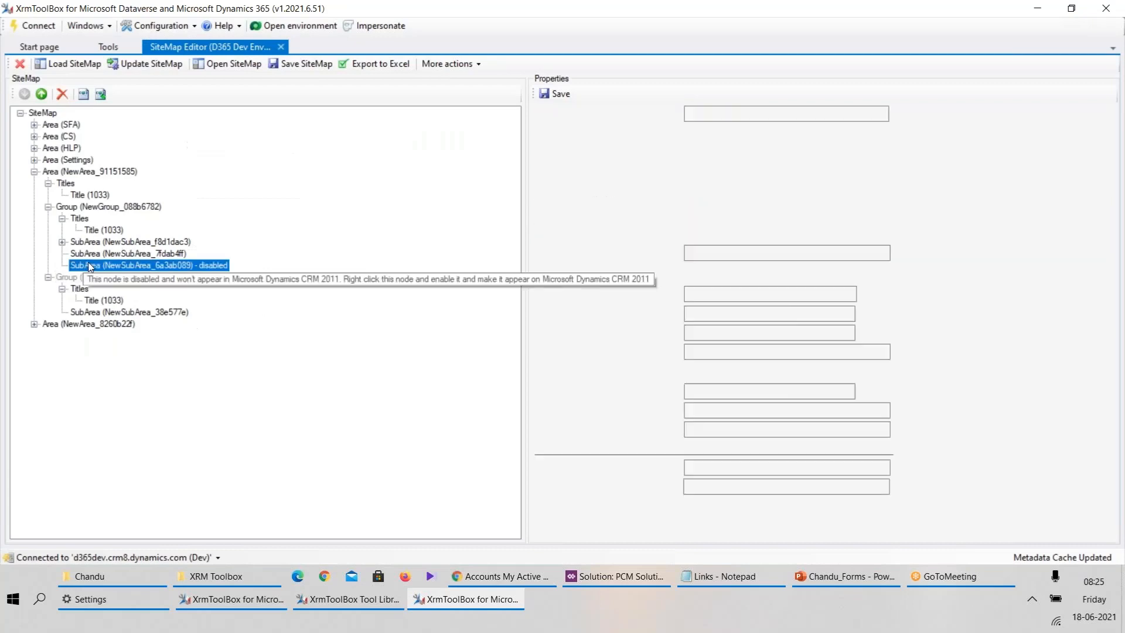
{"action": "right_click", "coordinate": [89, 266]}
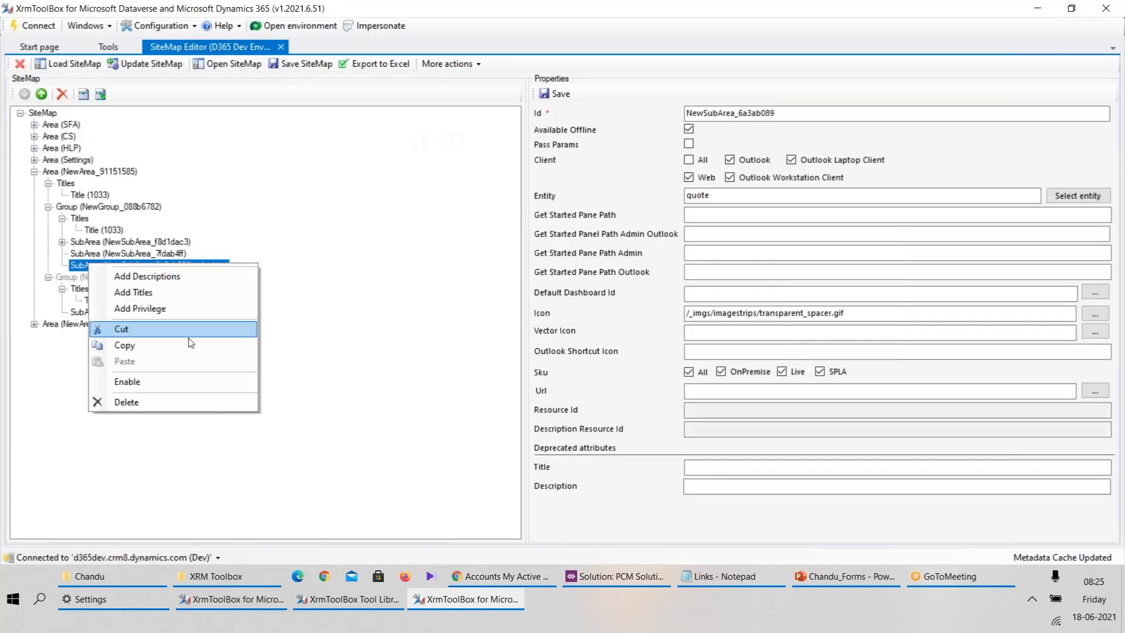
{"action": "left_click", "coordinate": [155, 386]}
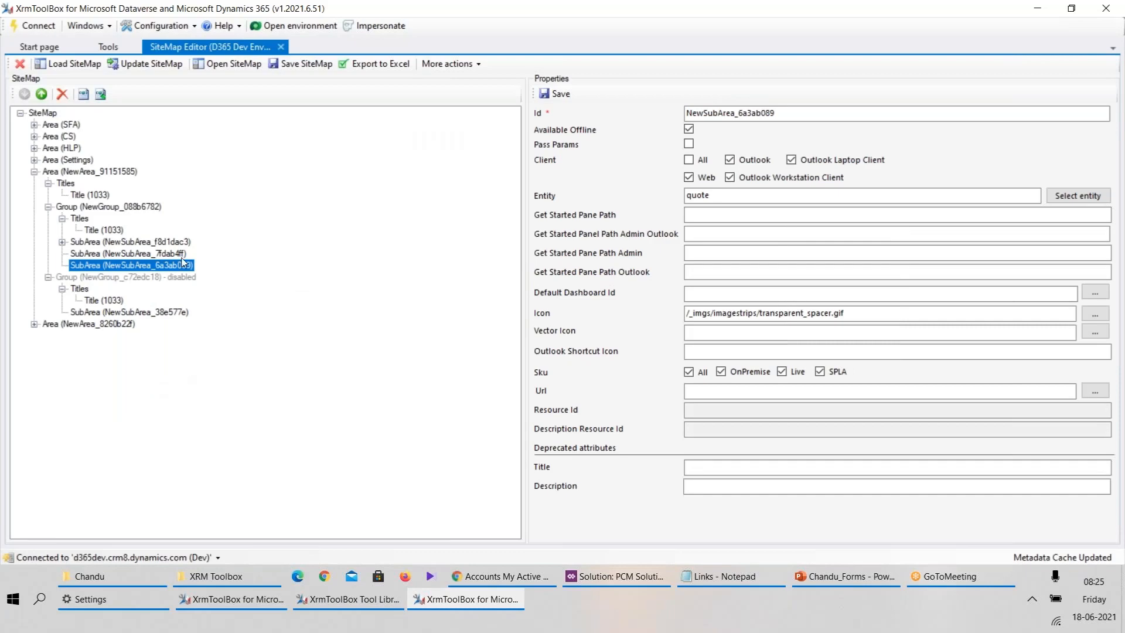
Update the site map, reload the Dynamics 365 app, and open Quotes from the Work Area group
{"action": "left_click", "coordinate": [145, 64]}
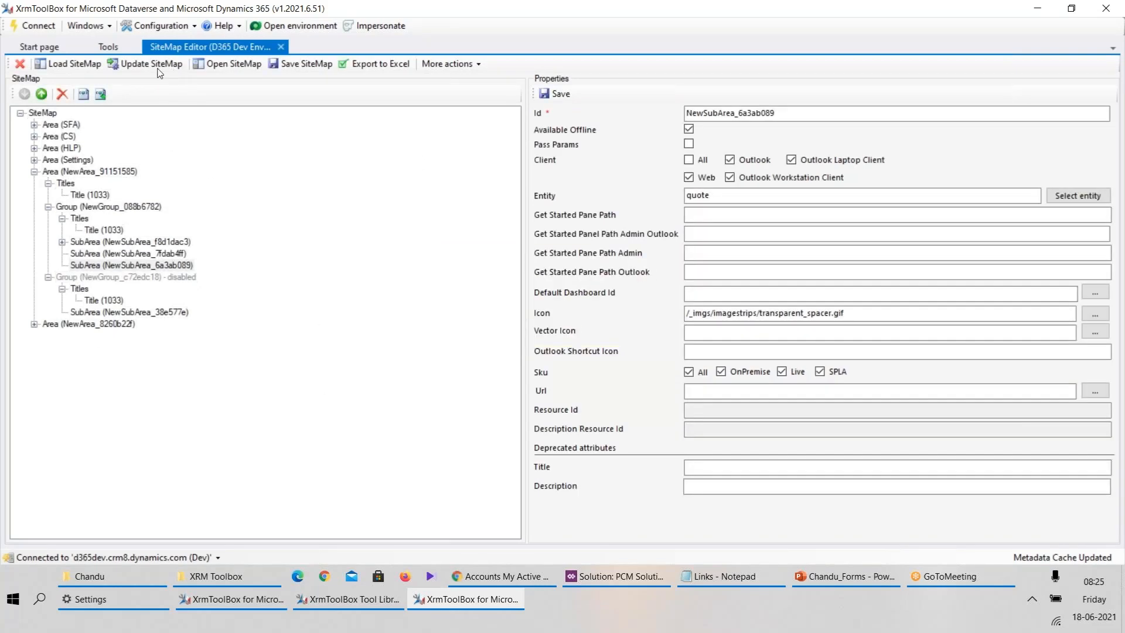
{"action": "key", "text": "alt+Tab"}
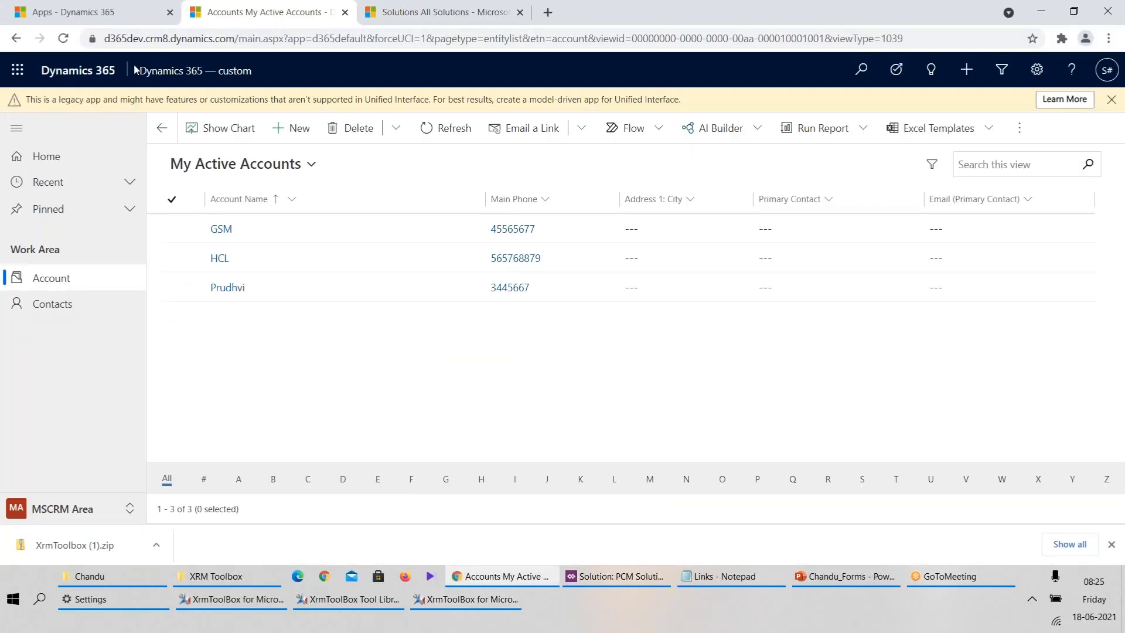
{"action": "key", "text": "F5"}
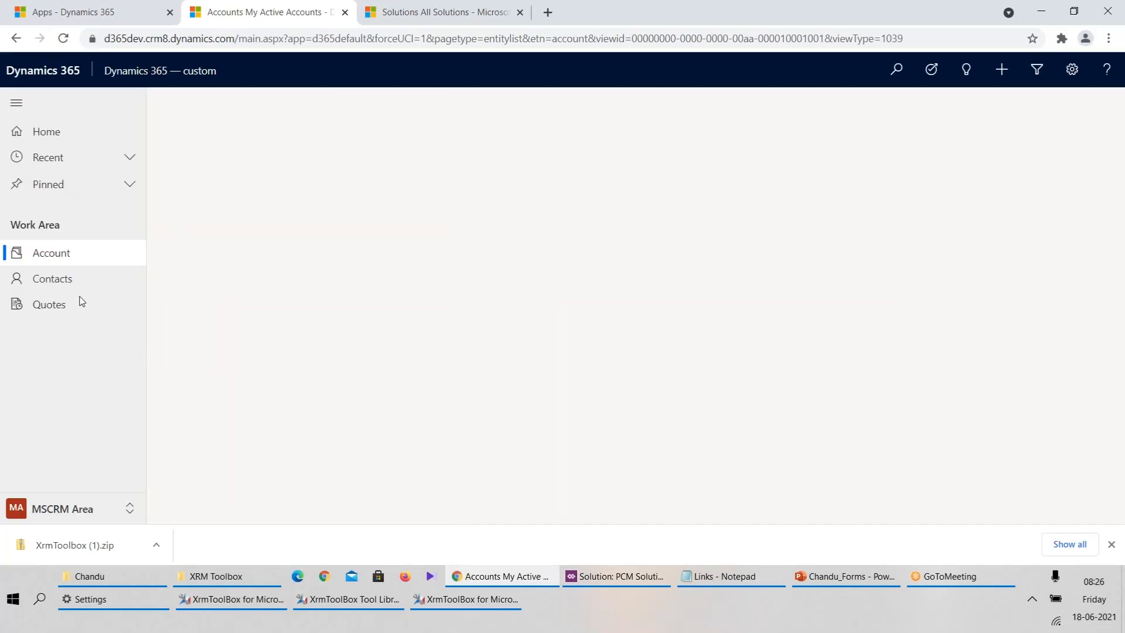
{"action": "left_click", "coordinate": [62, 312]}
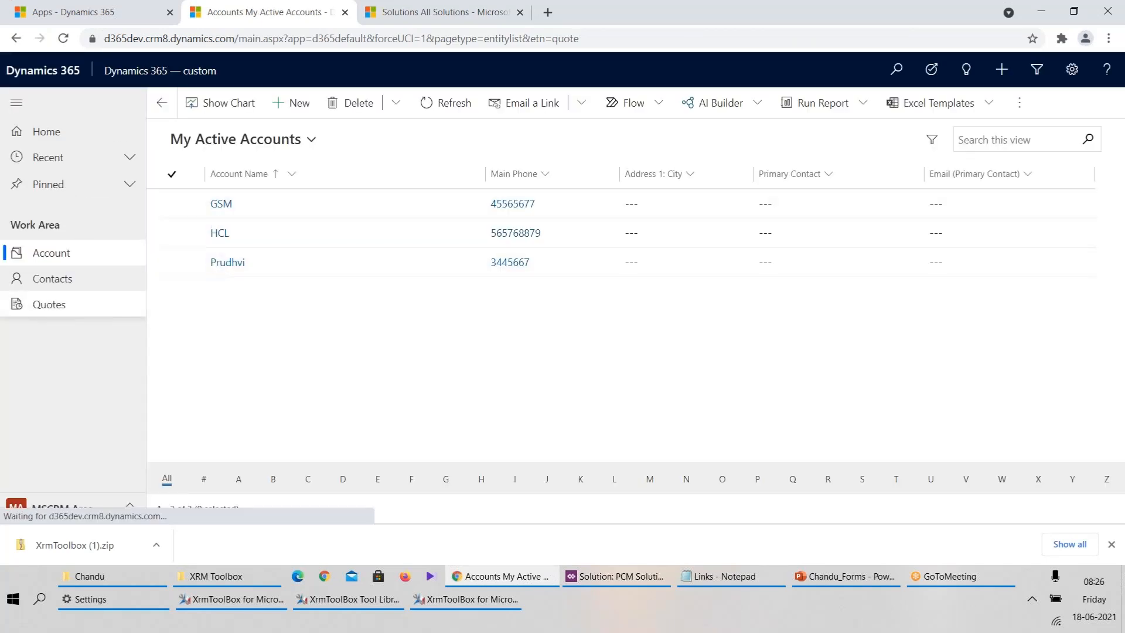
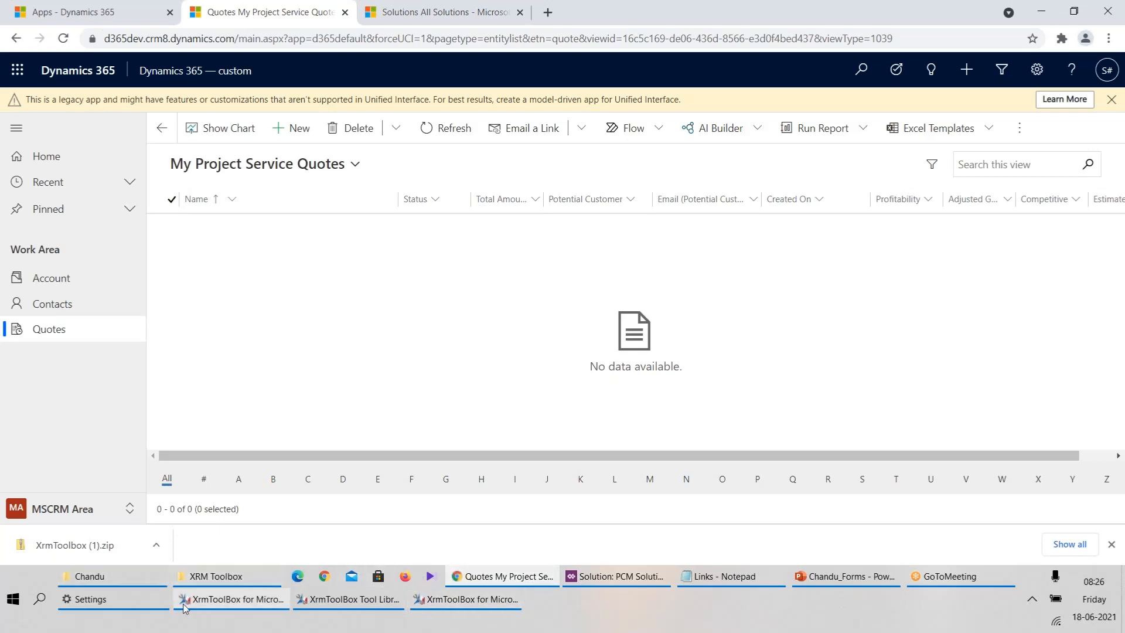
Return to the SiteMap Editor and review the contact subarea (NewSubArea_7fdab4ff) and the actions available for it
{"action": "left_click", "coordinate": [469, 599]}
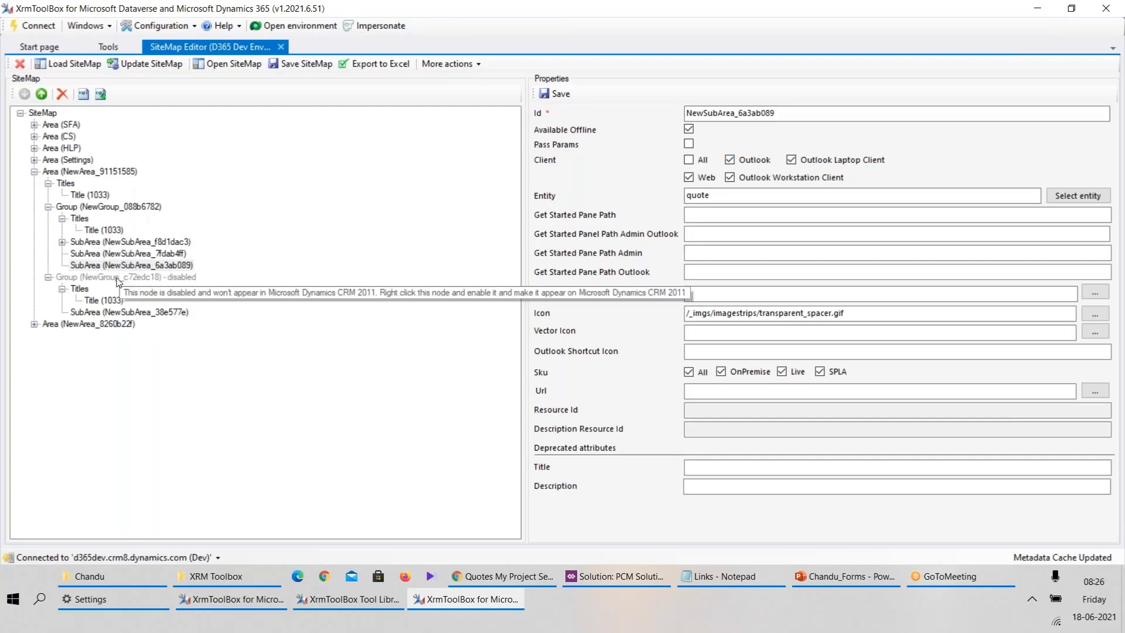
{"action": "left_click", "coordinate": [93, 242]}
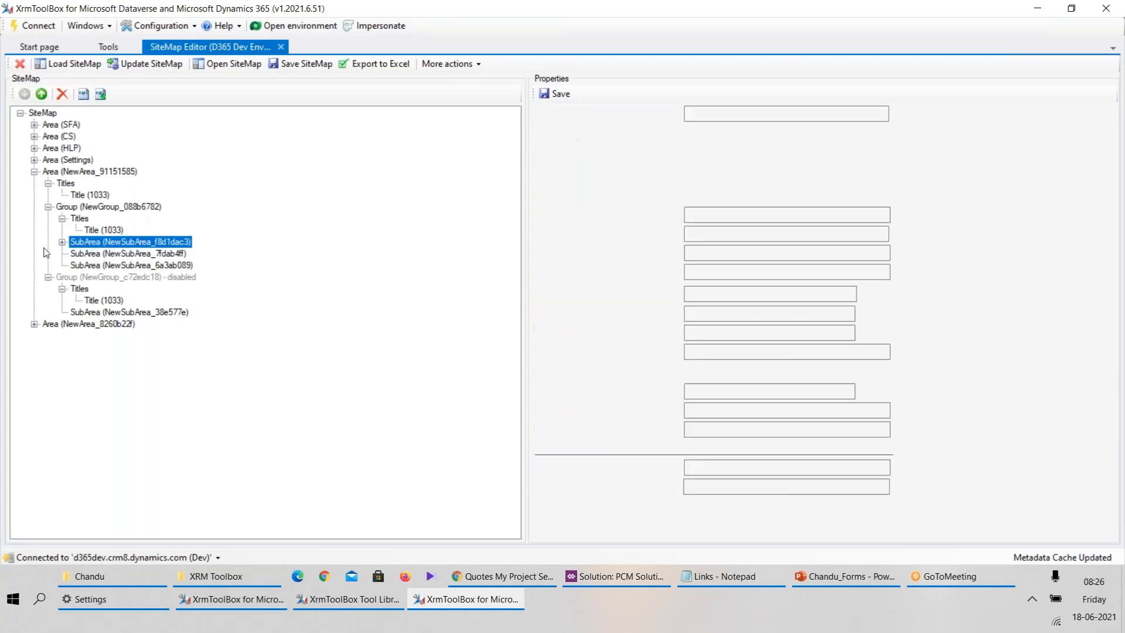
{"action": "right_click", "coordinate": [158, 252]}
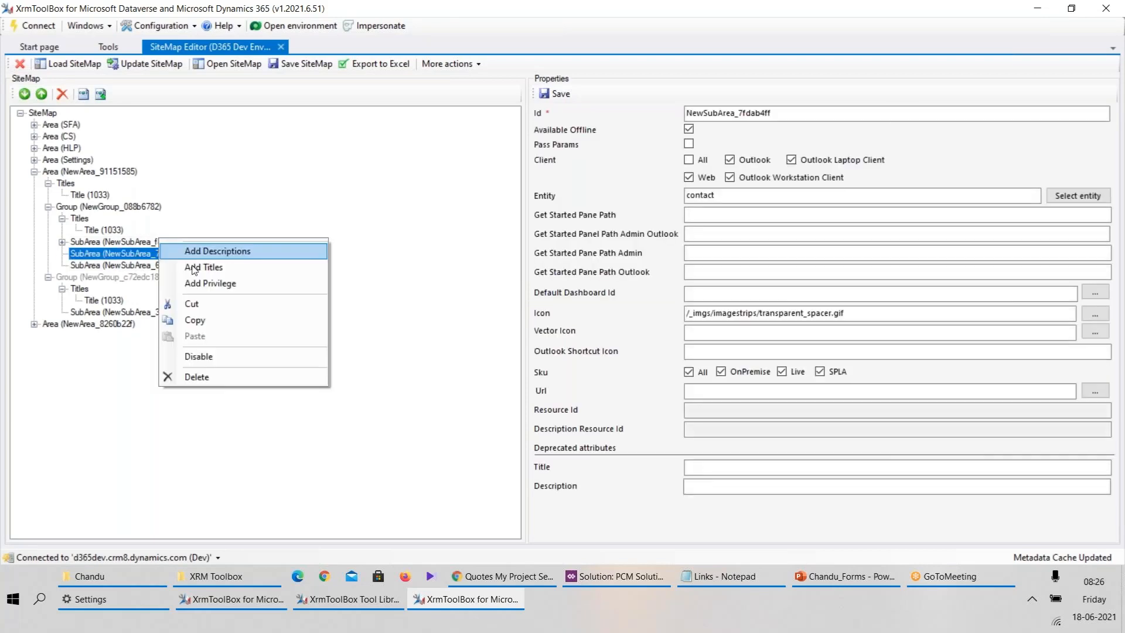
{"action": "left_click", "coordinate": [273, 287]}
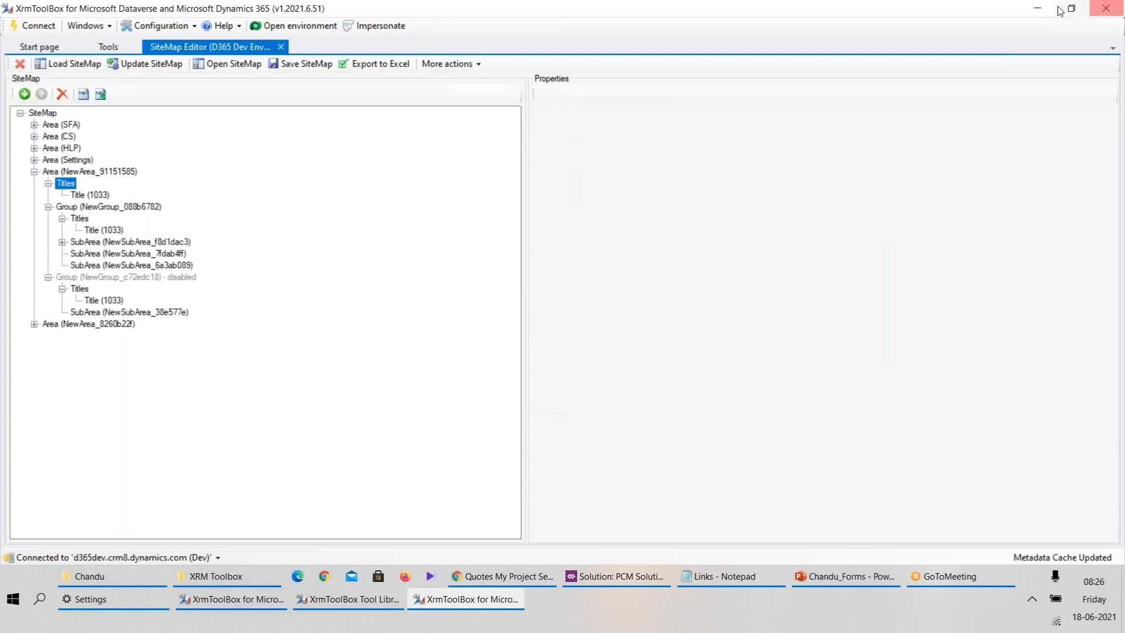
Switch the Dynamics 365 app to the Work Space area and compare its contents with the SiteMap Editor tree
{"action": "left_click", "coordinate": [1037, 8]}
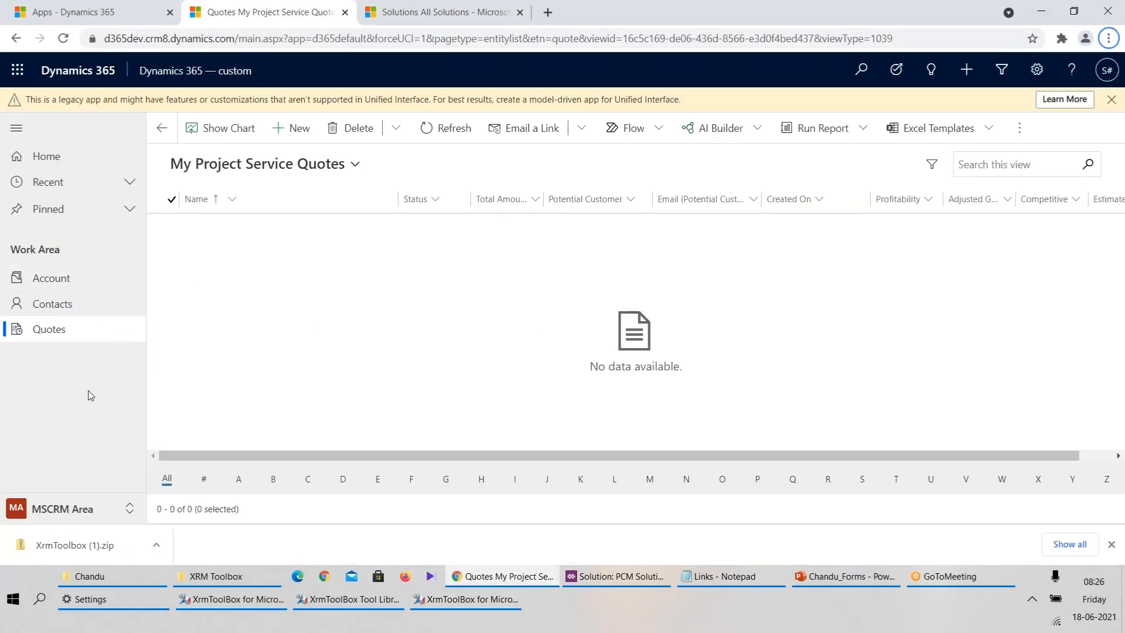
{"action": "left_click", "coordinate": [50, 509]}
{"action": "left_click", "coordinate": [75, 477]}
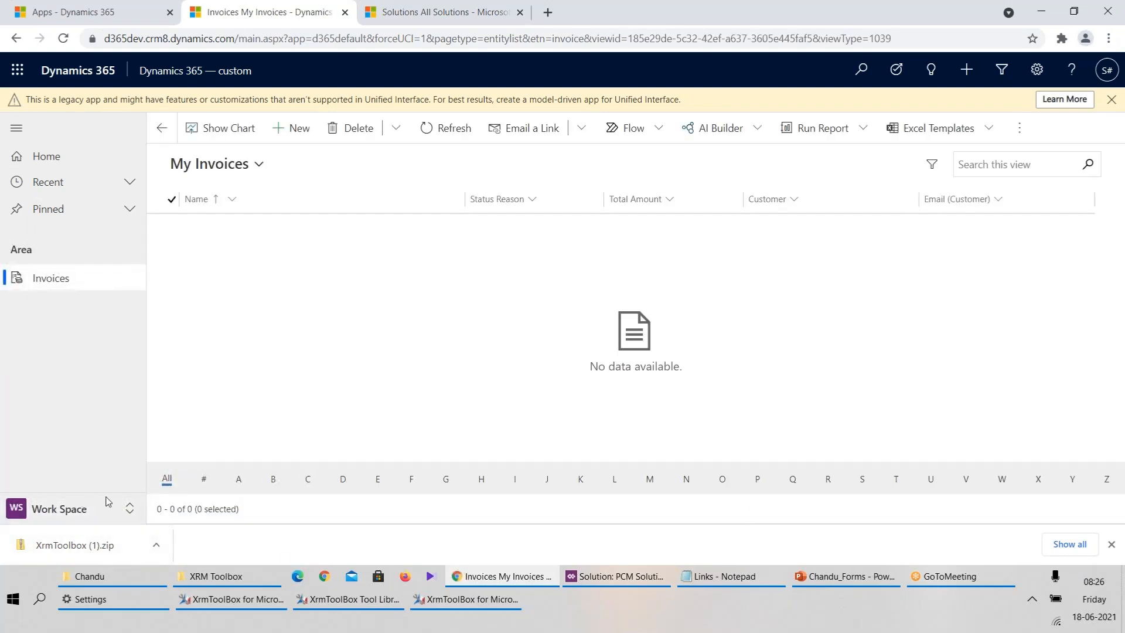
{"action": "key", "text": "alt+Tab"}
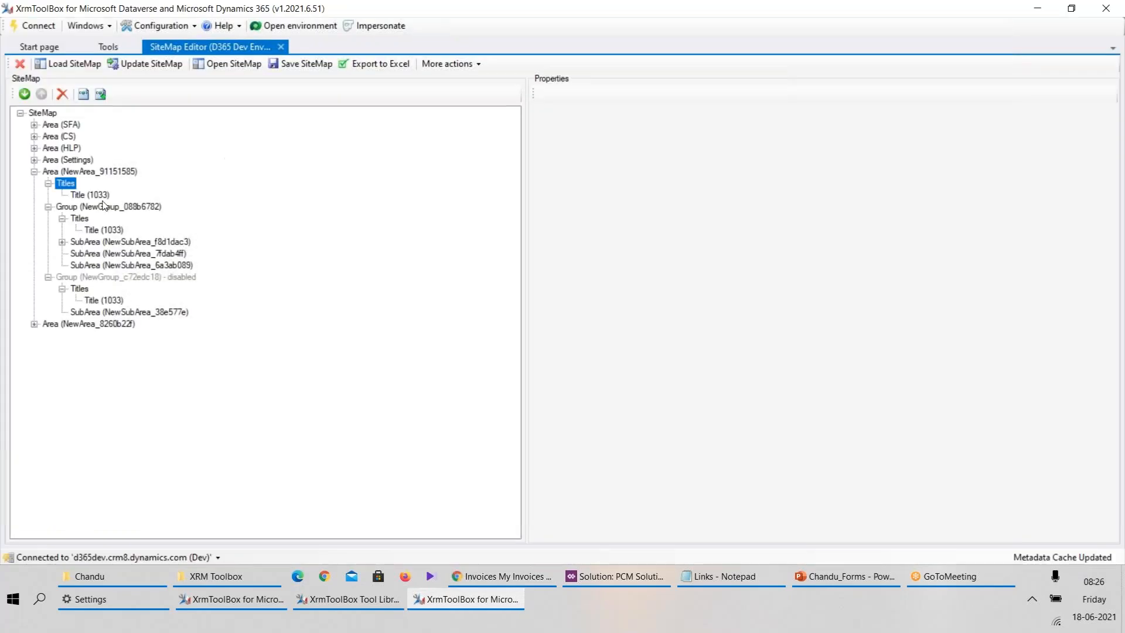
{"action": "left_click", "coordinate": [527, 576]}
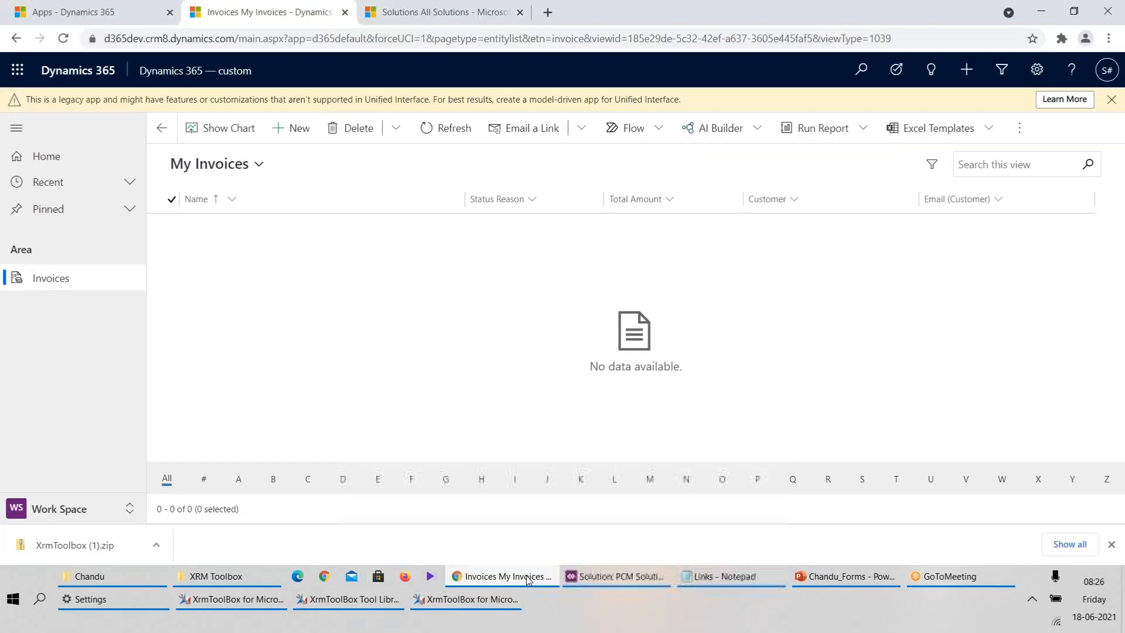
Open PCMSolution from the All Solutions list and open its Site Map component in the Sitemap Designer
{"action": "left_click", "coordinate": [422, 10]}
{"action": "left_click", "coordinate": [206, 216]}
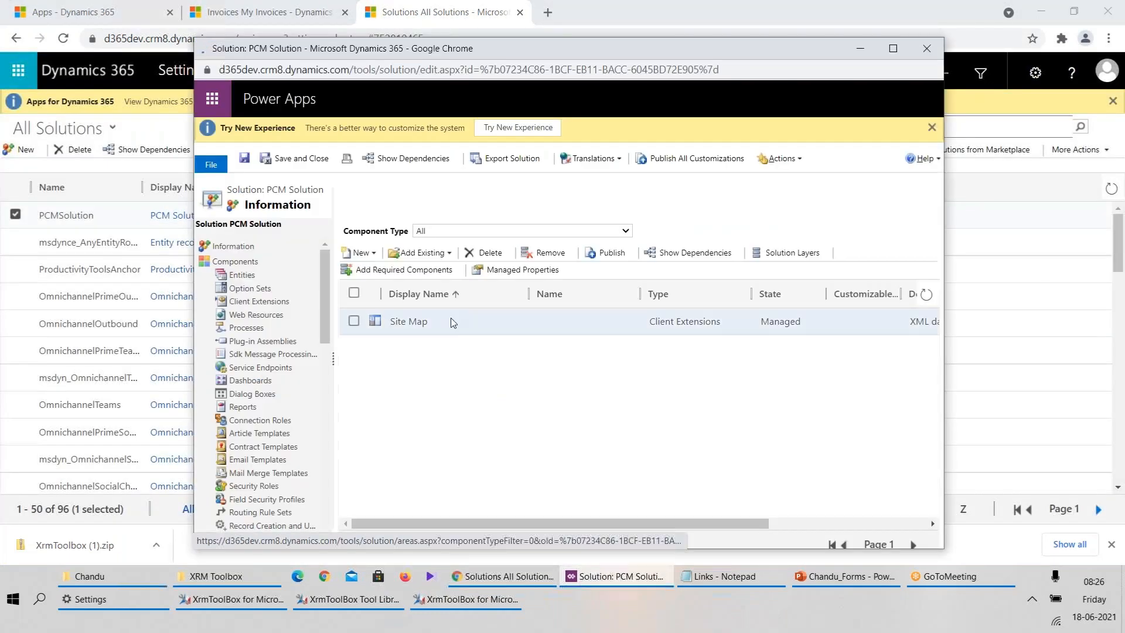
{"action": "double_click", "coordinate": [455, 322]}
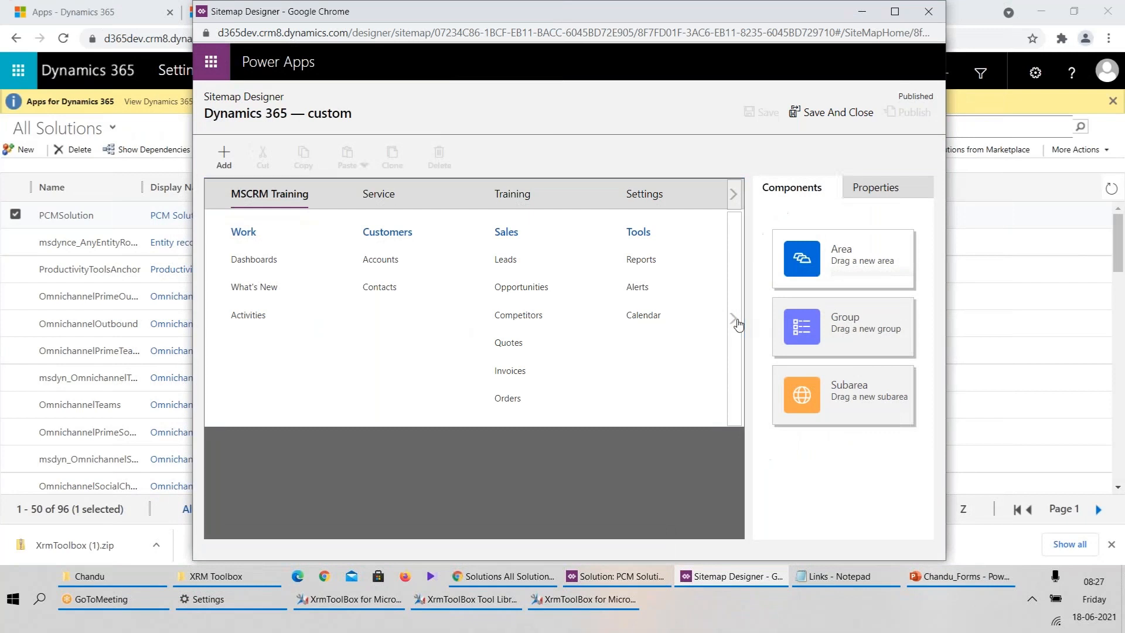
Delete the Work Space area from the Dynamics 365 — custom site map, save it and publish the change
{"action": "left_click", "coordinate": [732, 318]}
{"action": "left_click", "coordinate": [733, 194]}
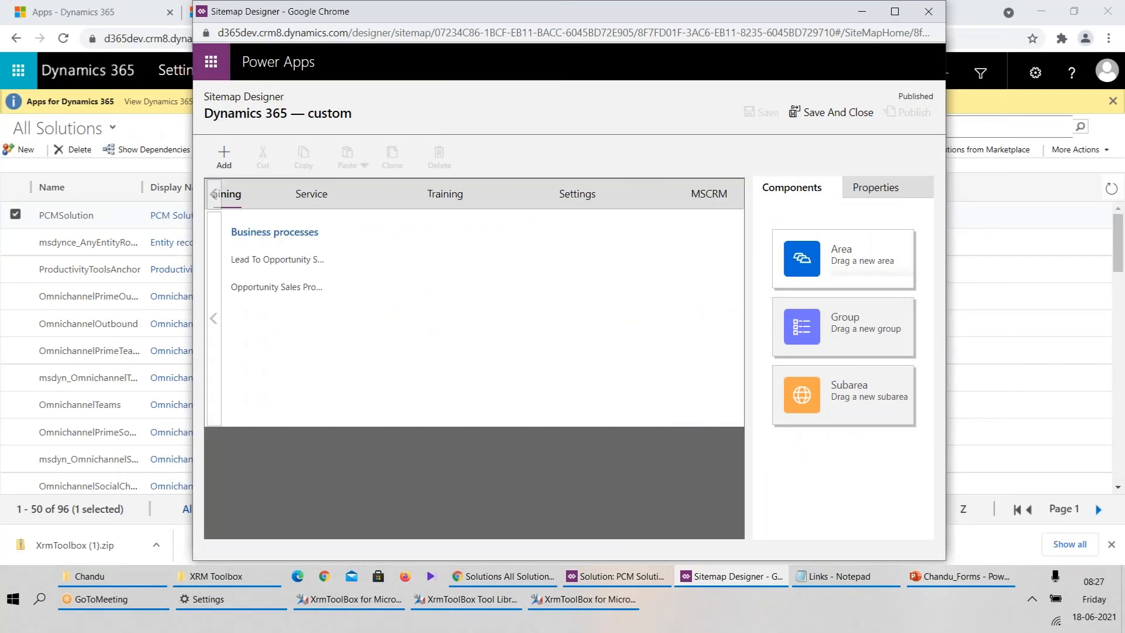
{"action": "left_click", "coordinate": [410, 199]}
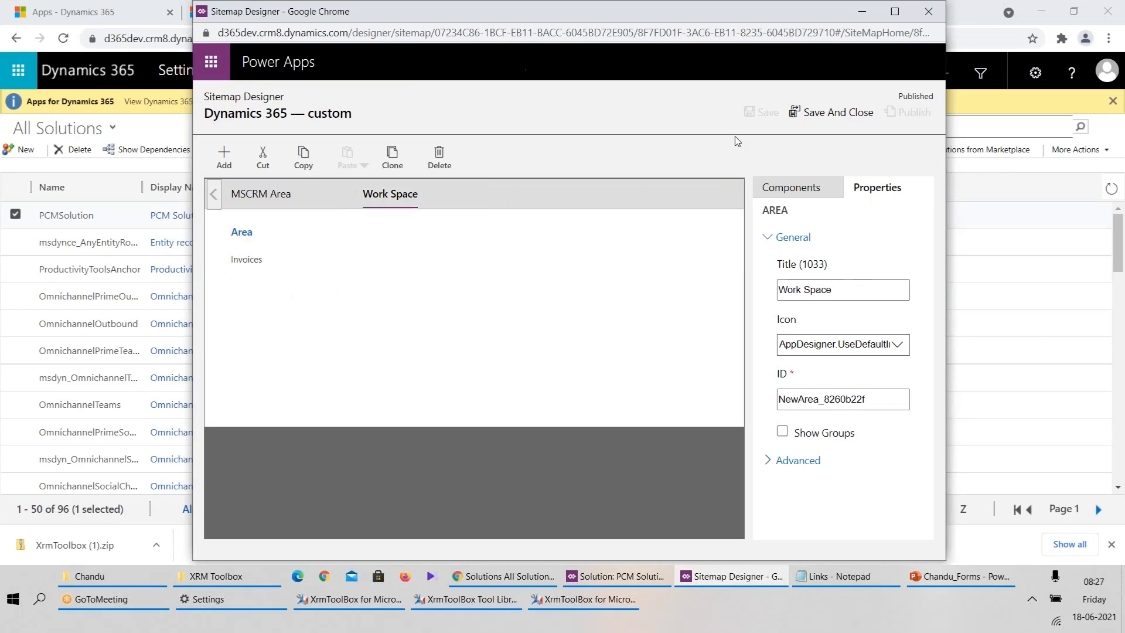
{"action": "left_click", "coordinate": [440, 160]}
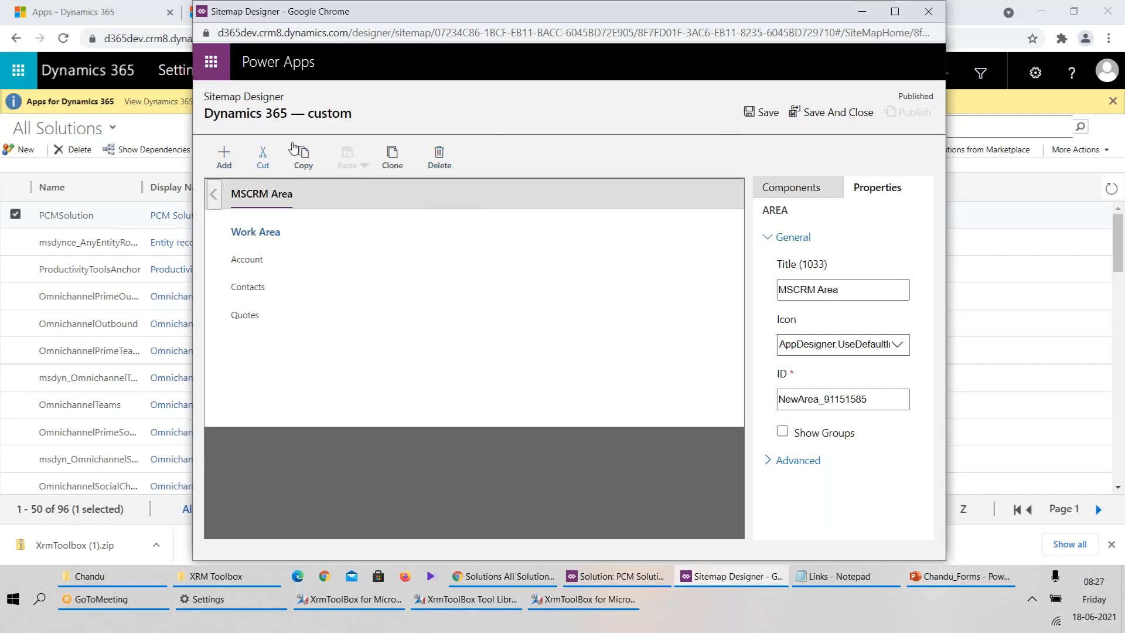
{"action": "left_click", "coordinate": [762, 112]}
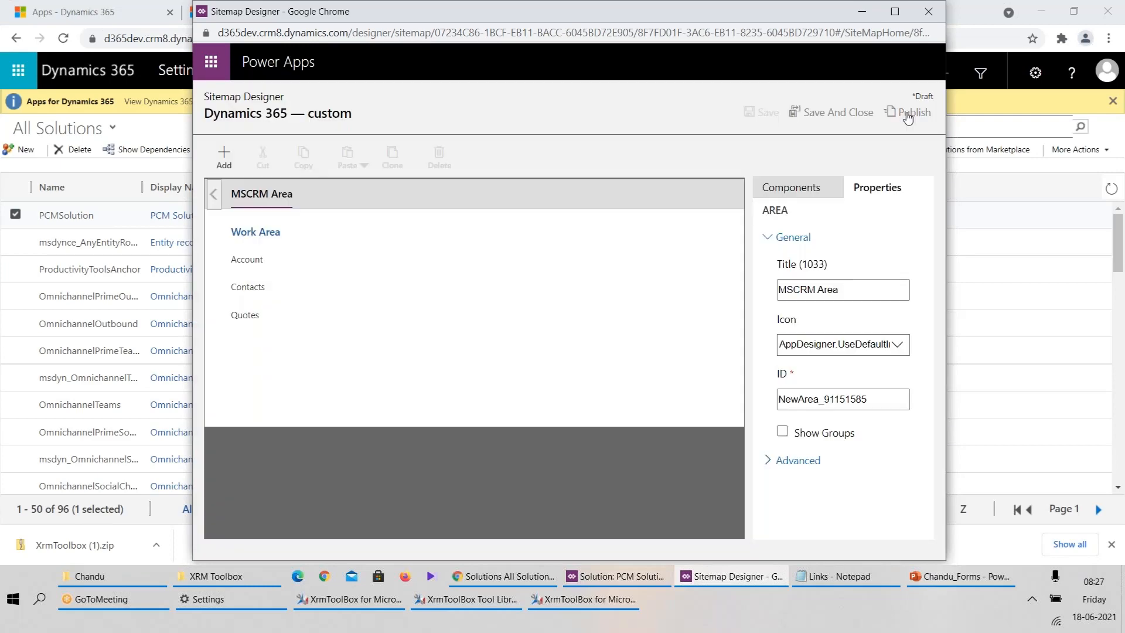
{"action": "left_click", "coordinate": [908, 116]}
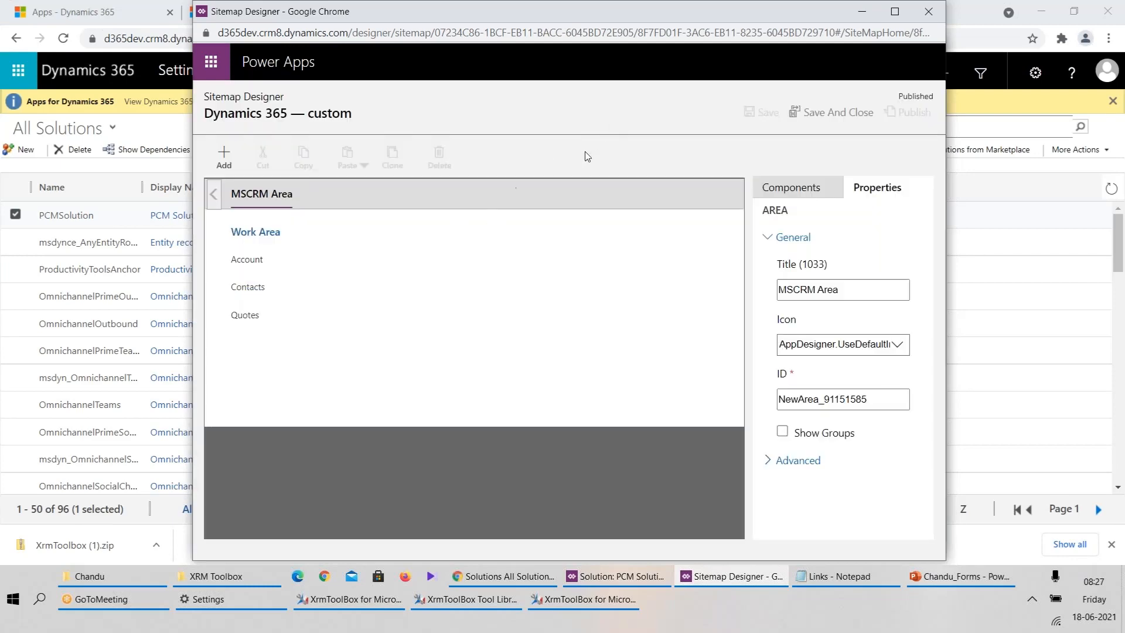
Reload the Dynamics 365 app, check its list of areas, and switch to MSCRM Area
{"action": "left_click", "coordinate": [862, 12]}
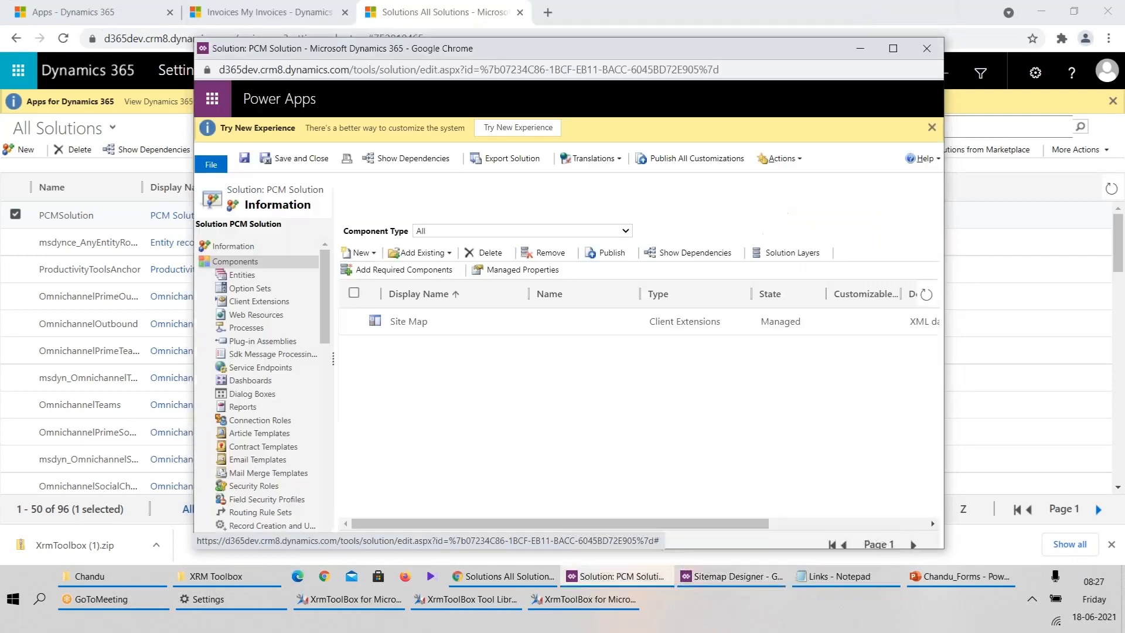
{"action": "left_click", "coordinate": [299, 13]}
{"action": "key", "text": "F5"}
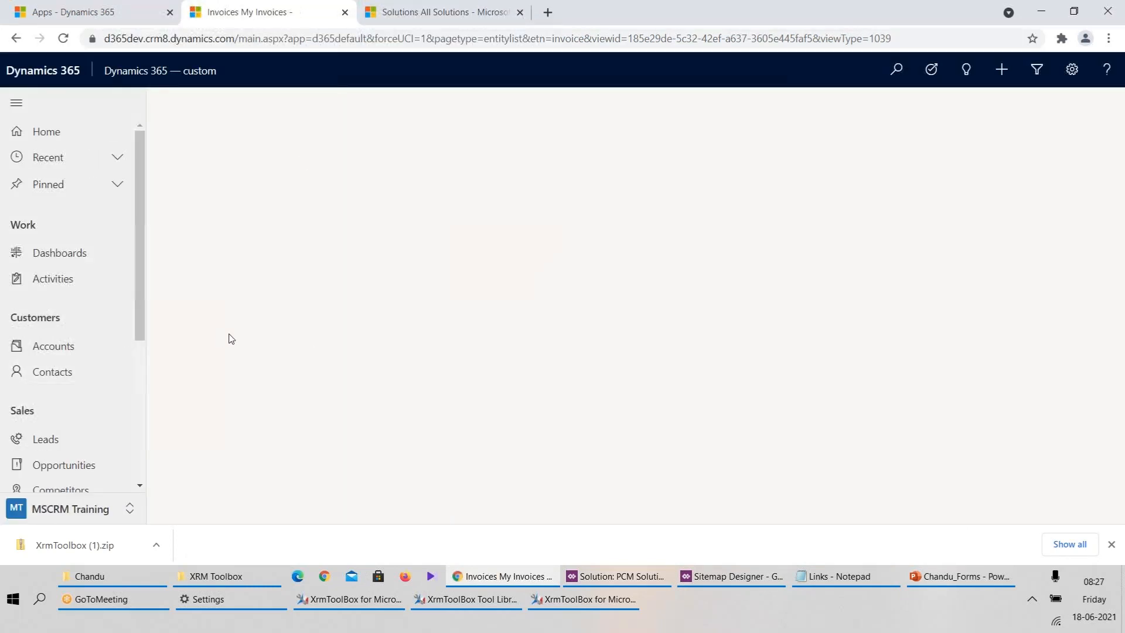
{"action": "left_click", "coordinate": [90, 514]}
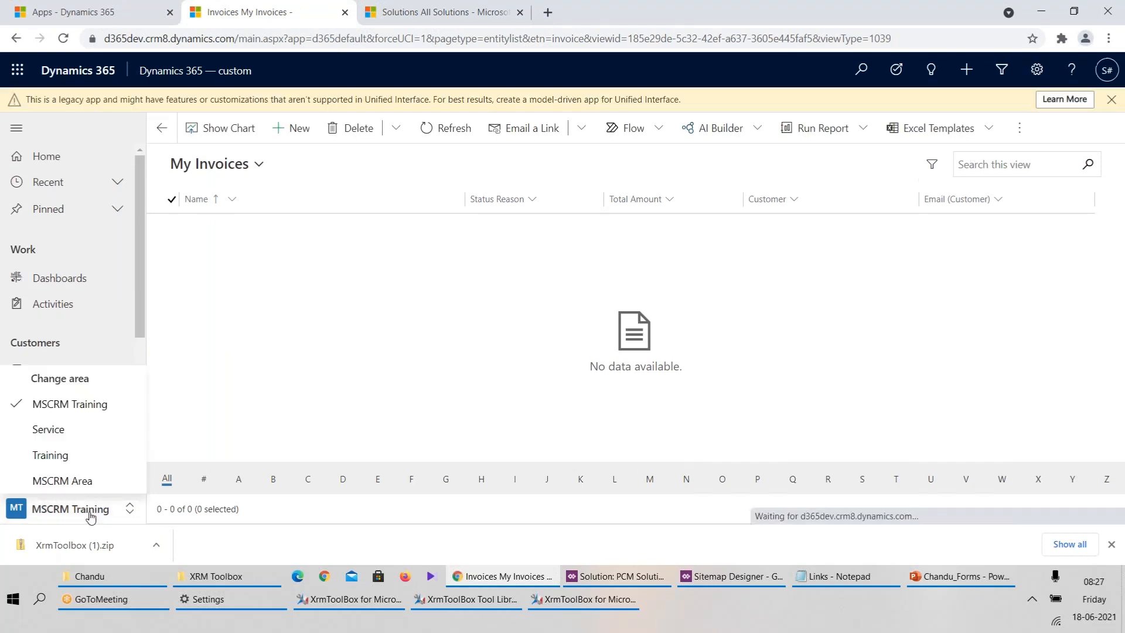
{"action": "left_click", "coordinate": [289, 357]}
{"action": "left_click", "coordinate": [68, 508]}
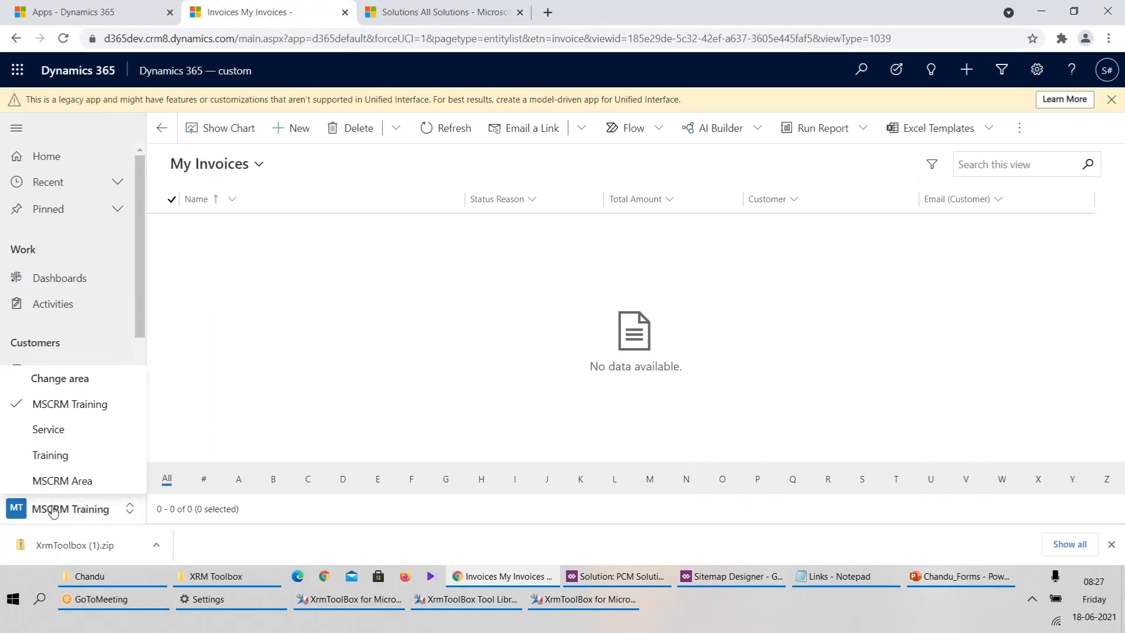
{"action": "left_click", "coordinate": [69, 478]}
{"action": "left_click", "coordinate": [68, 509]}
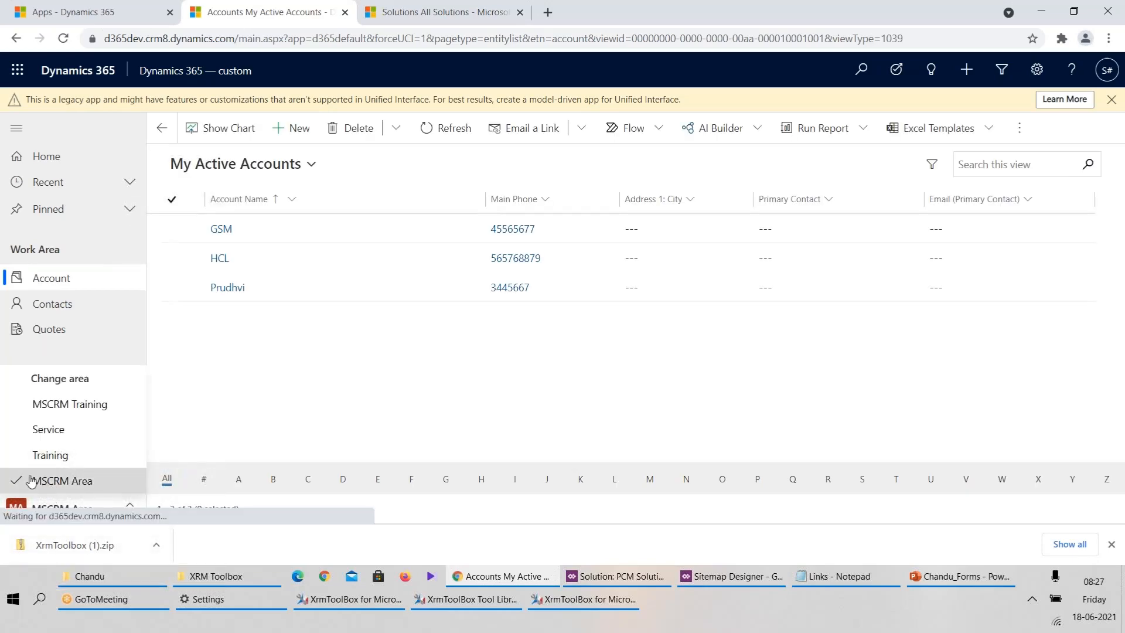
{"action": "left_click", "coordinate": [260, 408]}
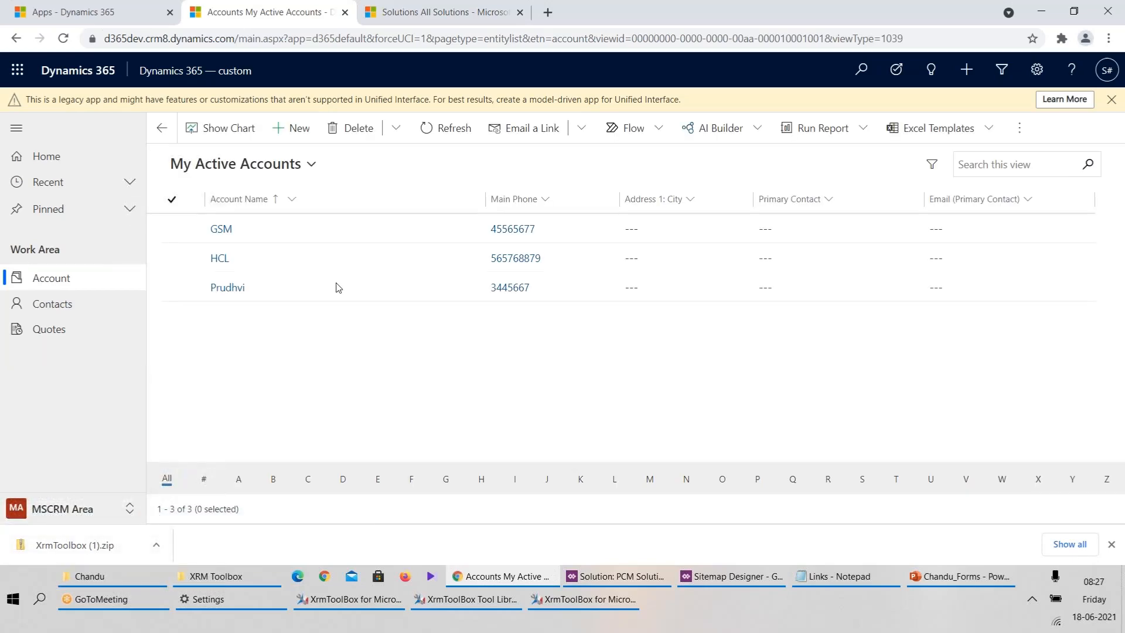
Return to the Sitemap Designer and review the Customers, Sales and Business processes groups of the MSCRM Training area and their available actions
{"action": "key", "text": "alt+Tab"}
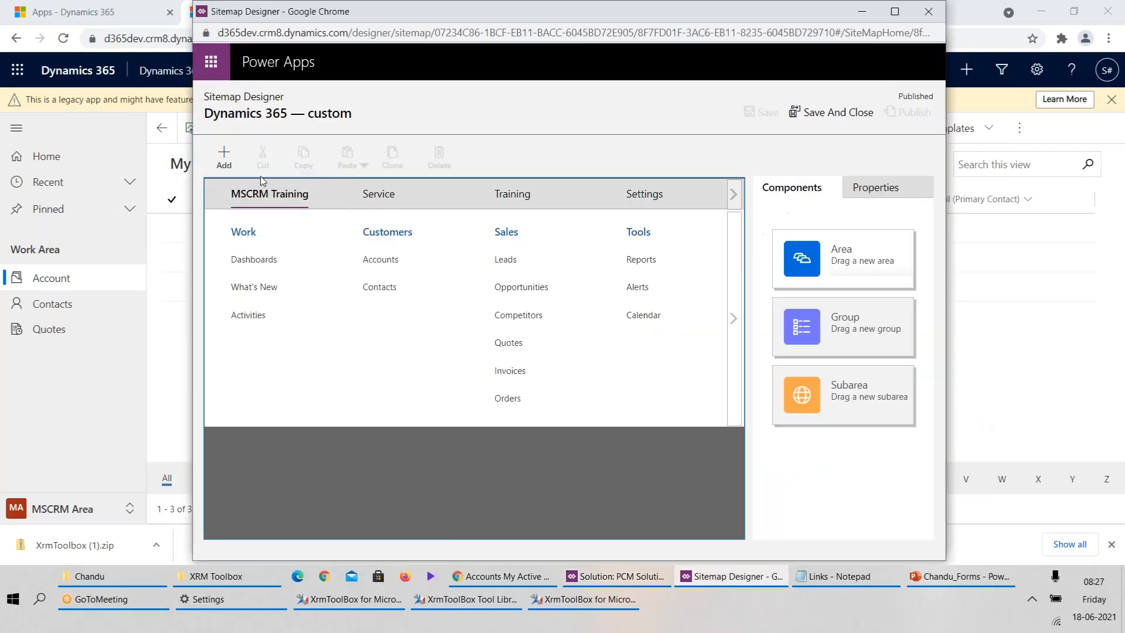
{"action": "left_click", "coordinate": [396, 243]}
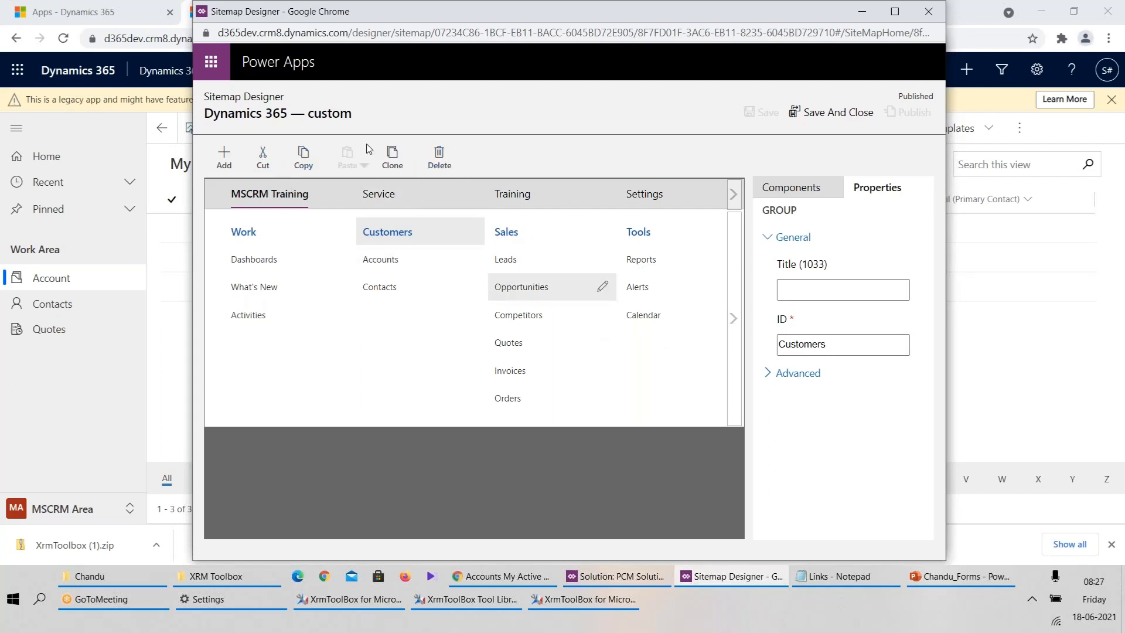
{"action": "left_click", "coordinate": [539, 244]}
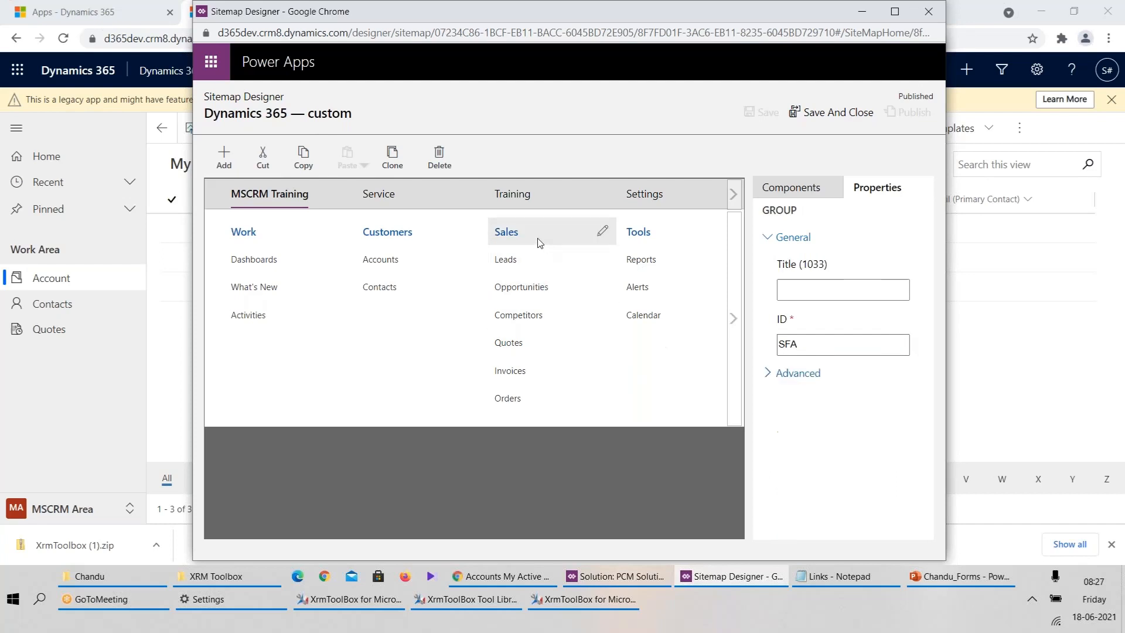
{"action": "left_click", "coordinate": [304, 159]}
{"action": "left_click", "coordinate": [359, 173]}
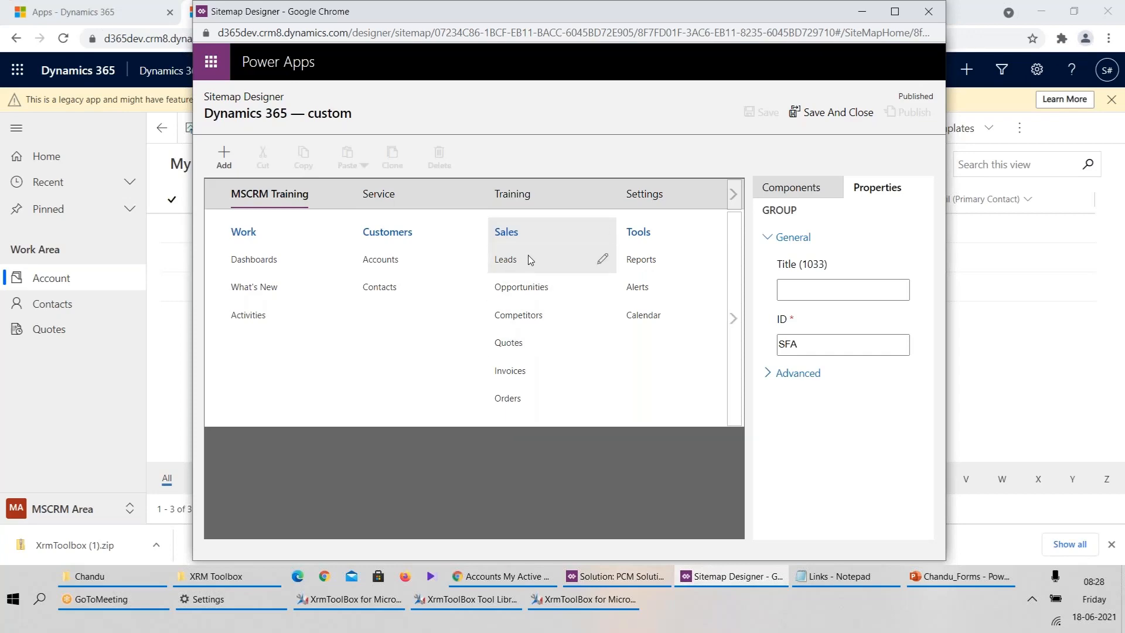
{"action": "left_click", "coordinate": [733, 318]}
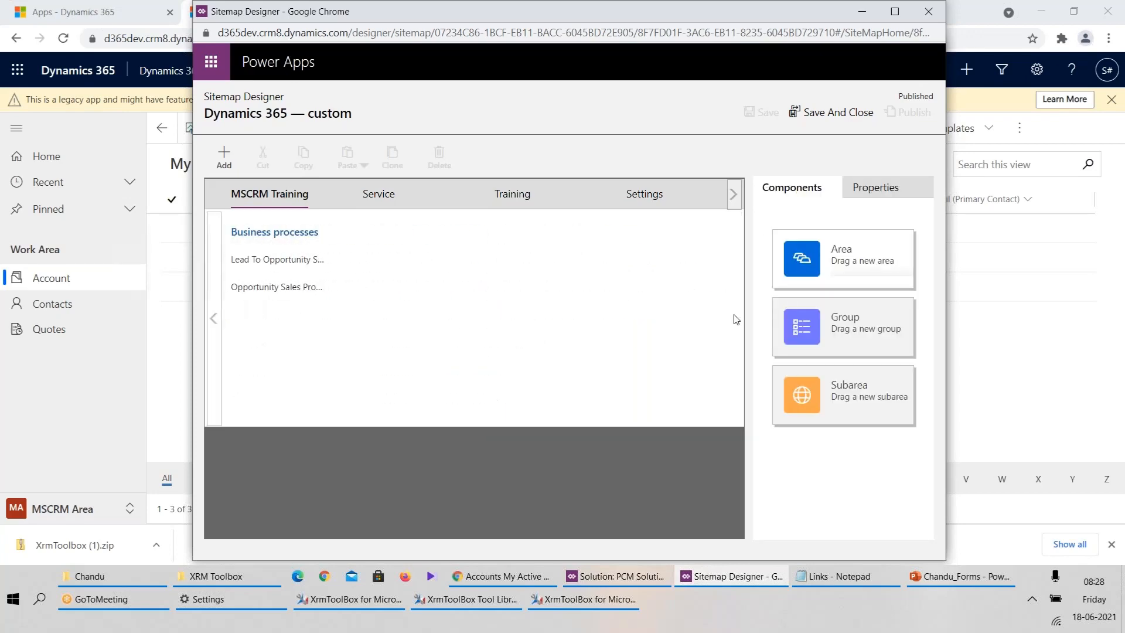